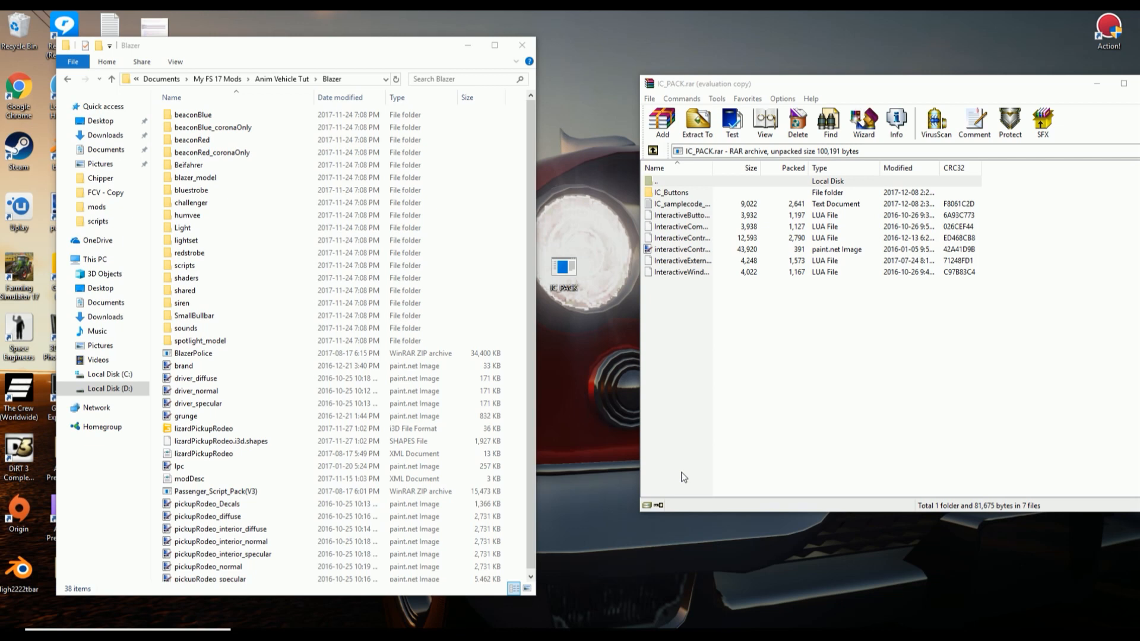
Step: Open the IC_samplecode_and_info text document in the IC_PACK archive to read its first instructions, then close it
{"action": "left_click", "coordinate": [710, 237]}
{"action": "double_click", "coordinate": [558, 270]}
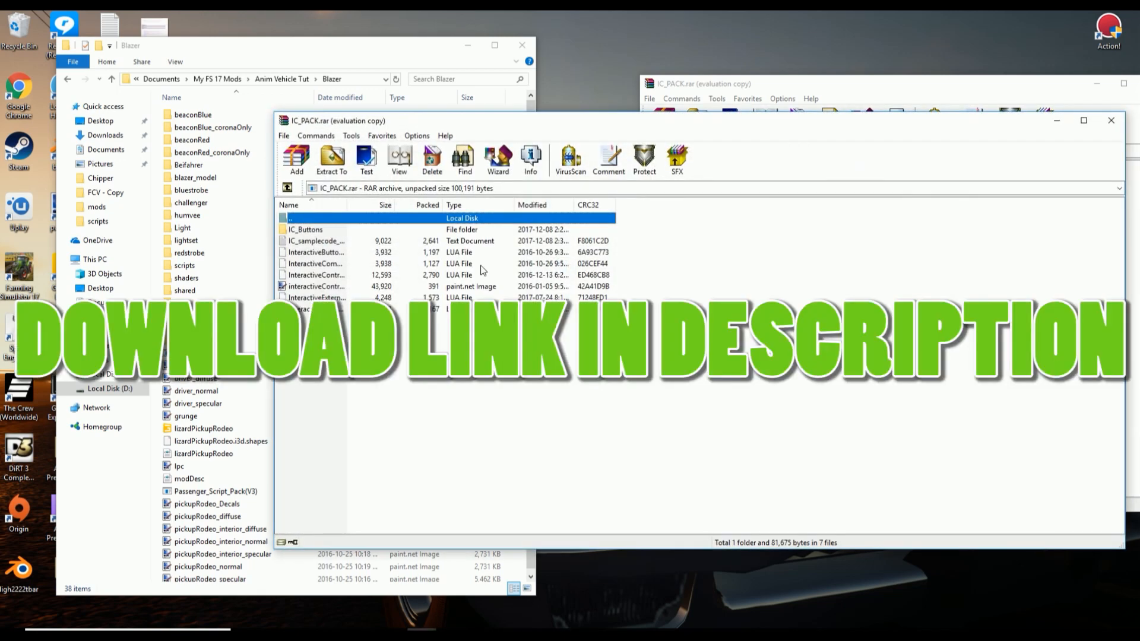
{"action": "left_click", "coordinate": [1110, 120]}
{"action": "left_click", "coordinate": [688, 194]}
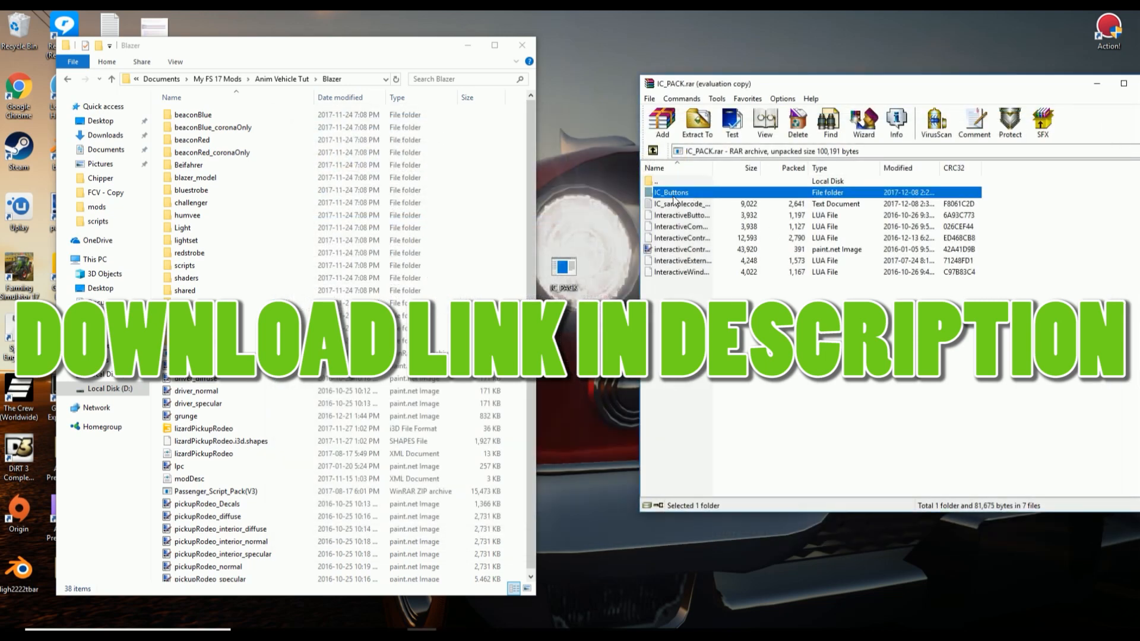
{"action": "double_click", "coordinate": [683, 205]}
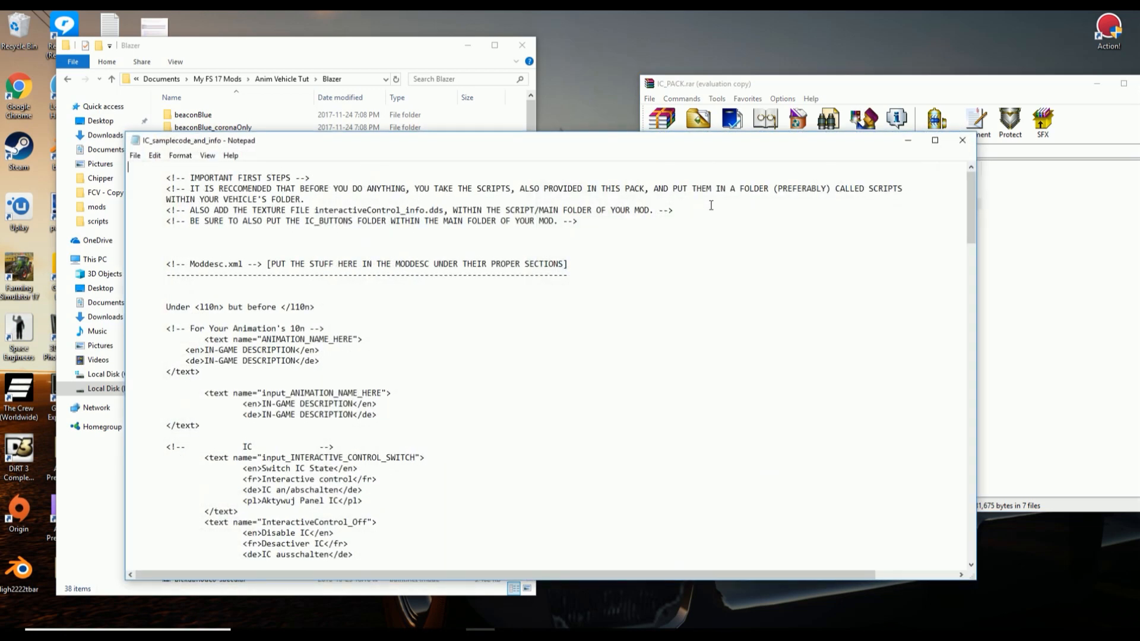
{"action": "left_click", "coordinate": [961, 142]}
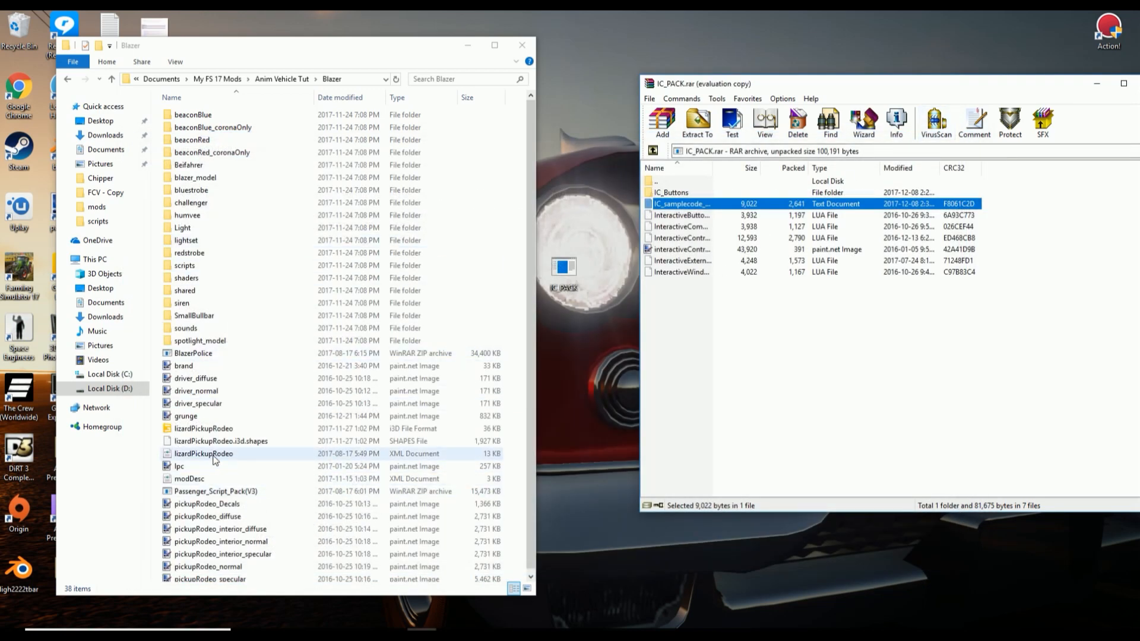
Step: Examine the interactive control scripts, the texture file and the contents of the IC_Buttons folder in the IC_PACK archive
{"action": "left_click", "coordinate": [676, 250]}
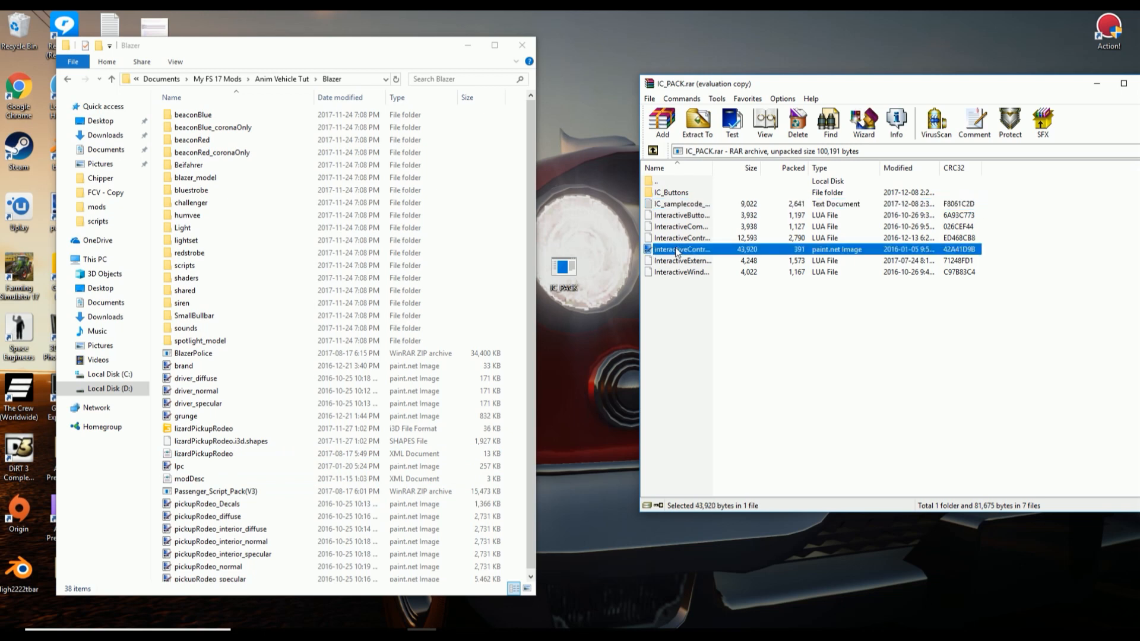
{"action": "left_click", "coordinate": [704, 261]}
{"action": "left_click", "coordinate": [702, 239]}
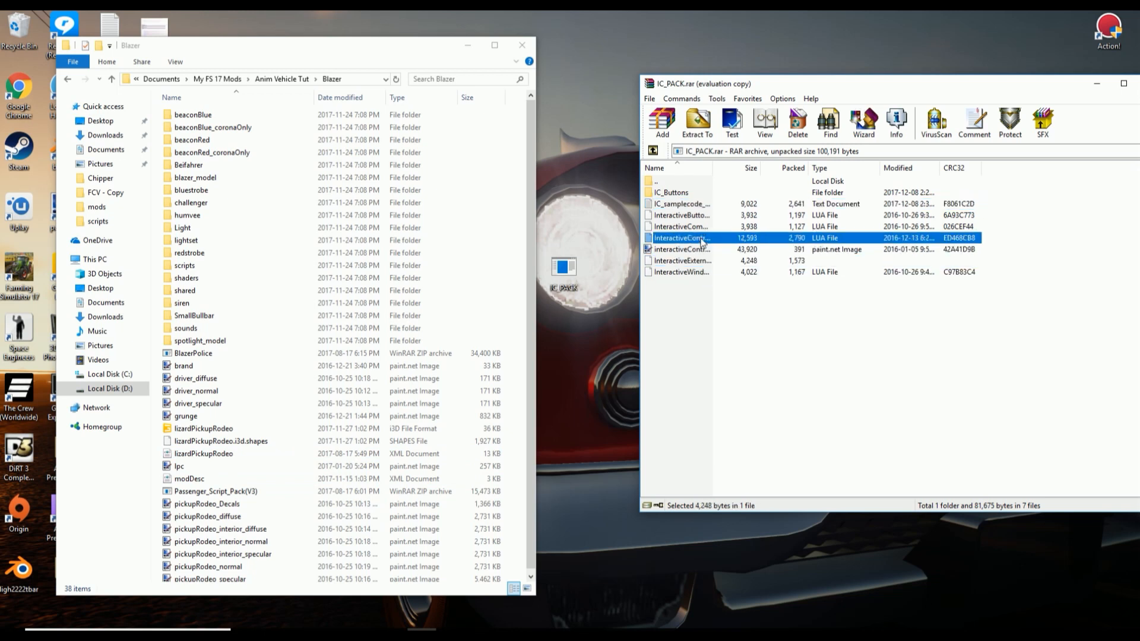
{"action": "left_click", "coordinate": [700, 227]}
{"action": "left_click", "coordinate": [696, 215]}
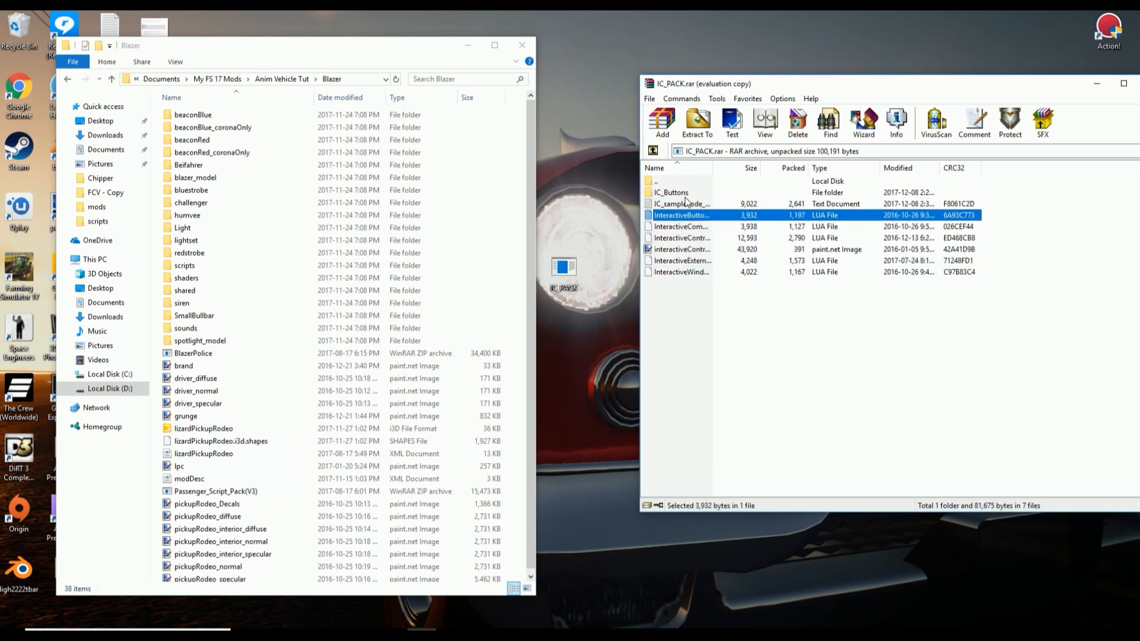
{"action": "double_click", "coordinate": [676, 192]}
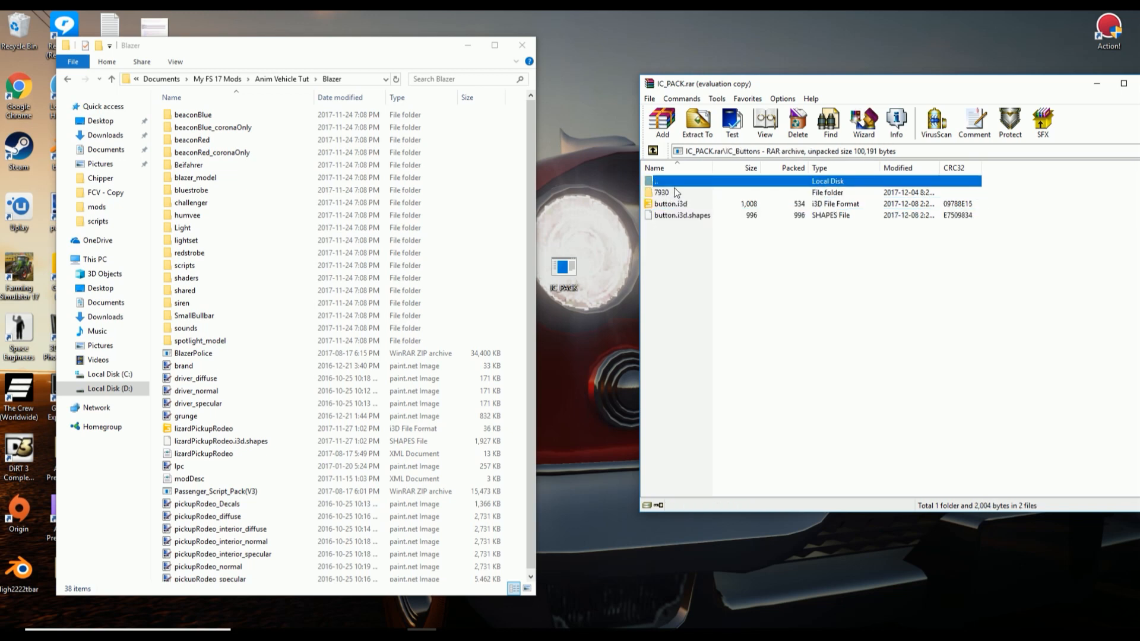
{"action": "double_click", "coordinate": [669, 182]}
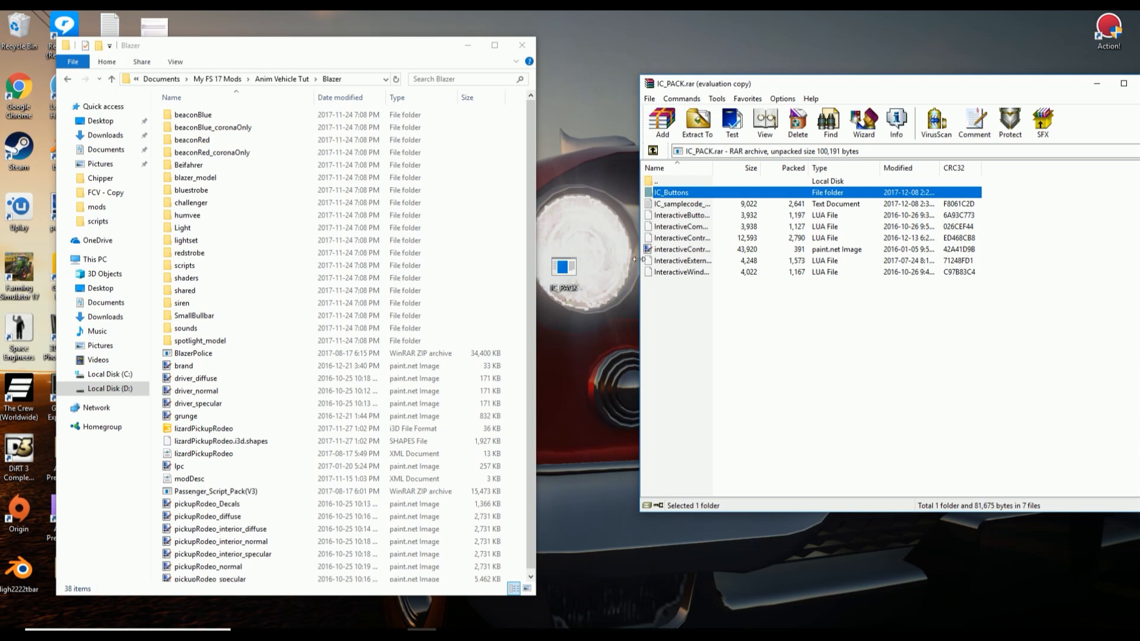
{"action": "left_click", "coordinate": [706, 297]}
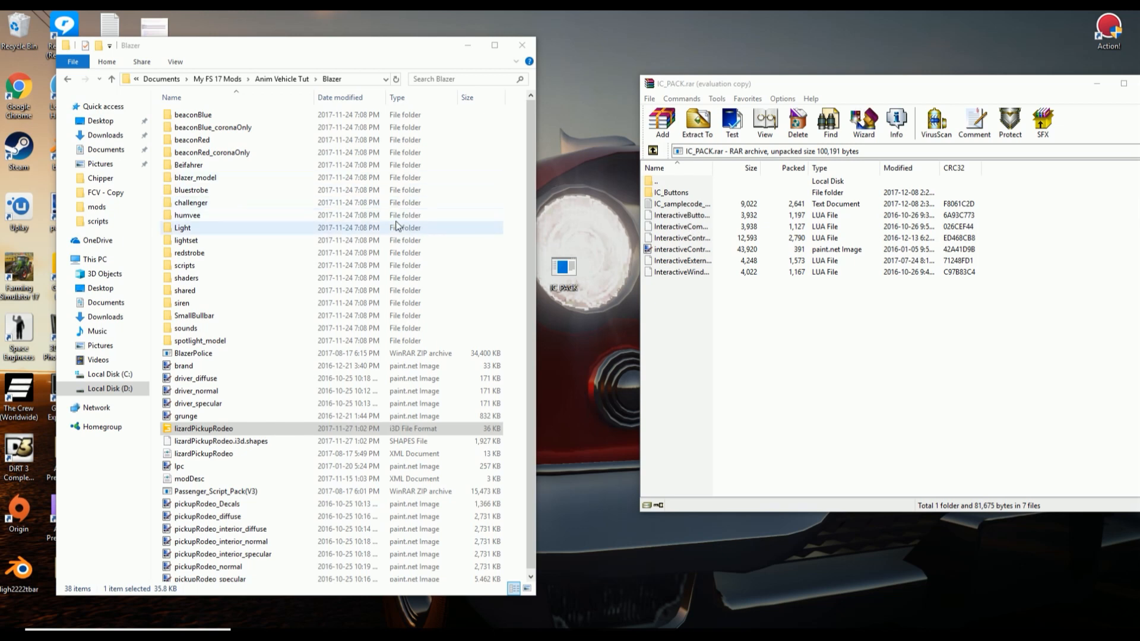
Step: Extract the IC_Buttons folder from the desktop's IC_PACK archive into the main Blazer mod folder
{"action": "scroll", "coordinate": [366, 371], "scroll_direction": "down", "scroll_amount": 1}
{"action": "left_click", "coordinate": [238, 424]}
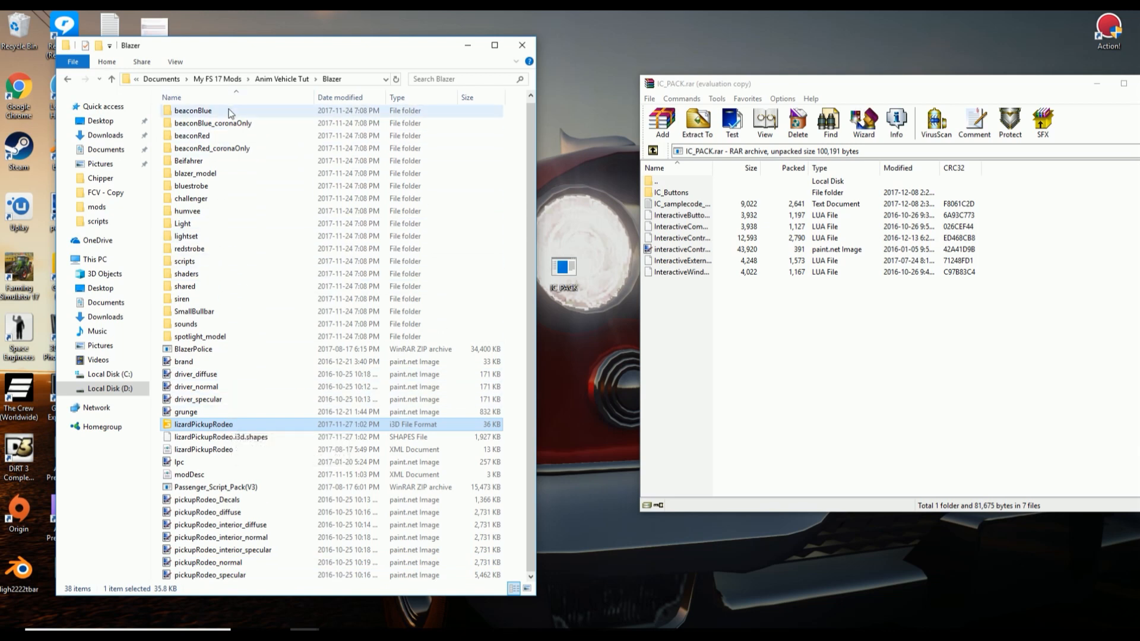
{"action": "scroll", "coordinate": [528, 453], "scroll_direction": "up", "scroll_amount": 1}
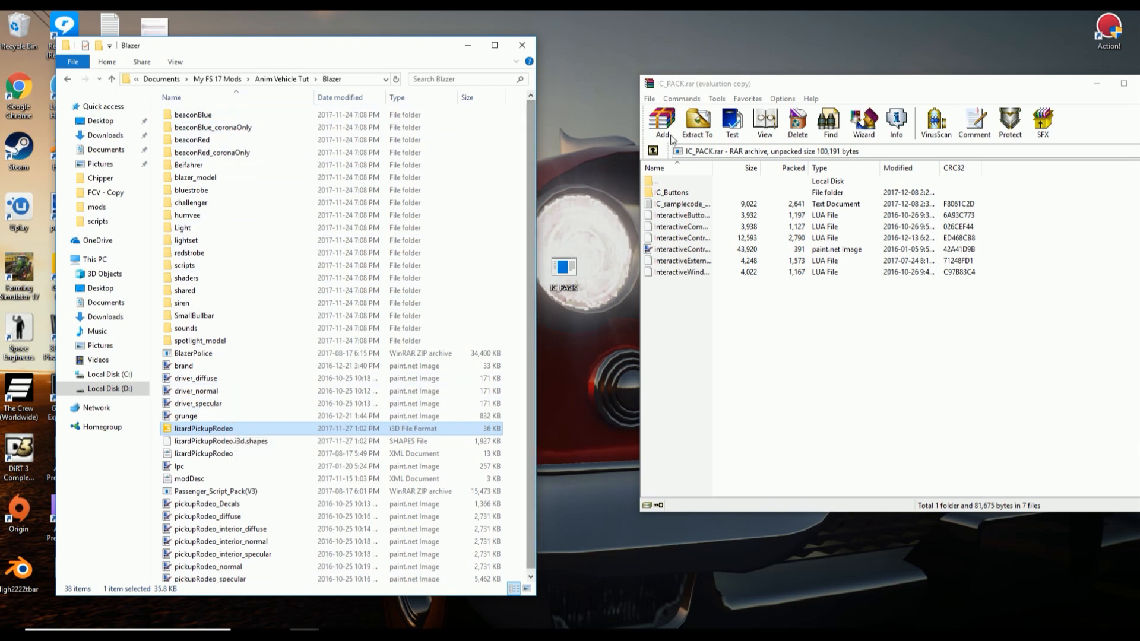
{"action": "double_click", "coordinate": [570, 285]}
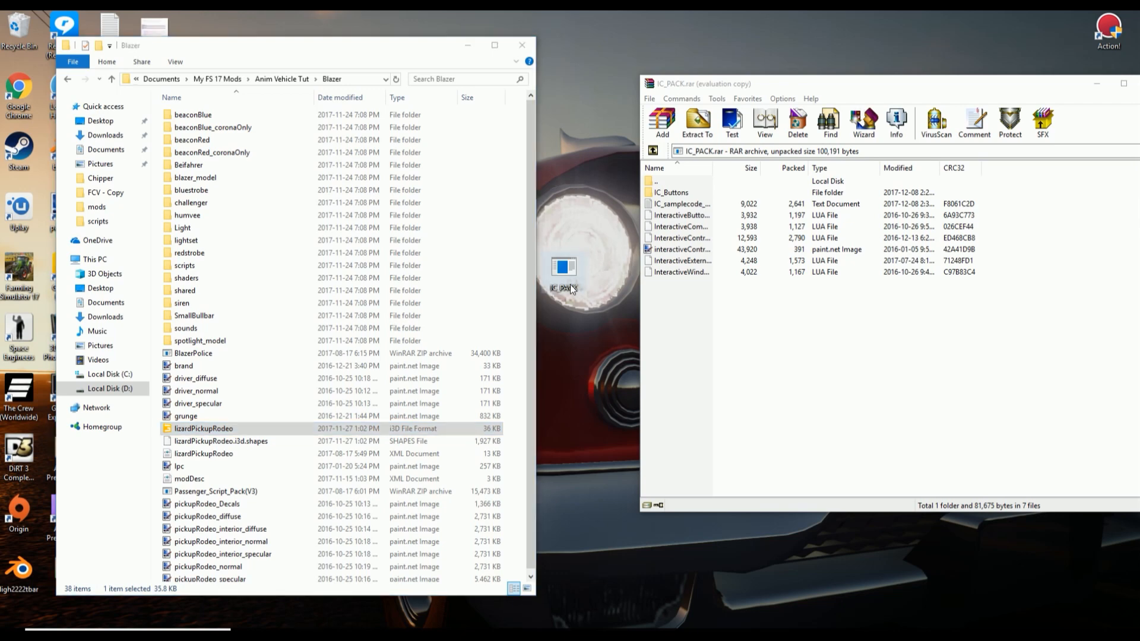
{"action": "left_click_drag", "start_coordinate": [591, 124], "coordinate": [798, 136]}
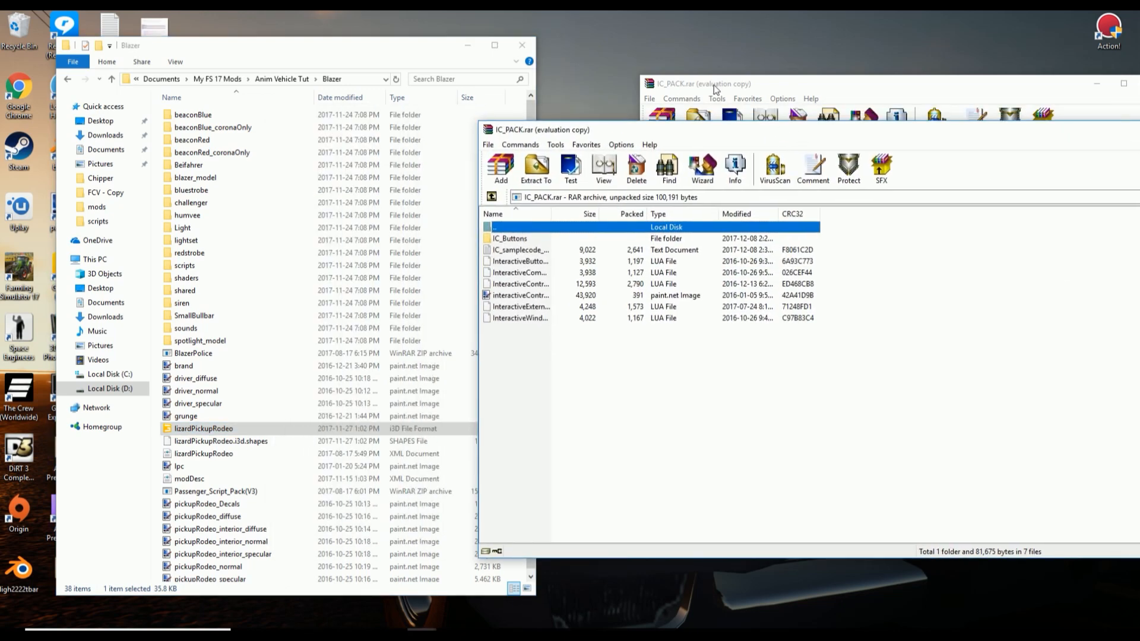
{"action": "left_click_drag", "start_coordinate": [478, 336], "coordinate": [686, 348]}
{"action": "left_click_drag", "start_coordinate": [792, 133], "coordinate": [682, 129]}
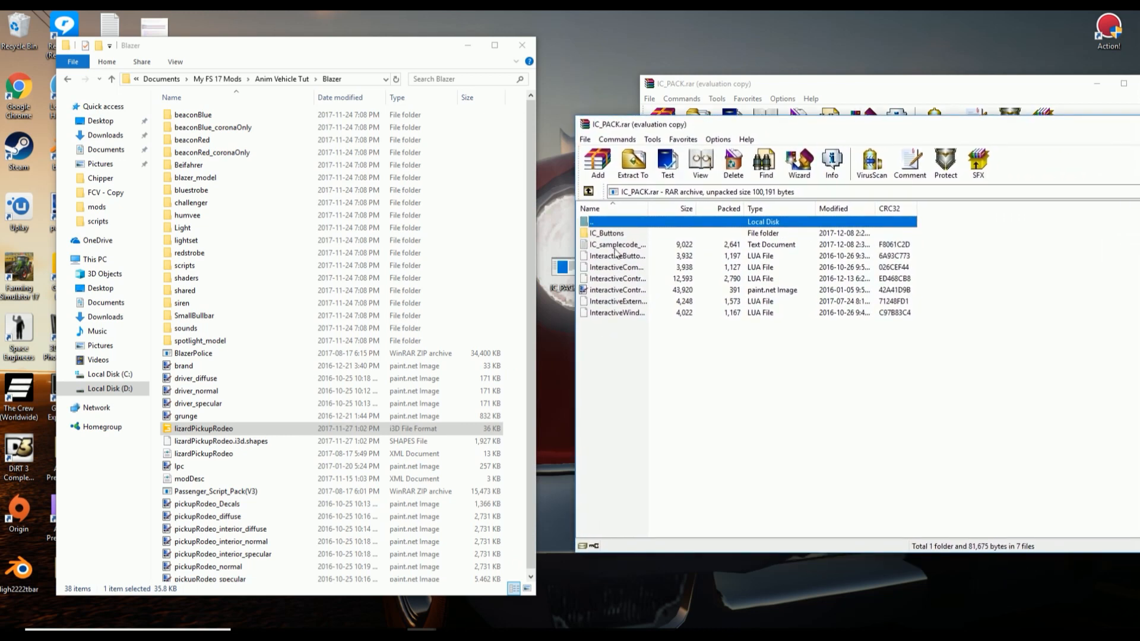
{"action": "left_click", "coordinate": [617, 235]}
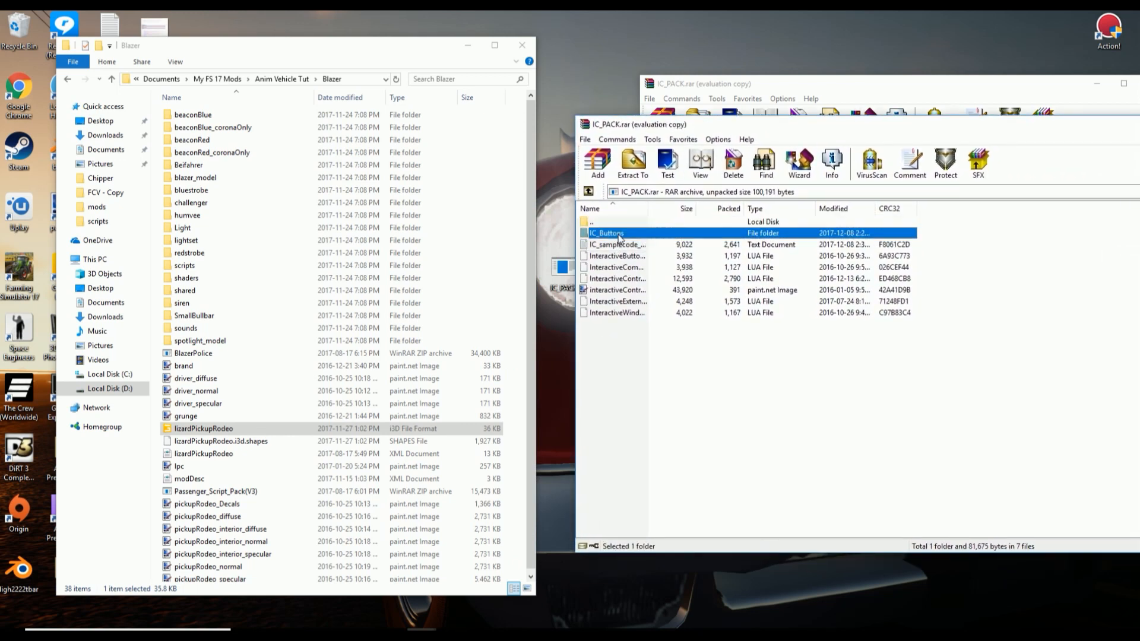
{"action": "left_click_drag", "start_coordinate": [614, 238], "coordinate": [159, 306]}
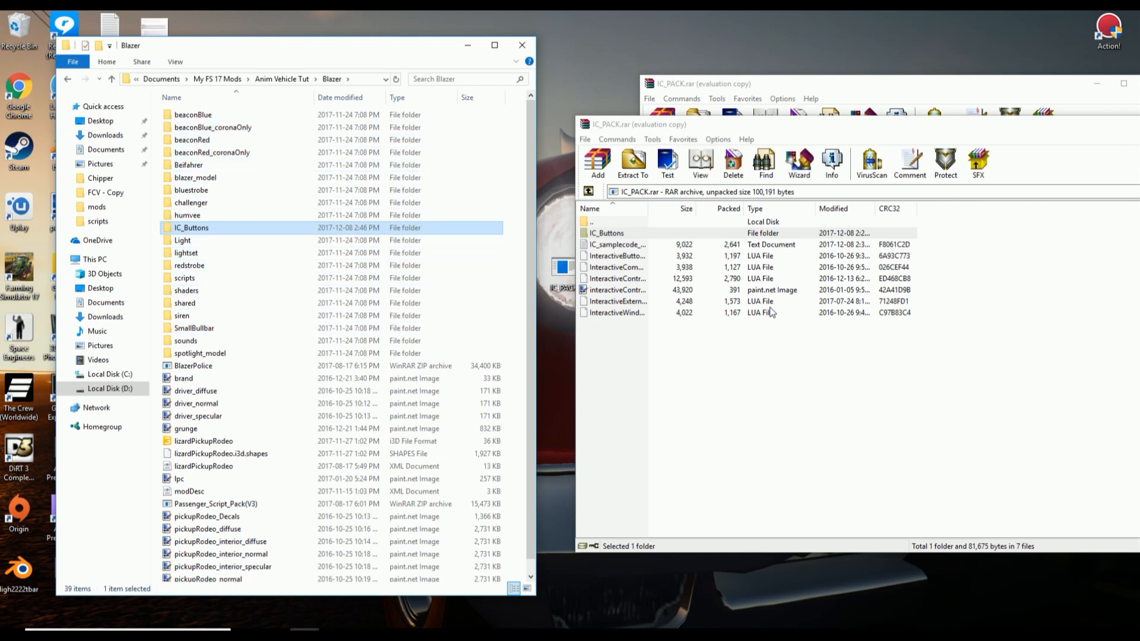
{"action": "left_click", "coordinate": [617, 259]}
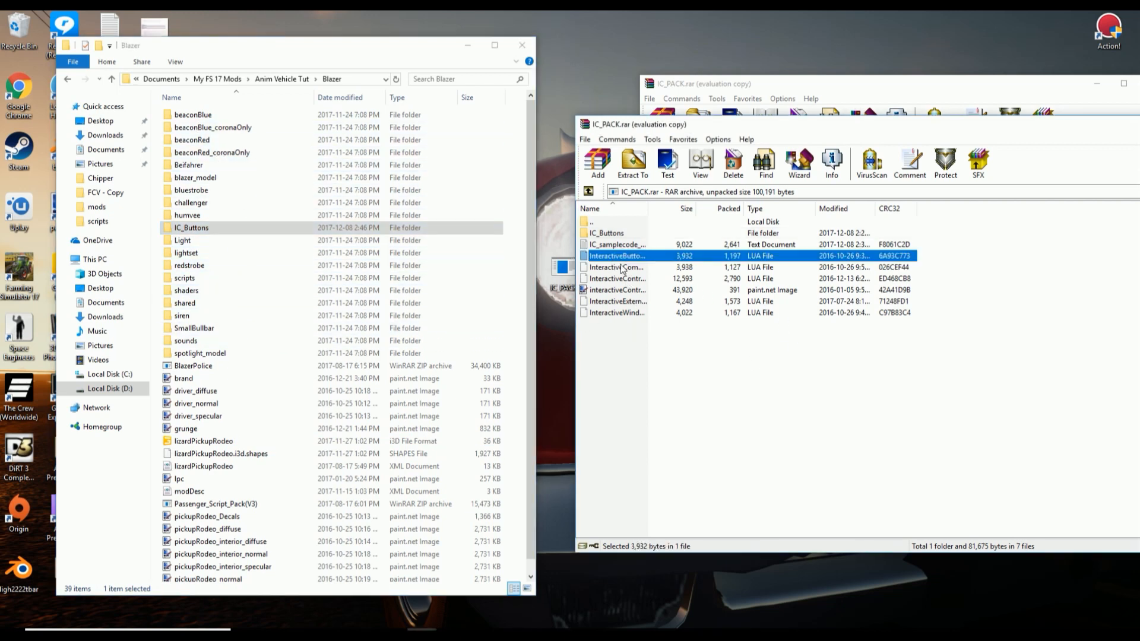
{"action": "left_click", "coordinate": [621, 269]}
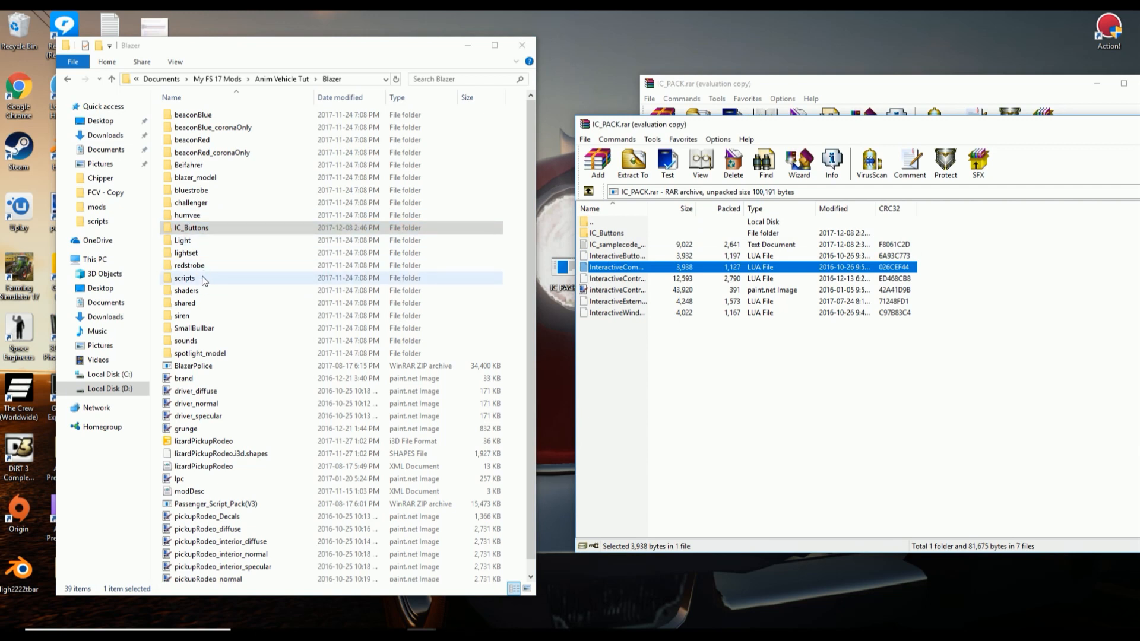
{"action": "right_click", "coordinate": [515, 291]}
{"action": "mouse_move", "coordinate": [586, 442]}
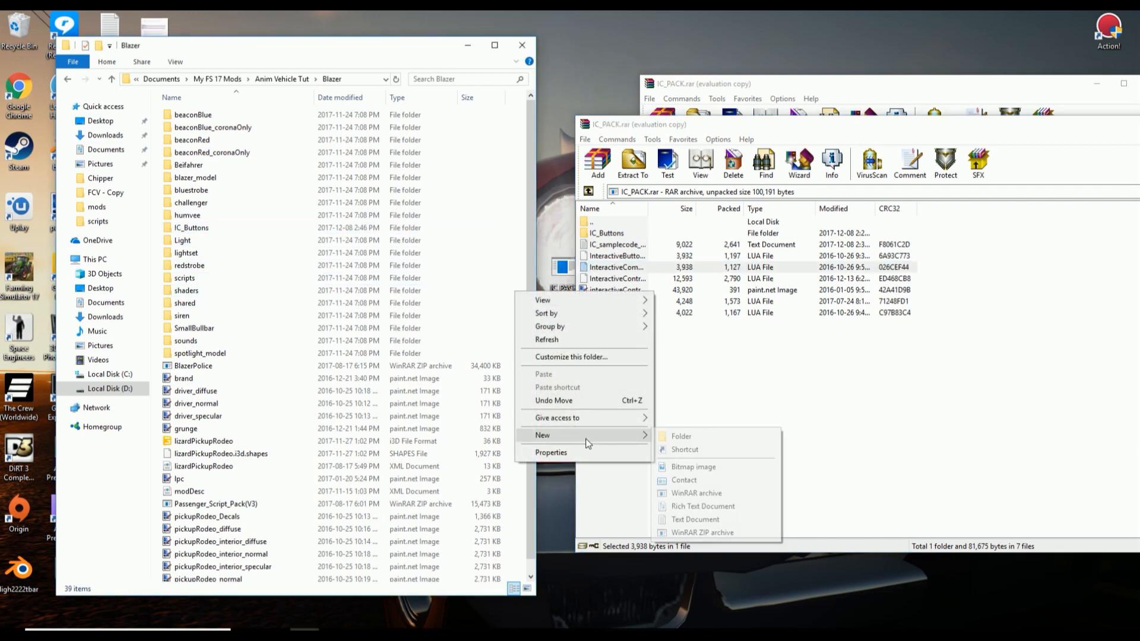
{"action": "left_click", "coordinate": [681, 436]}
{"action": "type", "text": "script"}
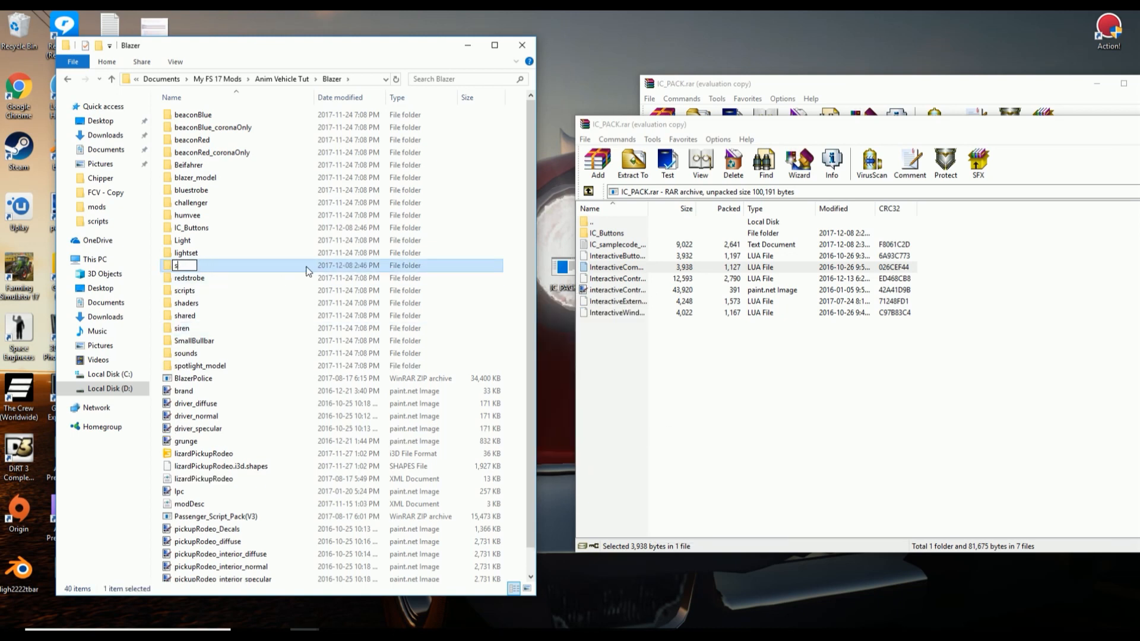
{"action": "key", "text": "Escape"}
{"action": "key", "text": "Delete"}
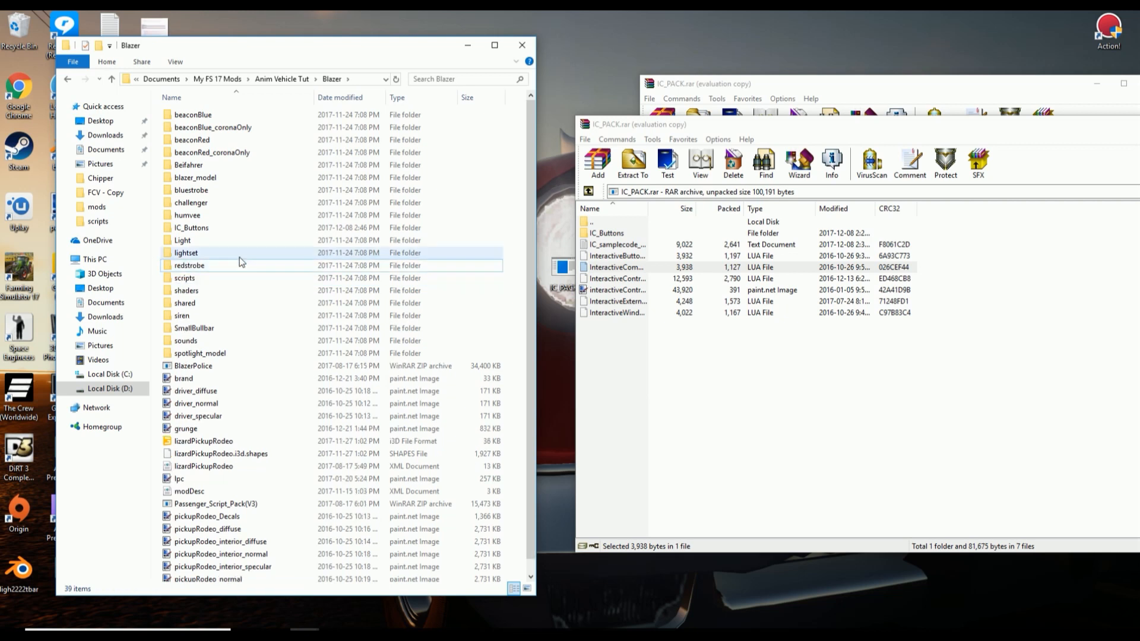
Step: Extract the InteractiveButtons, InteractiveComponentInterface, InteractiveControl, InteractiveExternal and InteractiveWindows LUA files from the archive into Blazer's existing scripts folder
{"action": "double_click", "coordinate": [206, 279]}
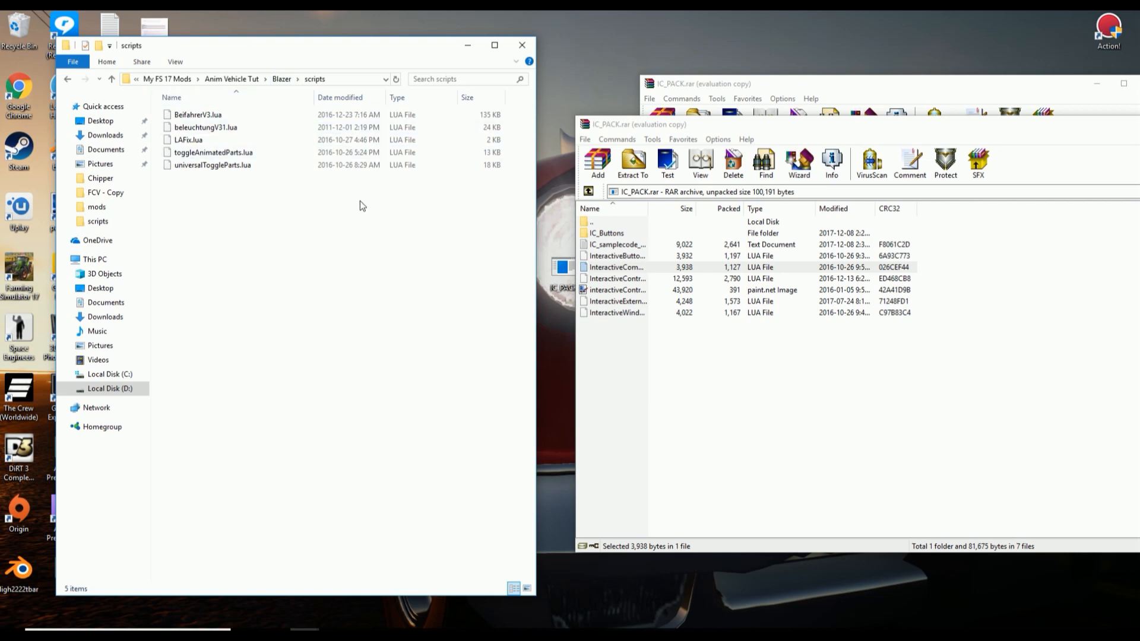
{"action": "left_click_drag", "start_coordinate": [930, 257], "coordinate": [878, 281]}
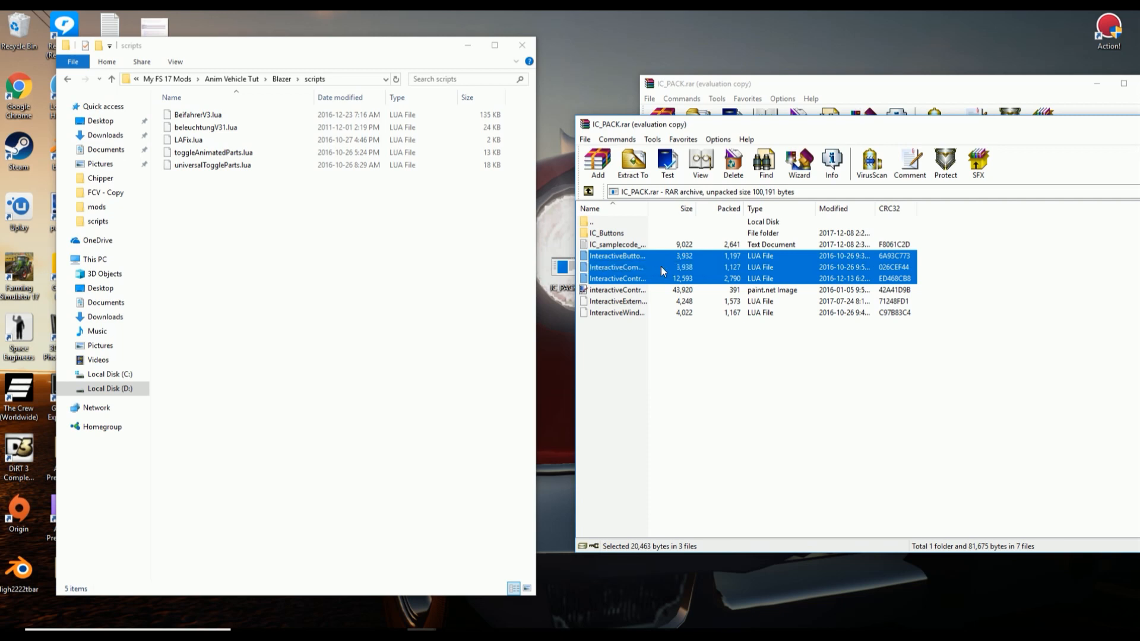
{"action": "left_click_drag", "start_coordinate": [650, 269], "coordinate": [262, 247]}
{"action": "left_click_drag", "start_coordinate": [669, 333], "coordinate": [615, 301]}
{"action": "left_click_drag", "start_coordinate": [637, 309], "coordinate": [353, 300]}
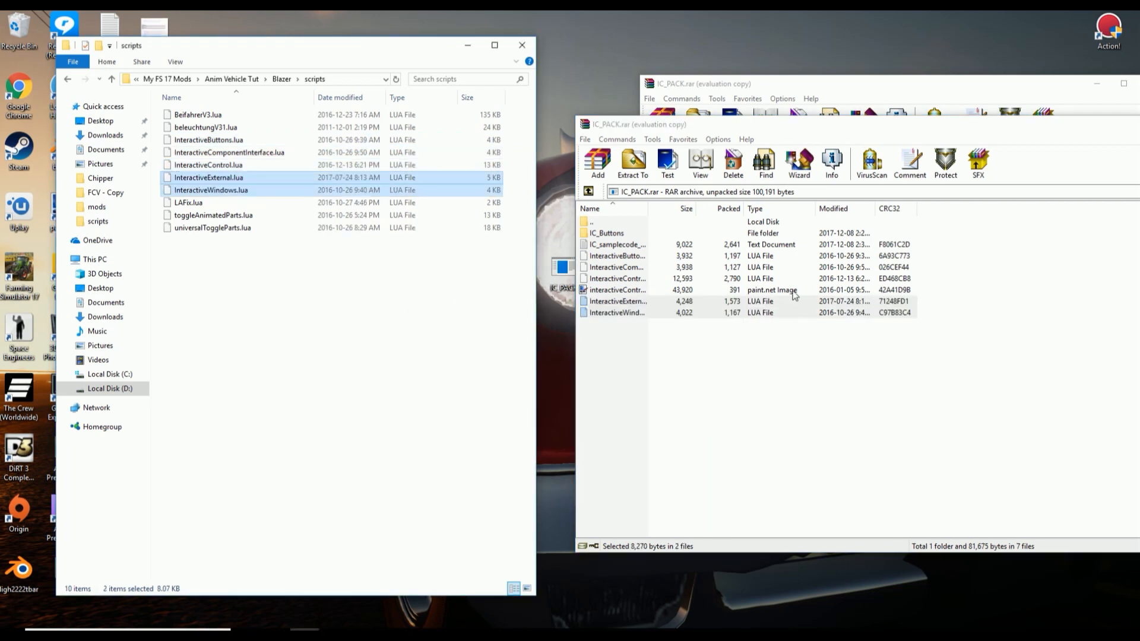
Step: Extract the interactiveControl_info.dds texture from the archive into both the scripts folder and the main Blazer folder
{"action": "left_click", "coordinate": [615, 293]}
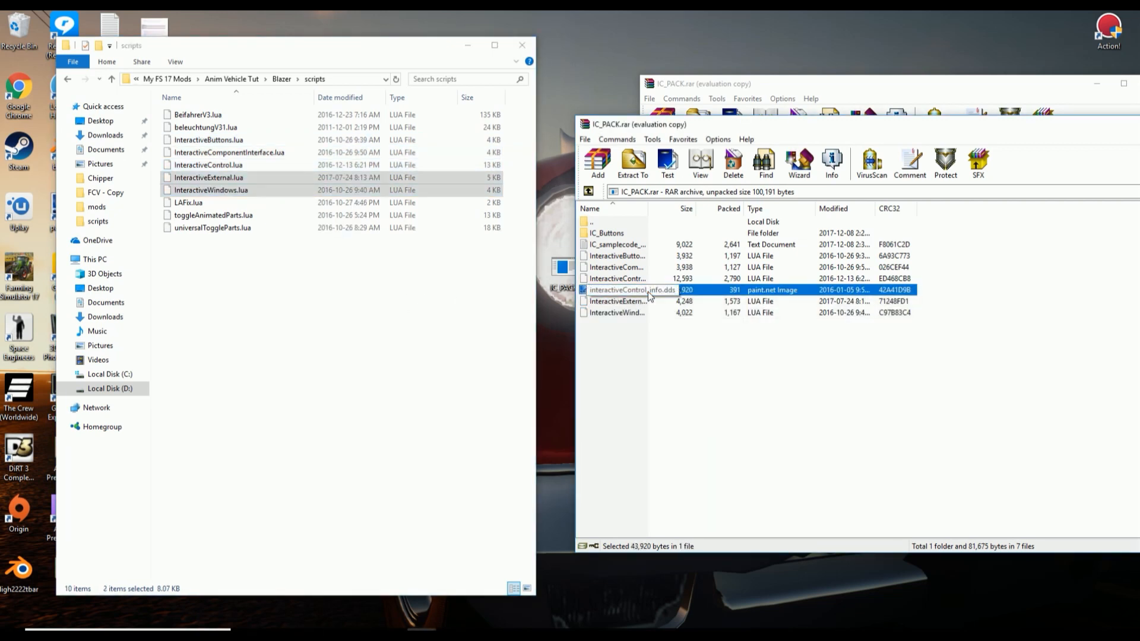
{"action": "left_click_drag", "start_coordinate": [647, 291], "coordinate": [334, 284]}
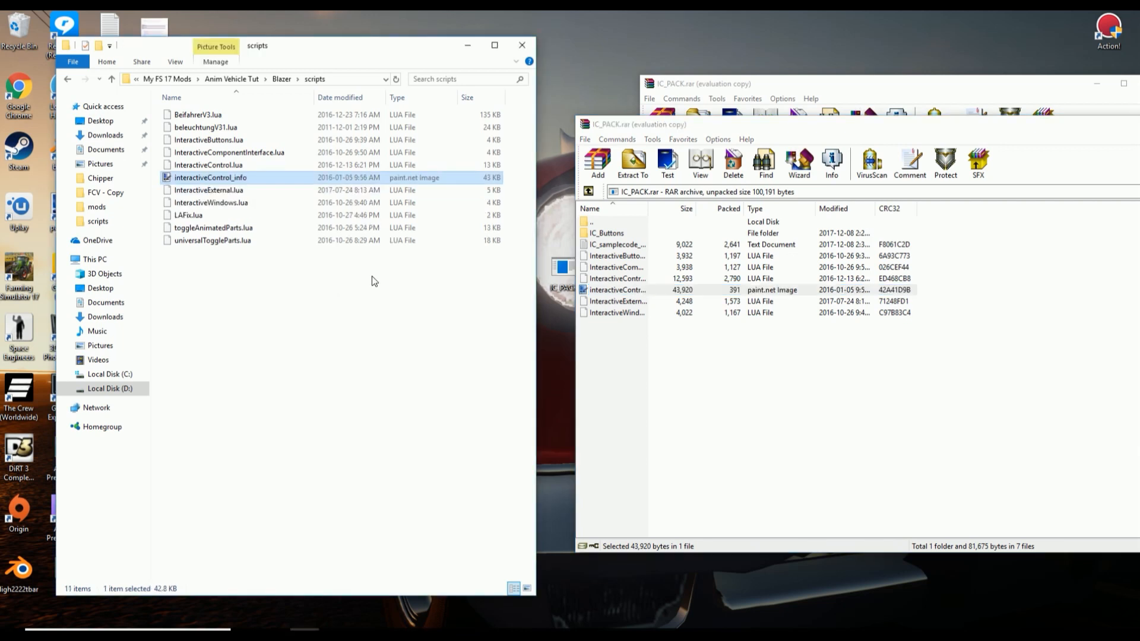
{"action": "left_click", "coordinate": [280, 79]}
{"action": "left_click_drag", "start_coordinate": [636, 295], "coordinate": [515, 284]}
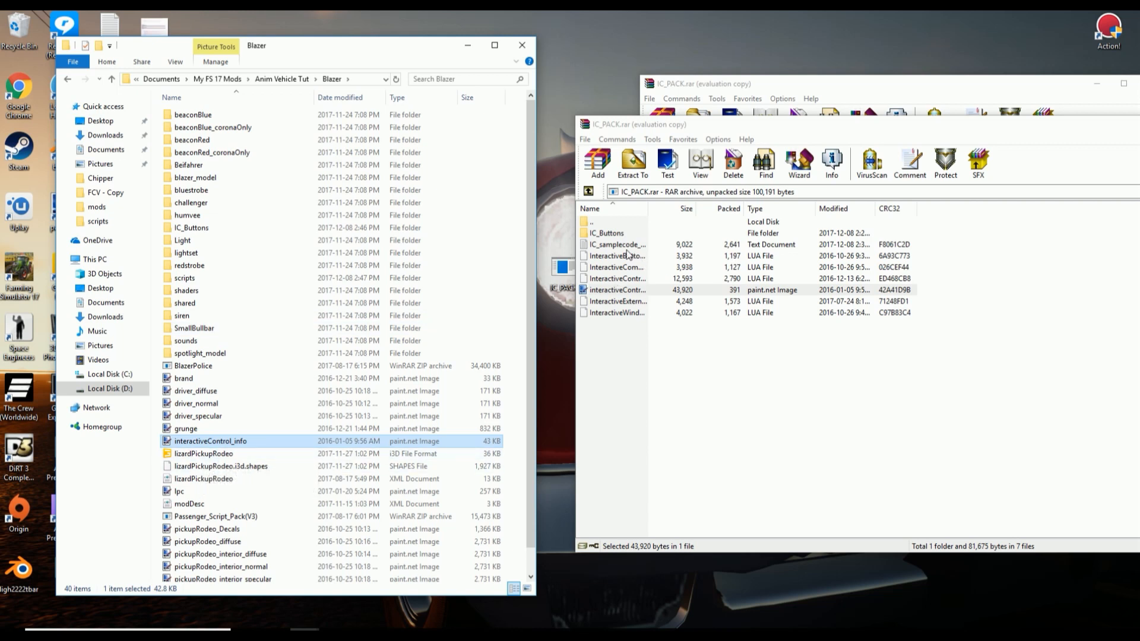
Step: Open the Blazer mod's modDesc XML file in Notepad++ and go to its l10n text entries
{"action": "left_click", "coordinate": [215, 482]}
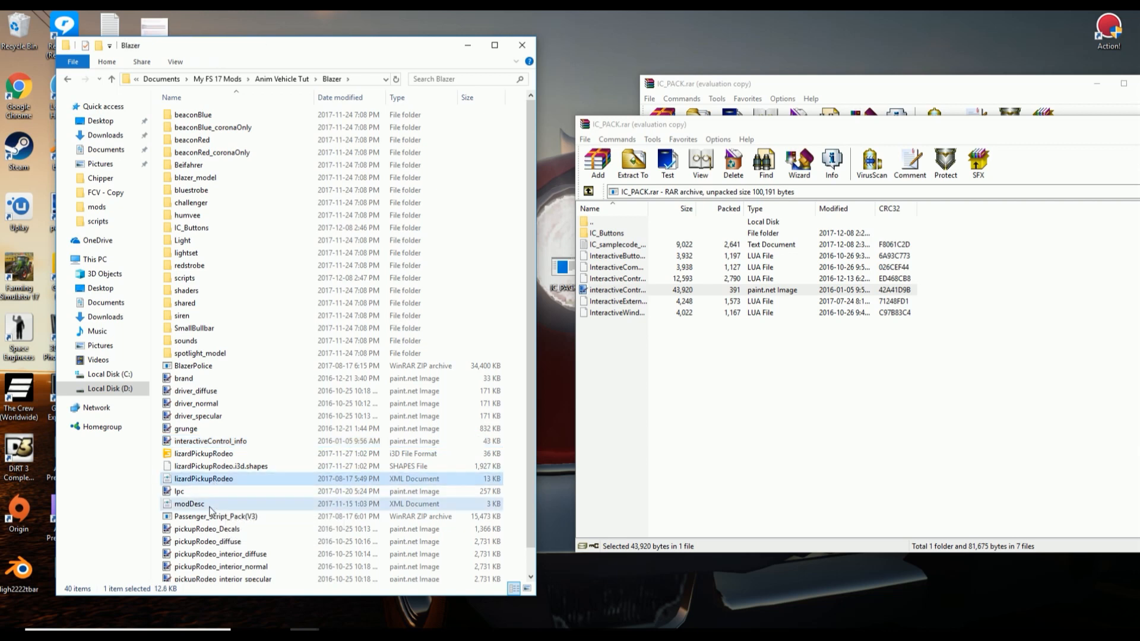
{"action": "left_click", "coordinate": [211, 507]}
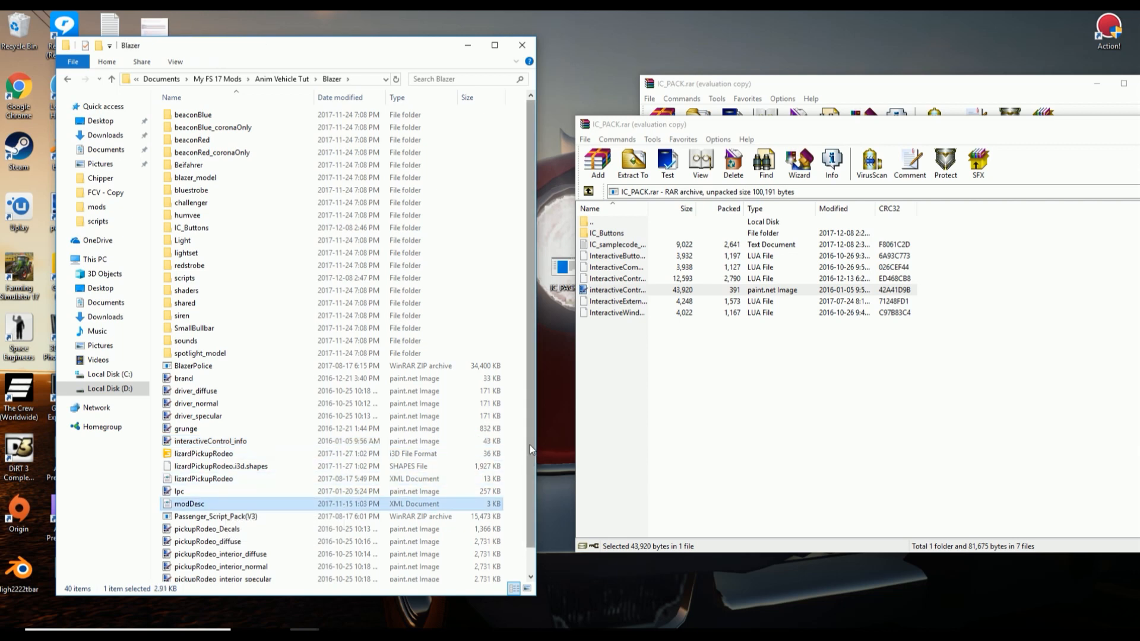
{"action": "left_click", "coordinate": [591, 221]}
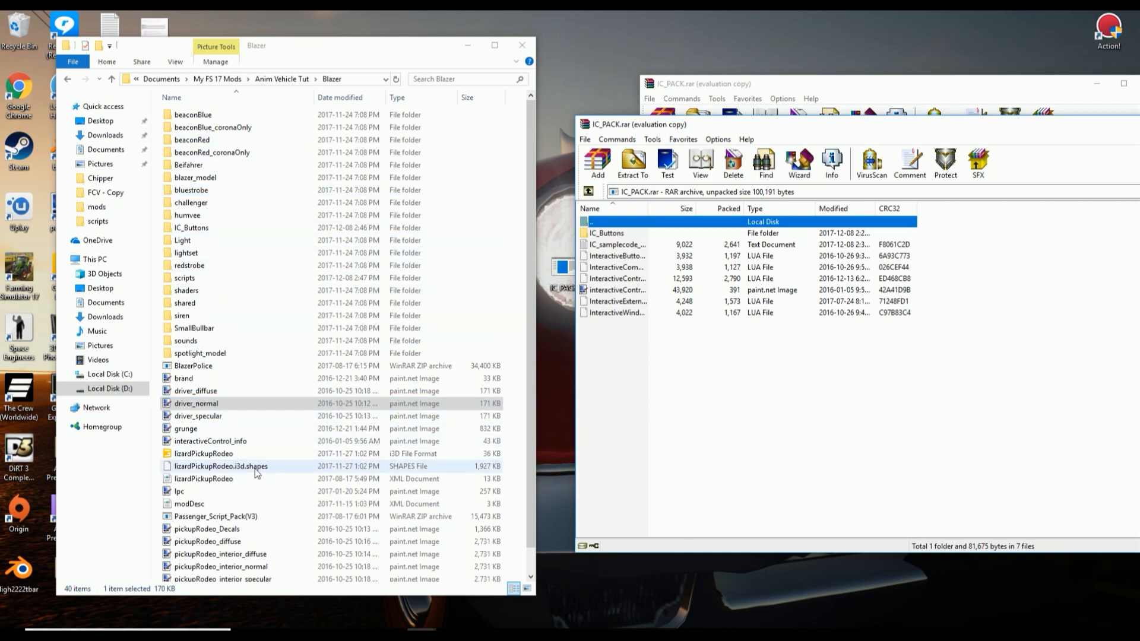
{"action": "left_click_drag", "start_coordinate": [531, 242], "coordinate": [529, 285]}
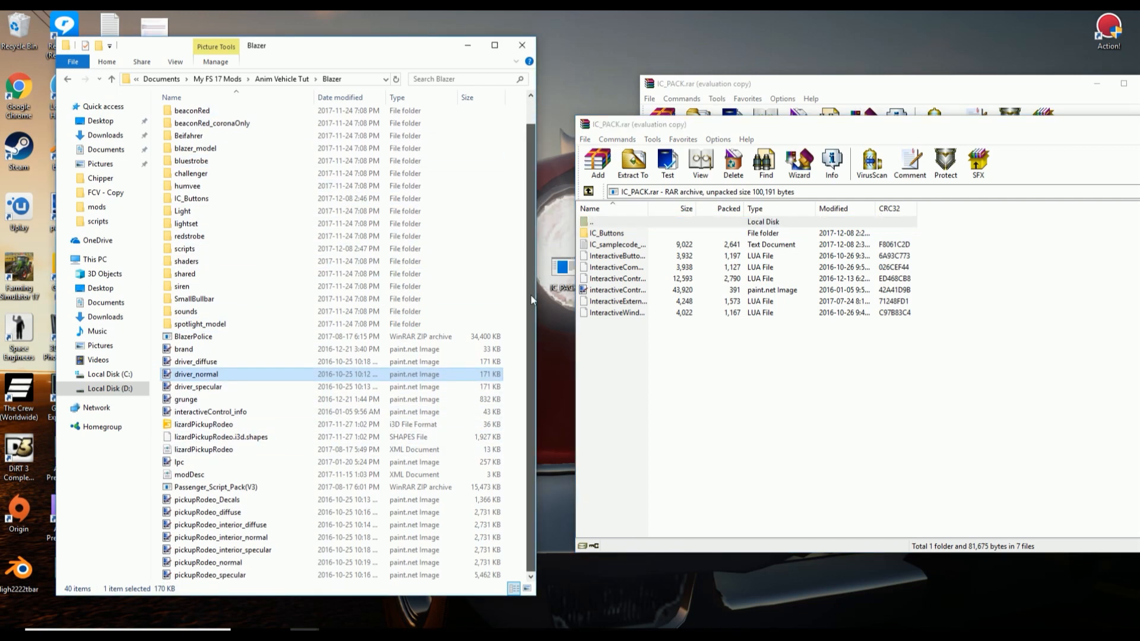
{"action": "left_click", "coordinate": [219, 475]}
{"action": "right_click", "coordinate": [199, 474]}
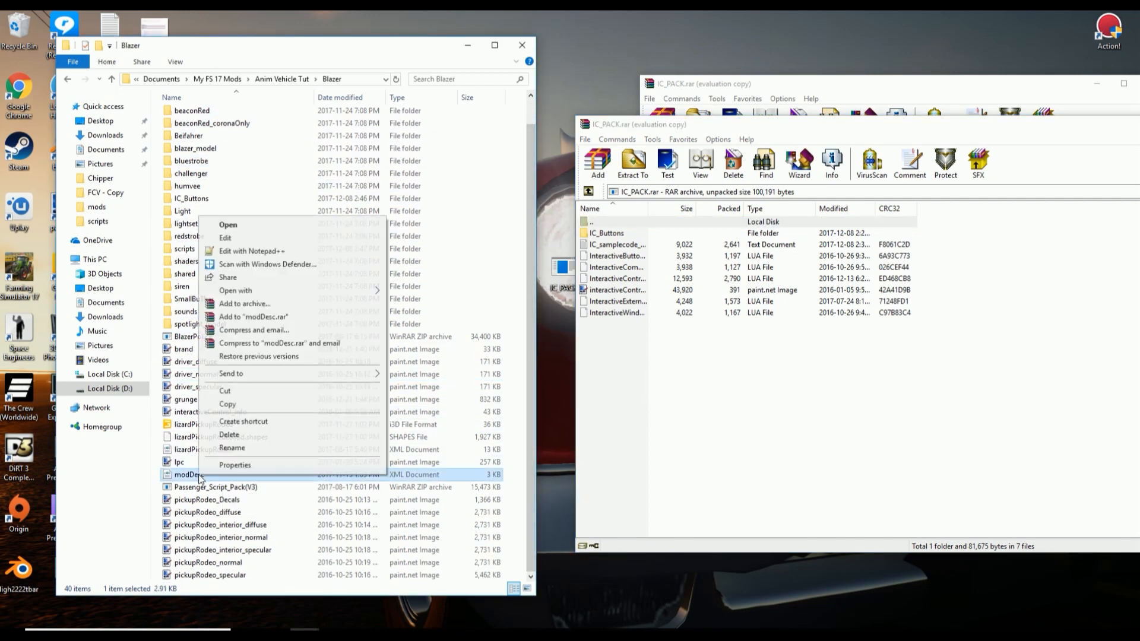
{"action": "left_click", "coordinate": [273, 252]}
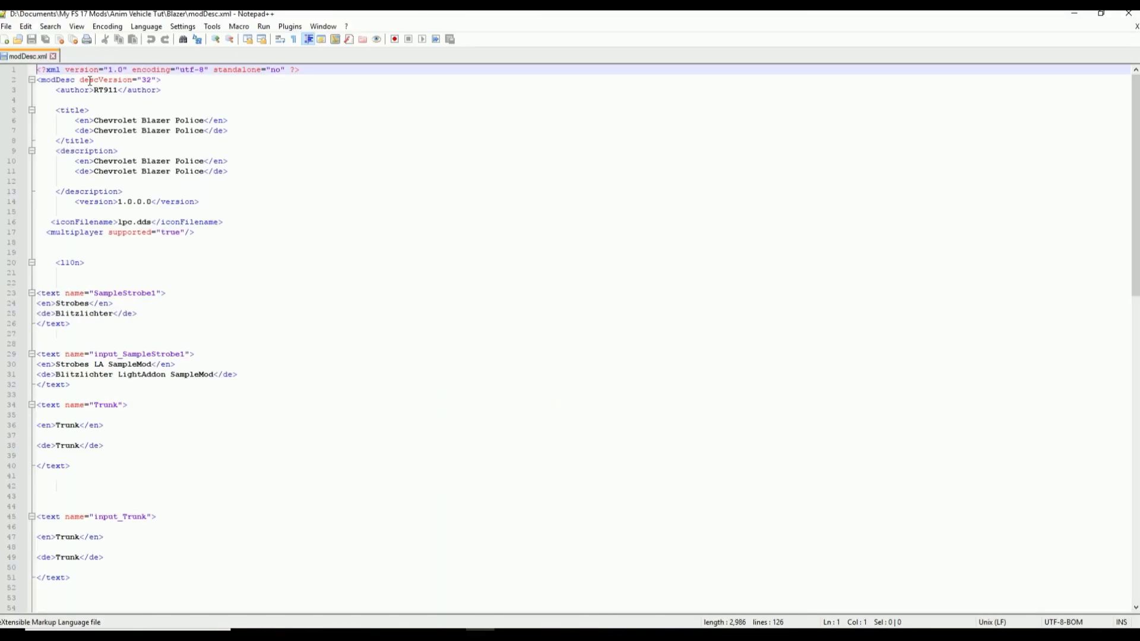
{"action": "left_click_drag", "start_coordinate": [1135, 208], "coordinate": [1136, 306]}
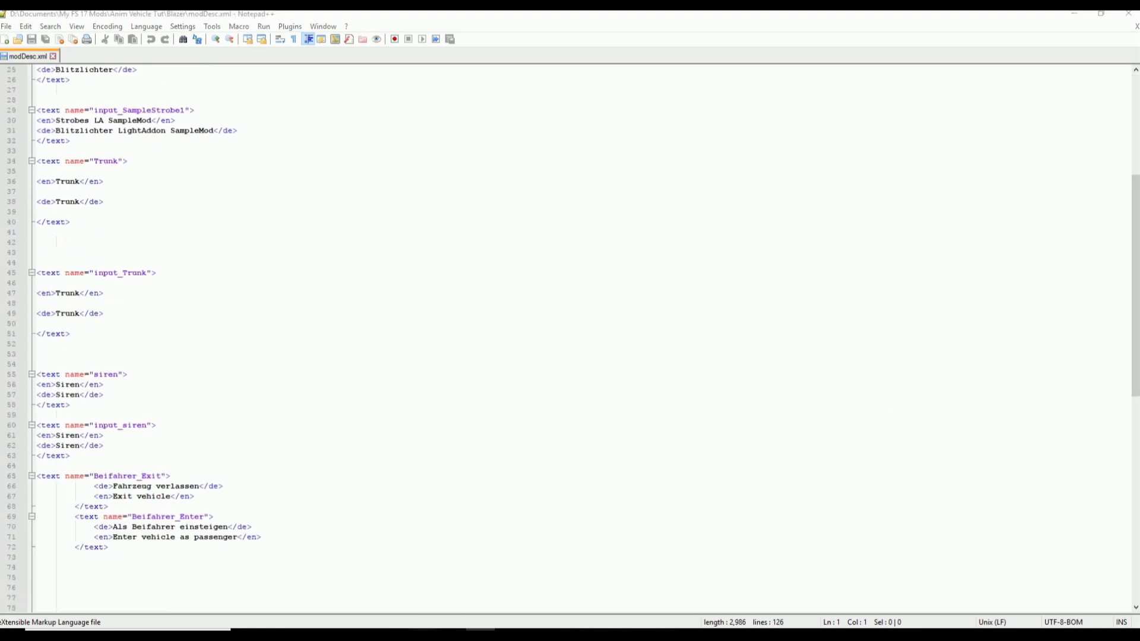
Step: Open the IC_samplecode_and_info text file from the IC_PACK archive and place its window beside the modDesc code
{"action": "mouse_move", "coordinate": [451, 620]}
{"action": "left_click", "coordinate": [480, 612]}
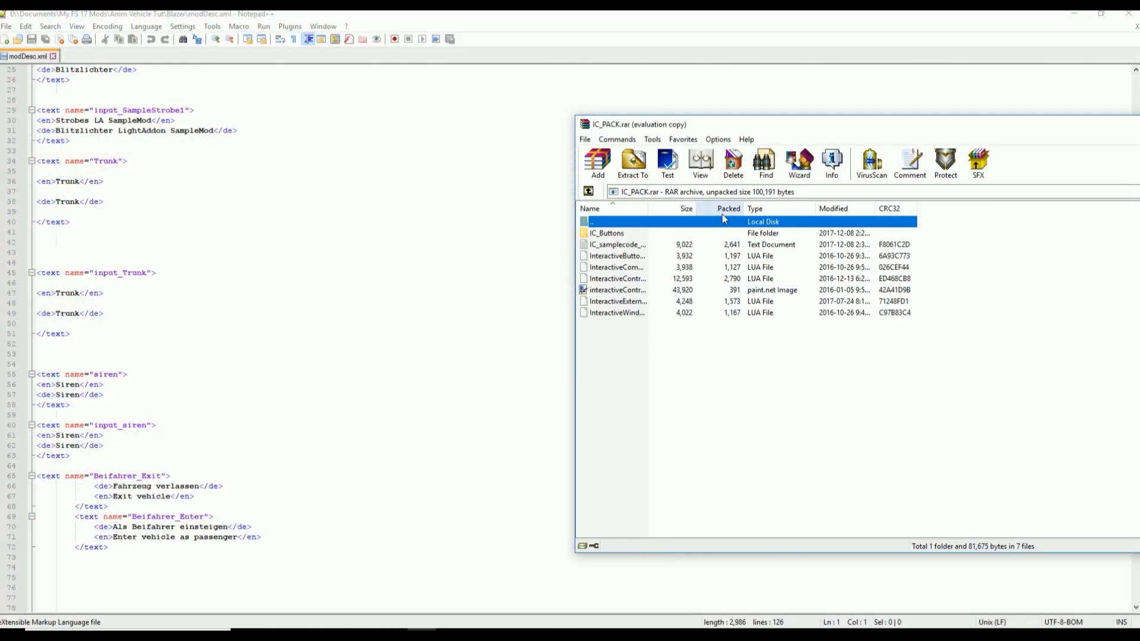
{"action": "double_click", "coordinate": [628, 245]}
{"action": "left_click_drag", "start_coordinate": [1105, 127], "coordinate": [843, 144]}
{"action": "left_click", "coordinate": [892, 142]}
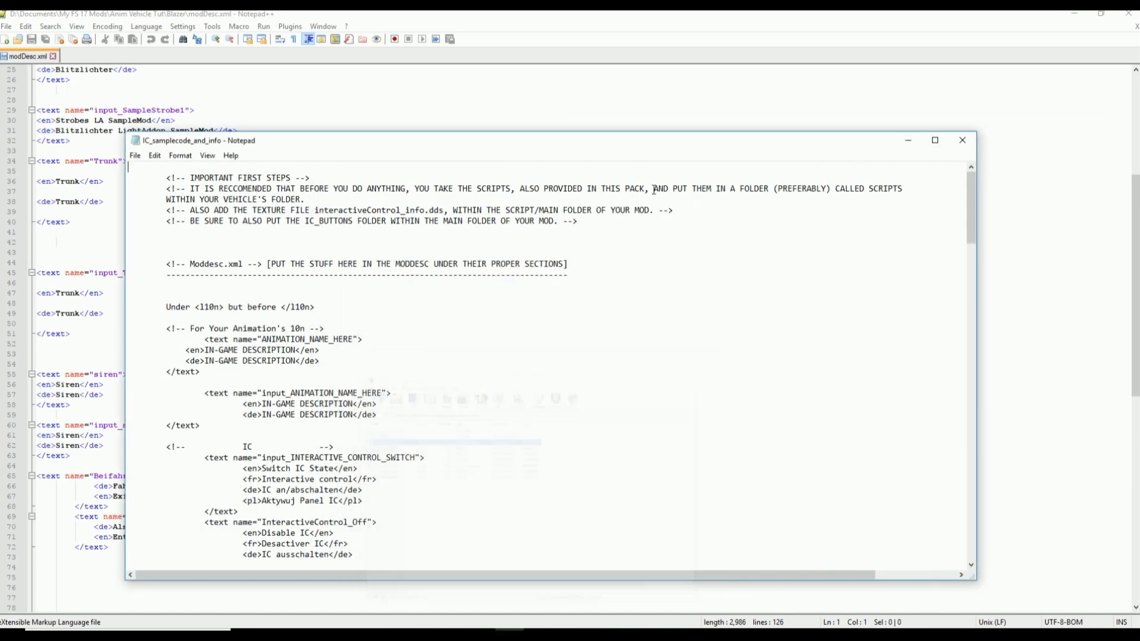
{"action": "left_click_drag", "start_coordinate": [573, 145], "coordinate": [776, 115]}
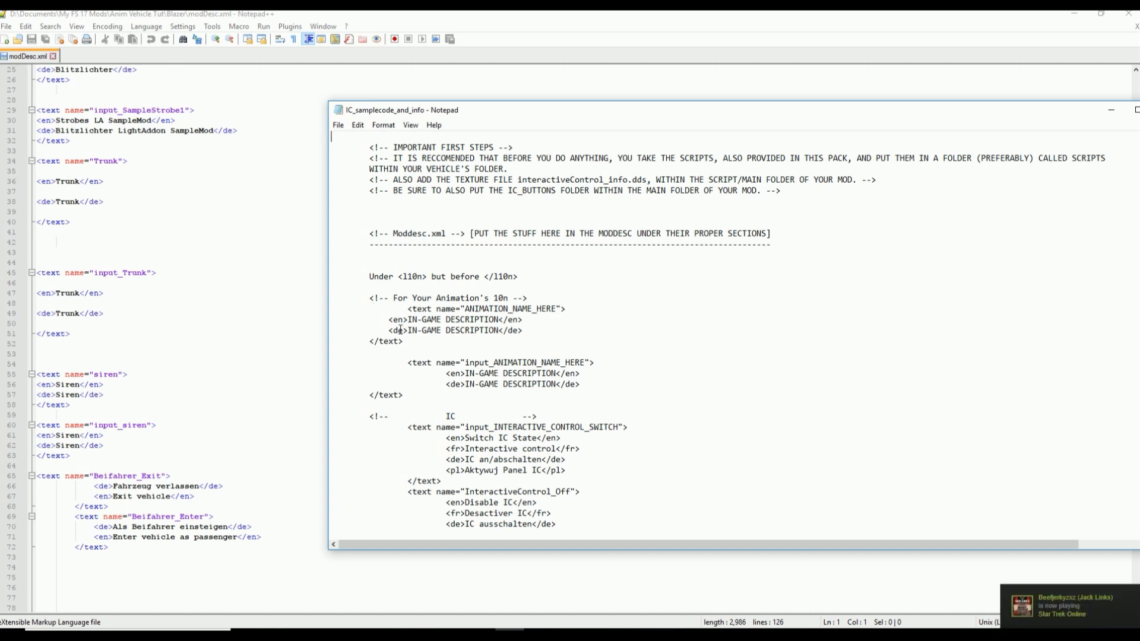
Step: Copy the sample's IC text block, from the IC comment through the ic_button_off entry
{"action": "left_click", "coordinate": [361, 417]}
{"action": "mouse_move", "coordinate": [637, 454]}
{"action": "left_mouse_down"}
{"action": "mouse_move", "coordinate": [673, 451]}
{"action": "mouse_move", "coordinate": [670, 419]}
{"action": "mouse_move", "coordinate": [676, 452]}
{"action": "mouse_move", "coordinate": [707, 463]}
{"action": "mouse_move", "coordinate": [687, 511]}
{"action": "mouse_move", "coordinate": [662, 528]}
{"action": "mouse_move", "coordinate": [624, 450]}
{"action": "left_mouse_up"}
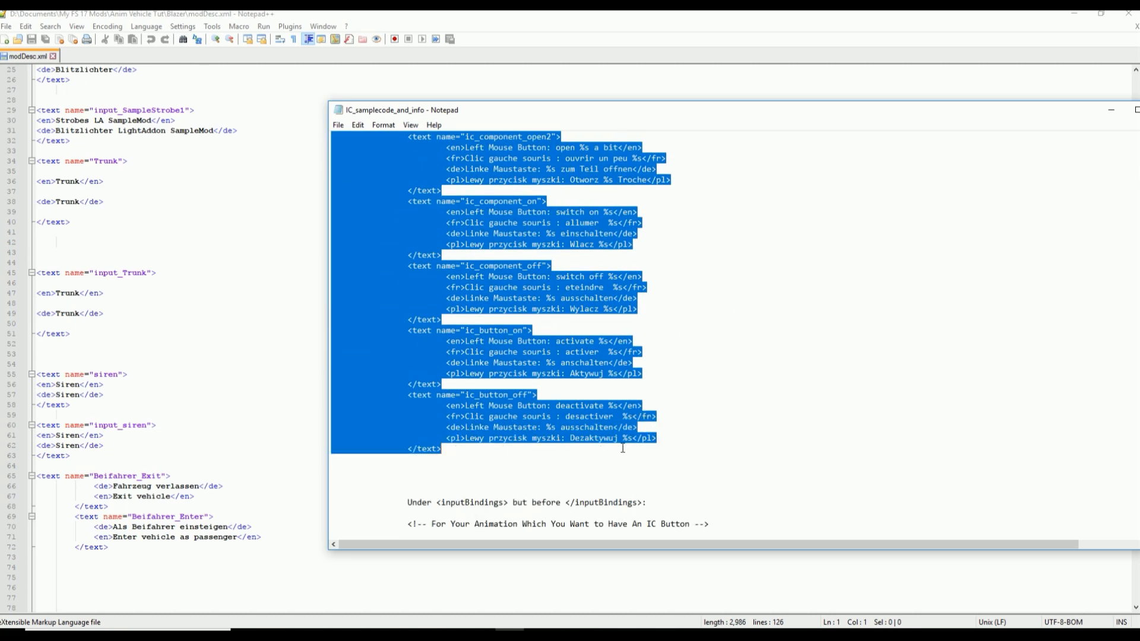
{"action": "scroll", "coordinate": [530, 382], "scroll_direction": "up", "scroll_amount": 7}
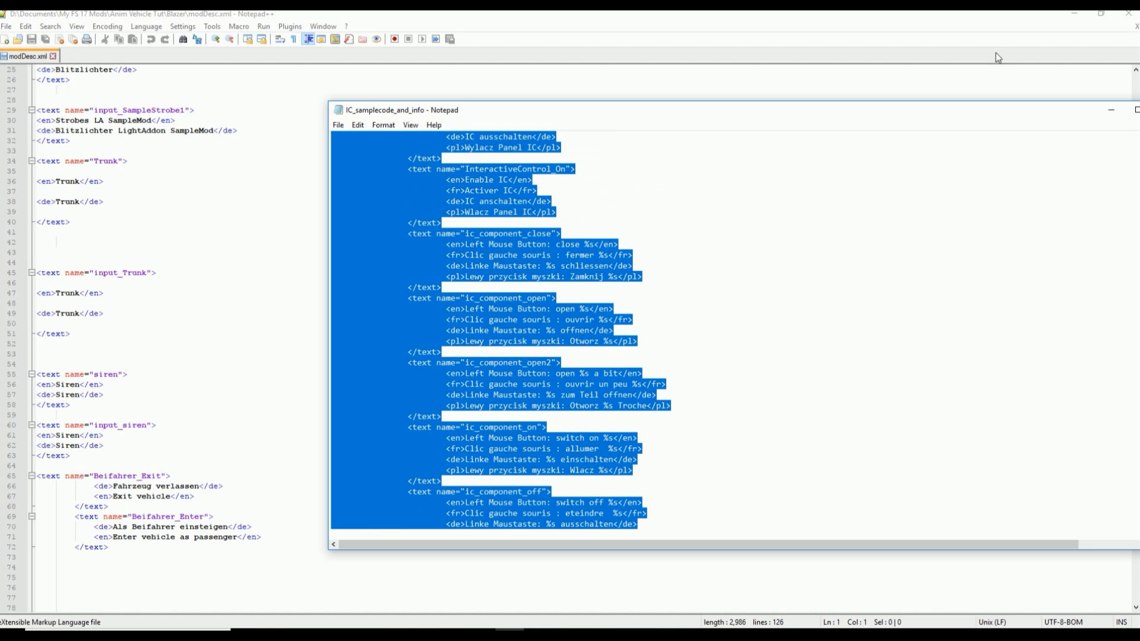
{"action": "left_click_drag", "start_coordinate": [977, 114], "coordinate": [839, 121]}
{"action": "left_click_drag", "start_coordinate": [1038, 245], "coordinate": [1034, 183]}
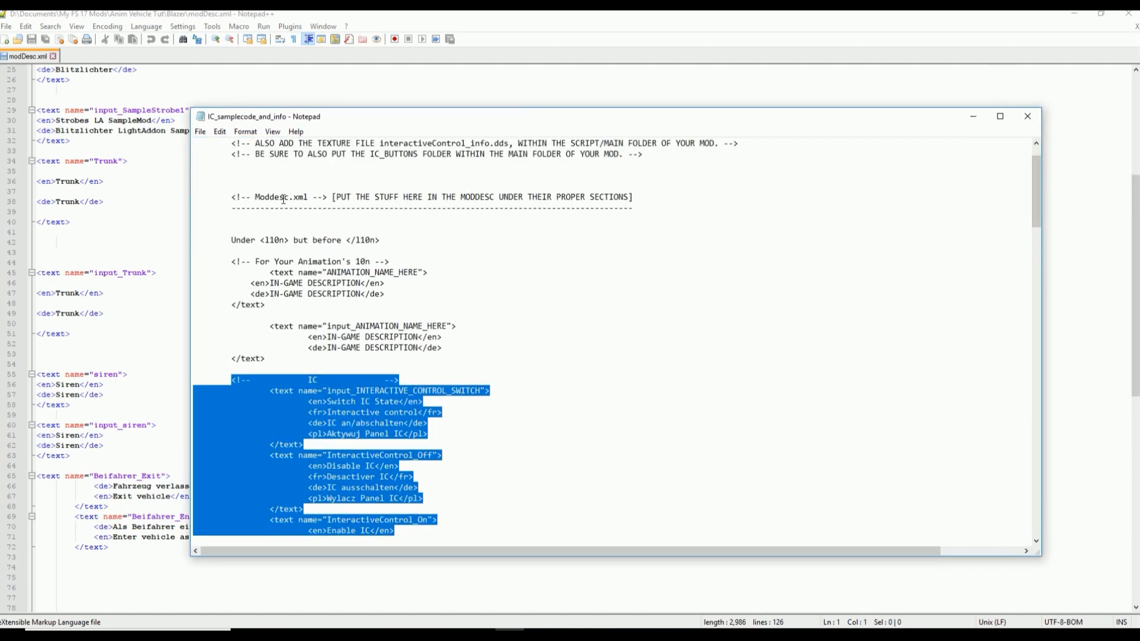
{"action": "left_click_drag", "start_coordinate": [1033, 202], "coordinate": [1033, 309]}
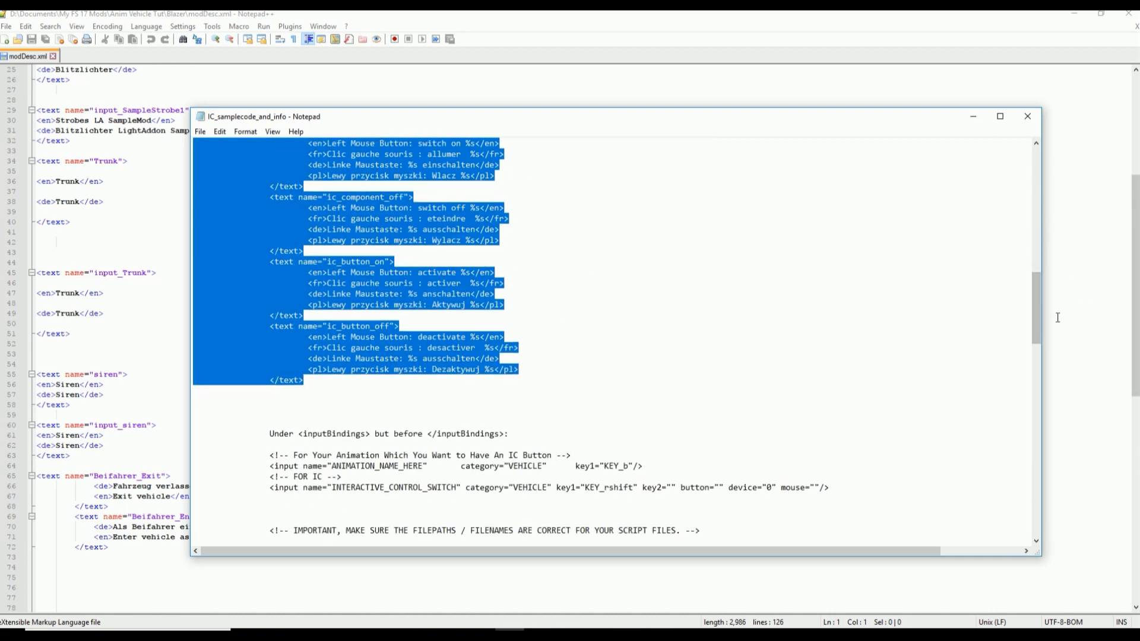
Step: Paste the IC text entries into modDesc.xml below the Beifahrer_Enter text, before the closing l10n tag, and check the inserted block
{"action": "left_click", "coordinate": [124, 191]}
{"action": "scroll", "coordinate": [137, 219], "scroll_direction": "up", "scroll_amount": 4}
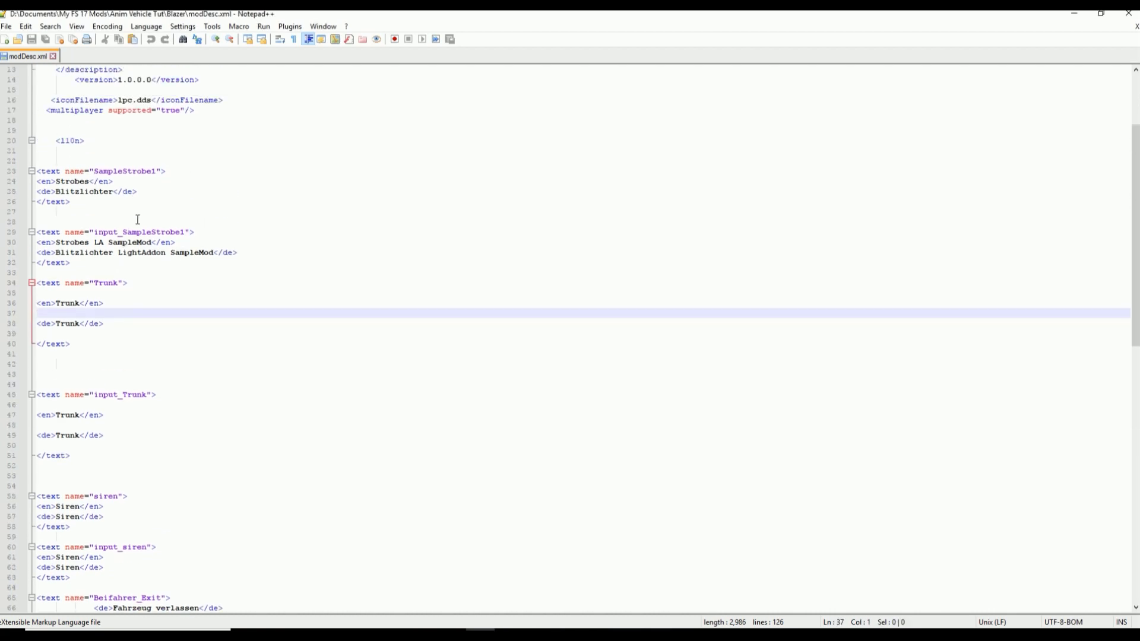
{"action": "left_click", "coordinate": [268, 291]}
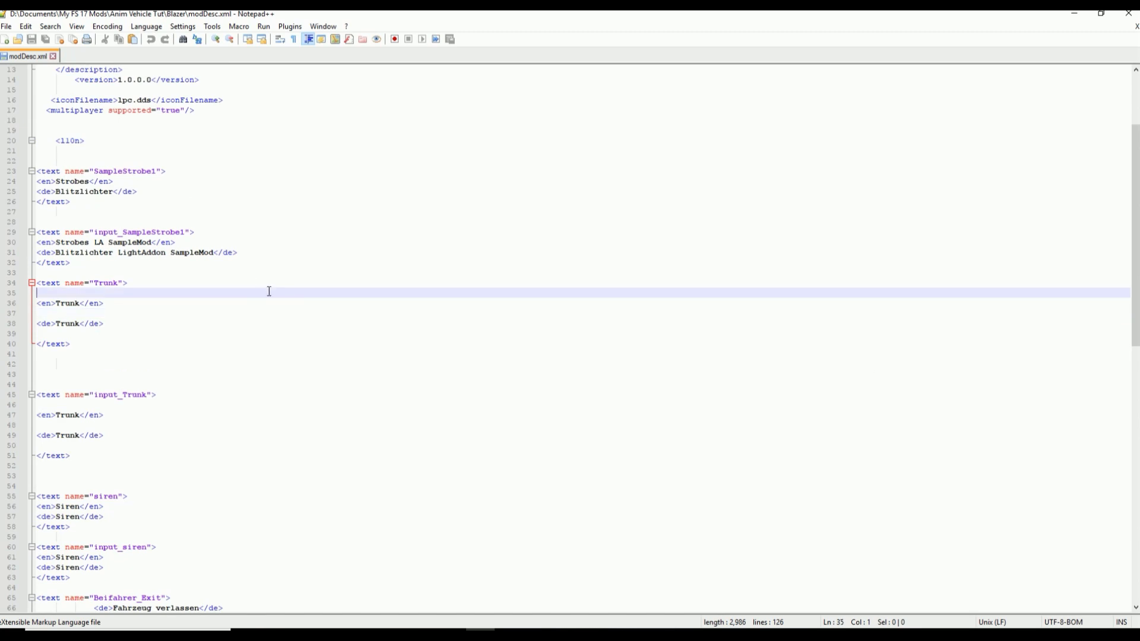
{"action": "scroll", "coordinate": [1120, 415], "scroll_direction": "down", "scroll_amount": 12}
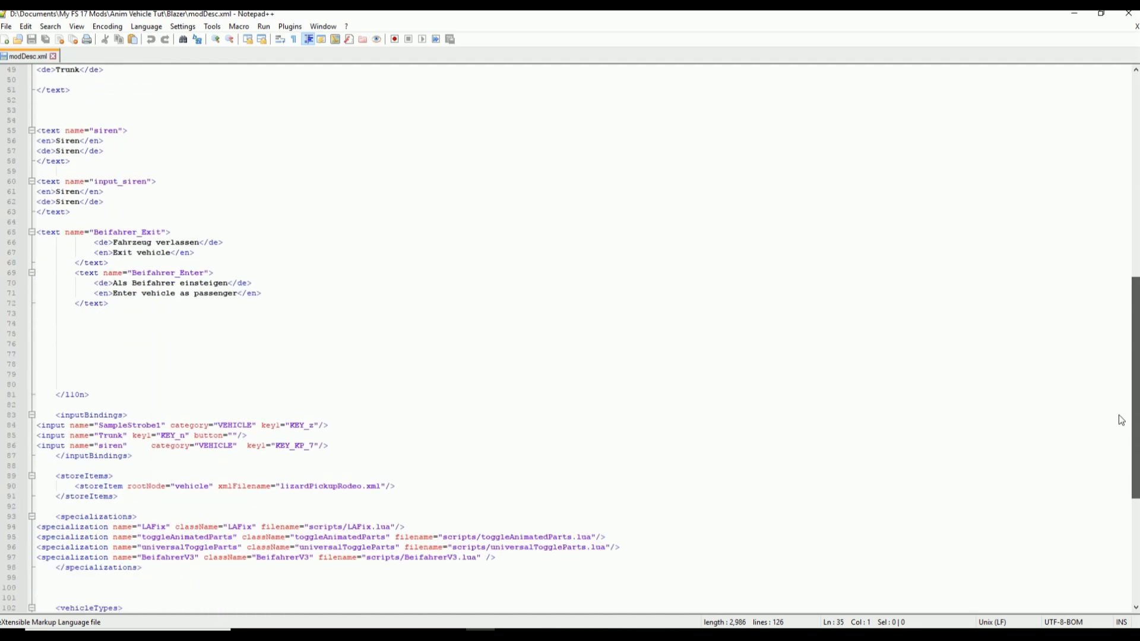
{"action": "left_click", "coordinate": [60, 386]}
{"action": "key", "text": "Return"}
{"action": "key", "text": "Return"}
{"action": "left_click", "coordinate": [67, 354]}
{"action": "left_click", "coordinate": [74, 339]}
{"action": "key", "text": "ctrl+v"}
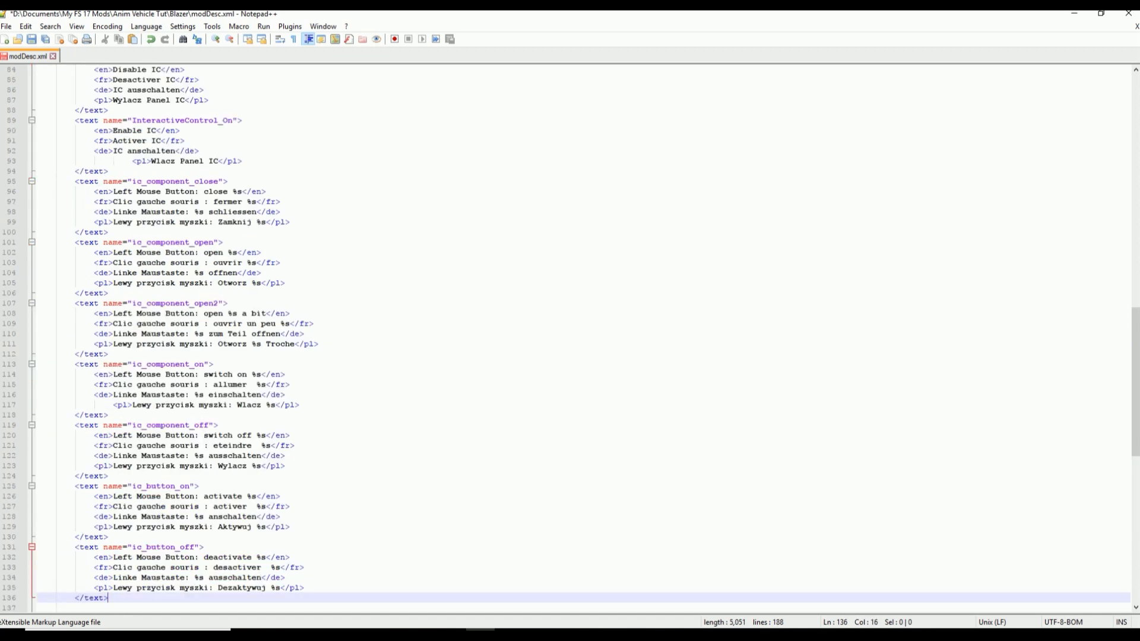
{"action": "scroll", "coordinate": [1135, 290], "scroll_direction": "up", "scroll_amount": 11}
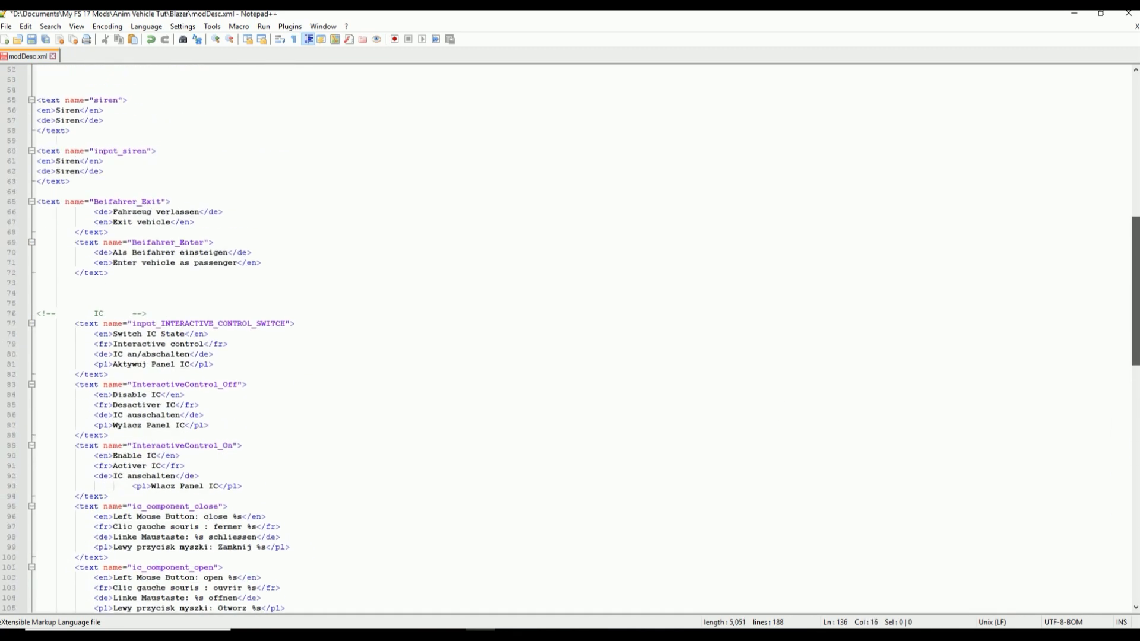
{"action": "scroll", "coordinate": [1134, 475], "scroll_direction": "down", "scroll_amount": 17}
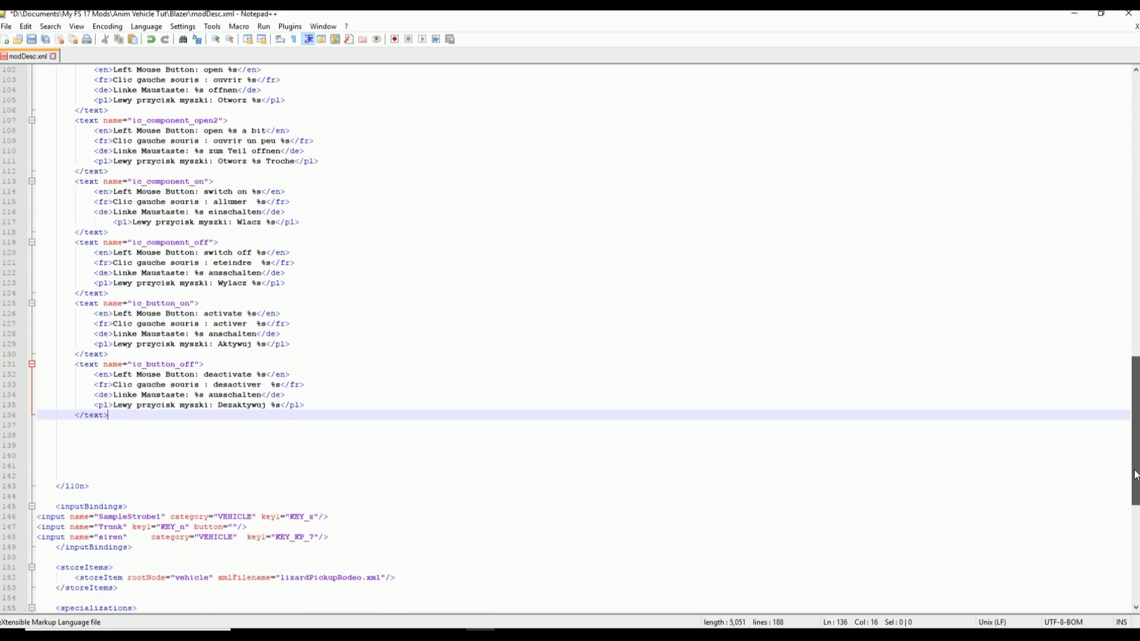
{"action": "scroll", "coordinate": [1135, 475], "scroll_direction": "down", "scroll_amount": 6}
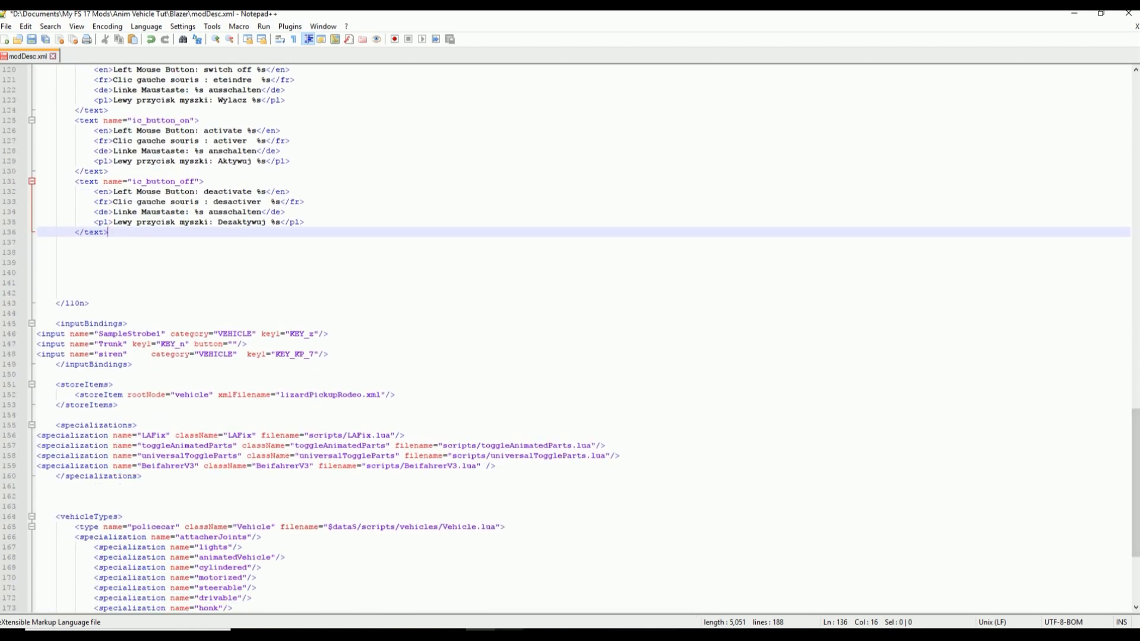
Step: Open IC_samplecode_and_info.txt from the desktop in Notepad++ and go to its inputBindings sample code
{"action": "mouse_move", "coordinate": [508, 634]}
{"action": "left_click", "coordinate": [501, 603]}
{"action": "left_click_drag", "start_coordinate": [416, 117], "coordinate": [564, 88]}
{"action": "mouse_move", "coordinate": [451, 633]}
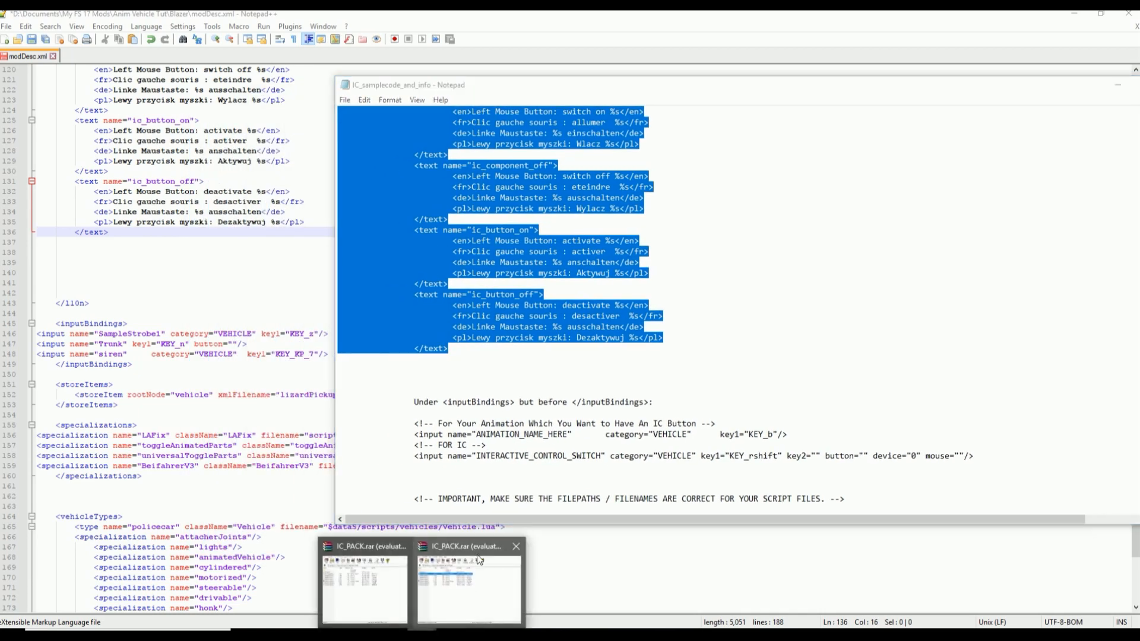
{"action": "left_click", "coordinate": [490, 554]}
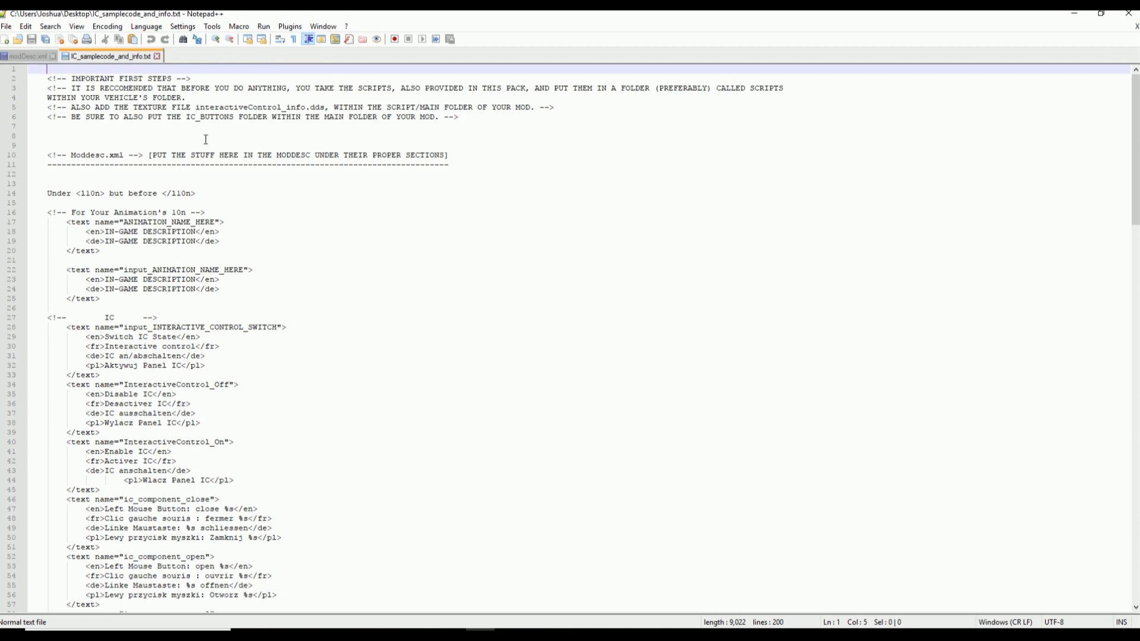
{"action": "left_click", "coordinate": [186, 175]}
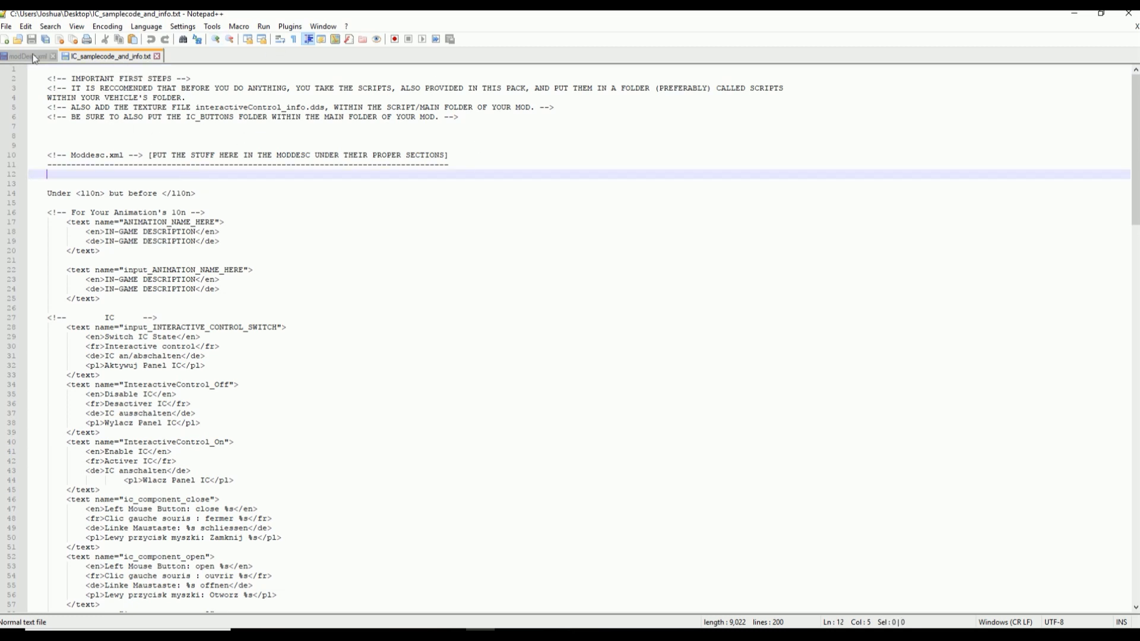
{"action": "left_click_drag", "start_coordinate": [1131, 156], "coordinate": [1131, 250]}
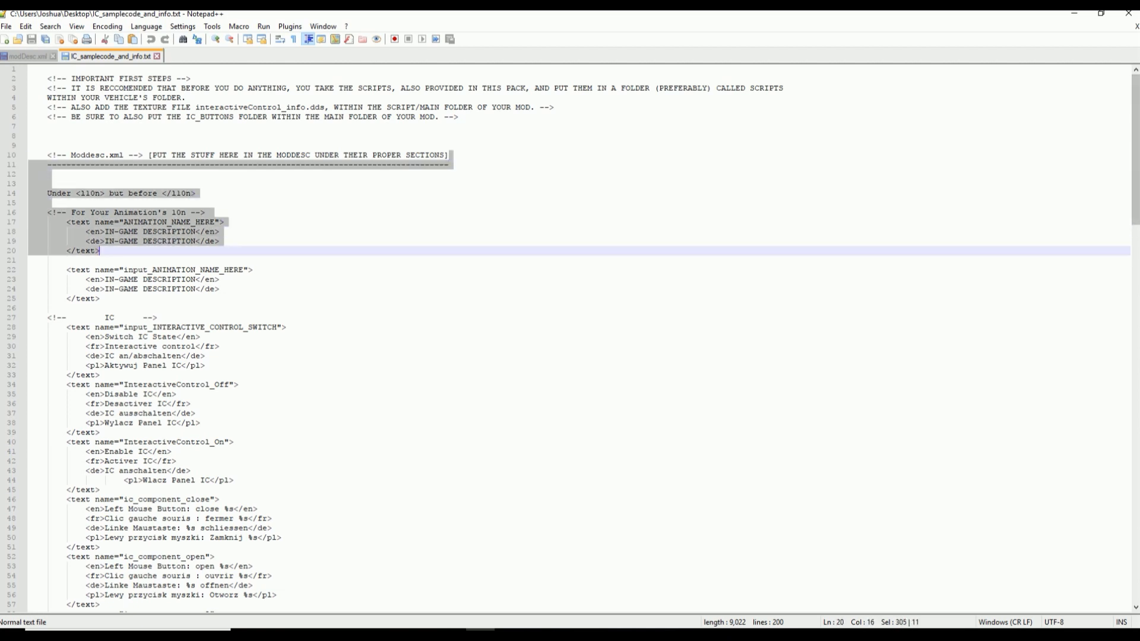
{"action": "scroll", "coordinate": [1124, 363], "scroll_direction": "down", "scroll_amount": 20}
{"action": "scroll", "coordinate": [1124, 362], "scroll_direction": "down", "scroll_amount": 1}
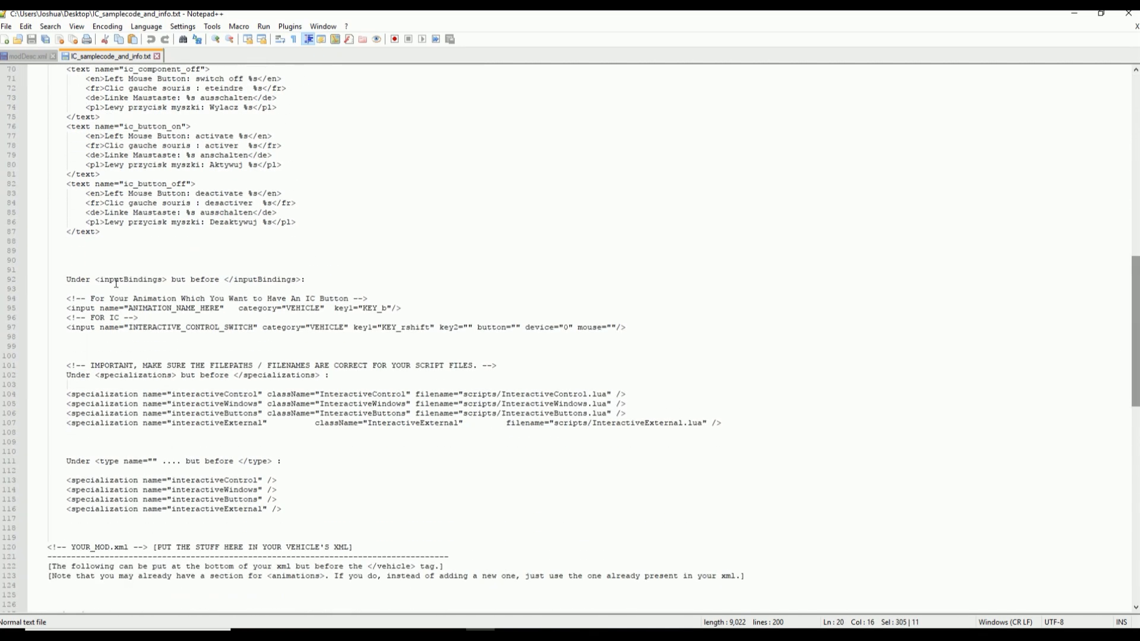
{"action": "left_click", "coordinate": [114, 279]}
Step: Copy the sample's INTERACTIVE_CONTROL_SWITCH input line into modDesc's inputBindings below the siren input and remove its indentation
{"action": "key", "text": "ctrl+Tab"}
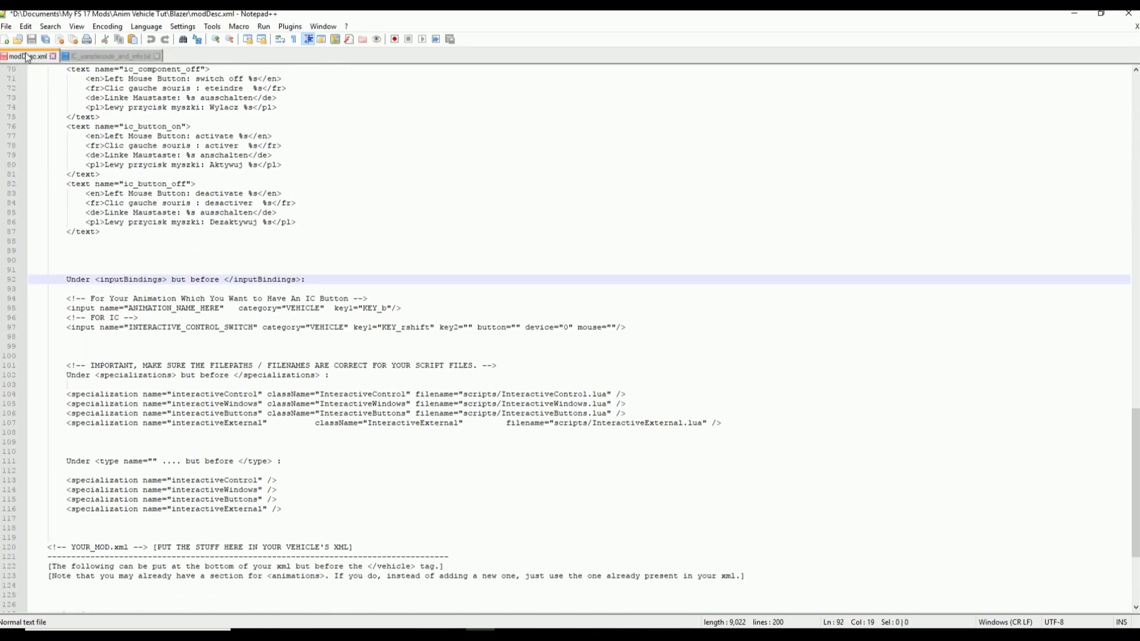
{"action": "scroll", "coordinate": [145, 289], "scroll_direction": "down", "scroll_amount": 2}
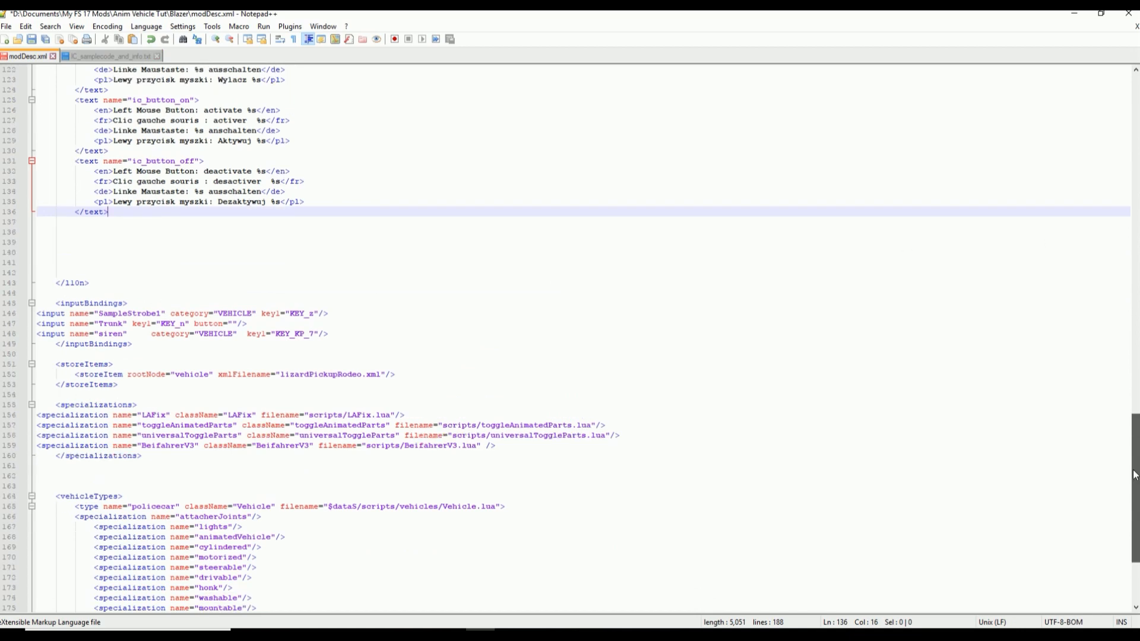
{"action": "left_click", "coordinate": [144, 289]}
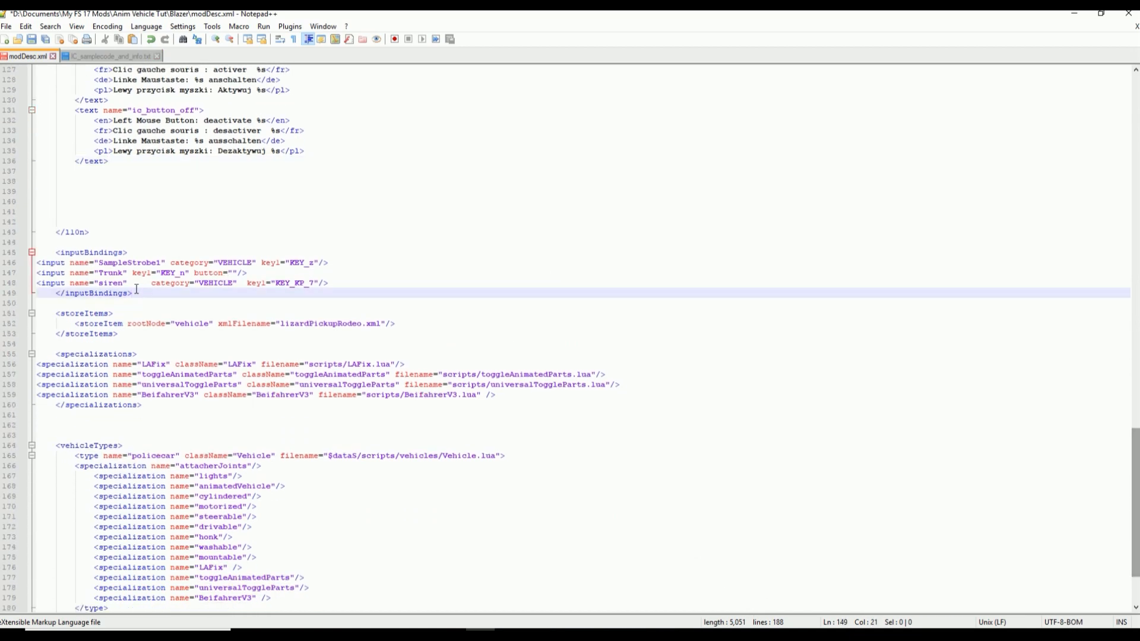
{"action": "left_click", "coordinate": [350, 283]}
{"action": "key", "text": "Return"}
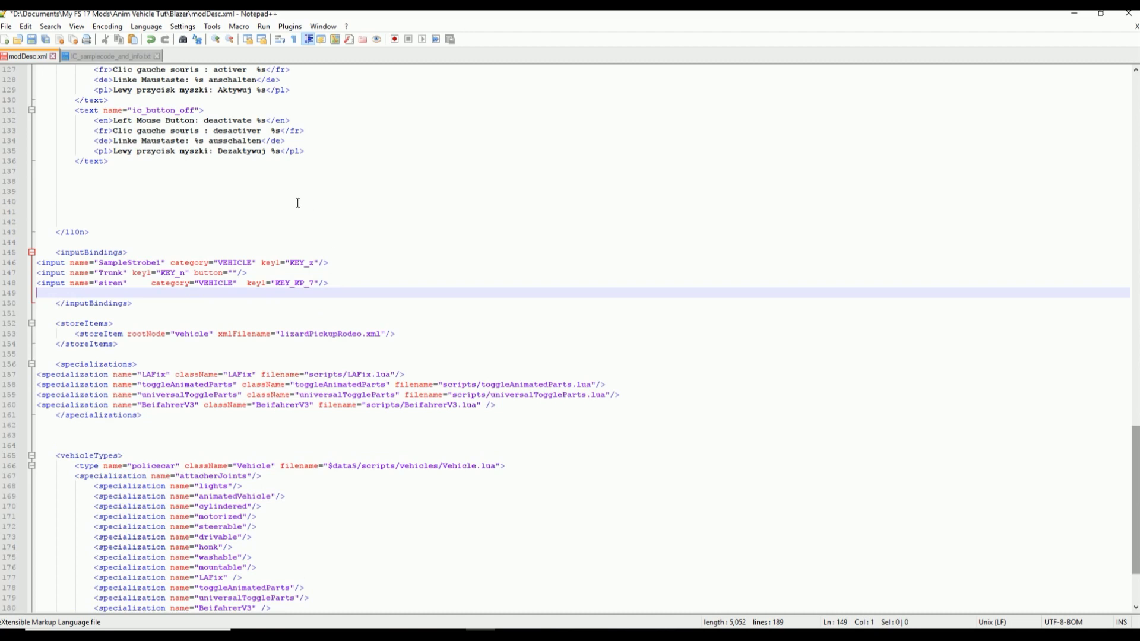
{"action": "left_click", "coordinate": [116, 56]}
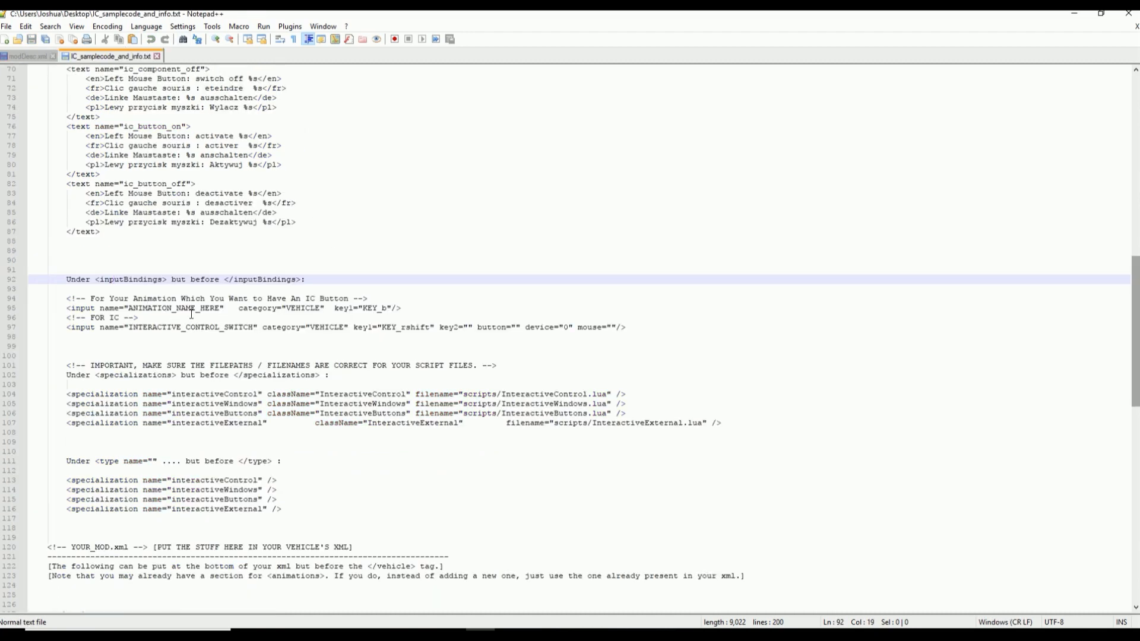
{"action": "left_click_drag", "start_coordinate": [656, 327], "coordinate": [29, 329]}
{"action": "key", "text": "ctrl+c"}
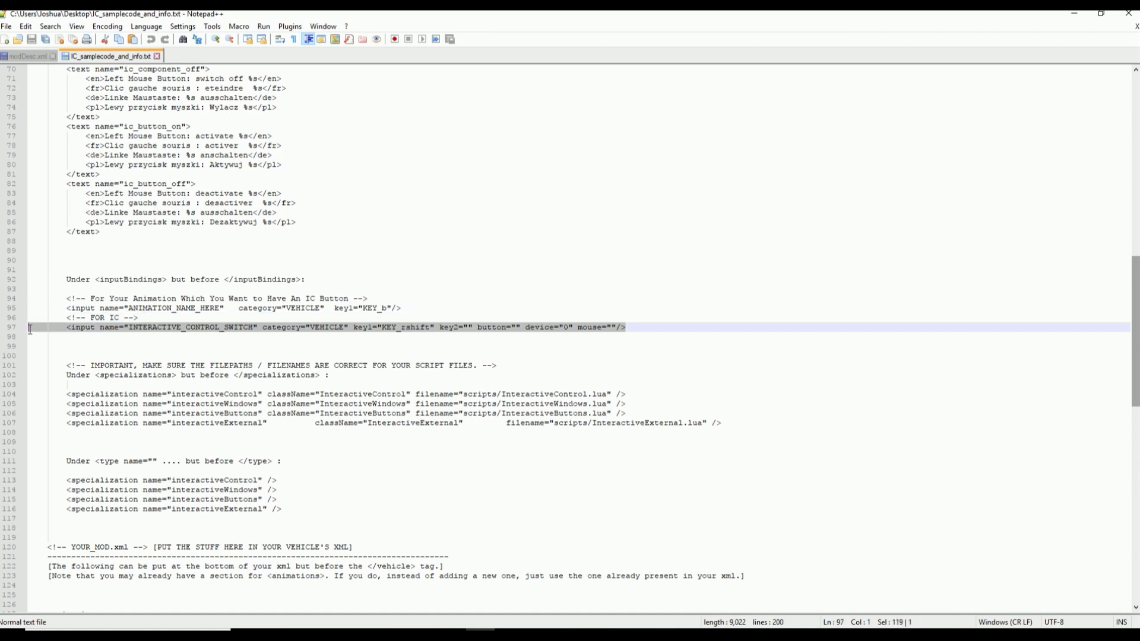
{"action": "left_click", "coordinate": [28, 57]}
{"action": "left_click", "coordinate": [87, 296]}
{"action": "key", "text": "ctrl+v"}
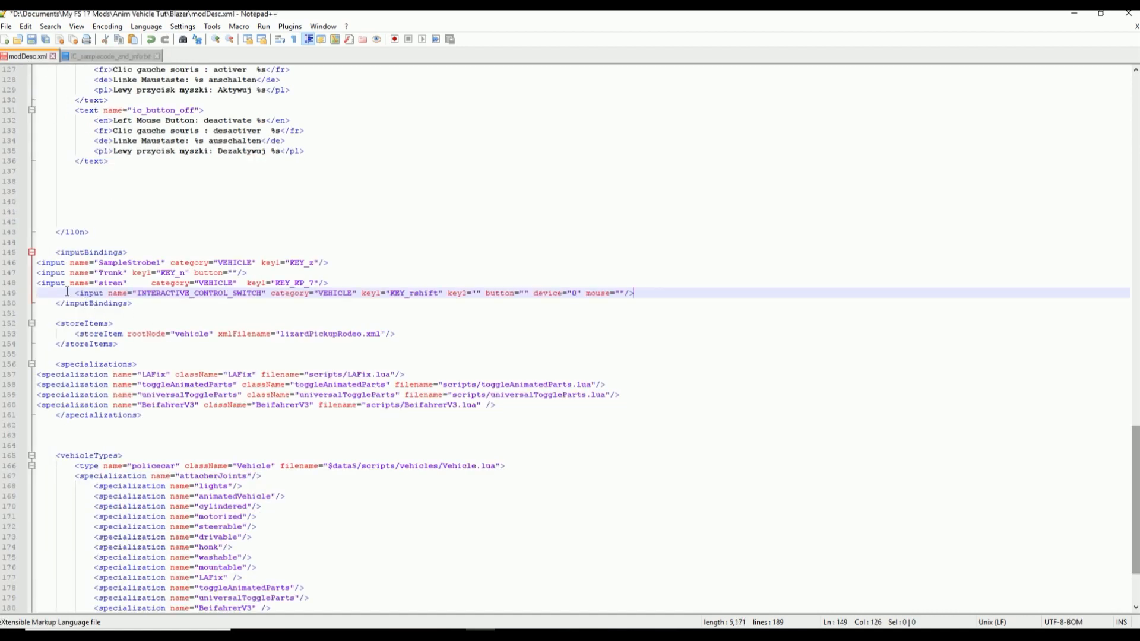
{"action": "left_click_drag", "start_coordinate": [73, 295], "coordinate": [33, 296]}
{"action": "key", "text": "BackSpace"}
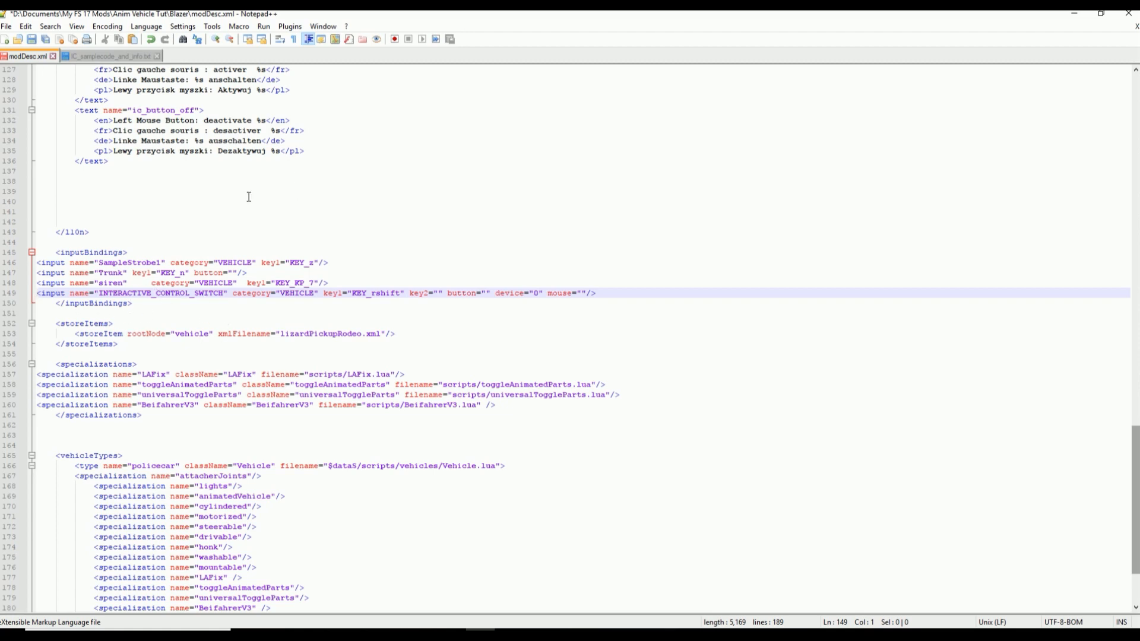
Step: Copy the interactiveControl, interactiveWindows, interactiveButtons and interactiveExternal specialization lines from the sample into modDesc's specializations section, below BeifahrerV3
{"action": "scroll", "coordinate": [1129, 505], "scroll_direction": "down", "scroll_amount": 4}
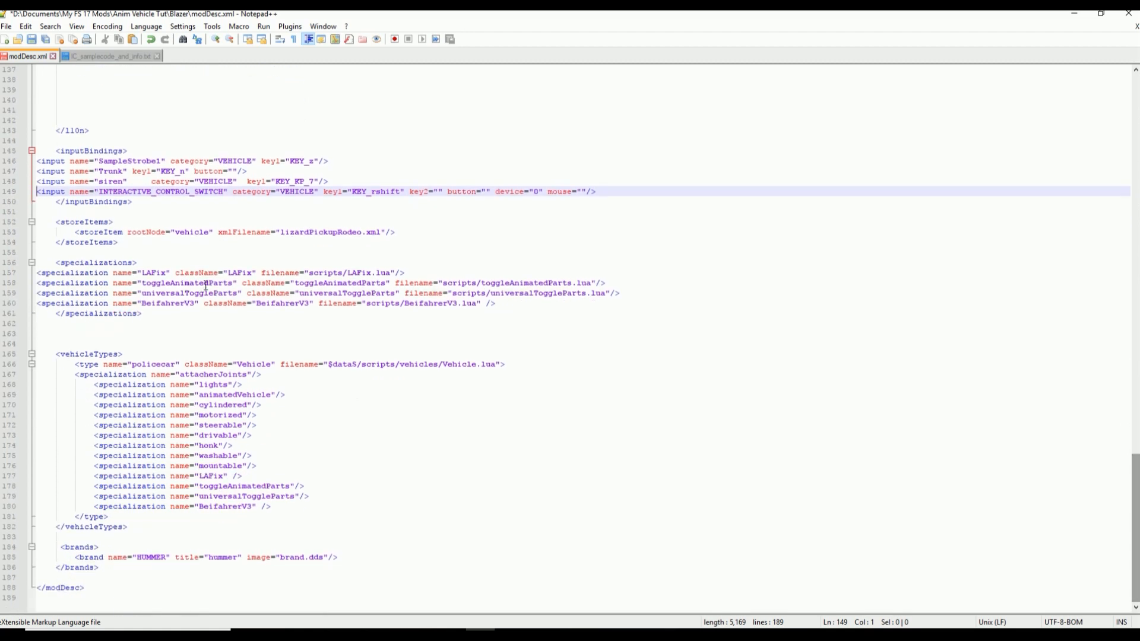
{"action": "left_click", "coordinate": [517, 310]}
{"action": "key", "text": "Return"}
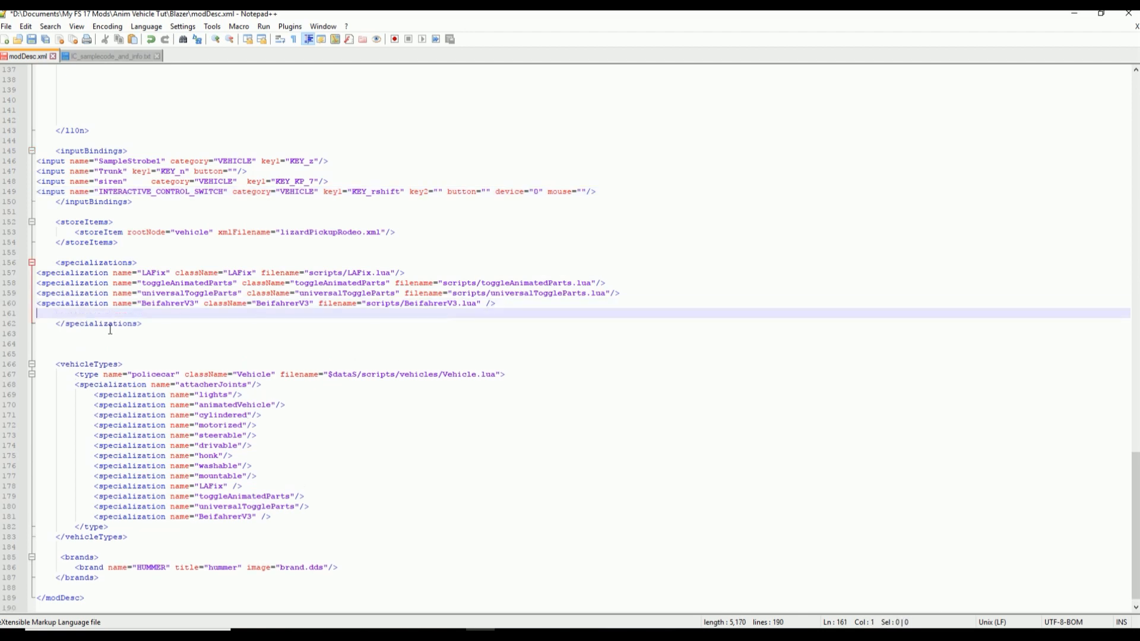
{"action": "left_click", "coordinate": [135, 54]}
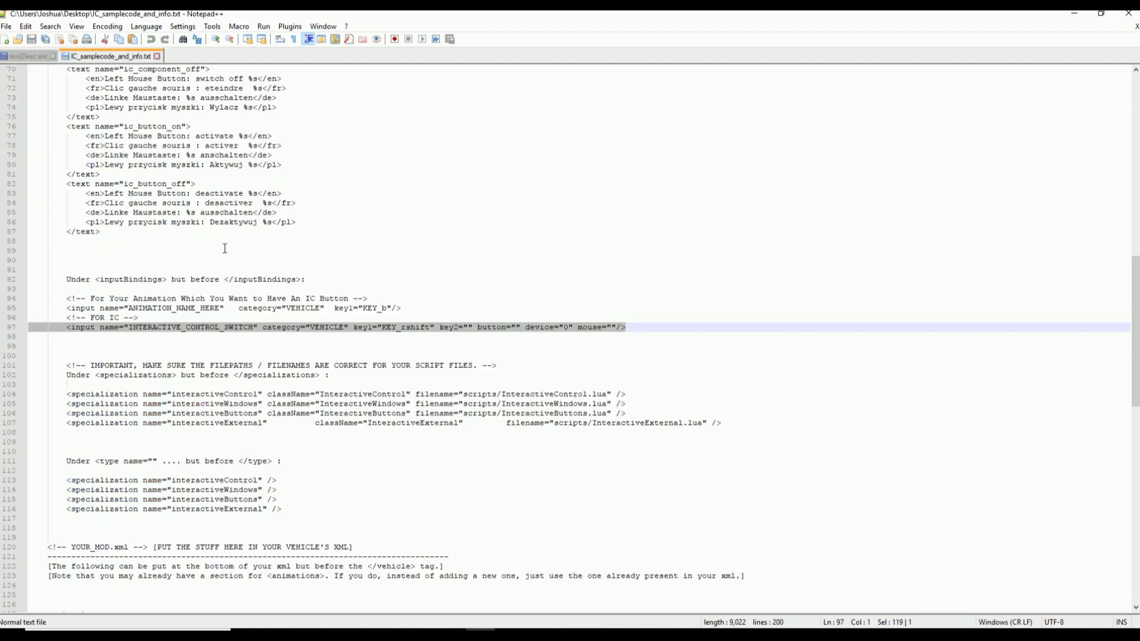
{"action": "left_click_drag", "start_coordinate": [725, 422], "coordinate": [29, 394]}
{"action": "key", "text": "ctrl+c"}
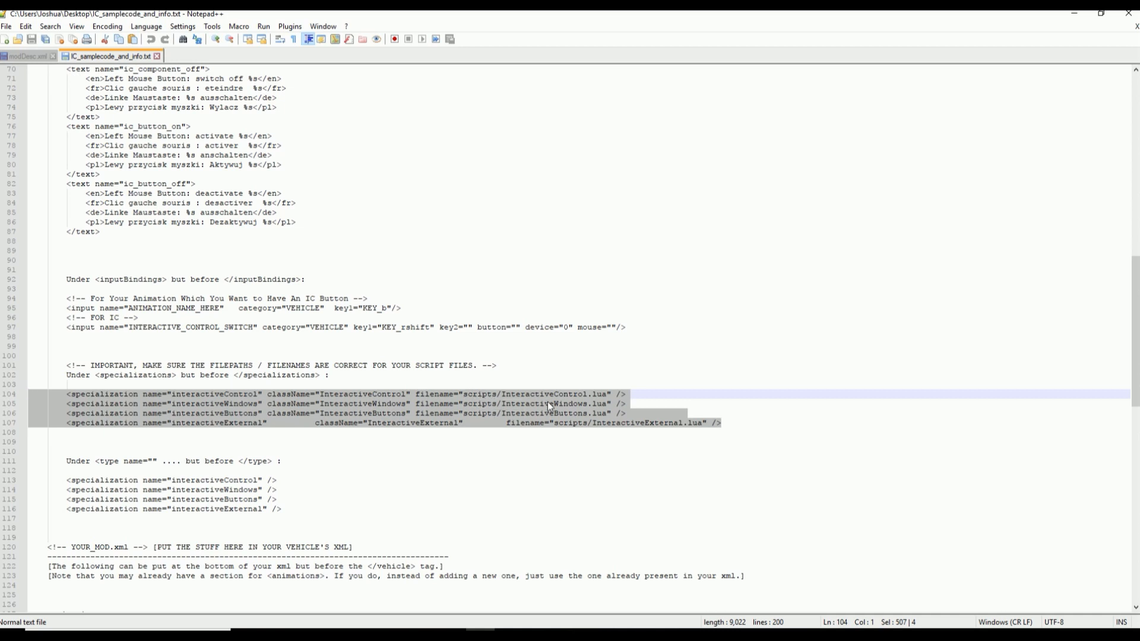
{"action": "left_click", "coordinate": [29, 56]}
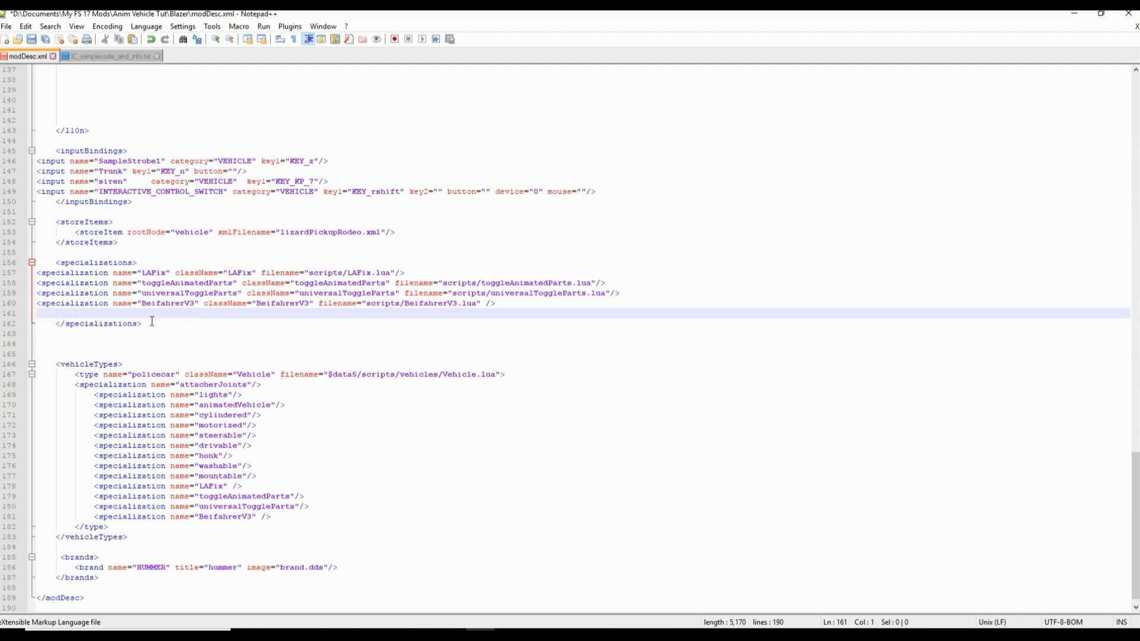
{"action": "left_click", "coordinate": [62, 313]}
{"action": "key", "text": "ctrl+v"}
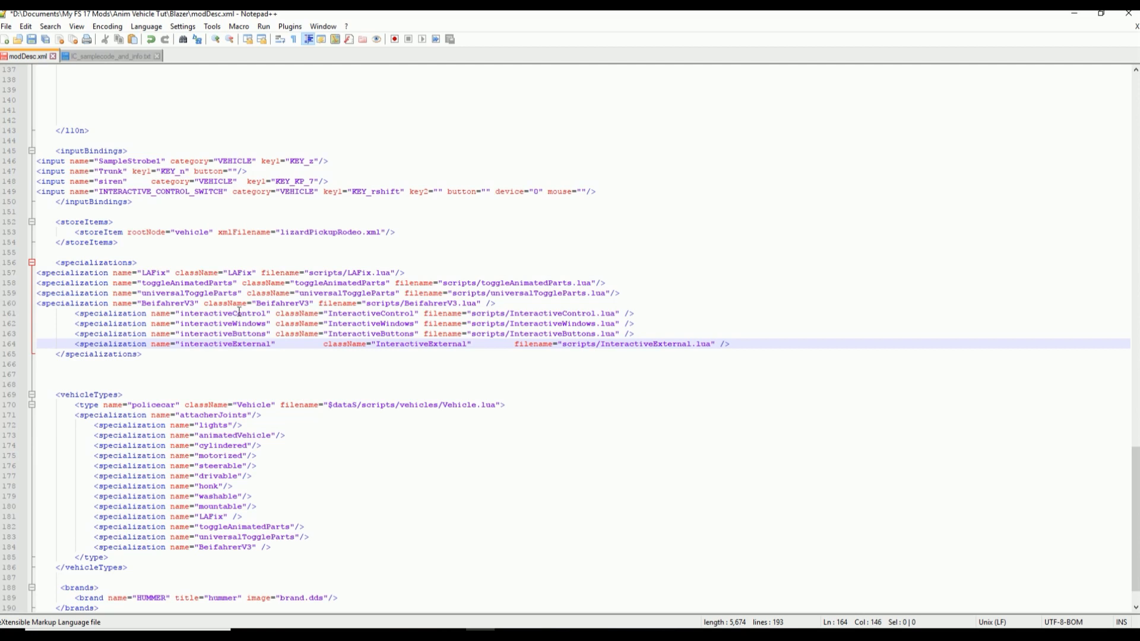
{"action": "left_click", "coordinate": [501, 303]}
{"action": "key", "text": "Return"}
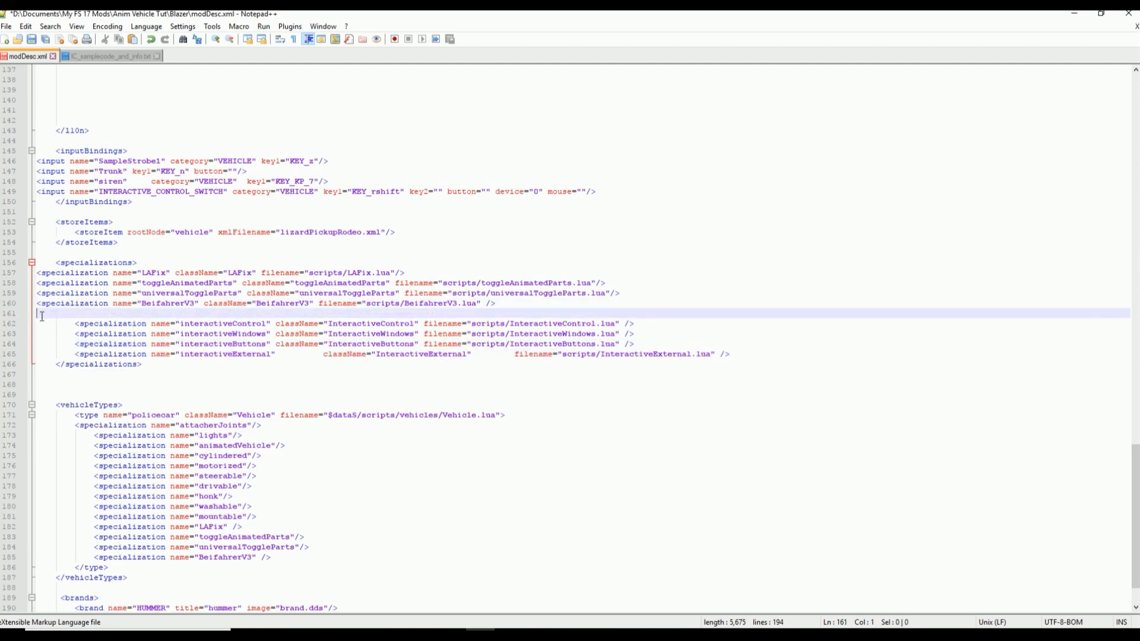
{"action": "key", "text": "BackSpace"}
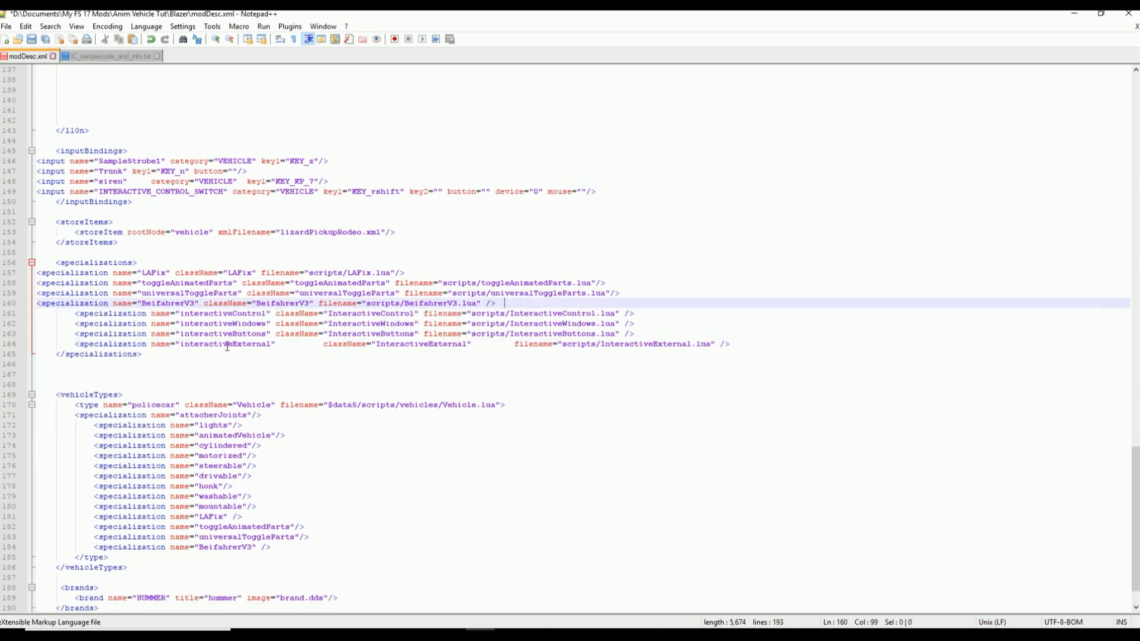
Step: Copy the four interactiveControl, interactiveWindows, interactiveButtons and interactiveExternal type specialization lines from the sample into modDesc's policecar vehicle type, below BeifahrerV3
{"action": "left_click", "coordinate": [767, 345]}
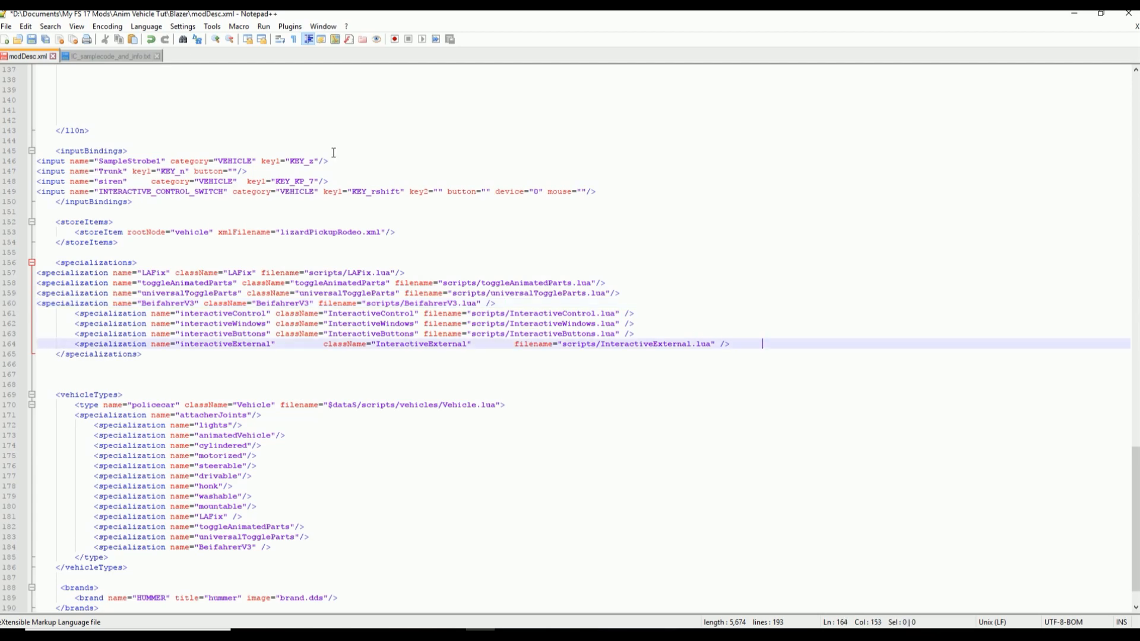
{"action": "left_click", "coordinate": [110, 57]}
{"action": "left_click", "coordinate": [27, 56]}
{"action": "scroll", "coordinate": [1068, 537], "scroll_direction": "down", "scroll_amount": 2}
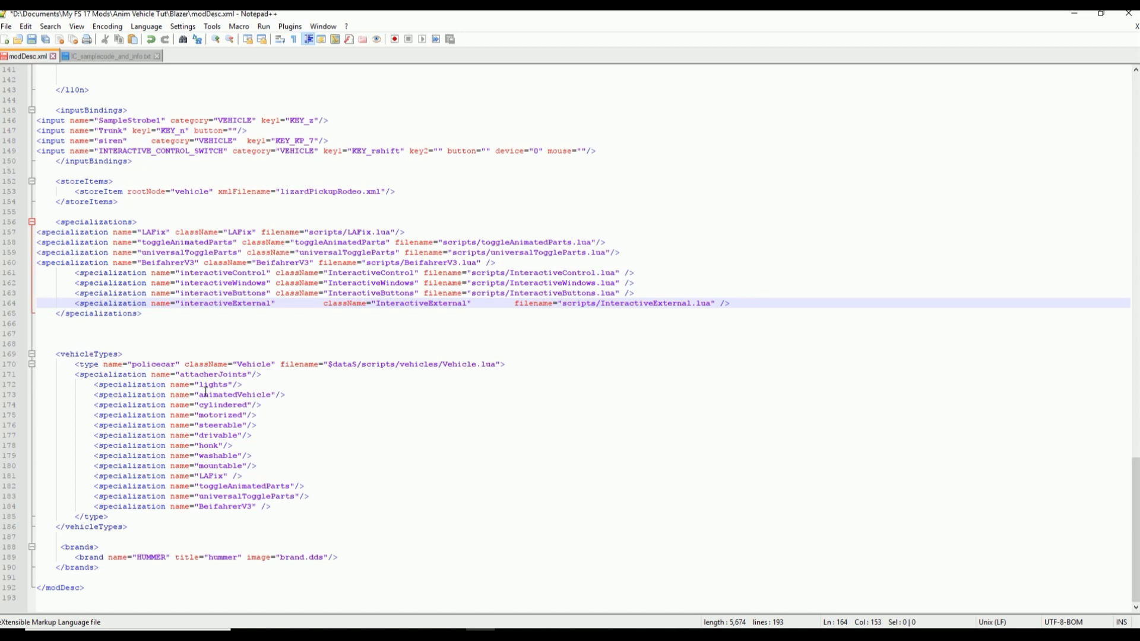
{"action": "left_click", "coordinate": [97, 57]}
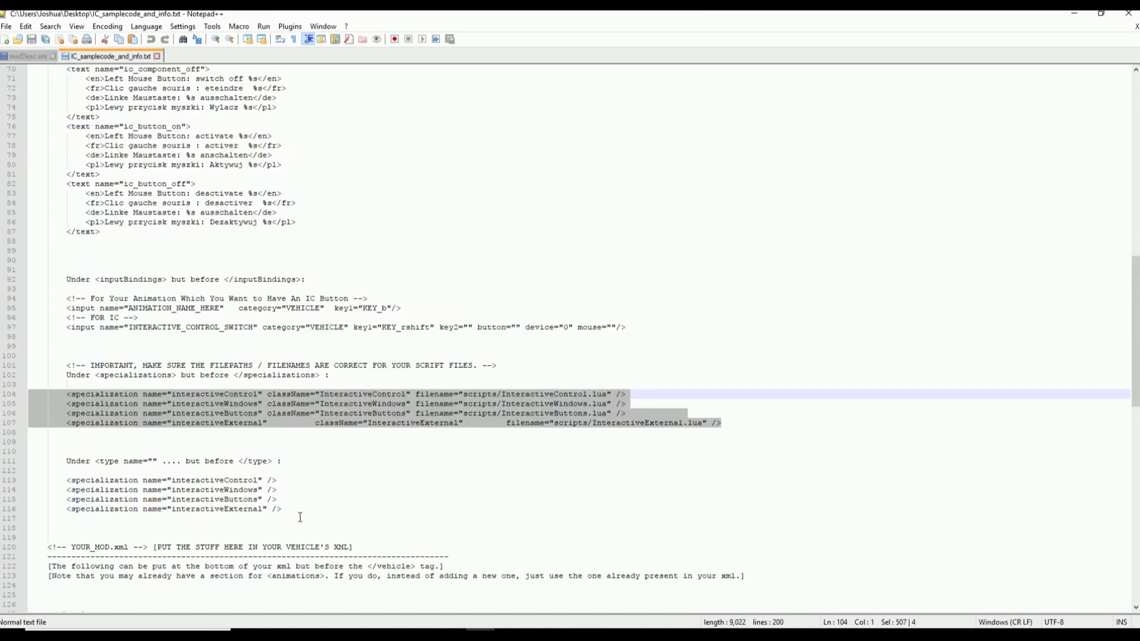
{"action": "left_click_drag", "start_coordinate": [298, 510], "coordinate": [2, 484]}
{"action": "key", "text": "ctrl+c"}
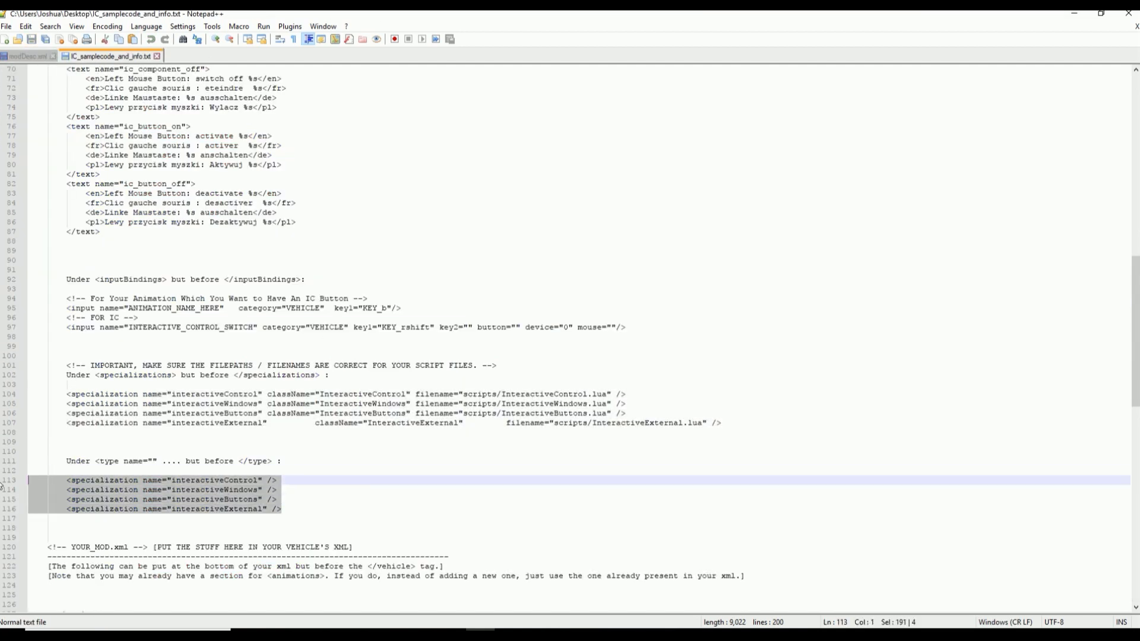
{"action": "left_click", "coordinate": [27, 56]}
{"action": "left_click", "coordinate": [296, 507]}
{"action": "key", "text": "Return"}
{"action": "key", "text": "ctrl+v"}
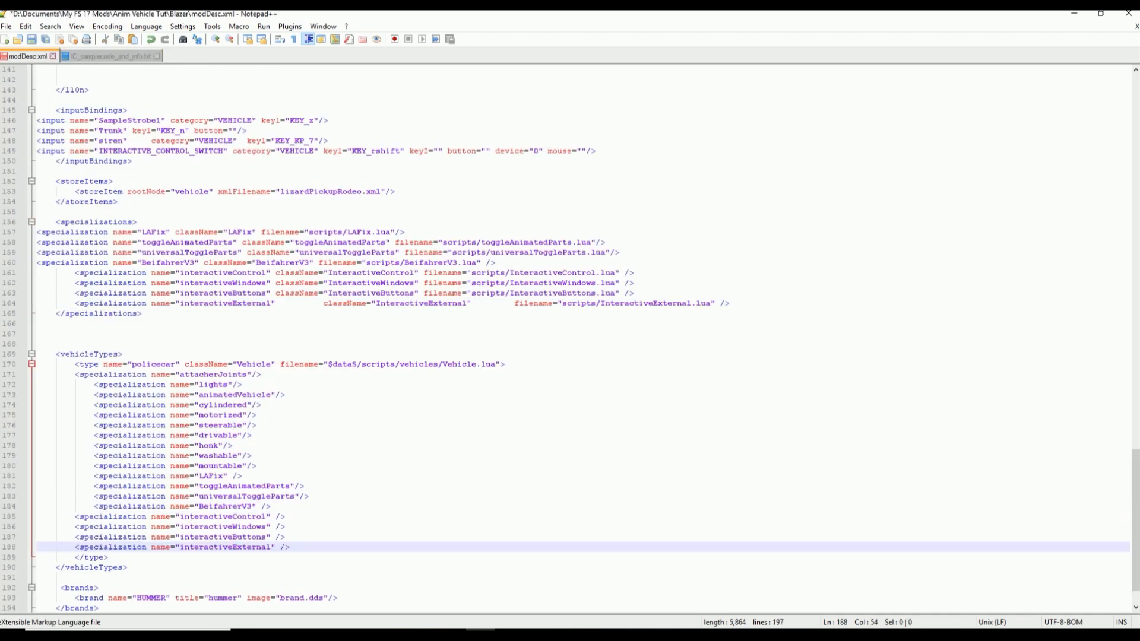
{"action": "scroll", "coordinate": [1136, 577], "scroll_direction": "down", "scroll_amount": 2}
{"action": "scroll", "coordinate": [1136, 570], "scroll_direction": "up", "scroll_amount": 2}
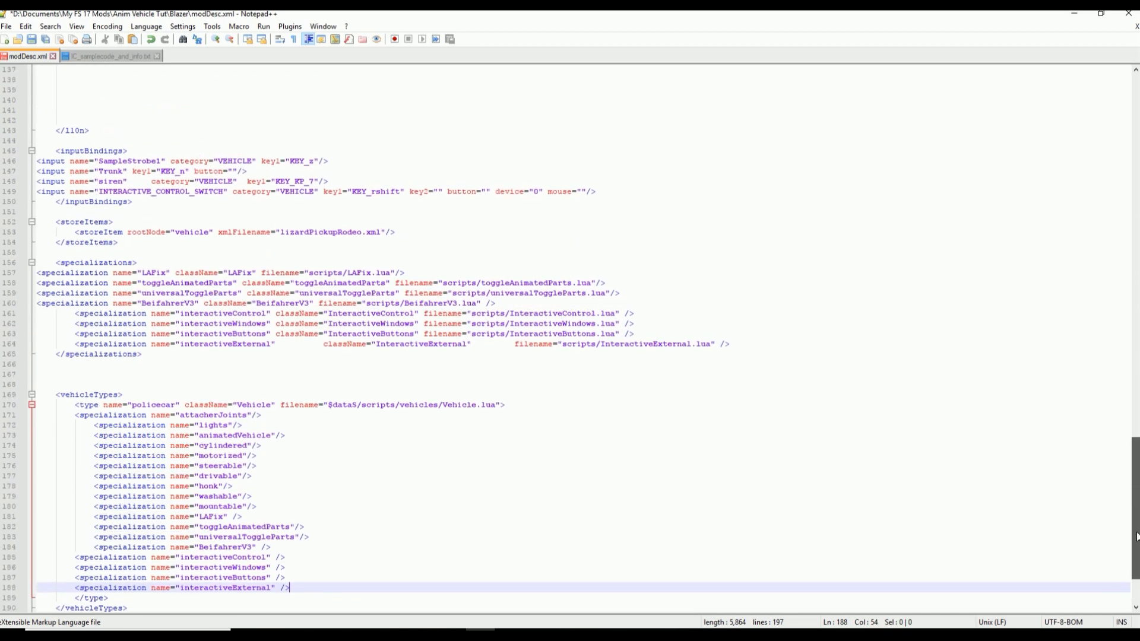
{"action": "left_click_drag", "start_coordinate": [1135, 546], "coordinate": [1116, 287]}
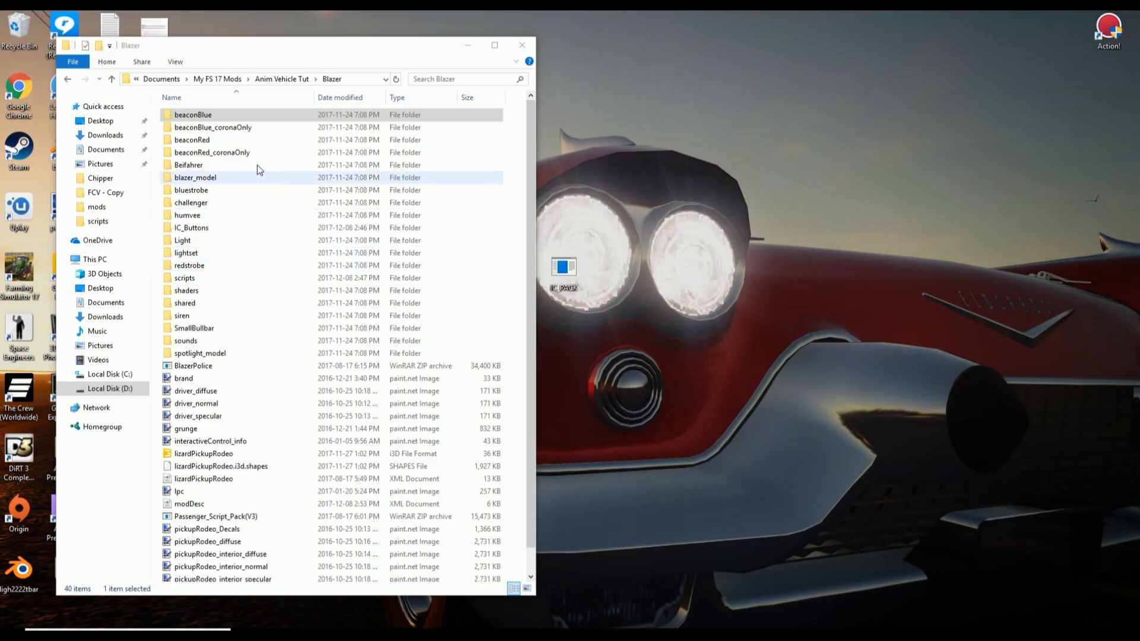
Step: Open the lizardPickupRodeo XML document from the Blazer folder in Notepad++ and maximize the editor window
{"action": "right_click", "coordinate": [220, 478]}
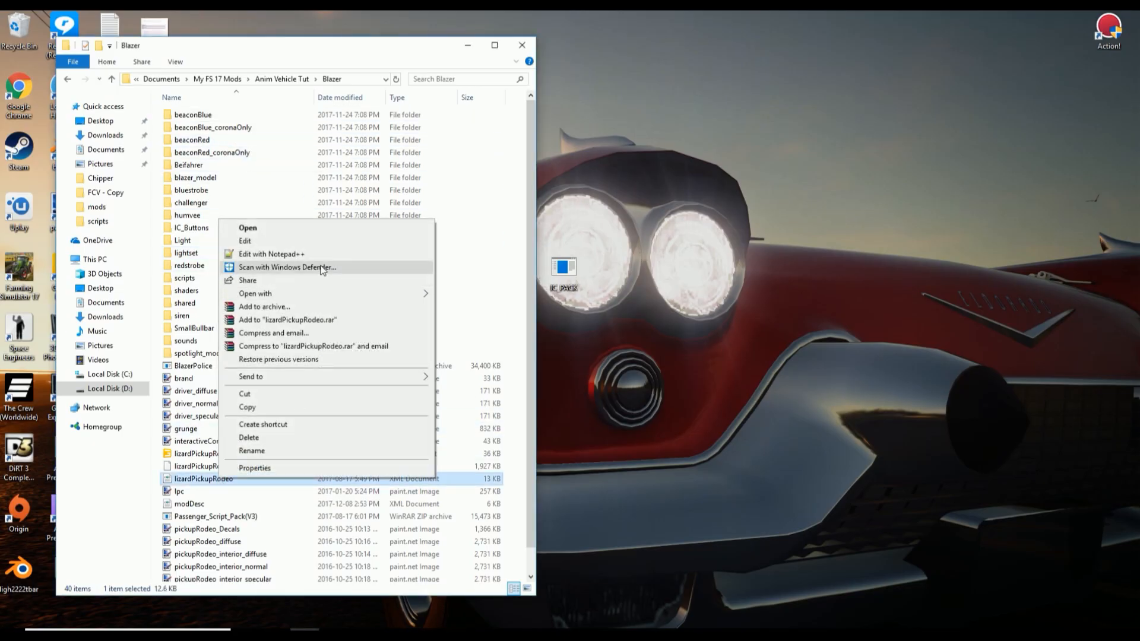
{"action": "left_click", "coordinate": [322, 254]}
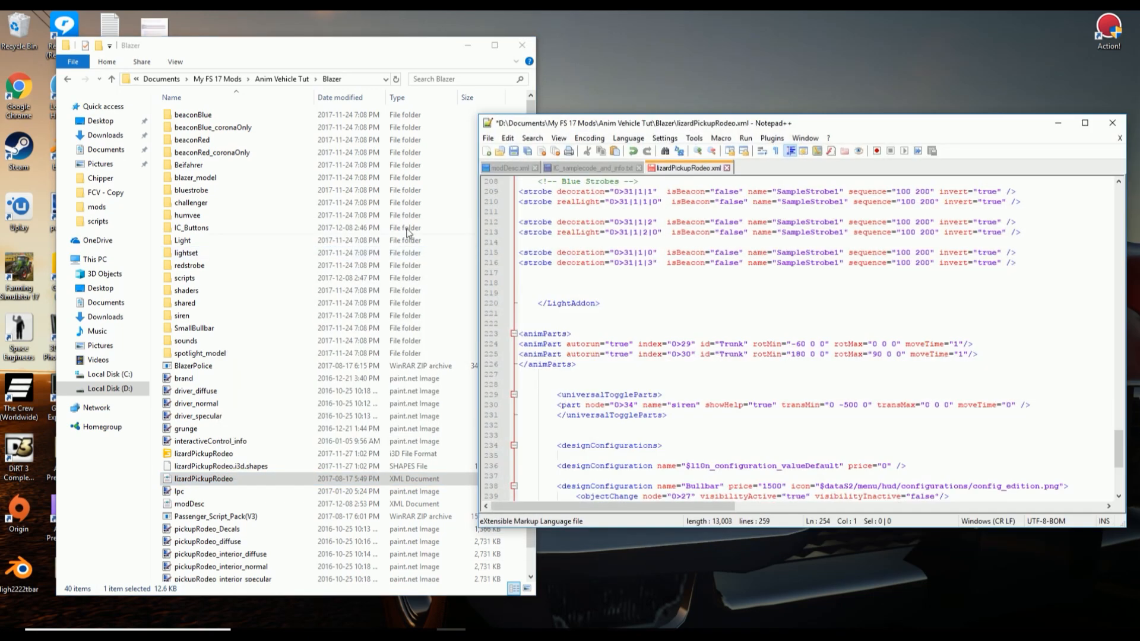
{"action": "left_click", "coordinate": [1089, 119]}
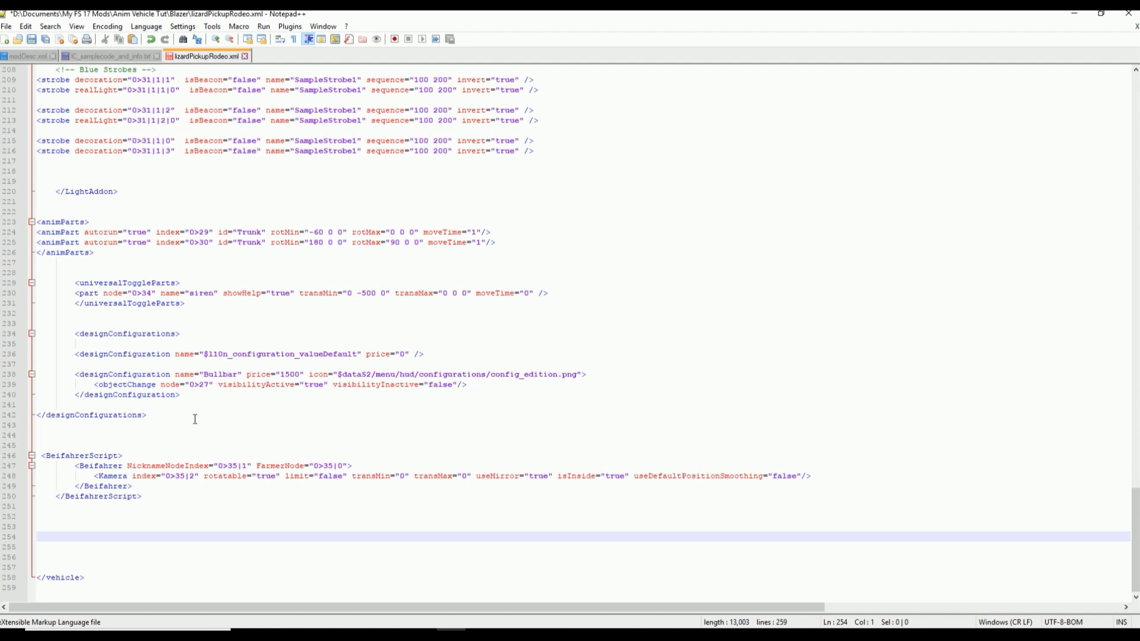
Step: Copy the interactiveComponents block from IC_samplecode_and_info.txt into lizardPickupRodeo.xml, between the BeifahrerScript section and the closing vehicle tag
{"action": "left_click", "coordinate": [133, 58]}
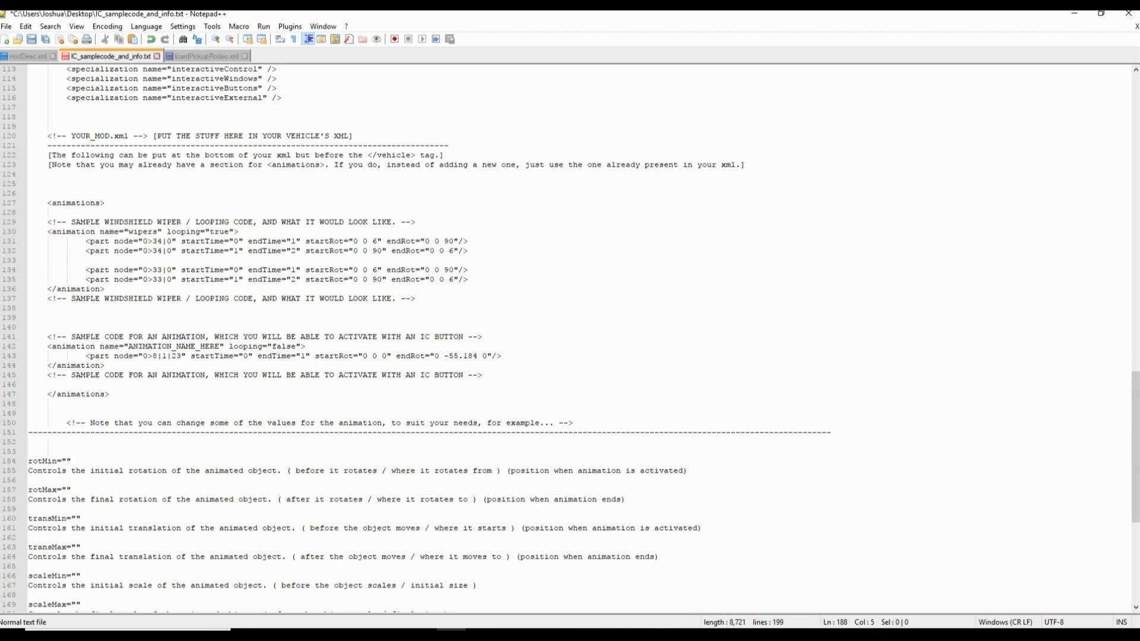
{"action": "left_click_drag", "start_coordinate": [1135, 457], "coordinate": [1135, 539]}
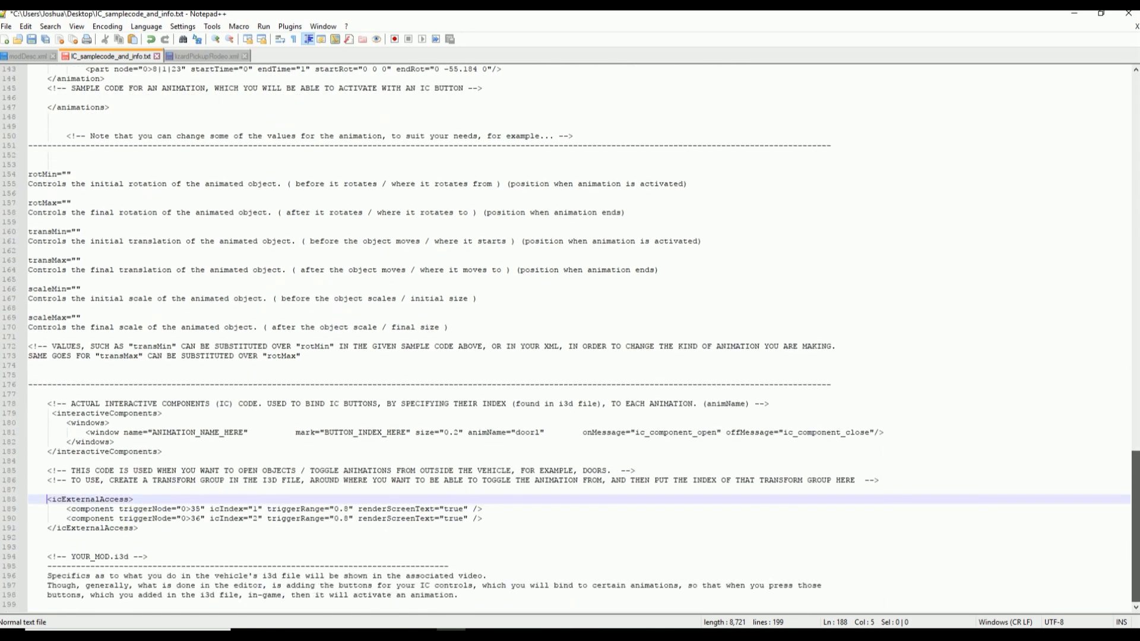
{"action": "left_click_drag", "start_coordinate": [46, 413], "coordinate": [219, 452]}
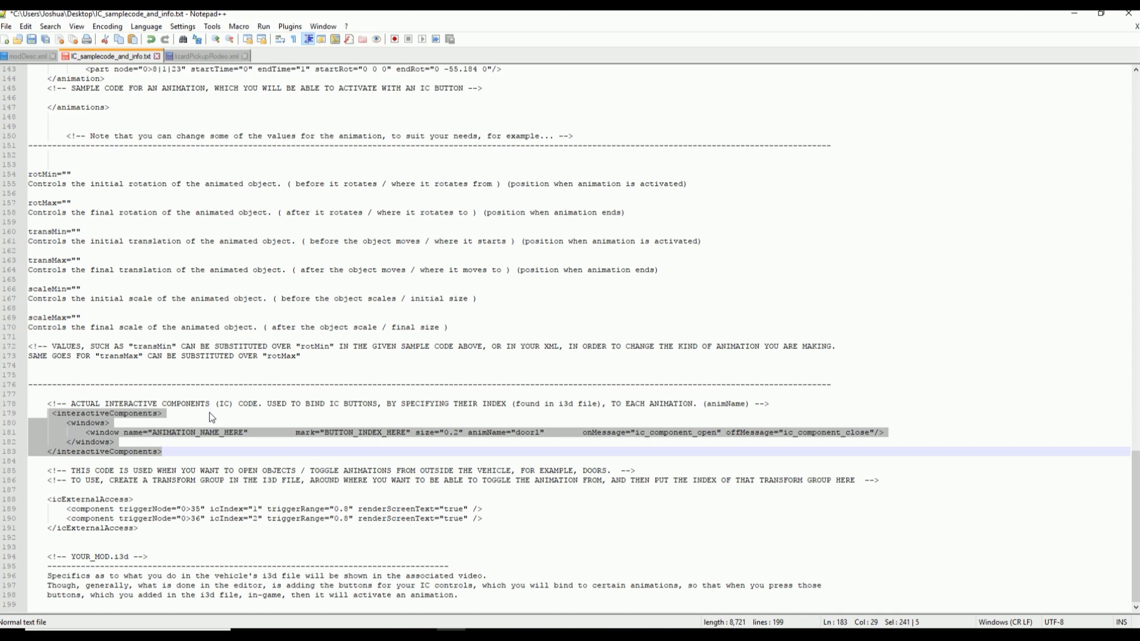
{"action": "left_click", "coordinate": [191, 451]}
{"action": "left_click_drag", "start_coordinate": [175, 455], "coordinate": [32, 414]}
{"action": "key", "text": "ctrl+c"}
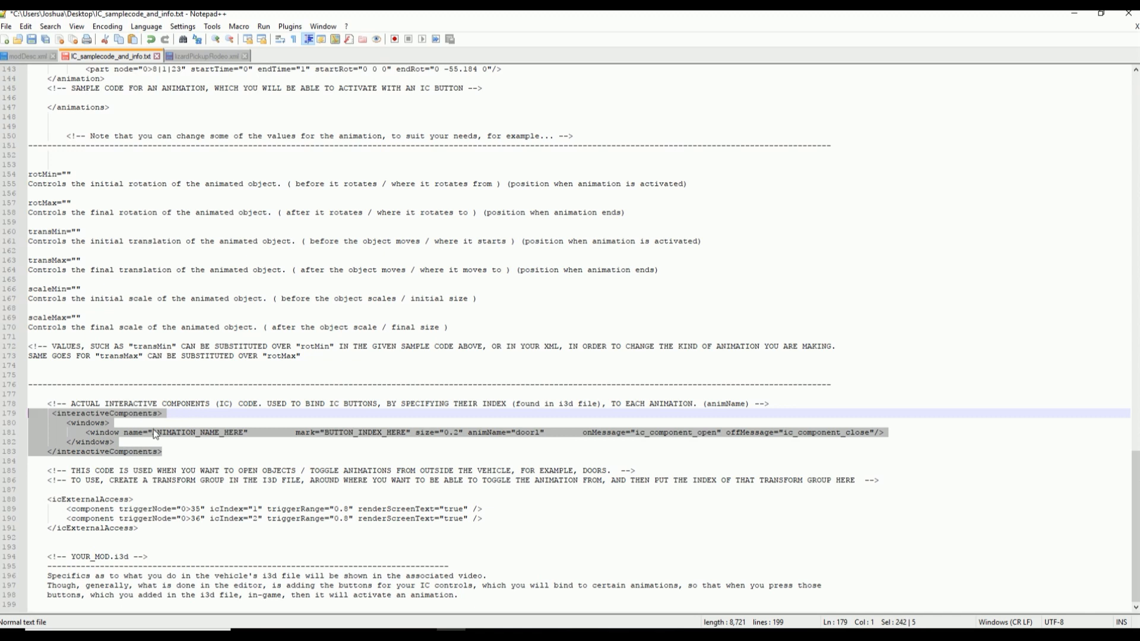
{"action": "right_click", "coordinate": [101, 430]}
{"action": "left_click", "coordinate": [159, 199]}
{"action": "left_click", "coordinate": [210, 56]}
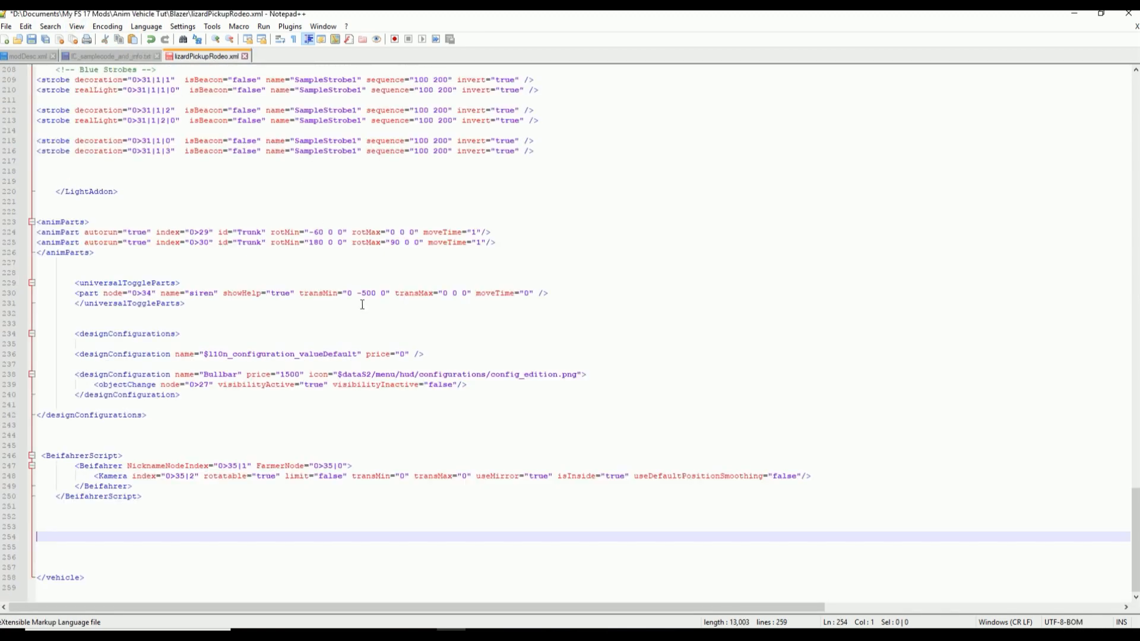
{"action": "left_click", "coordinate": [108, 578]}
{"action": "left_click", "coordinate": [66, 536]}
{"action": "key", "text": "ctrl+v"}
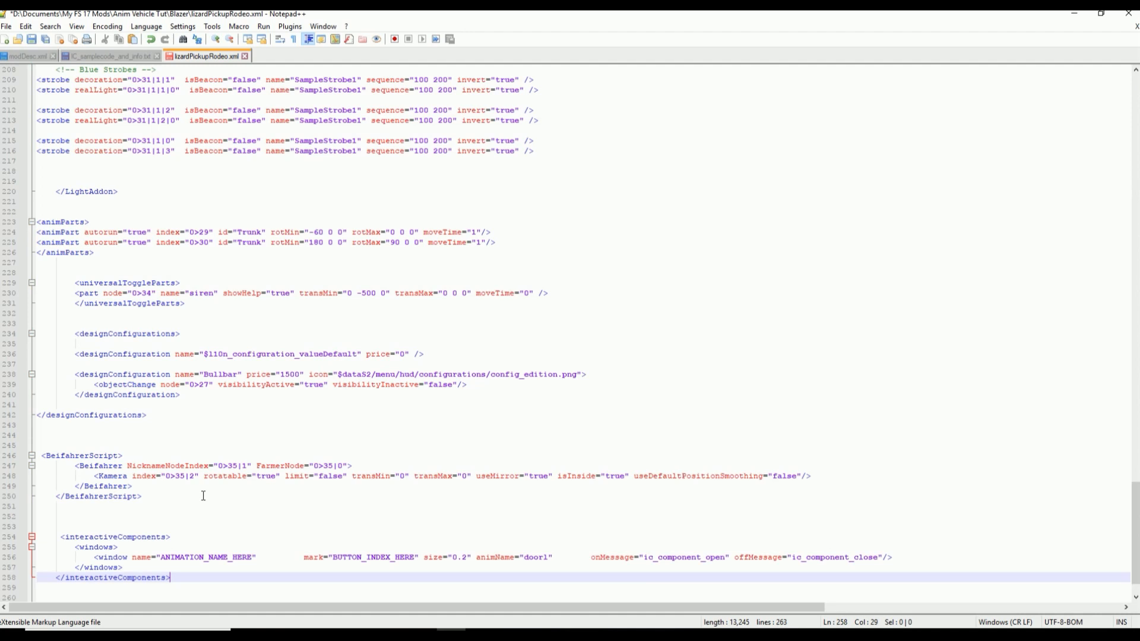
{"action": "scroll", "coordinate": [199, 499], "scroll_direction": "down", "scroll_amount": 2}
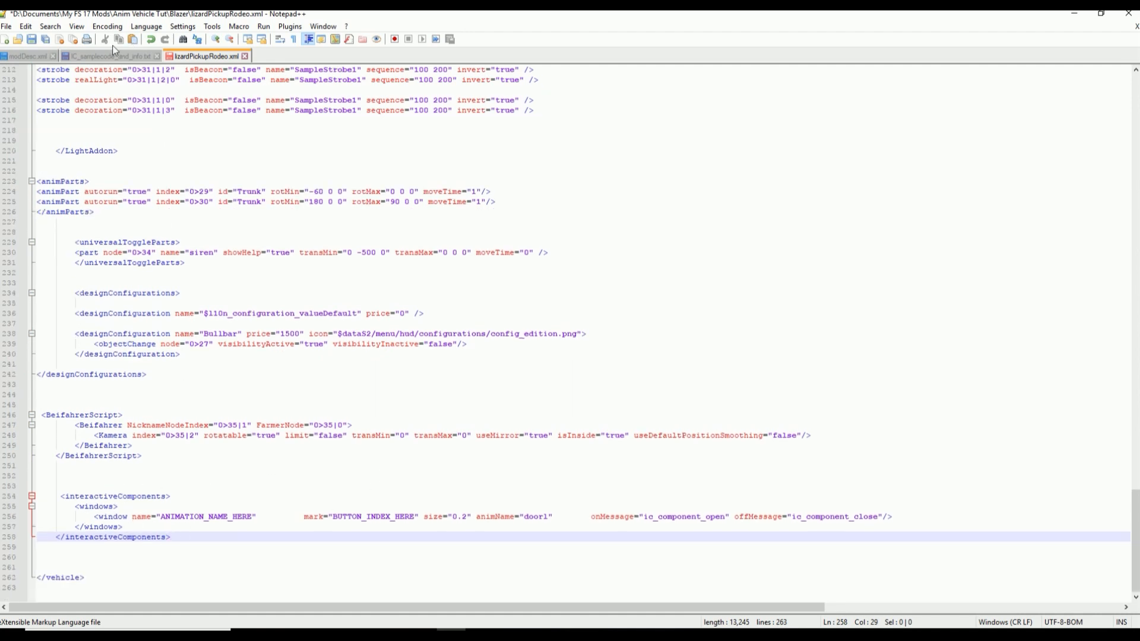
Step: Copy the icExternalAccess block from IC_samplecode_and_info.txt into lizardPickupRodeo.xml, leaving an empty line below the interactiveComponents block
{"action": "left_click", "coordinate": [116, 55]}
{"action": "left_click_drag", "start_coordinate": [58, 504], "coordinate": [29, 501]}
{"action": "key", "text": "ctrl+c"}
{"action": "left_click", "coordinate": [198, 537]}
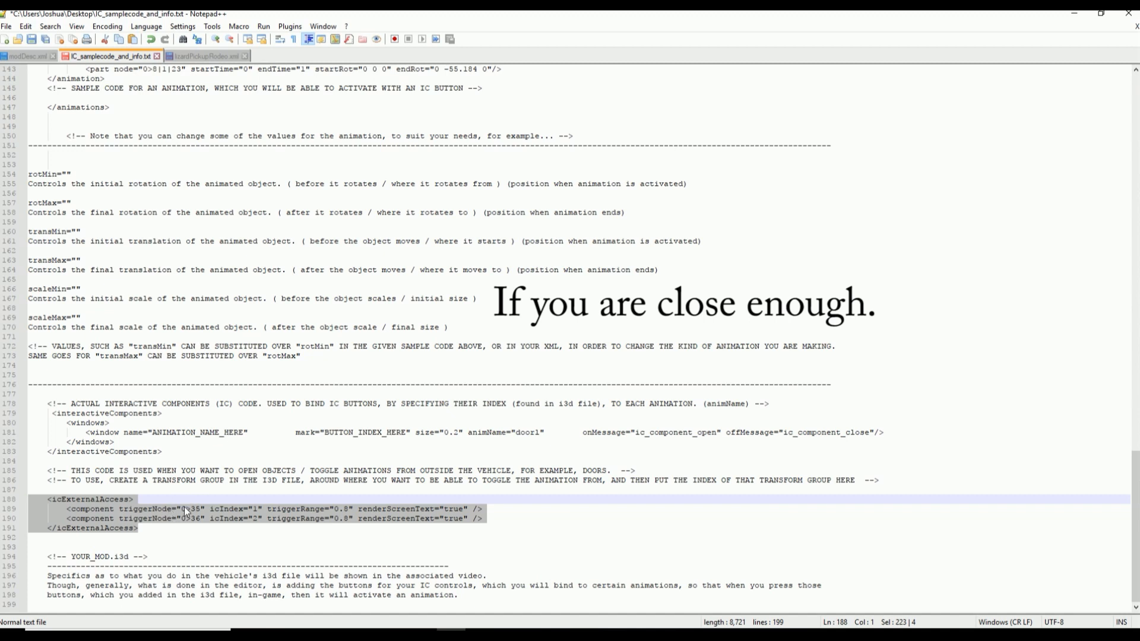
{"action": "left_click_drag", "start_coordinate": [178, 448], "coordinate": [4, 414]}
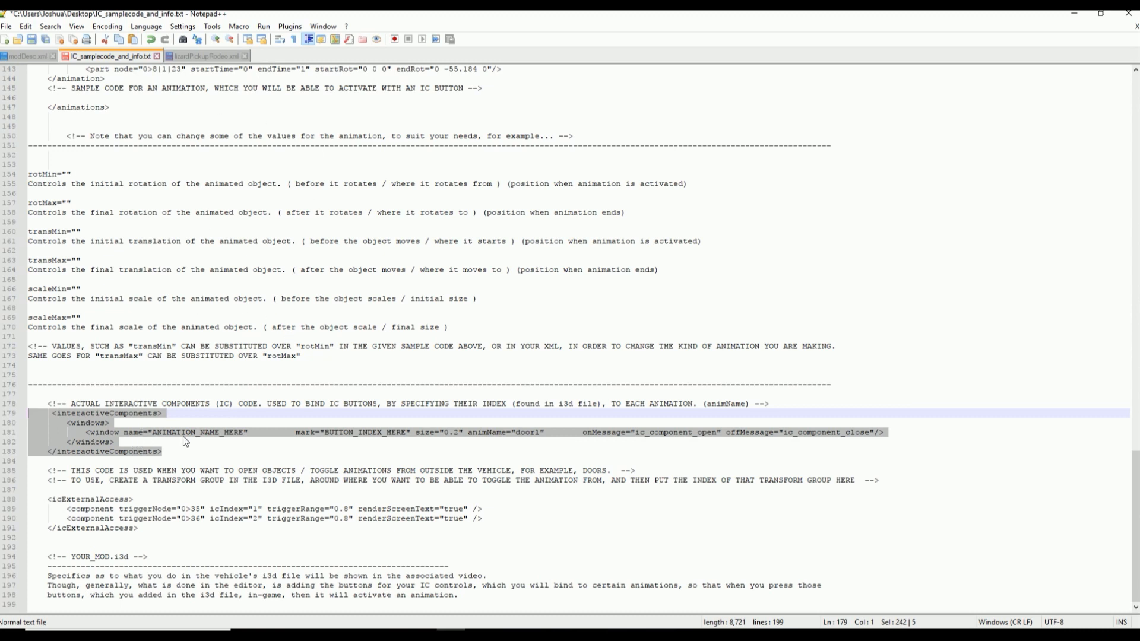
{"action": "left_click", "coordinate": [207, 56]}
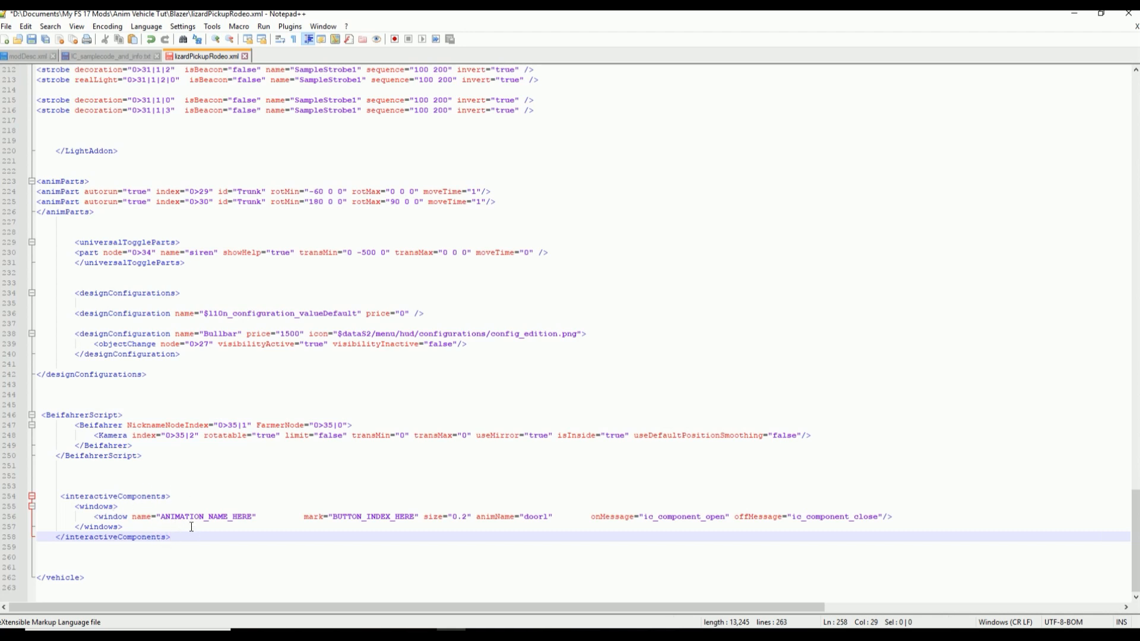
{"action": "left_click", "coordinate": [126, 58]}
{"action": "left_click_drag", "start_coordinate": [149, 530], "coordinate": [1, 503]}
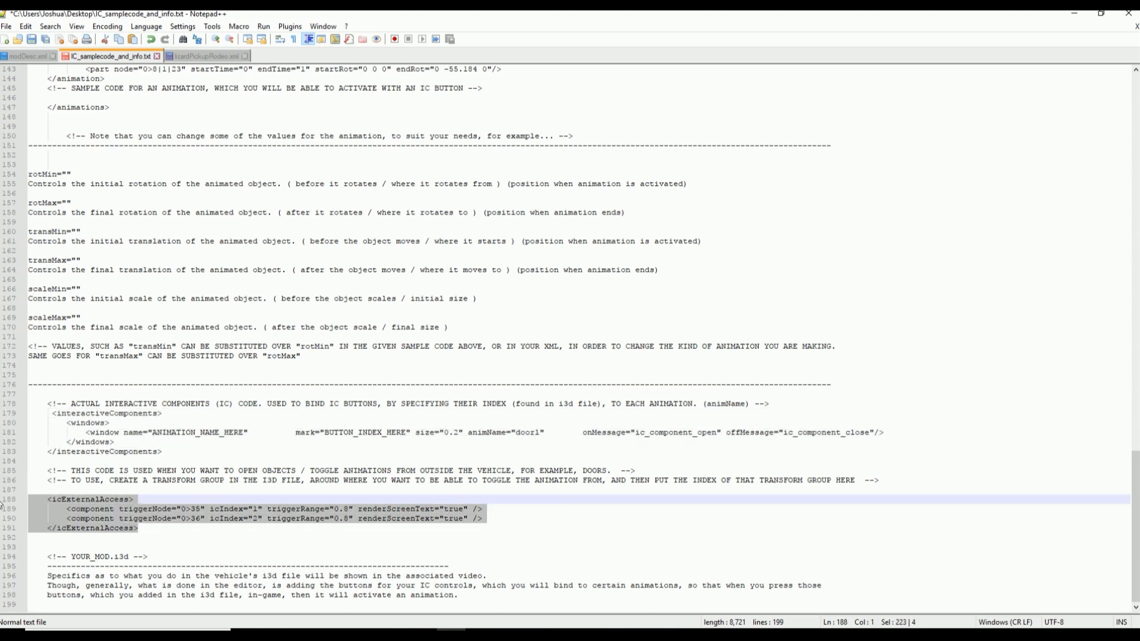
{"action": "left_click", "coordinate": [200, 58]}
{"action": "key", "text": "Return"}
{"action": "key", "text": "Return"}
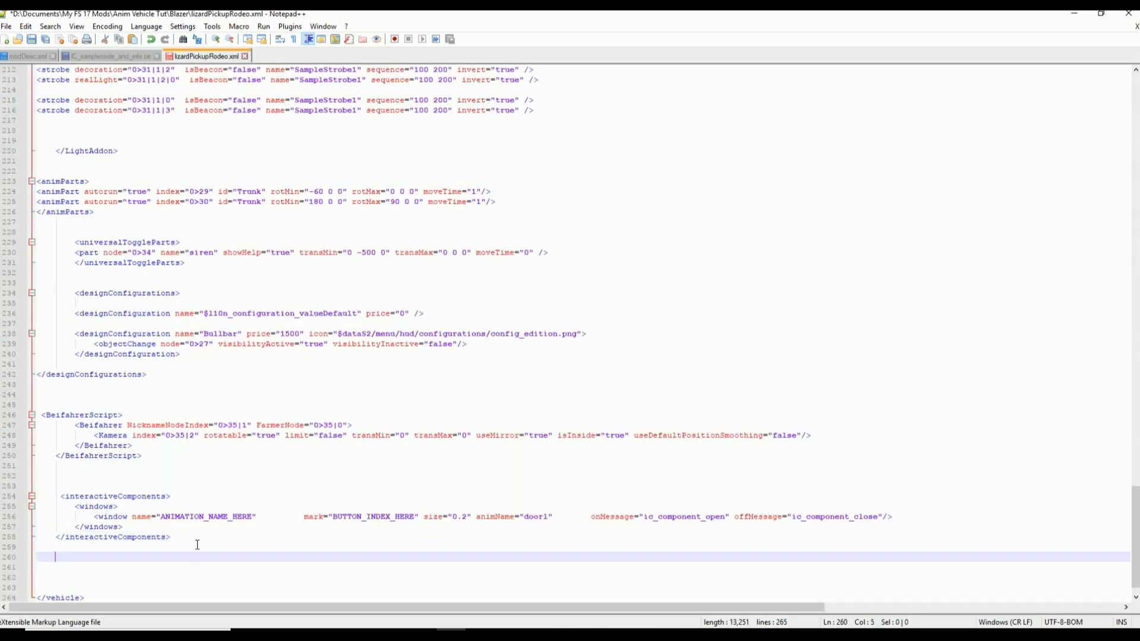
{"action": "key", "text": "ctrl+v"}
Step: Remove the extra indentation before the opening icExternalAccess tag in lizardPickupRodeo.xml
{"action": "key", "text": "Up"}
{"action": "key", "text": "Up"}
{"action": "key", "text": "Up"}
{"action": "key", "text": "Home"}
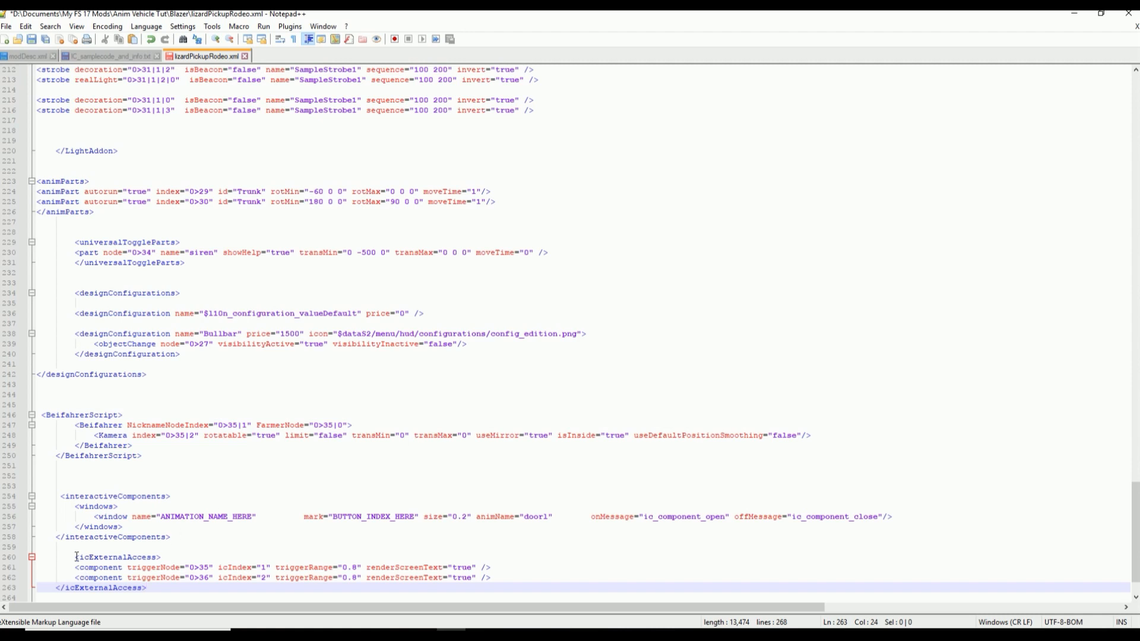
{"action": "key", "text": "BackSpace"}
{"action": "scroll", "coordinate": [191, 530], "scroll_direction": "down", "scroll_amount": 2}
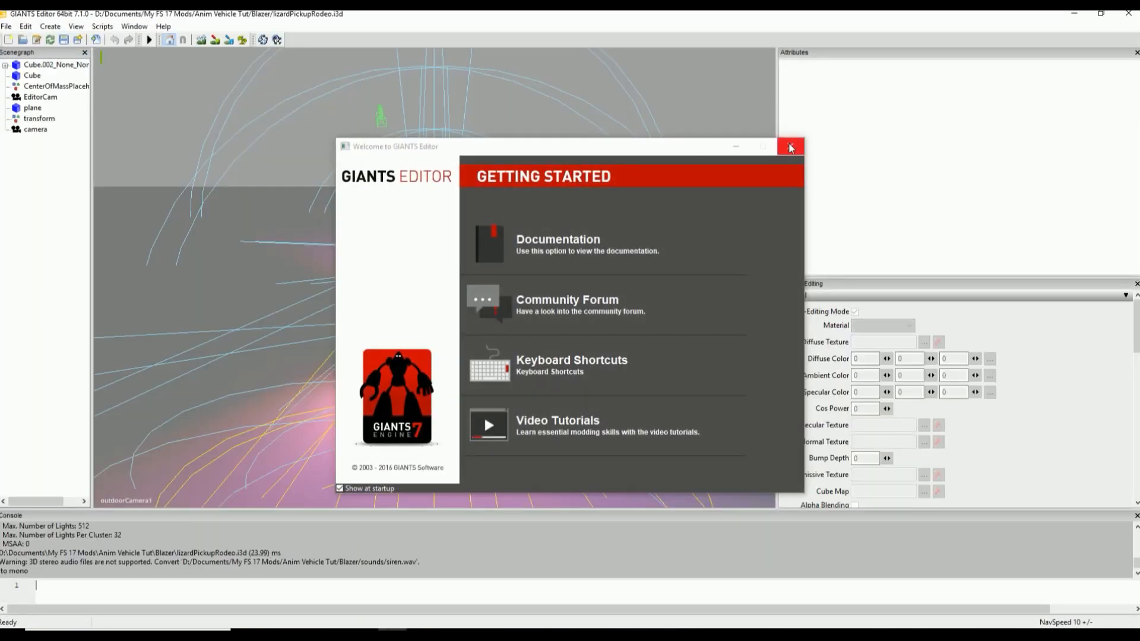
Step: In GIANTS Editor with lizardPickupRodeo.i3d, dismiss the welcome window, switch to the scene's own camera and view the vehicle's rear hatch
{"action": "left_click", "coordinate": [790, 146]}
{"action": "left_click", "coordinate": [76, 27]}
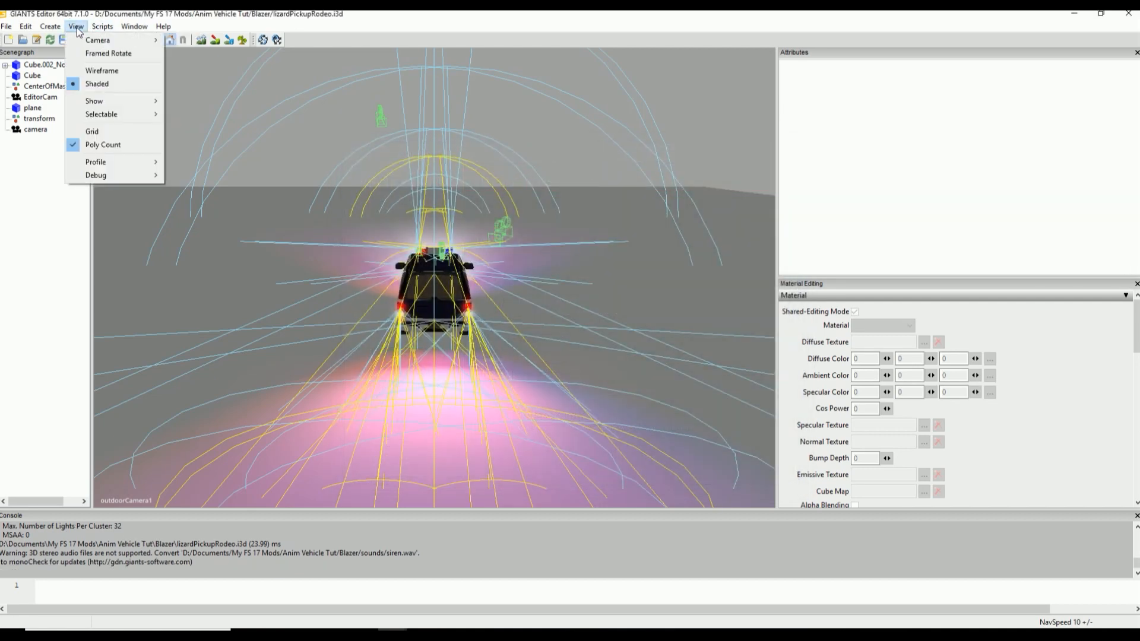
{"action": "mouse_move", "coordinate": [98, 40]}
{"action": "left_click", "coordinate": [193, 104]}
{"action": "left_click_drag", "start_coordinate": [453, 327], "coordinate": [486, 301], "text": "alt"}
{"action": "right_click_drag", "start_coordinate": [485, 301], "coordinate": [597, 250], "text": "alt"}
{"action": "left_click_drag", "start_coordinate": [596, 250], "coordinate": [390, 245], "text": "alt"}
{"action": "right_click_drag", "start_coordinate": [390, 245], "coordinate": [315, 266], "text": "alt"}
{"action": "left_click_drag", "start_coordinate": [316, 265], "coordinate": [331, 267], "text": "alt"}
{"action": "right_click_drag", "start_coordinate": [331, 267], "coordinate": [380, 264], "text": "alt"}
Step: Expand the vehicle's root node in the scenegraph, select BOTTOM_hatch, frame it and highlight its index path
{"action": "left_click", "coordinate": [5, 66]}
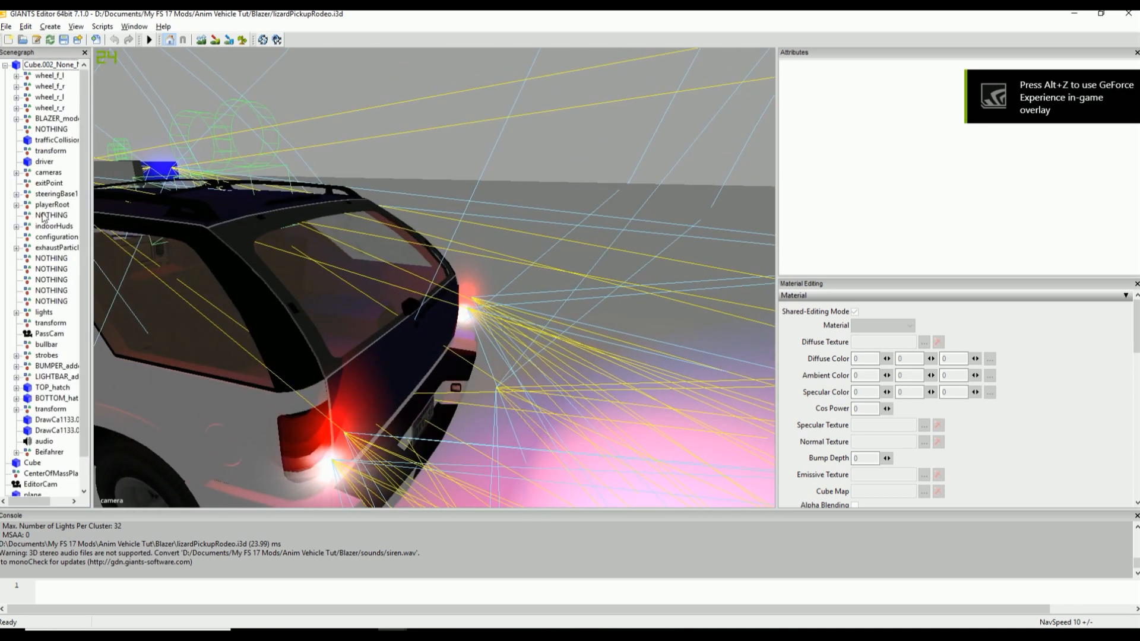
{"action": "left_click", "coordinate": [51, 398]}
{"action": "key", "text": "Down"}
{"action": "key", "text": "Down"}
{"action": "left_click", "coordinate": [50, 399]}
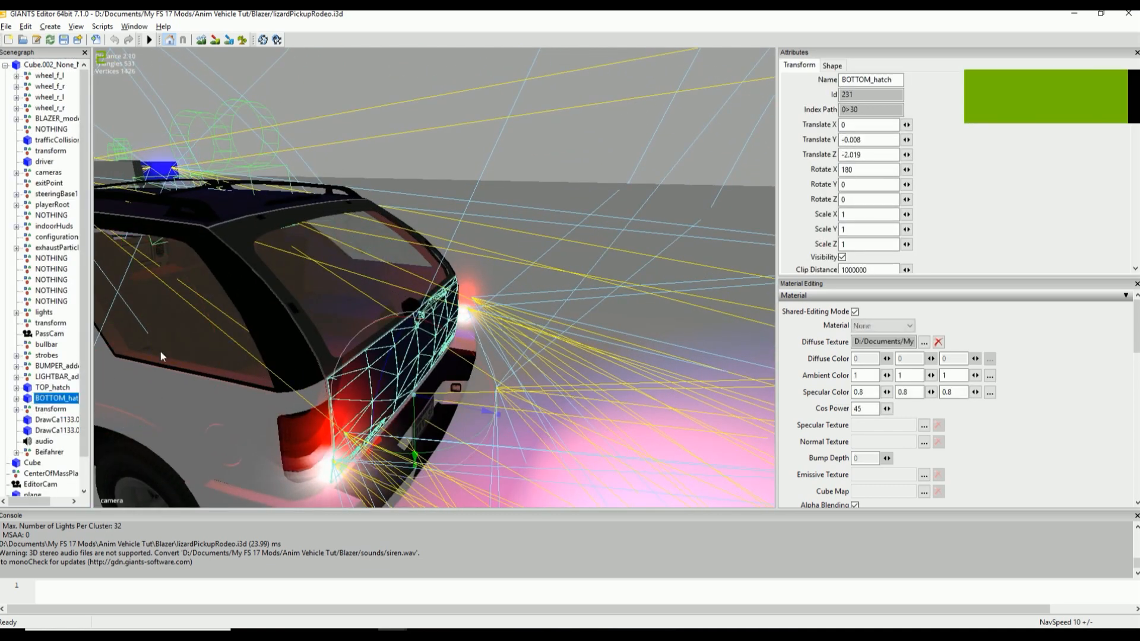
{"action": "key", "text": "f"}
{"action": "double_click", "coordinate": [874, 111]}
{"action": "left_click_drag", "start_coordinate": [482, 309], "coordinate": [528, 416]}
{"action": "key", "text": "ctrl+z"}
{"action": "left_click_drag", "start_coordinate": [479, 304], "coordinate": [389, 358]}
{"action": "key", "text": "ctrl+z"}
{"action": "key", "text": "ctrl+z"}
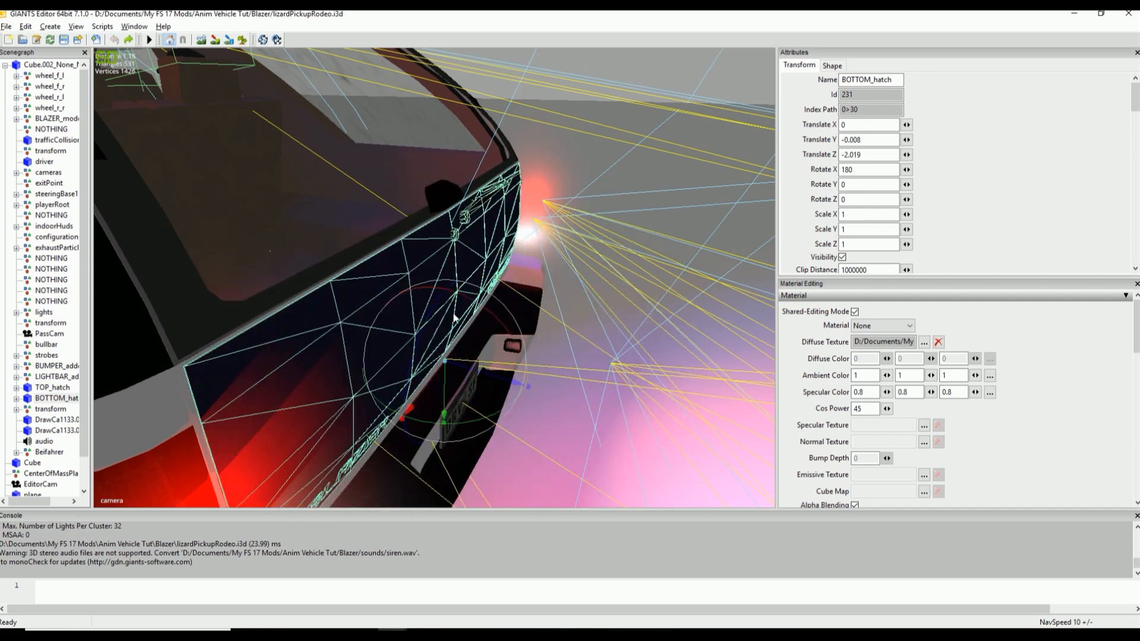
Step: Rotate BOTTOM_hatch open about its X axis to about 99.67 degrees and undo the extra trial rotation
{"action": "mouse_move", "coordinate": [486, 310]}
{"action": "left_mouse_down"}
{"action": "mouse_move", "coordinate": [554, 439]}
{"action": "mouse_move", "coordinate": [553, 413]}
{"action": "mouse_move", "coordinate": [575, 400]}
{"action": "mouse_move", "coordinate": [582, 453]}
{"action": "left_mouse_up"}
{"action": "scroll", "coordinate": [552, 224], "scroll_direction": "down", "scroll_amount": 5}
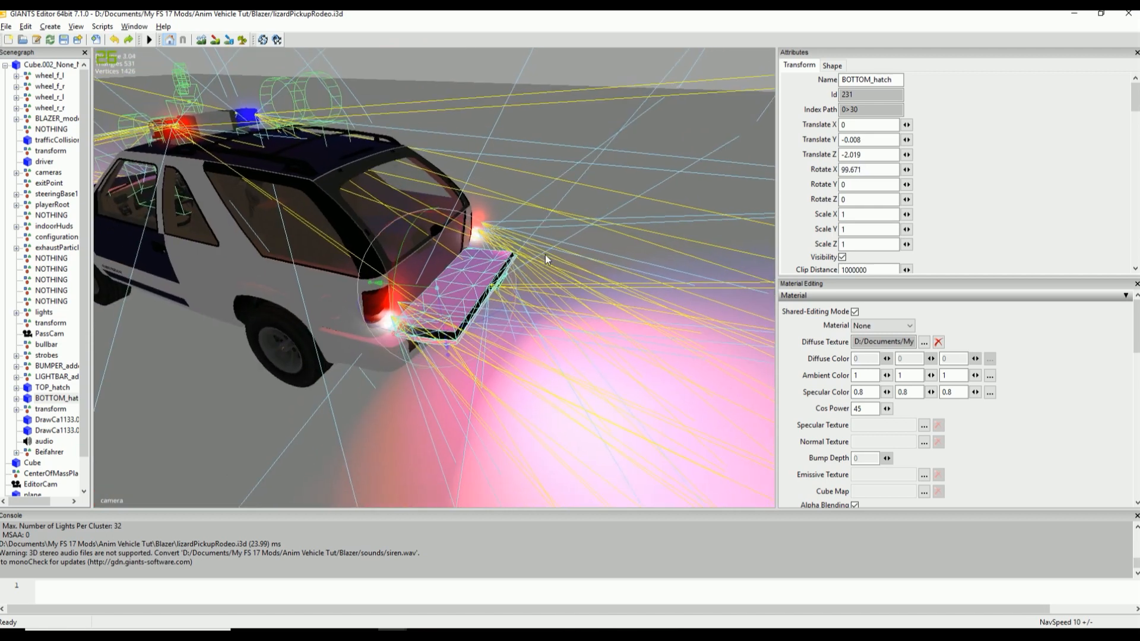
{"action": "scroll", "coordinate": [552, 257], "scroll_direction": "up", "scroll_amount": 6}
{"action": "scroll", "coordinate": [573, 256], "scroll_direction": "down", "scroll_amount": 4}
{"action": "left_click_drag", "start_coordinate": [573, 256], "coordinate": [575, 209], "text": "alt"}
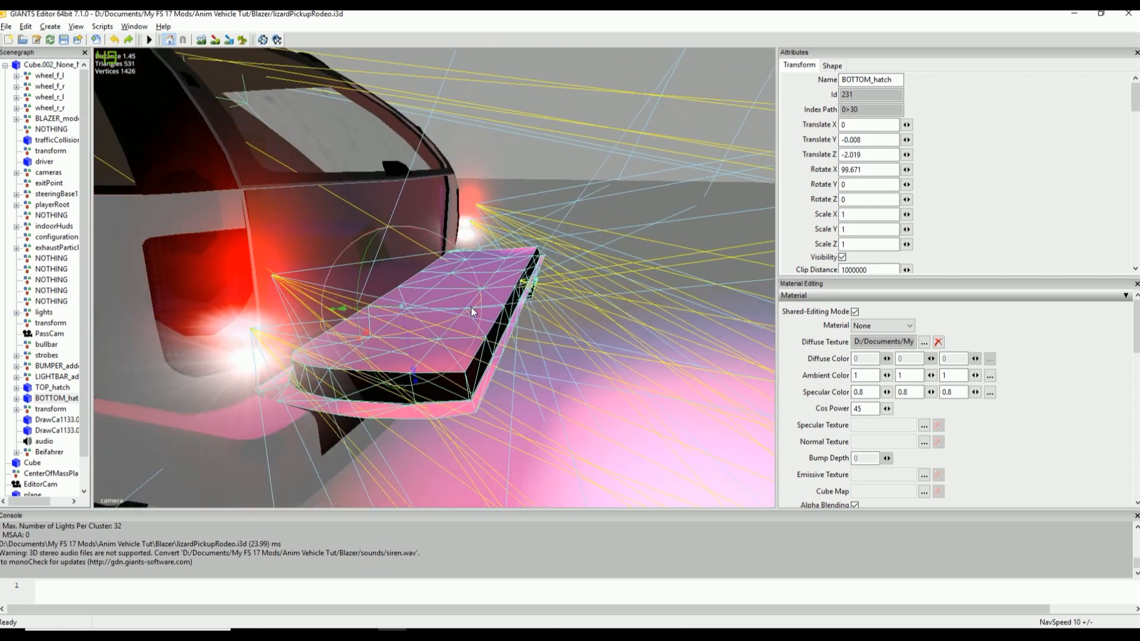
{"action": "left_click_drag", "start_coordinate": [477, 298], "coordinate": [394, 253]}
{"action": "key", "text": "ctrl+z"}
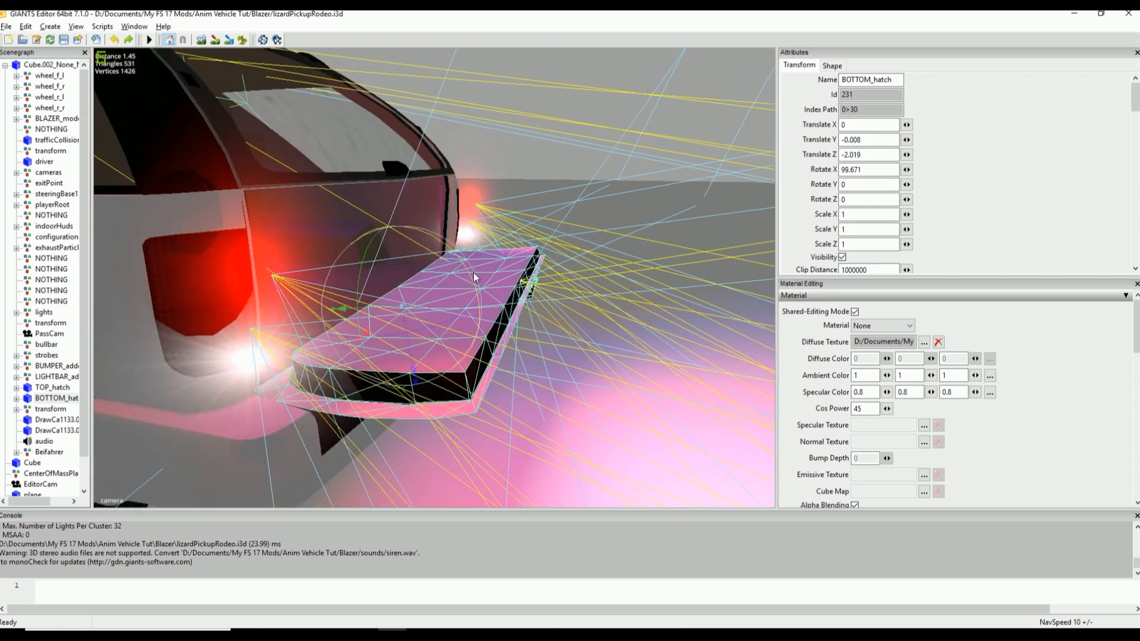
Step: Check the index paths of BOTTOM_hatch and TOP_hatch, and return to lizardPickupRodeo.xml in Notepad++
{"action": "left_click", "coordinate": [863, 110]}
{"action": "left_click", "coordinate": [387, 309]}
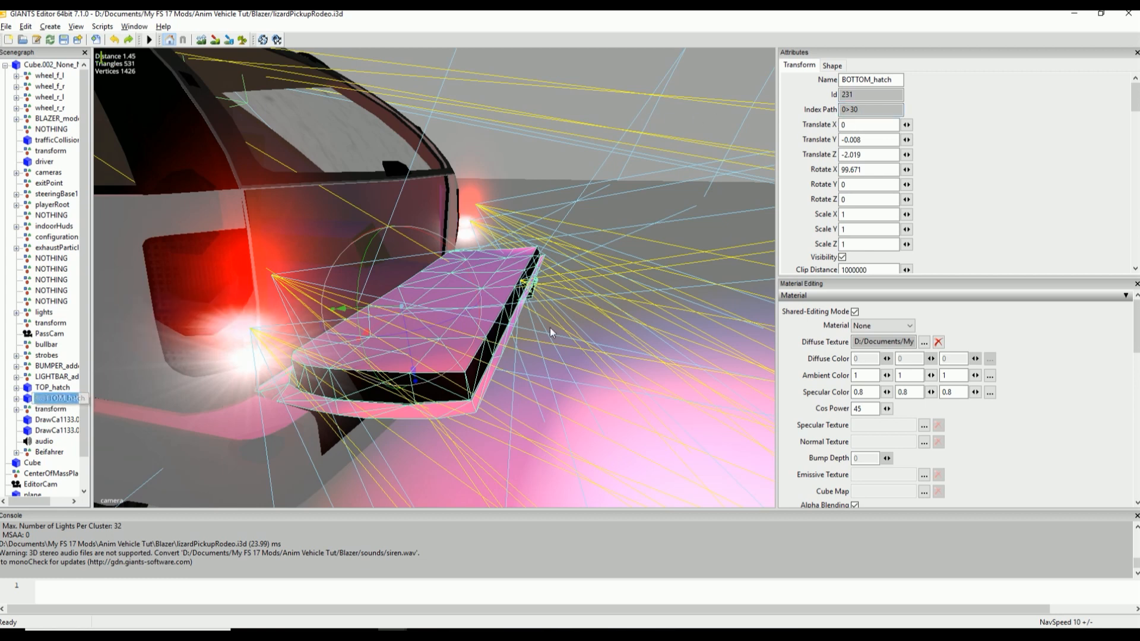
{"action": "left_click", "coordinate": [52, 387]}
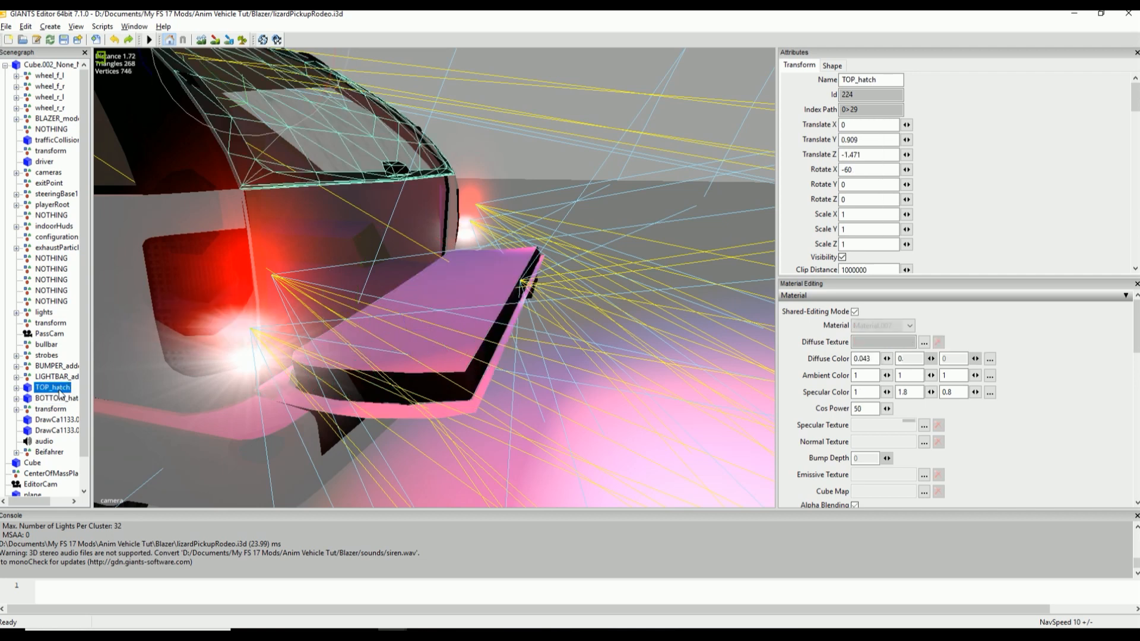
{"action": "left_click", "coordinate": [58, 398]}
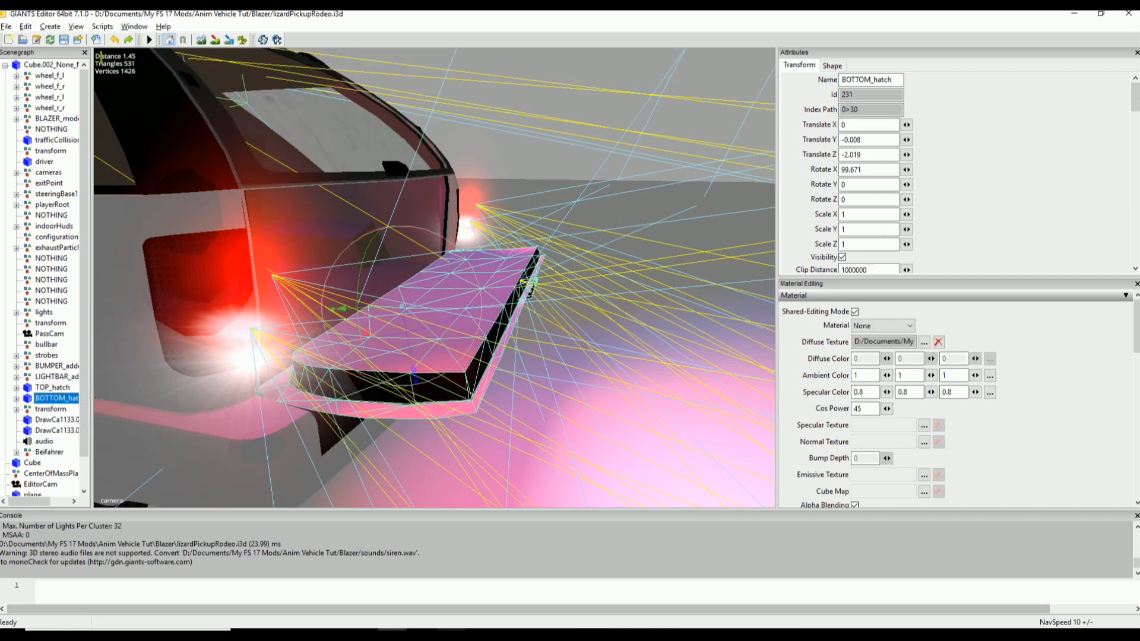
{"action": "left_click", "coordinate": [451, 632]}
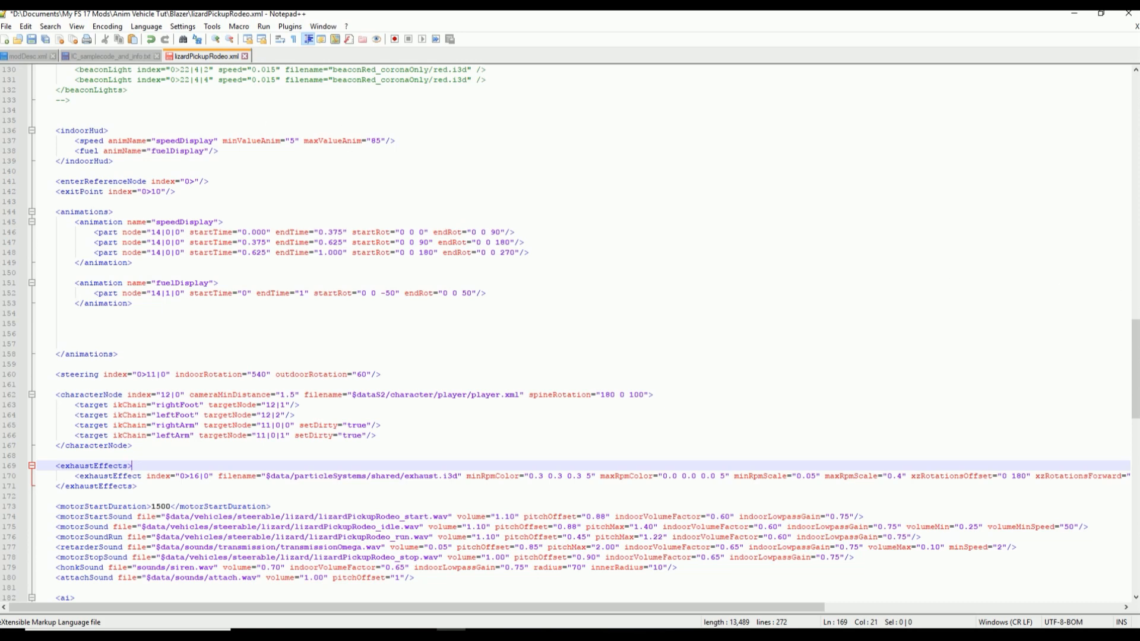
Step: Remove the surplus blank lines between the fuelDisplay animation and the closing animations tag
{"action": "left_click_drag", "start_coordinate": [1123, 357], "coordinate": [1123, 321]}
{"action": "scroll", "coordinate": [1124, 321], "scroll_direction": "down", "scroll_amount": 4}
{"action": "left_click", "coordinate": [78, 415]}
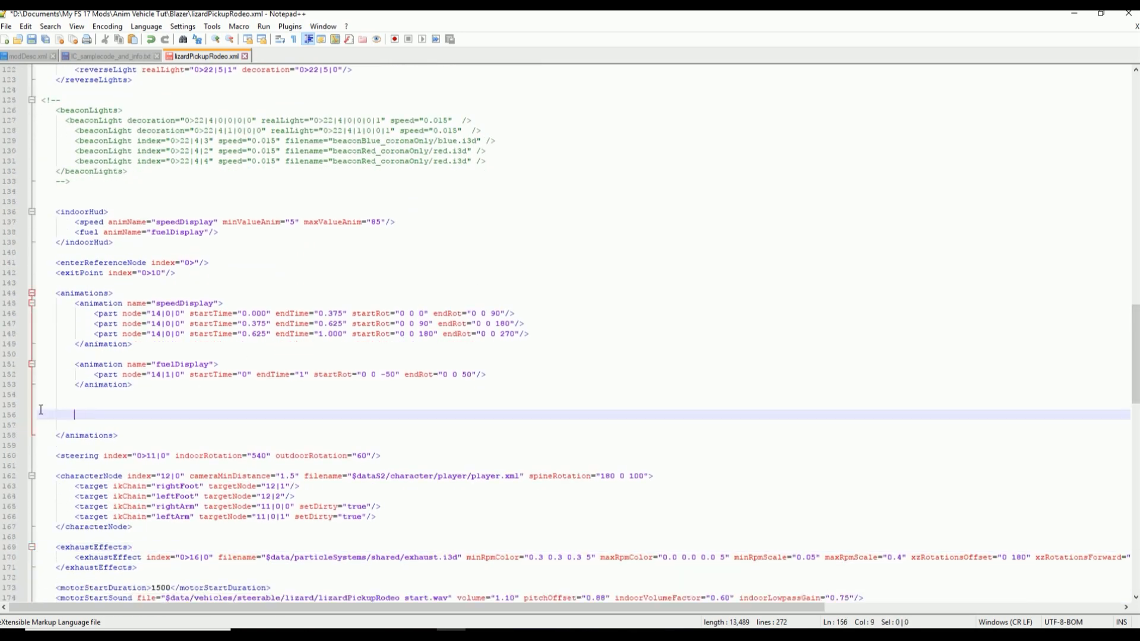
{"action": "left_click_drag", "start_coordinate": [79, 415], "coordinate": [14, 408]}
{"action": "key", "text": "BackSpace"}
{"action": "key", "text": "BackSpace"}
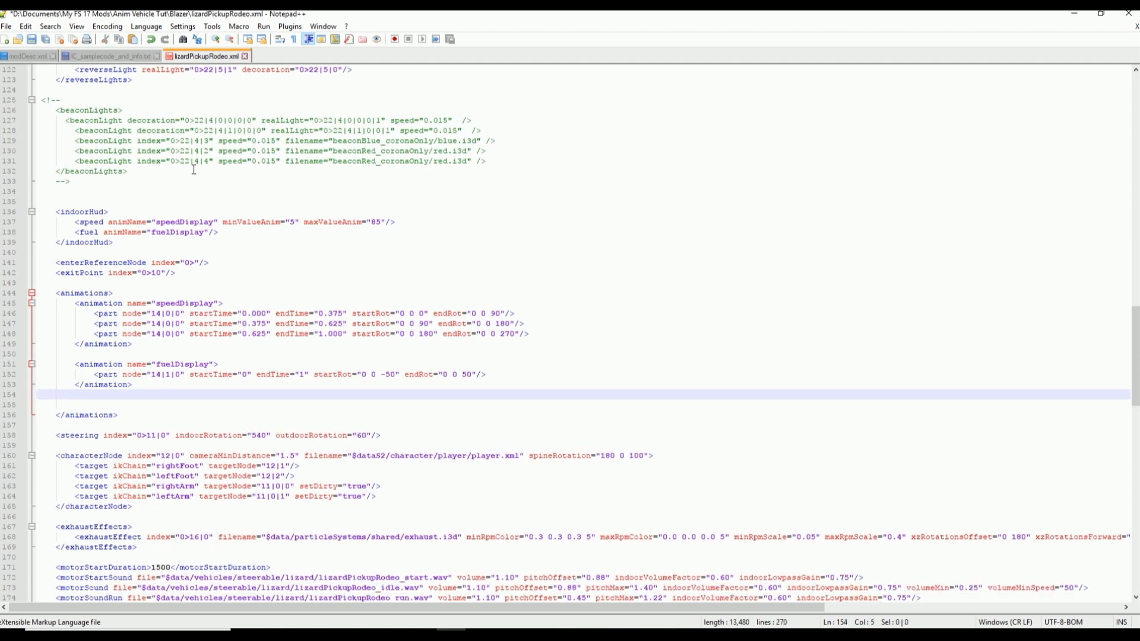
Step: Copy the whole sample animations block from IC_samplecode_and_info.txt and return to lizardPickupRodeo.xml
{"action": "left_click", "coordinate": [110, 56]}
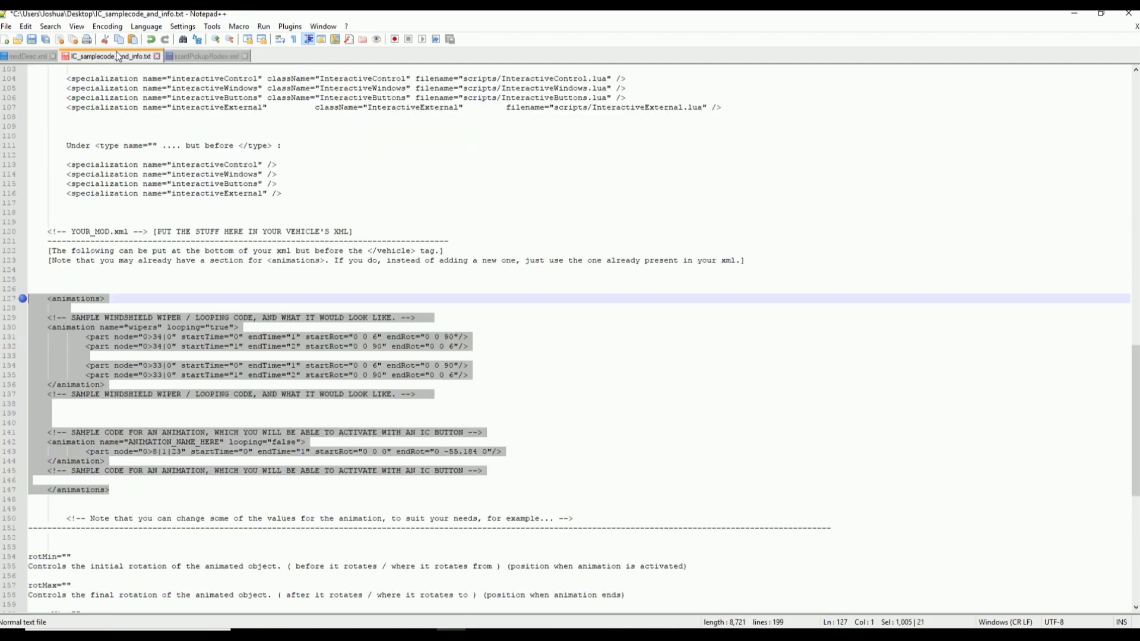
{"action": "left_click_drag", "start_coordinate": [1134, 415], "coordinate": [1134, 457]}
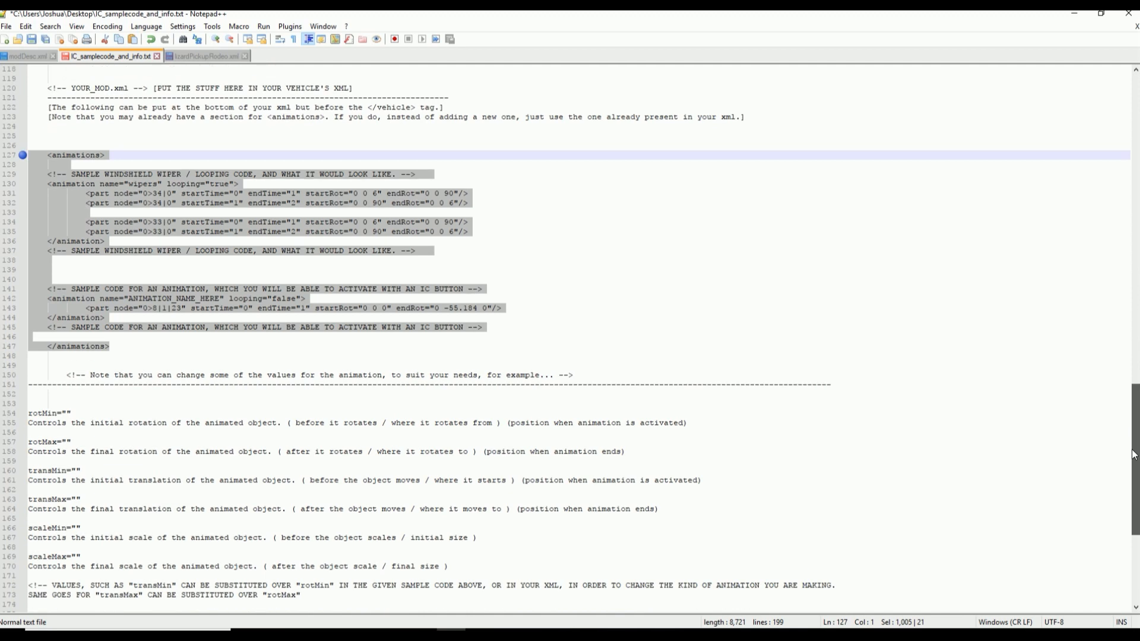
{"action": "left_click", "coordinate": [130, 354]}
{"action": "left_click_drag", "start_coordinate": [130, 354], "coordinate": [28, 174]}
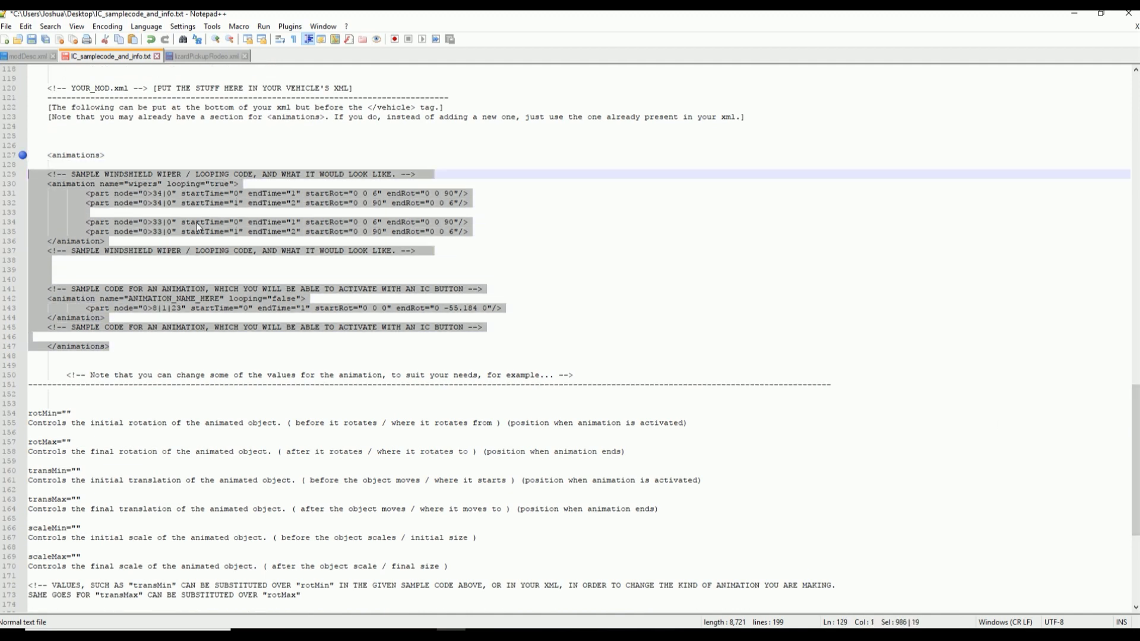
{"action": "left_click", "coordinate": [140, 336]}
{"action": "left_click_drag", "start_coordinate": [125, 346], "coordinate": [36, 155]}
{"action": "key", "text": "ctrl+c"}
{"action": "left_click", "coordinate": [205, 56]}
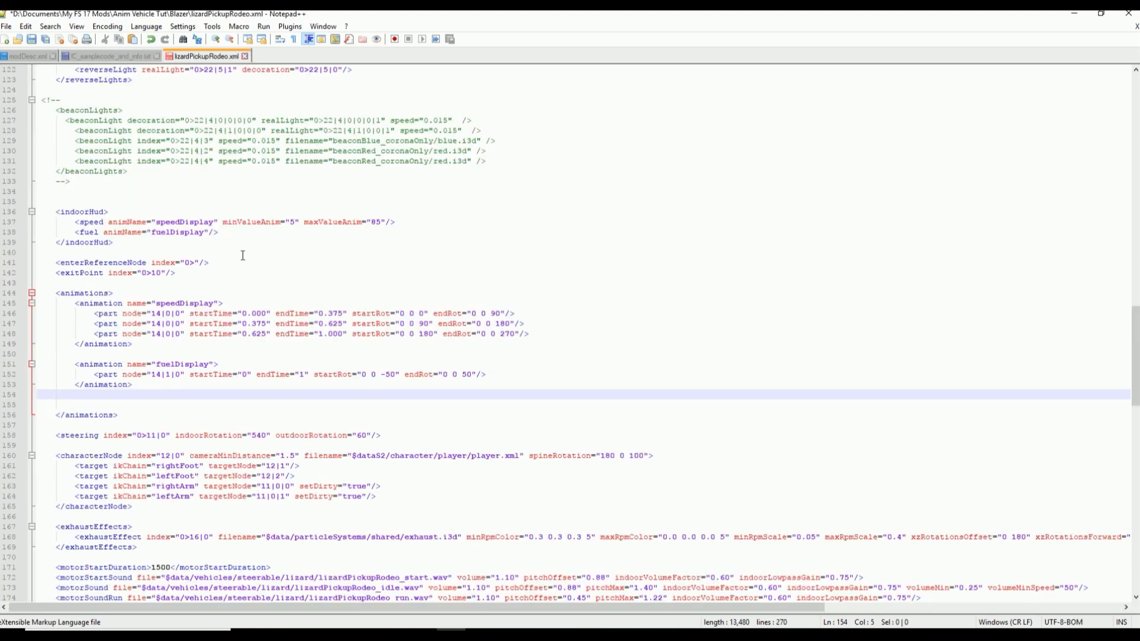
Step: Insert several blank lines between the closing animations tag and the steering line
{"action": "scroll", "coordinate": [162, 344], "scroll_direction": "down", "scroll_amount": 2}
{"action": "left_click", "coordinate": [135, 354]}
{"action": "key", "text": "Return"}
{"action": "key", "text": "Return"}
{"action": "key", "text": "Return"}
{"action": "key", "text": "Return"}
{"action": "key", "text": "Return"}
{"action": "key", "text": "Return"}
{"action": "key", "text": "Return"}
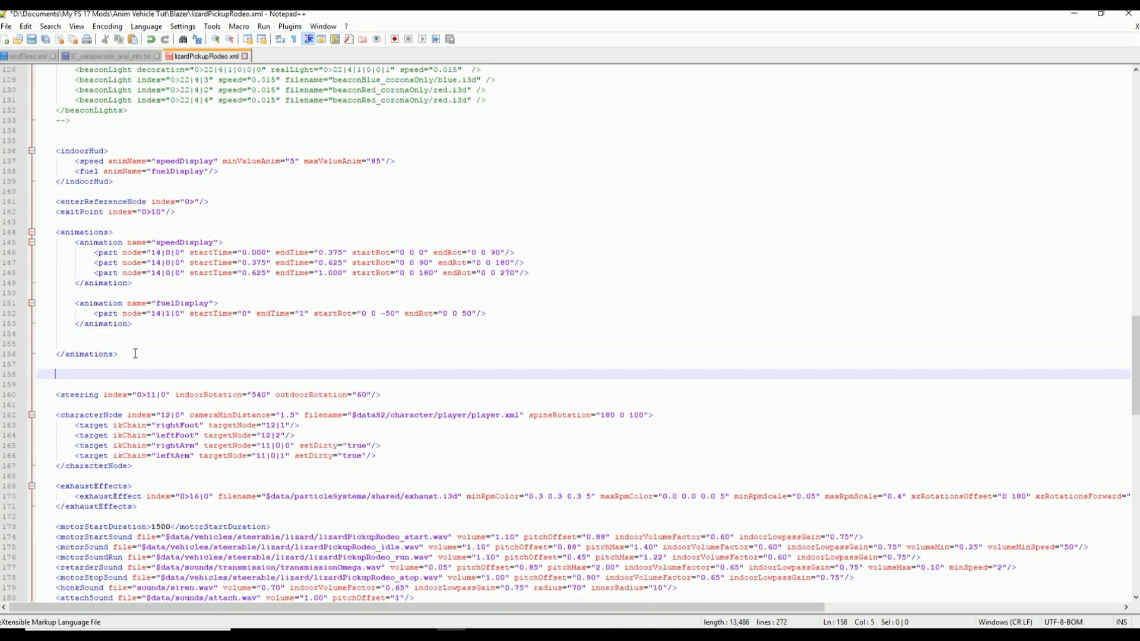
{"action": "left_click", "coordinate": [87, 394]}
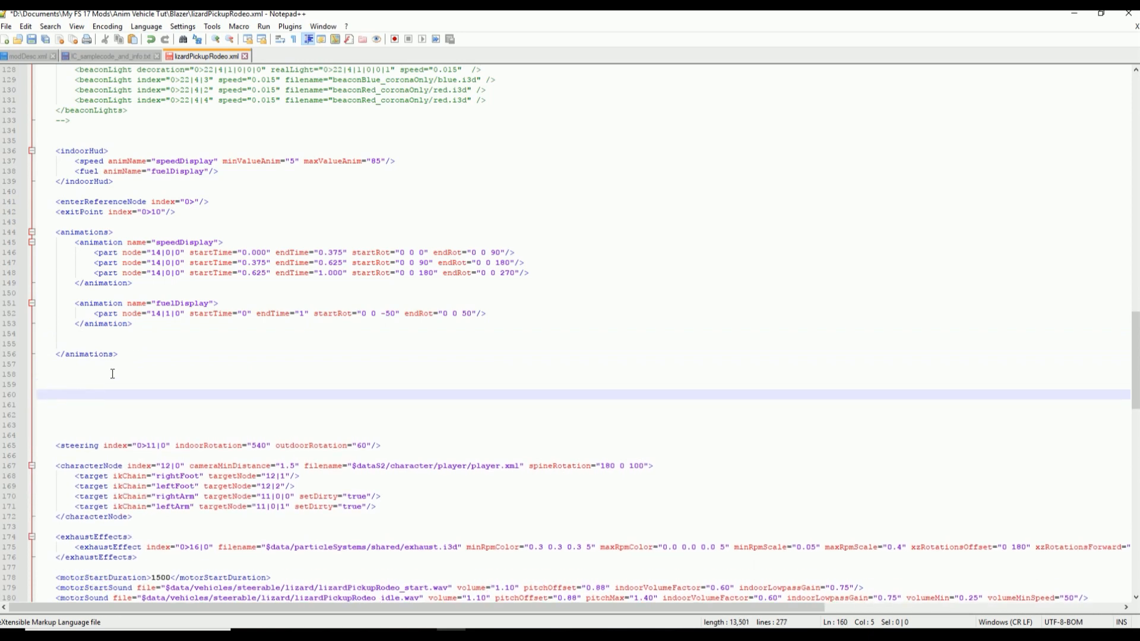
Step: Try pasting the sample animations block below the icExternalAccess section near the end of the file
{"action": "scroll", "coordinate": [113, 373], "scroll_direction": "down", "scroll_amount": 1}
{"action": "scroll", "coordinate": [481, 551], "scroll_direction": "down", "scroll_amount": 20}
{"action": "left_click", "coordinate": [190, 543]}
{"action": "key", "text": "Return"}
{"action": "key", "text": "Return"}
{"action": "key", "text": "ctrl+v"}
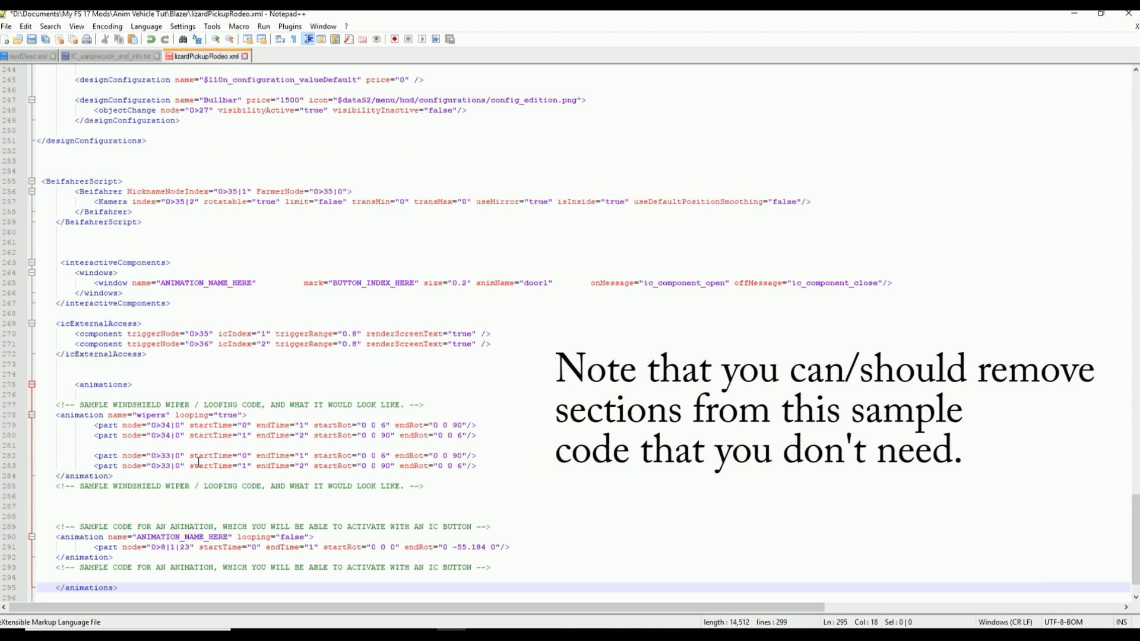
{"action": "scroll", "coordinate": [145, 388], "scroll_direction": "down", "scroll_amount": 2}
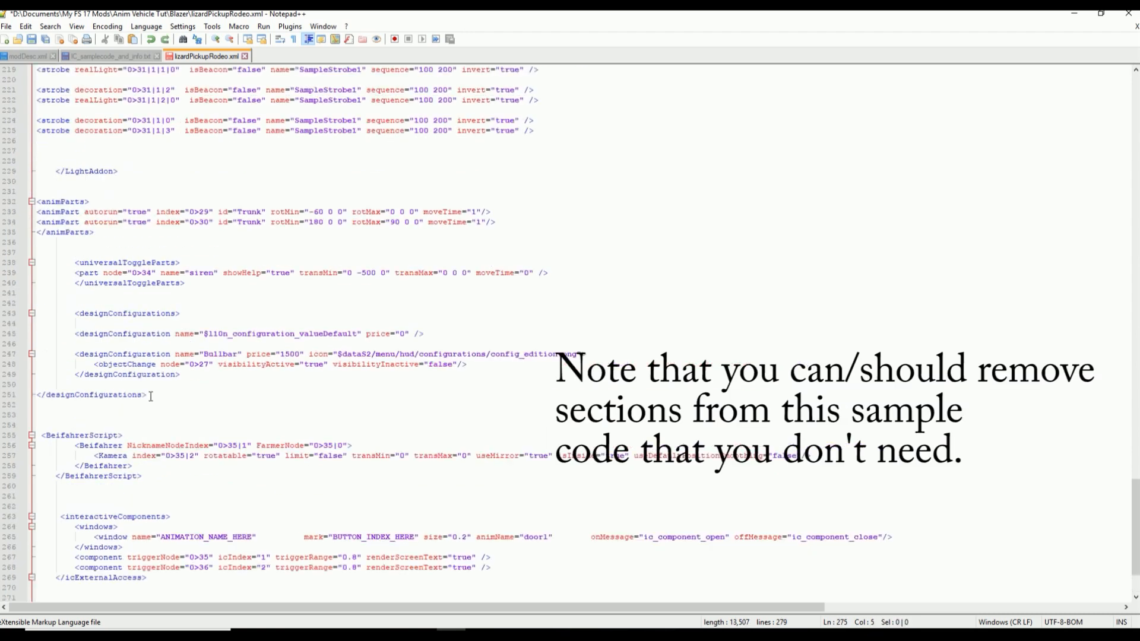
Step: Return to the existing animations section and add blank lines above it and before its closing tag
{"action": "scroll", "coordinate": [1134, 467], "scroll_direction": "up", "scroll_amount": 15}
{"action": "scroll", "coordinate": [1135, 467], "scroll_direction": "up", "scroll_amount": 20}
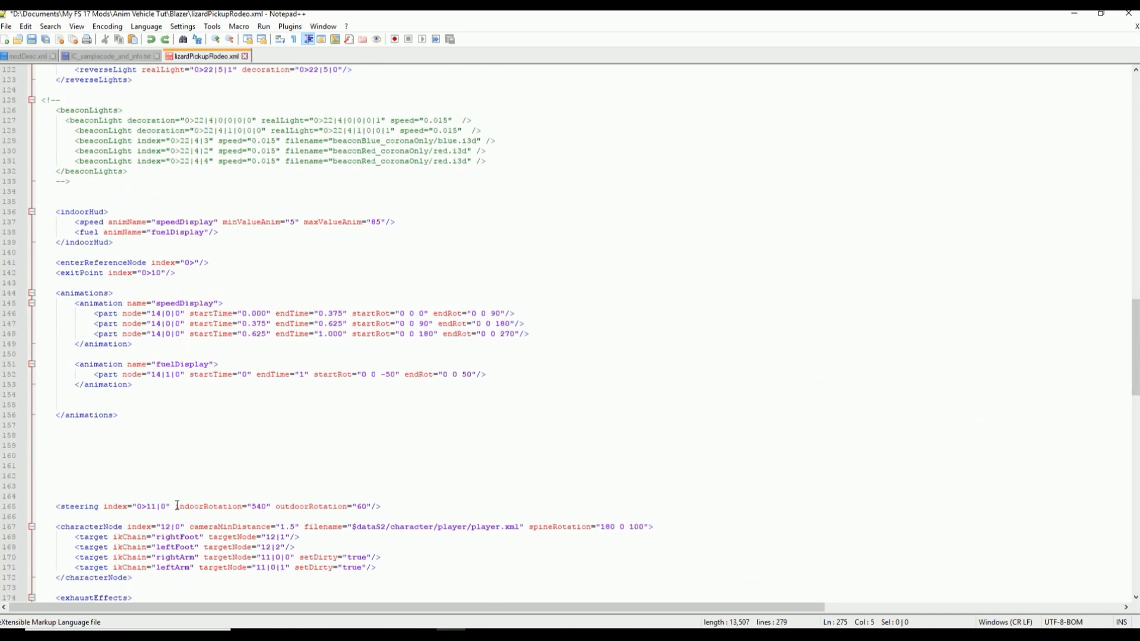
{"action": "left_click_drag", "start_coordinate": [136, 415], "coordinate": [37, 292]}
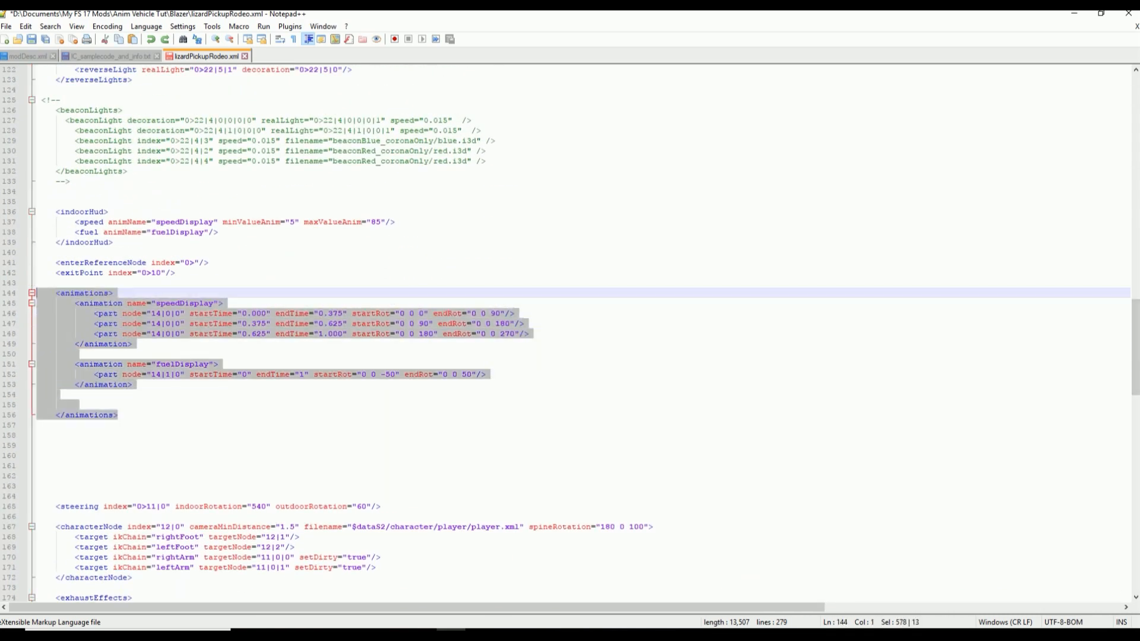
{"action": "left_click", "coordinate": [138, 396]}
{"action": "left_click", "coordinate": [113, 284]}
{"action": "key", "text": "Return"}
{"action": "key", "text": "Return"}
{"action": "left_click", "coordinate": [118, 414]}
{"action": "key", "text": "Return"}
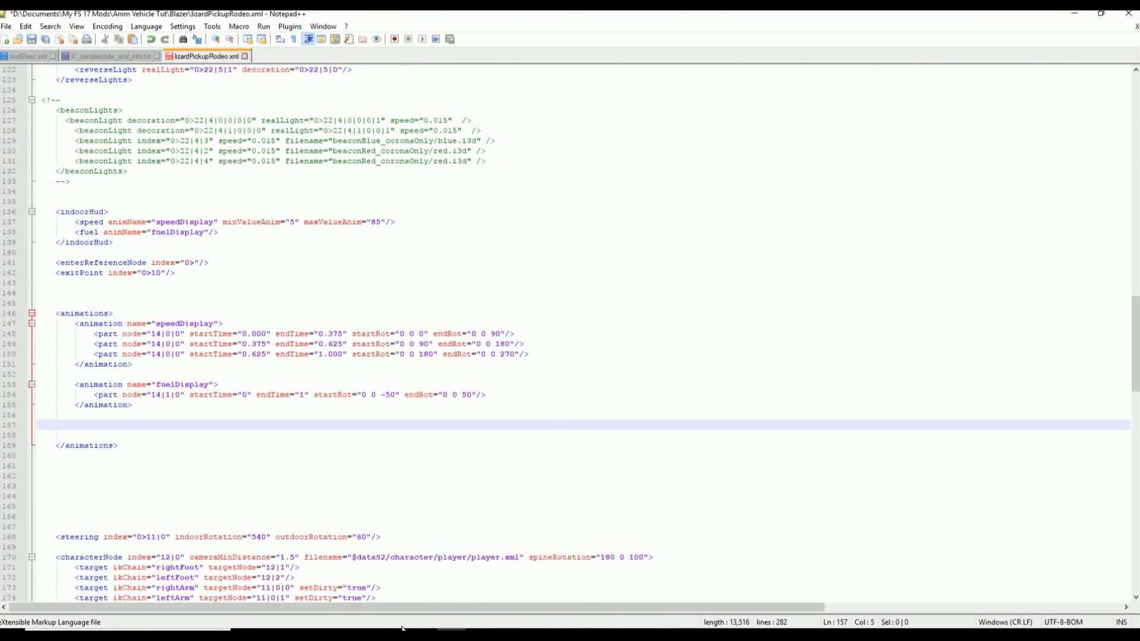
Step: Switch to GIANTS Editor, arrange its window so part of the XML stays visible, and highlight BOTTOM_hatch's index path
{"action": "mouse_move", "coordinate": [409, 626]}
{"action": "left_click", "coordinate": [457, 585]}
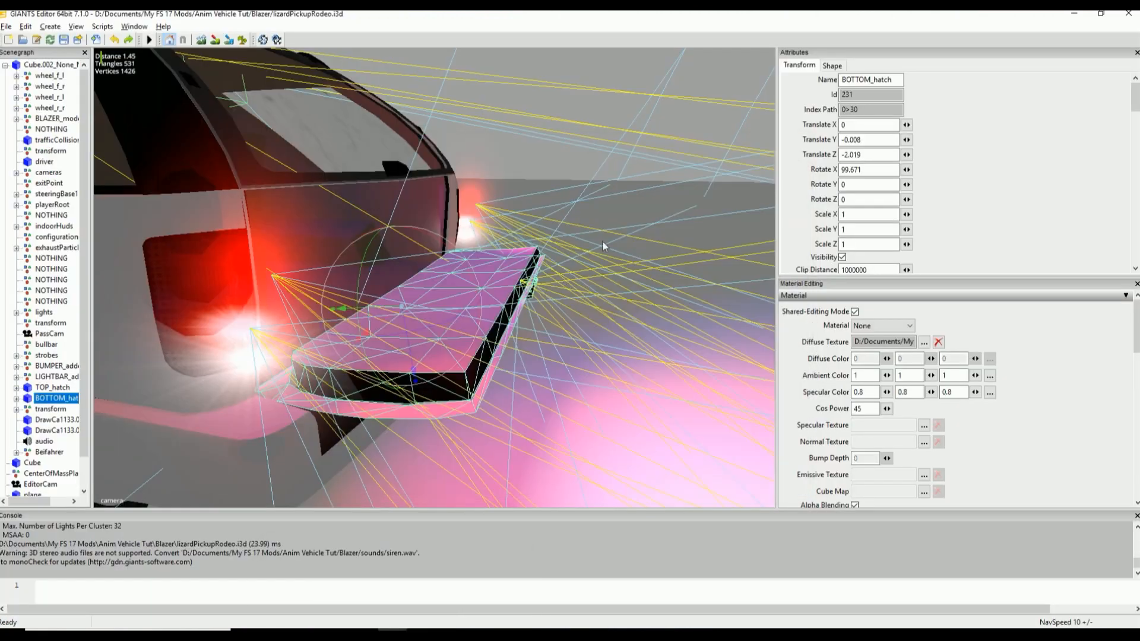
{"action": "left_click_drag", "start_coordinate": [54, 13], "coordinate": [460, 69]}
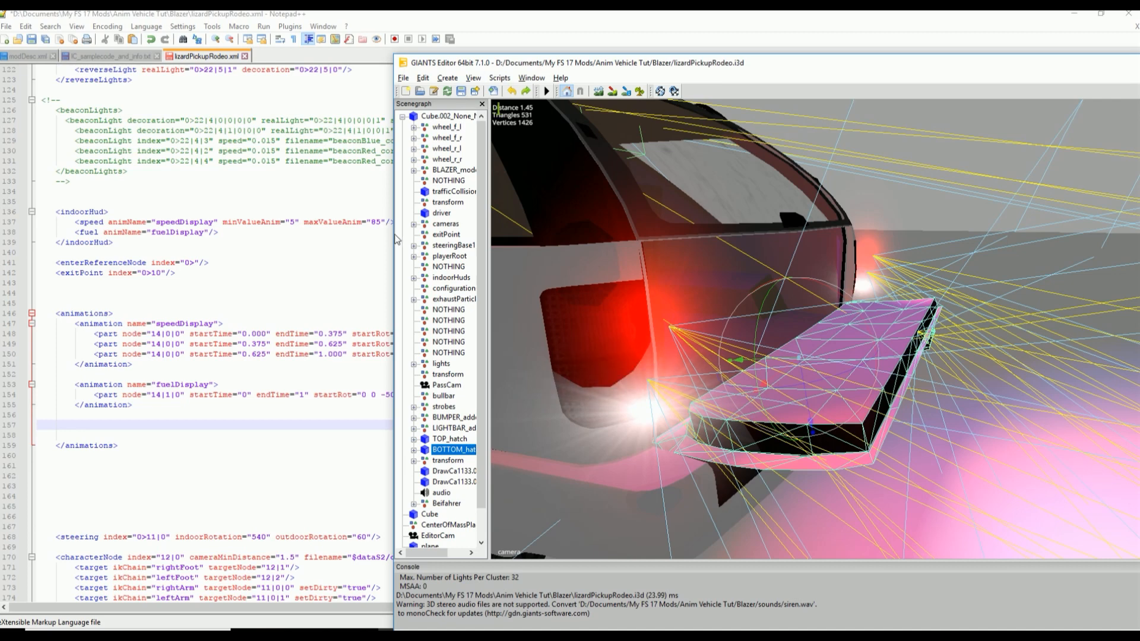
{"action": "left_click_drag", "start_coordinate": [634, 63], "coordinate": [511, 42]}
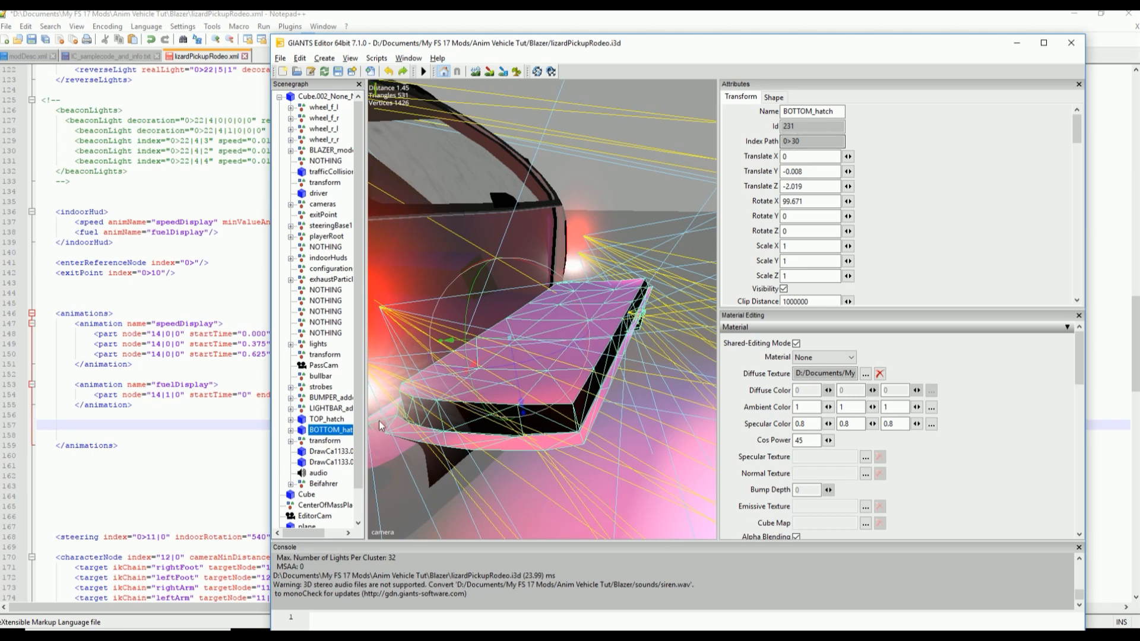
{"action": "left_click_drag", "start_coordinate": [831, 139], "coordinate": [761, 138]}
Step: Rotate BOTTOM_hatch to its closed position and set its X rotation to -180
{"action": "left_click", "coordinate": [330, 430]}
{"action": "left_click_drag", "start_coordinate": [589, 323], "coordinate": [501, 247]}
{"action": "key", "text": "ctrl+z"}
{"action": "left_click_drag", "start_coordinate": [588, 337], "coordinate": [485, 246]}
{"action": "left_click_drag", "start_coordinate": [825, 201], "coordinate": [738, 207]}
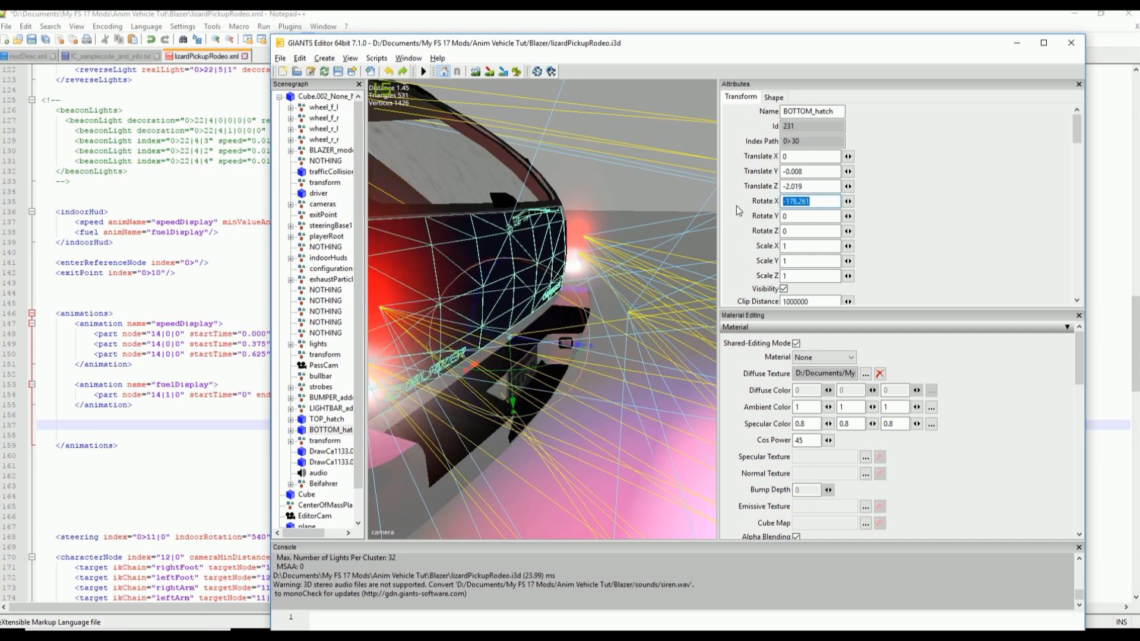
{"action": "type", "text": "-180"}
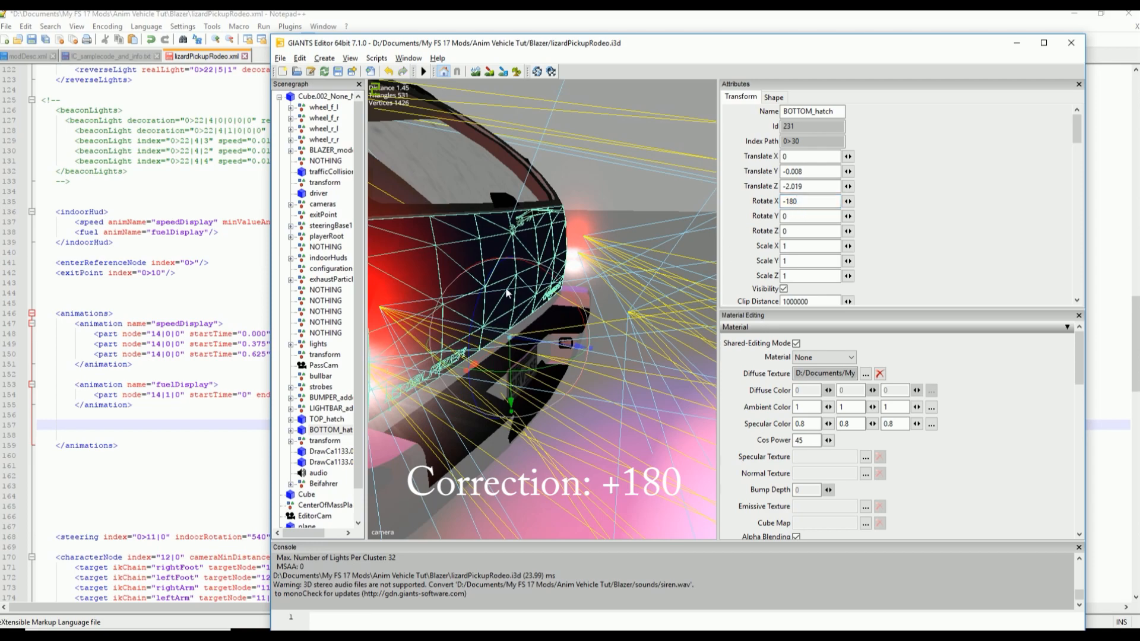
Step: Swing BOTTOM_hatch back open about its X axis to about 90.45 degrees, undoing the trial rotation
{"action": "scroll", "coordinate": [498, 289], "scroll_direction": "down", "scroll_amount": 5}
{"action": "scroll", "coordinate": [595, 276], "scroll_direction": "up", "scroll_amount": 5}
{"action": "left_click", "coordinate": [807, 203]}
{"action": "left_click_drag", "start_coordinate": [807, 203], "coordinate": [787, 203]}
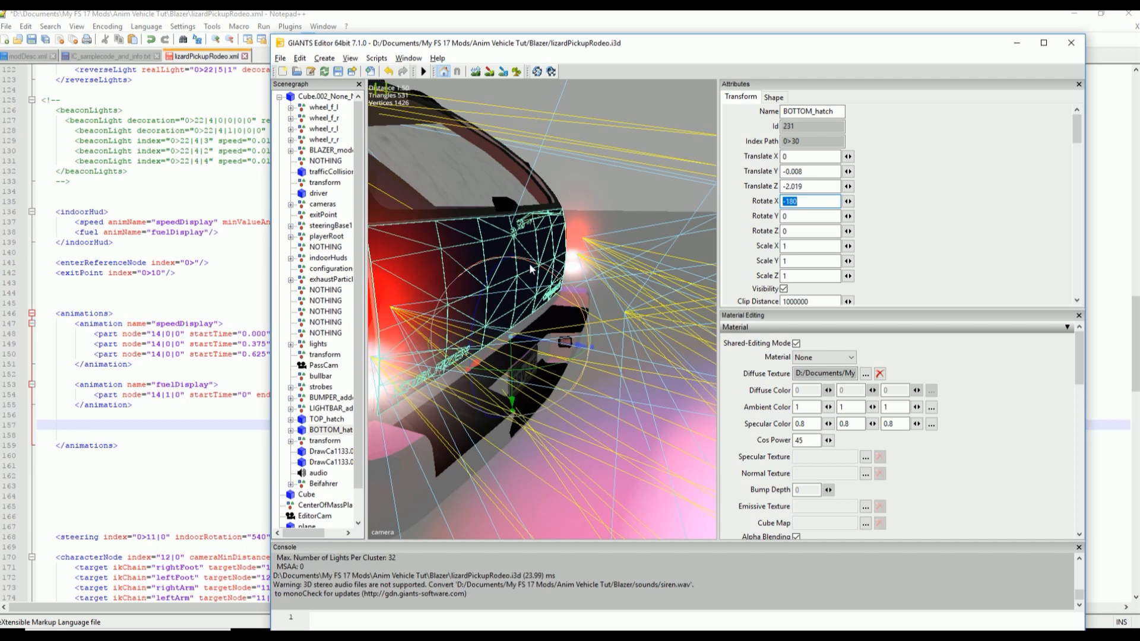
{"action": "left_click_drag", "start_coordinate": [550, 275], "coordinate": [596, 399]}
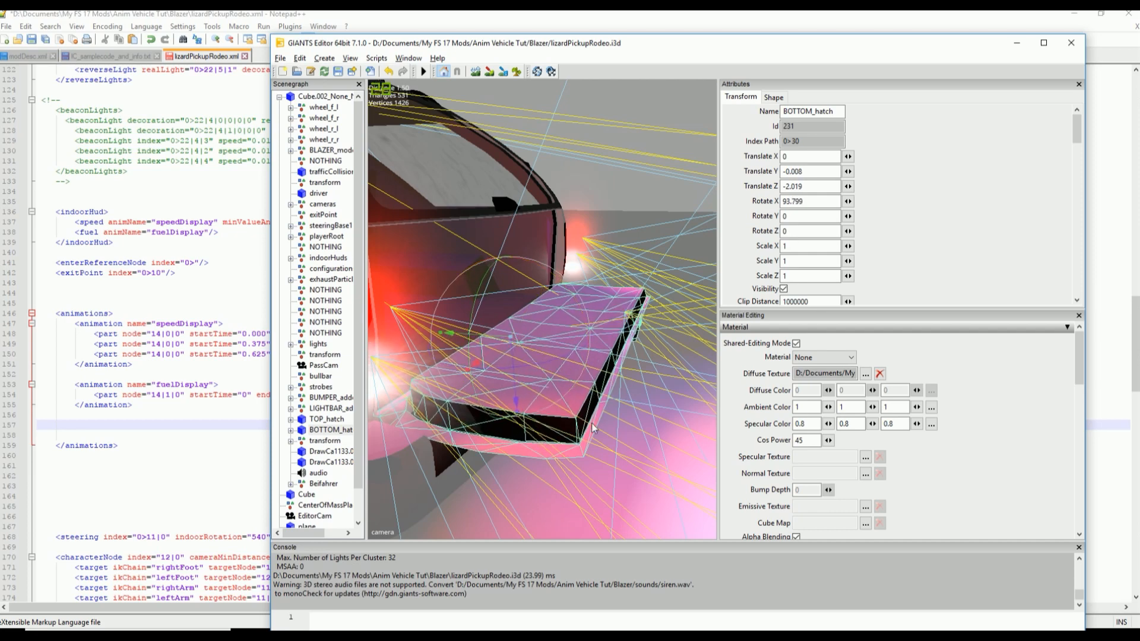
{"action": "key", "text": "ctrl+z"}
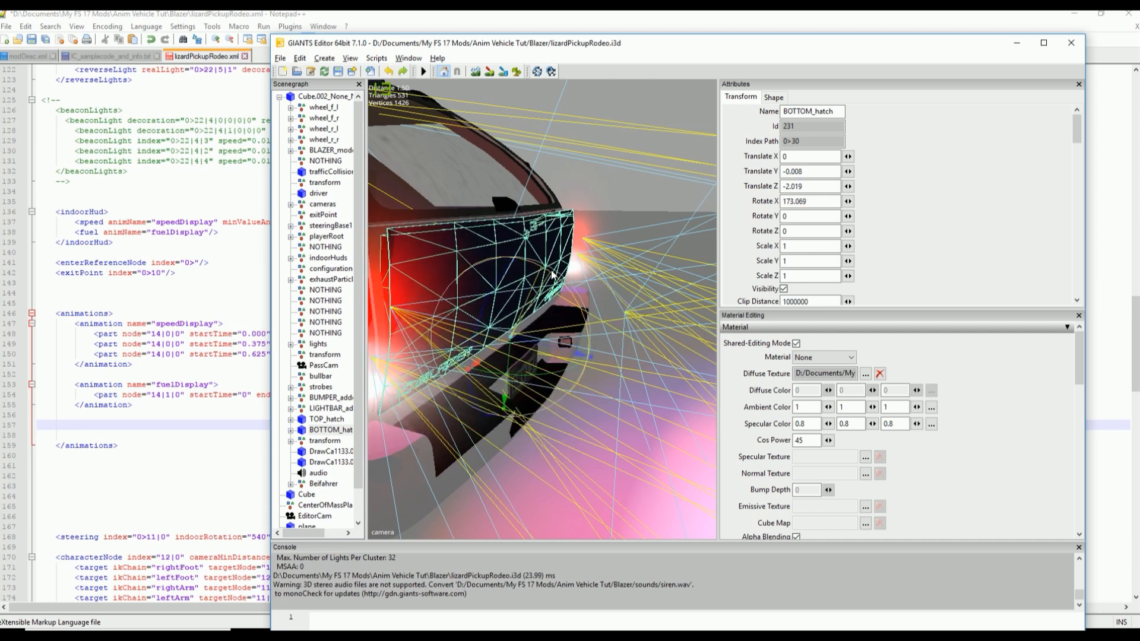
{"action": "left_click", "coordinate": [161, 354]}
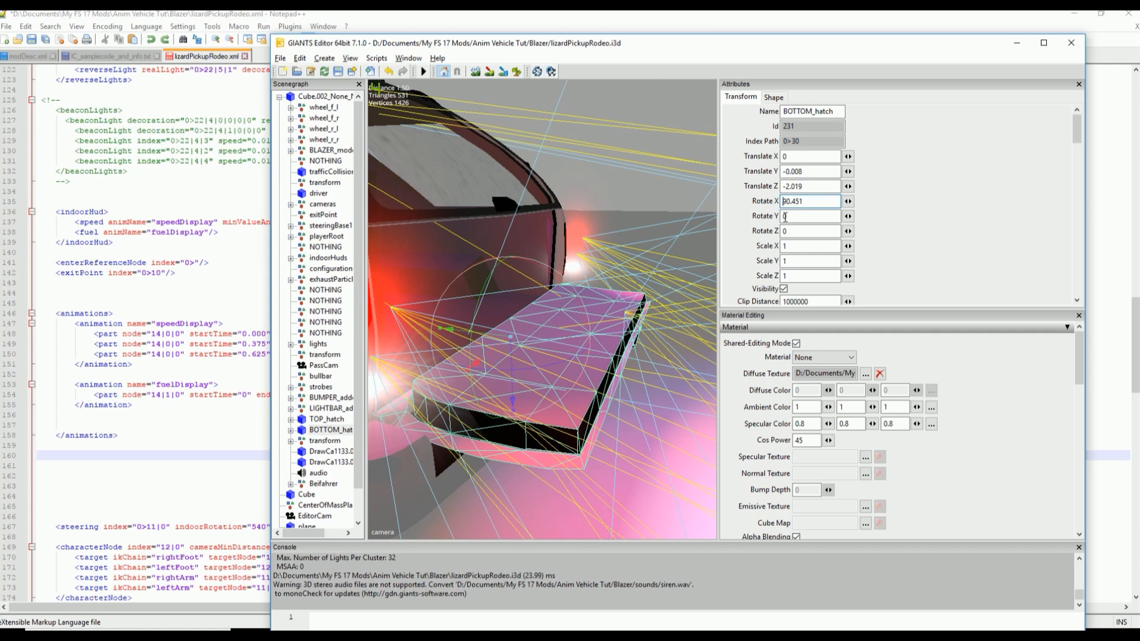
Step: Switch to Notepad++ and examine the three axis values of startRot in the fuelDisplay animation
{"action": "key", "text": "alt+Tab"}
{"action": "left_click", "coordinate": [424, 409]}
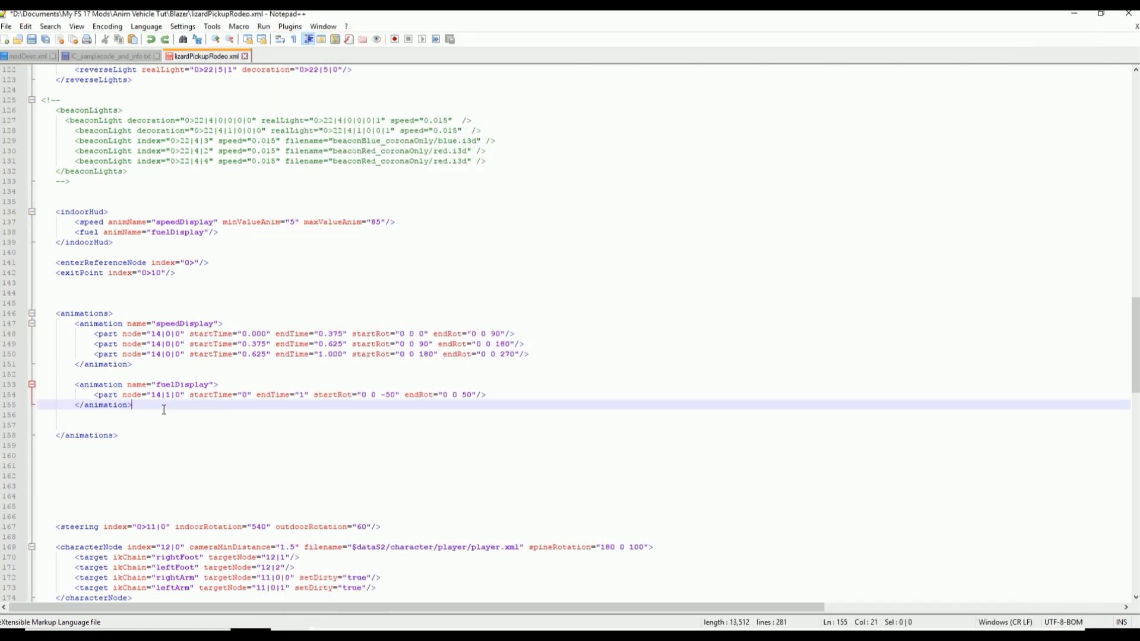
{"action": "left_click", "coordinate": [362, 398], "text": "shift"}
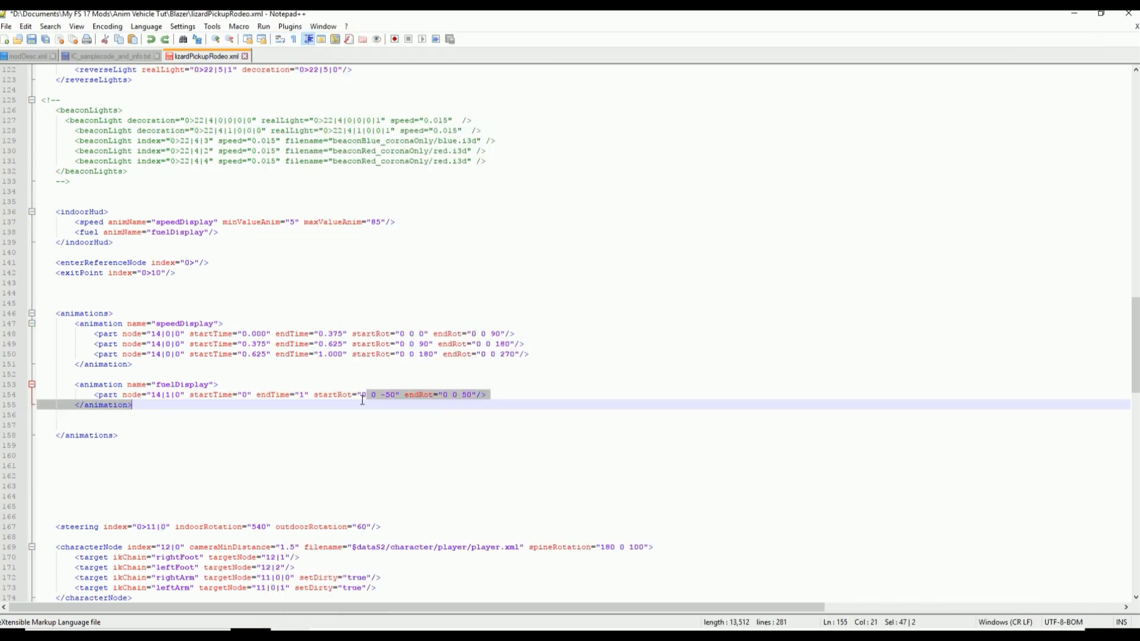
{"action": "left_click", "coordinate": [363, 397]}
{"action": "double_click", "coordinate": [365, 395]}
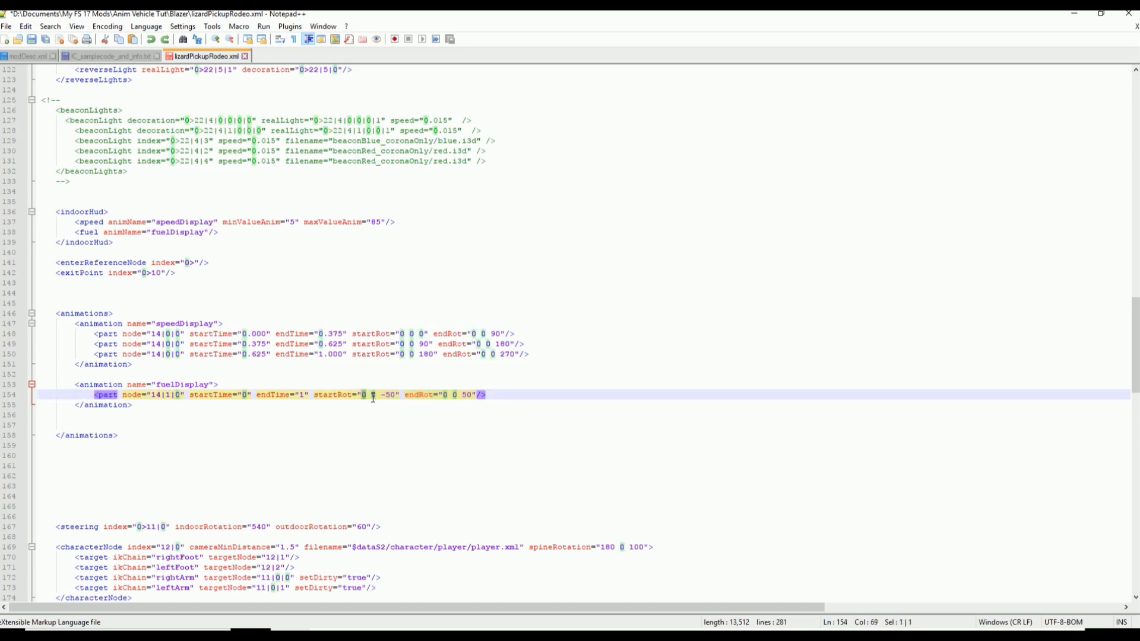
{"action": "double_click", "coordinate": [374, 397]}
{"action": "left_click_drag", "start_coordinate": [381, 396], "coordinate": [392, 395]}
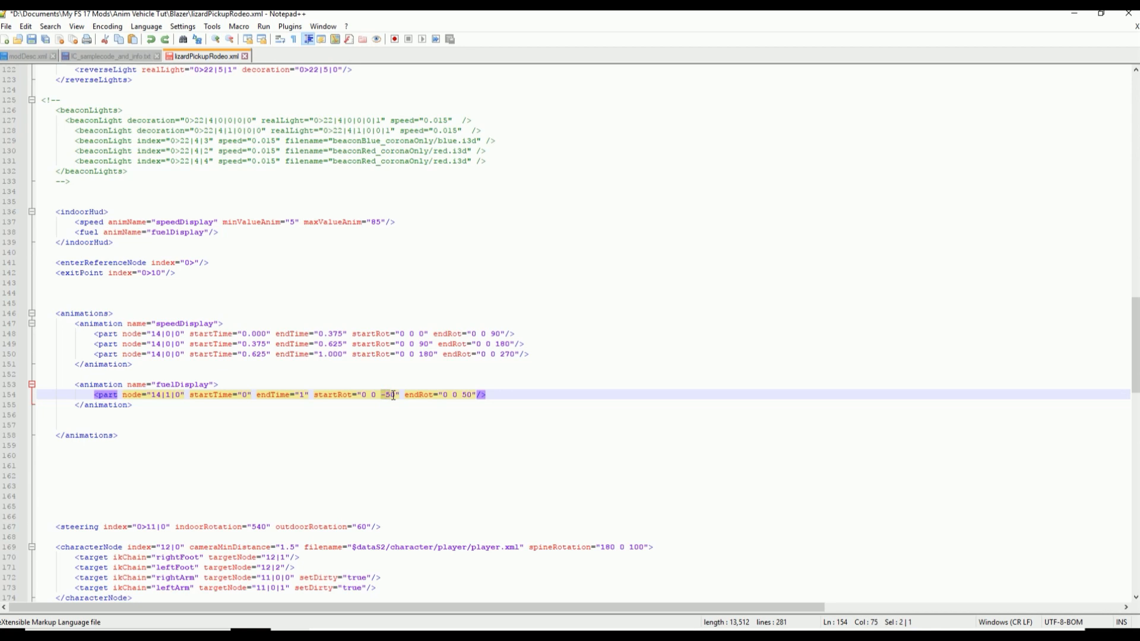
Step: Duplicate the fuelDisplay animation block below the original, inside the animations section
{"action": "left_click", "coordinate": [207, 425]}
{"action": "left_click_drag", "start_coordinate": [133, 405], "coordinate": [19, 386]}
{"action": "left_click", "coordinate": [110, 425]}
{"action": "left_click", "coordinate": [100, 414]}
{"action": "key", "text": "Return"}
{"action": "key", "text": "Return"}
{"action": "left_click", "coordinate": [80, 428]}
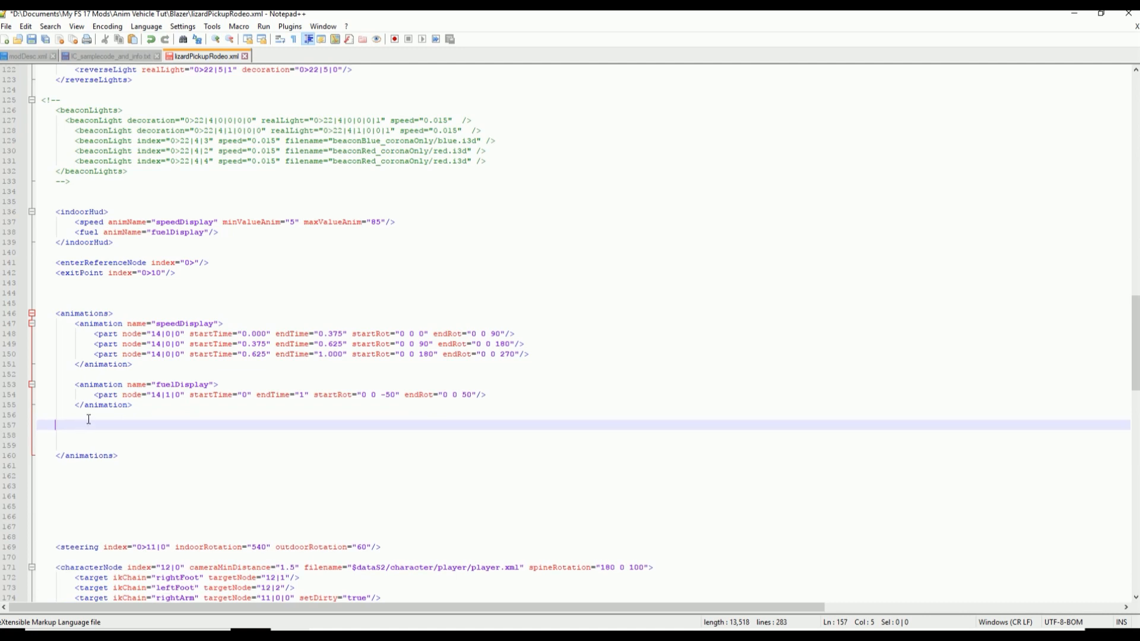
{"action": "type", "text": "<animation name=\"fuelDisplay\">             <part node=\"14|1|0\" startTime=\"0\" endTime=\"1\" startRot=\"0 0 -50\" endRot=\"0 0 50\"/>         </animation>"}
Step: Compare the fuelDisplay block with the IC button animation sample in IC_samplecode_and_info.txt, and return to the duplicated block in lizardPickupRodeo.xml
{"action": "left_click_drag", "start_coordinate": [142, 405], "coordinate": [20, 378]}
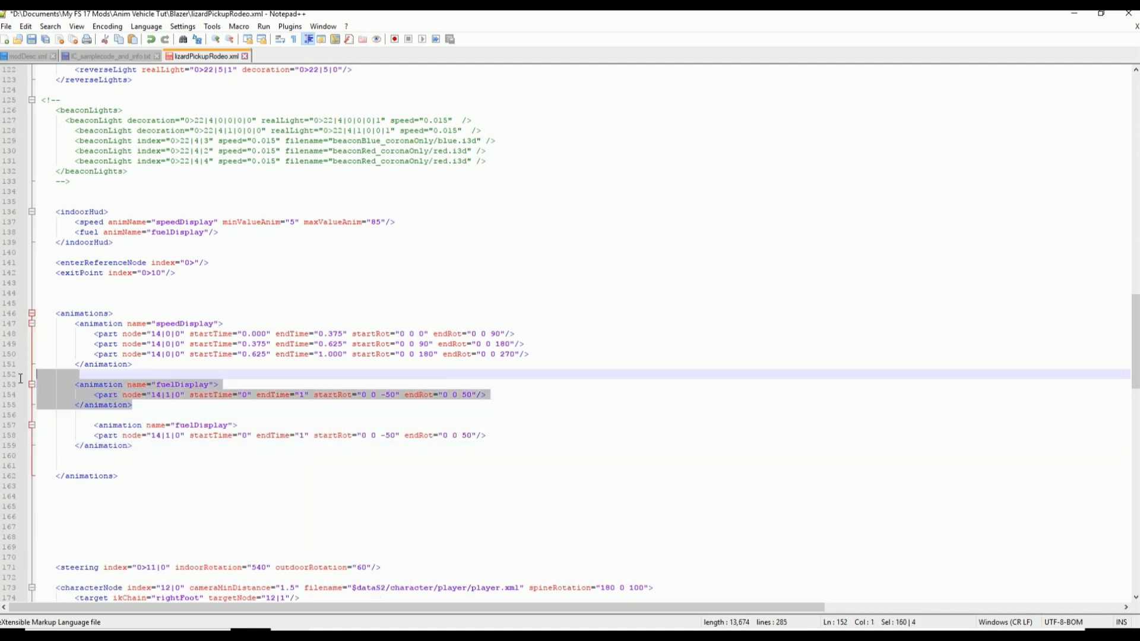
{"action": "left_click", "coordinate": [122, 56]}
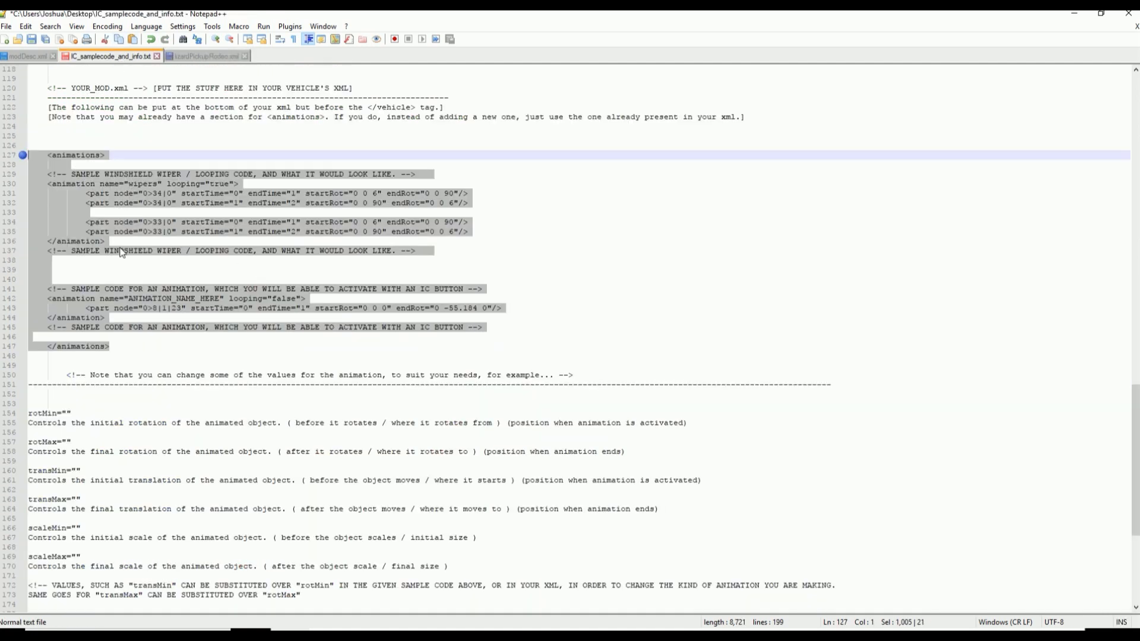
{"action": "left_click", "coordinate": [133, 290]}
{"action": "left_click_drag", "start_coordinate": [525, 328], "coordinate": [23, 289]}
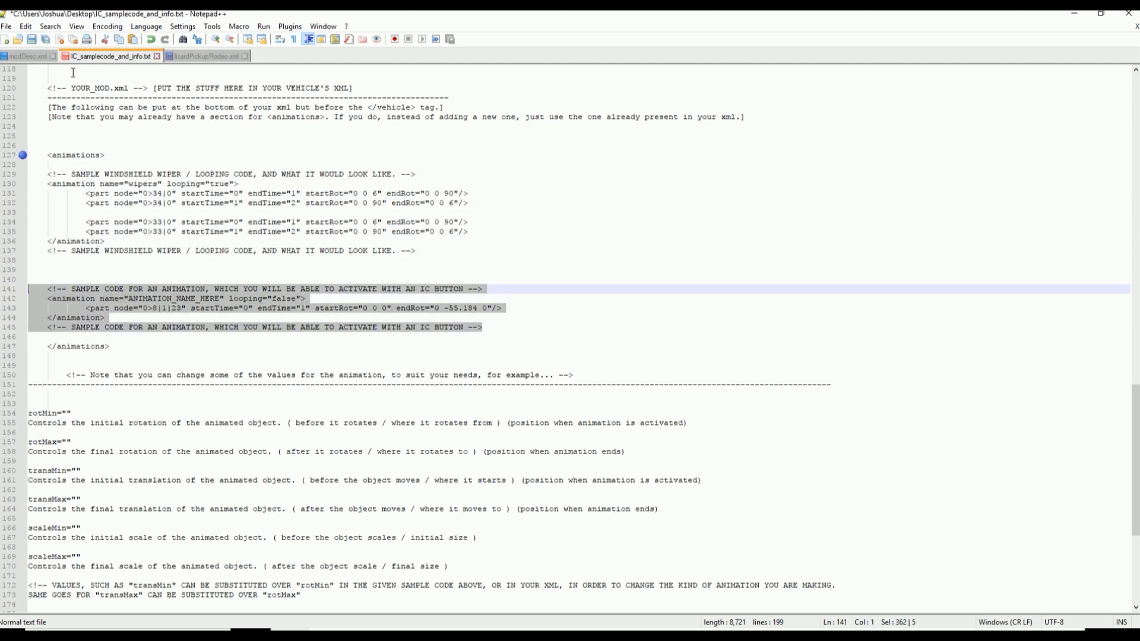
{"action": "left_click", "coordinate": [194, 58]}
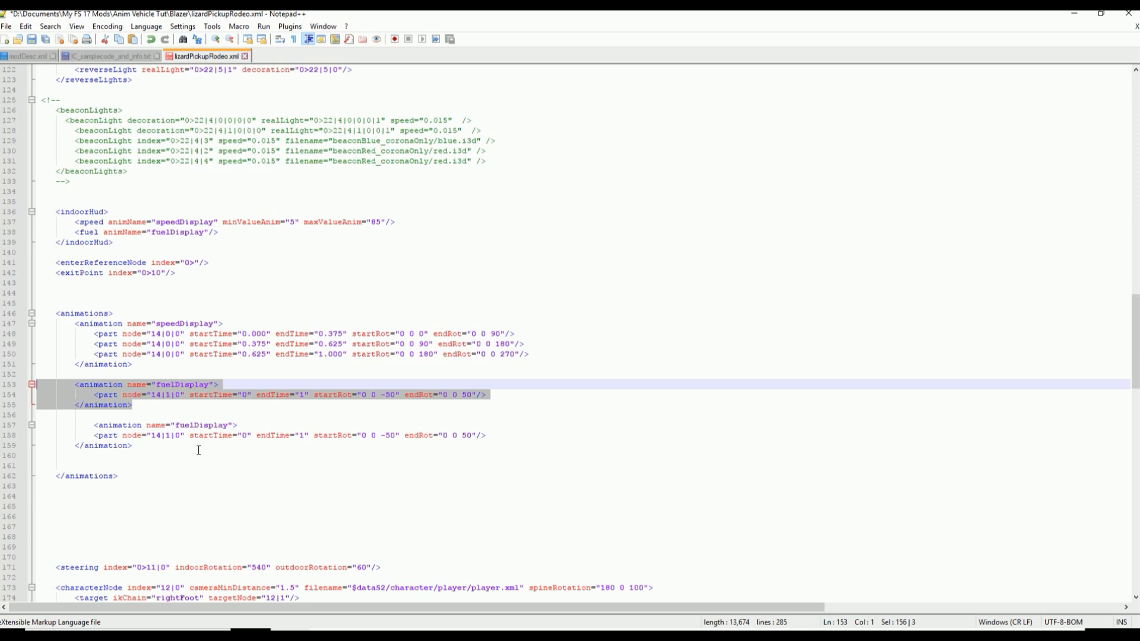
{"action": "left_click", "coordinate": [139, 455]}
{"action": "left_click", "coordinate": [139, 446]}
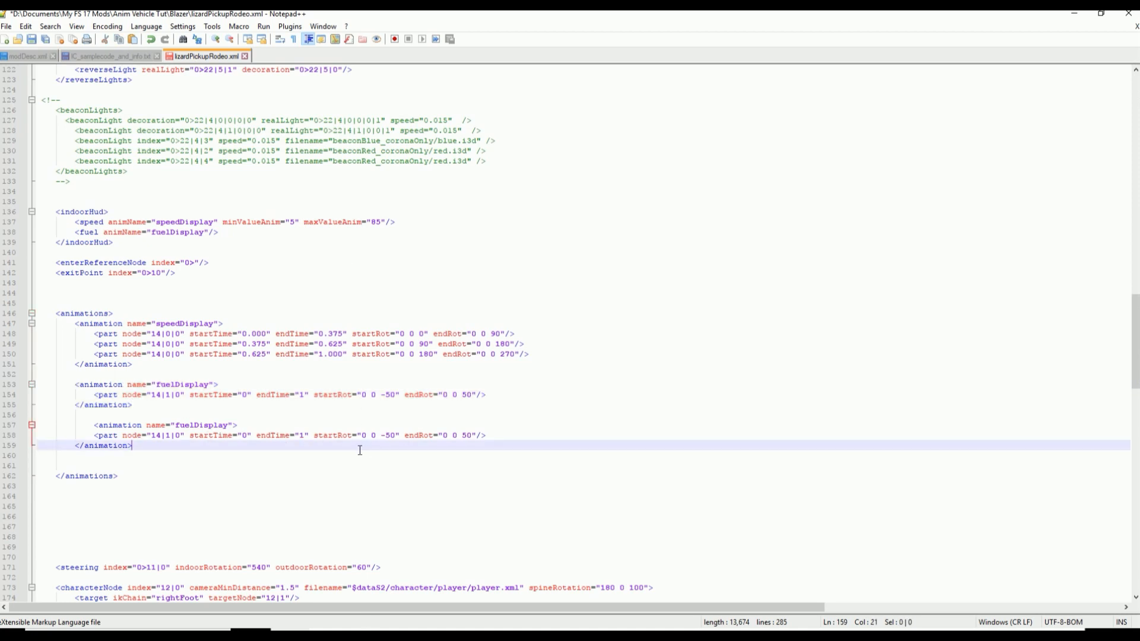
Step: Switch to GIANTS Editor, close BOTTOM_hatch by setting its X rotation to 180, and highlight that value
{"action": "key", "text": "alt+Tab"}
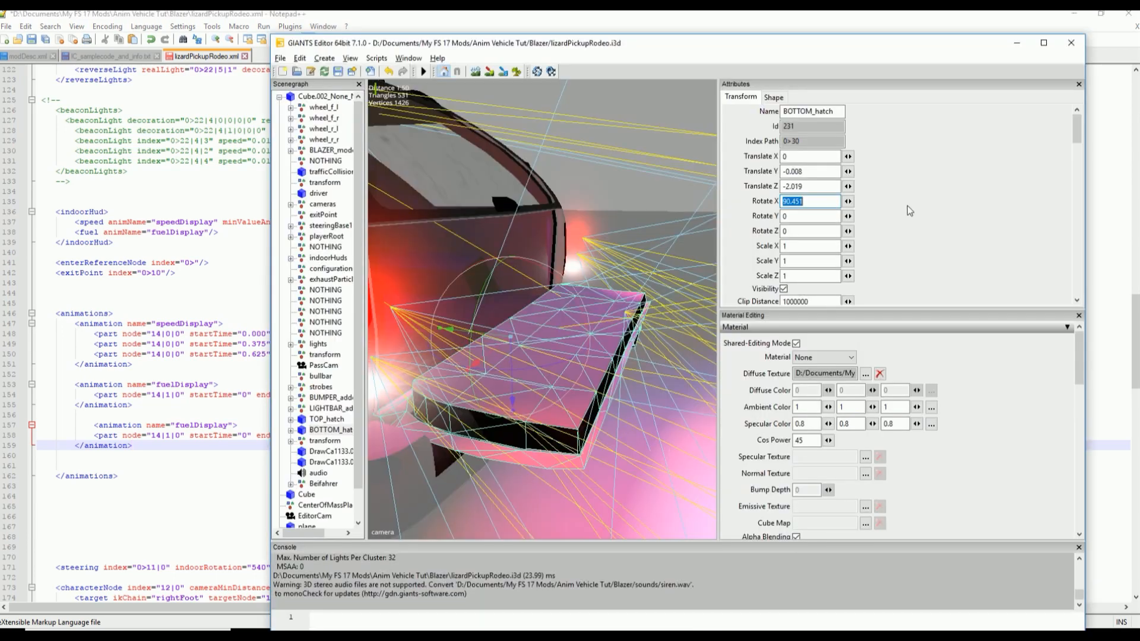
{"action": "left_click", "coordinate": [576, 300]}
{"action": "left_click_drag", "start_coordinate": [556, 277], "coordinate": [543, 262]}
{"action": "left_click_drag", "start_coordinate": [830, 203], "coordinate": [705, 203]}
{"action": "type", "text": "180"}
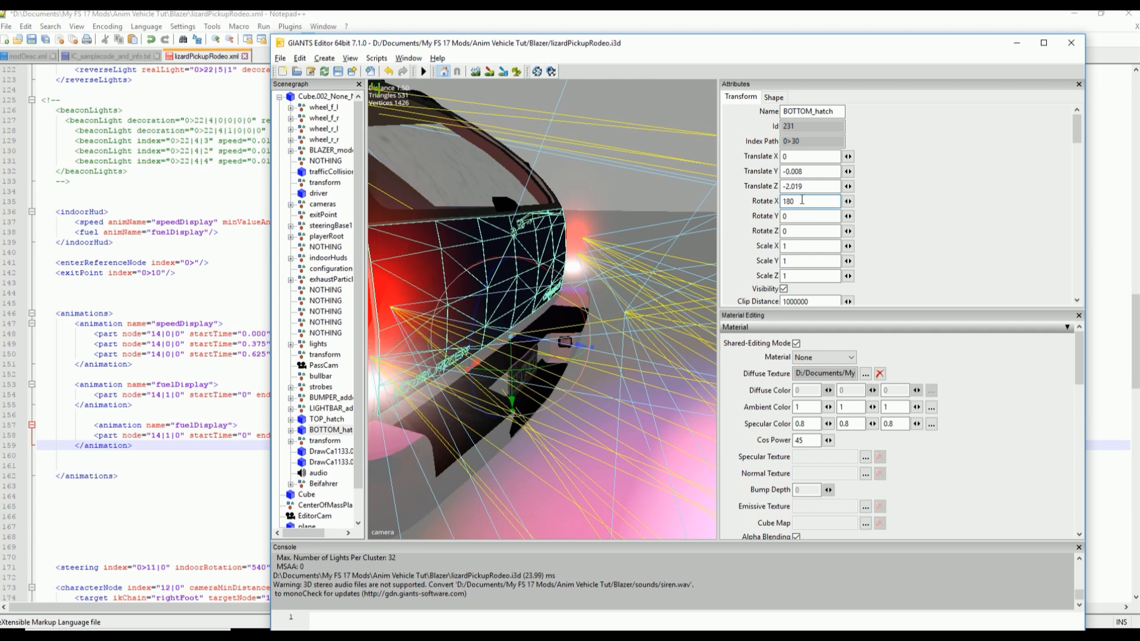
{"action": "left_click_drag", "start_coordinate": [837, 201], "coordinate": [760, 206]}
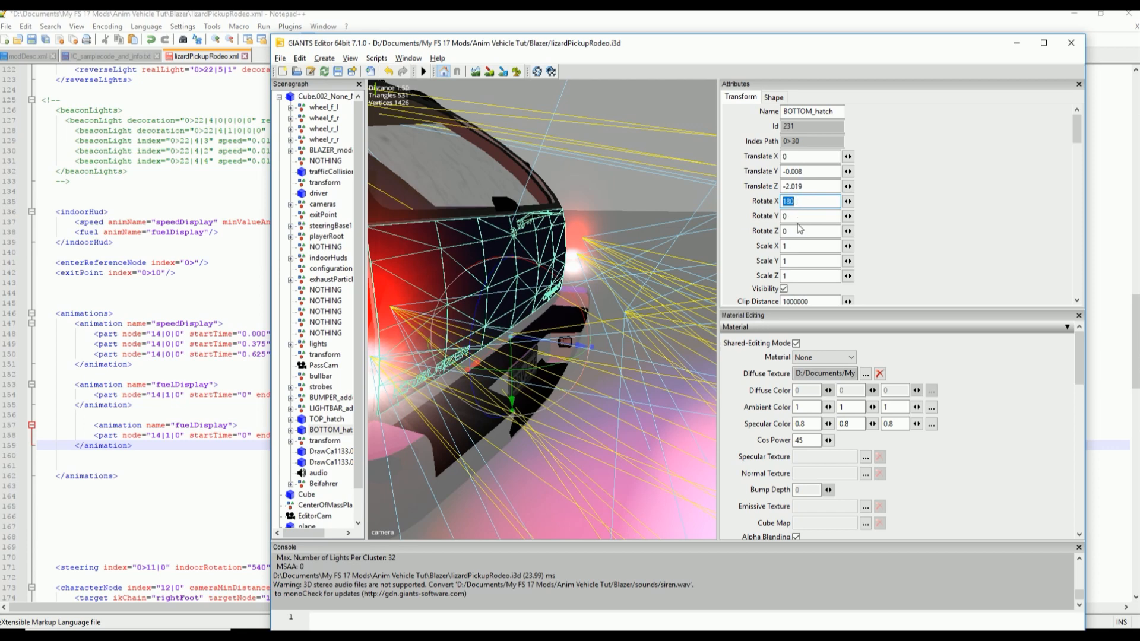
Step: Switch to Notepad++ and set startRot to 180 0 0 in the duplicated fuelDisplay animation
{"action": "left_click", "coordinate": [159, 461]}
{"action": "double_click", "coordinate": [367, 436]}
{"action": "type", "text": "180"}
{"action": "left_click_drag", "start_coordinate": [404, 435], "coordinate": [390, 435]}
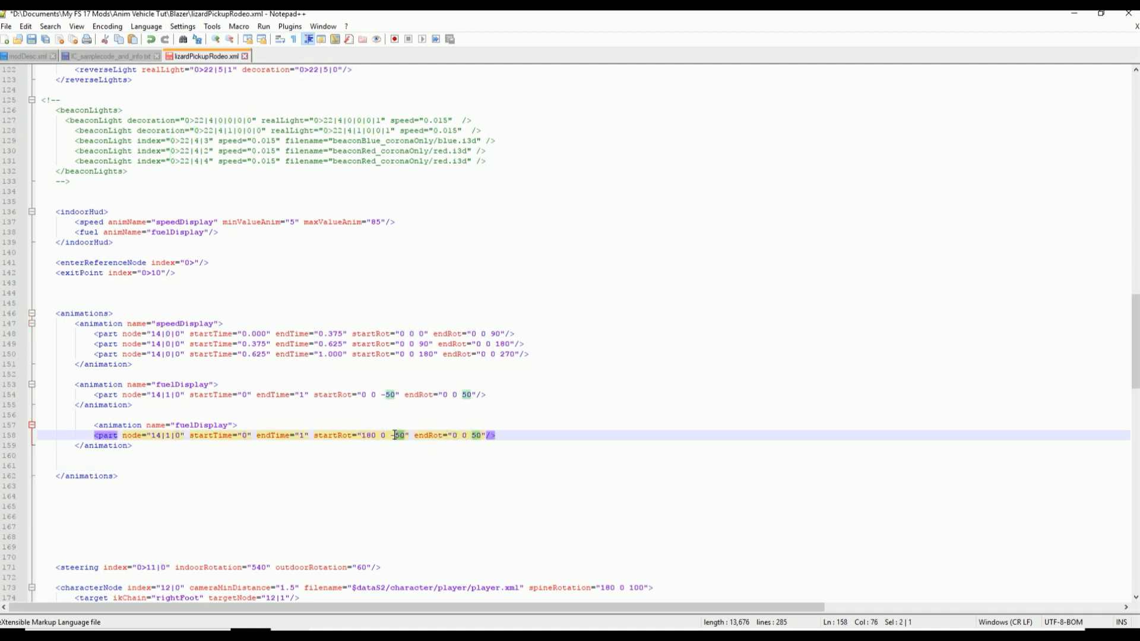
{"action": "type", "text": "0"}
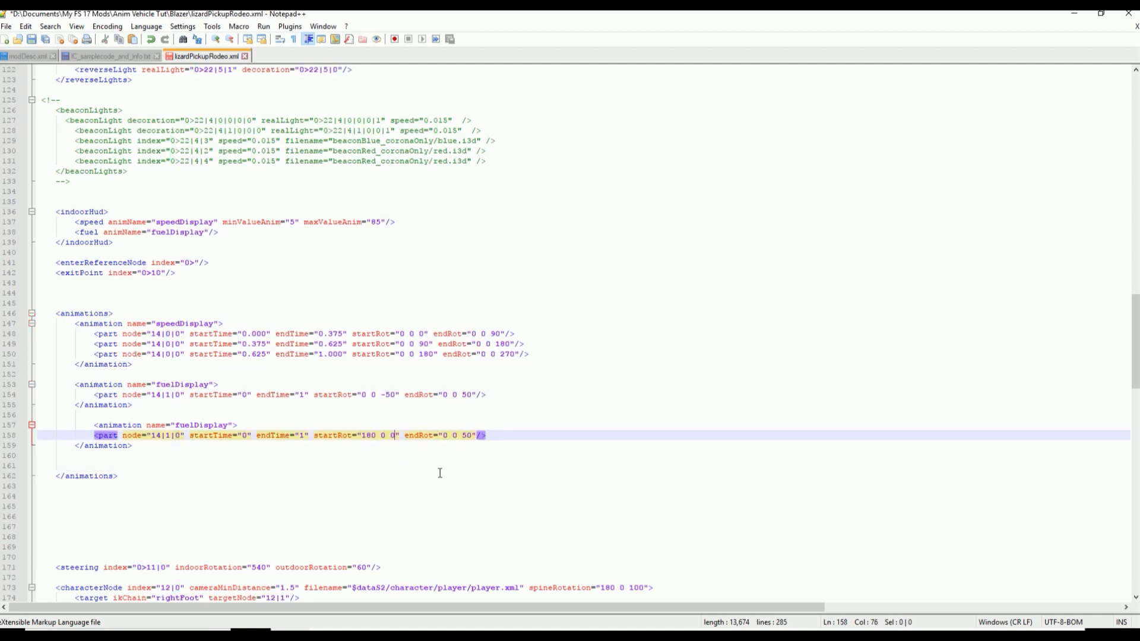
Step: Switch to GIANTS Editor, rotate BOTTOM_hatch open to an X rotation of 93.456, and copy that value
{"action": "left_click", "coordinate": [463, 634]}
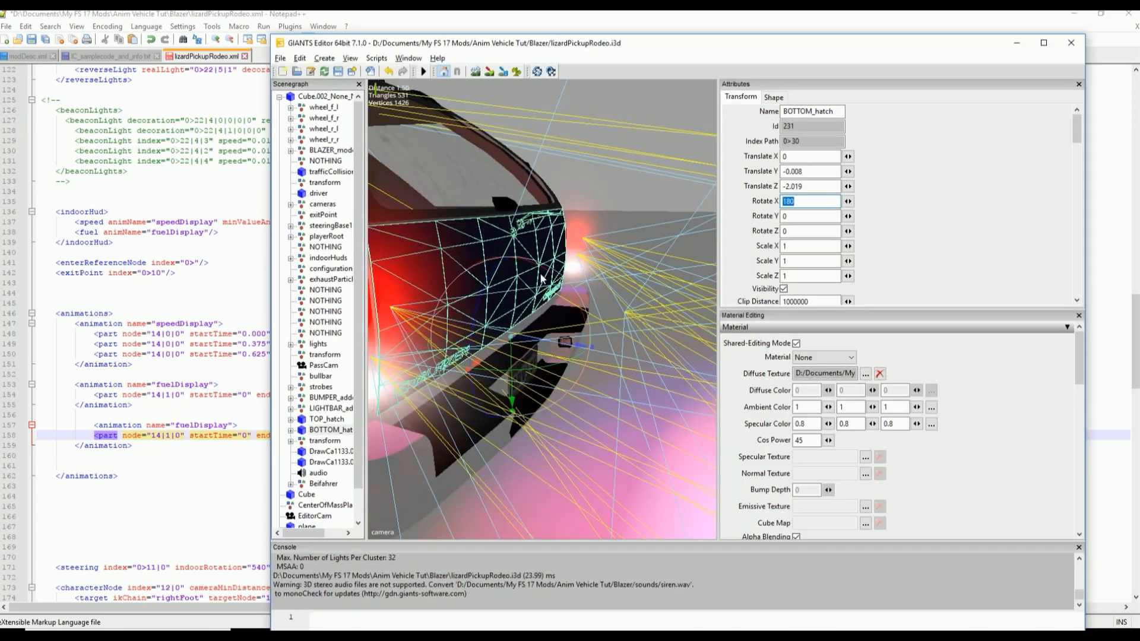
{"action": "left_click_drag", "start_coordinate": [543, 269], "coordinate": [622, 400]}
{"action": "left_click_drag", "start_coordinate": [822, 200], "coordinate": [770, 204]}
{"action": "key", "text": "ctrl+c"}
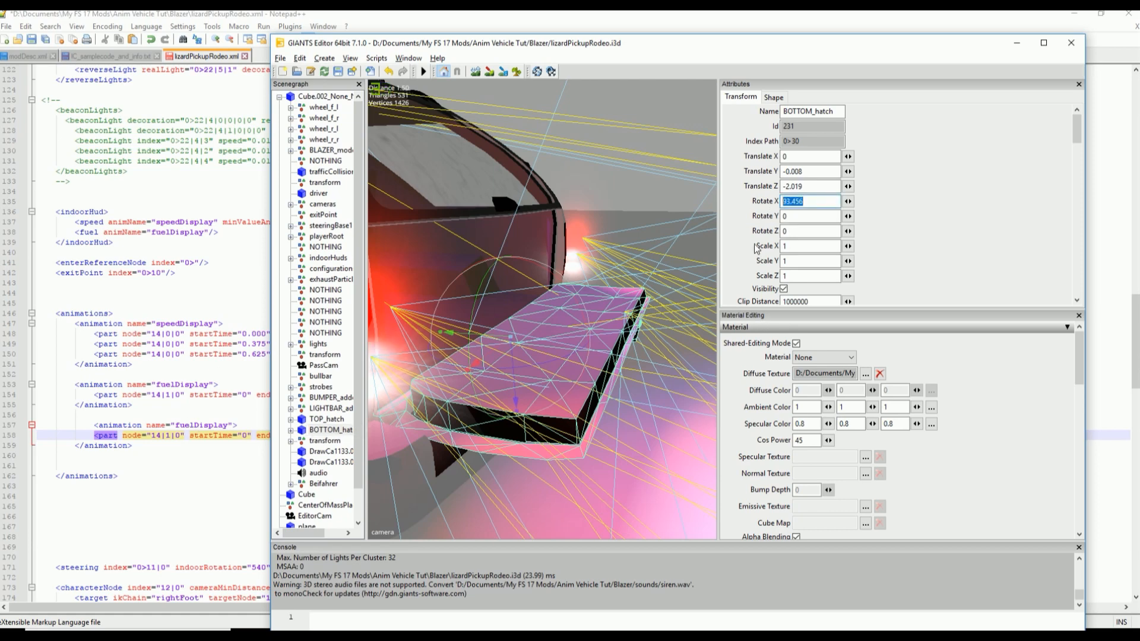
Step: Back in Notepad++, set endRot of the duplicated animation to 93.456 0 0 using the copied hatch rotation
{"action": "left_click", "coordinate": [146, 425]}
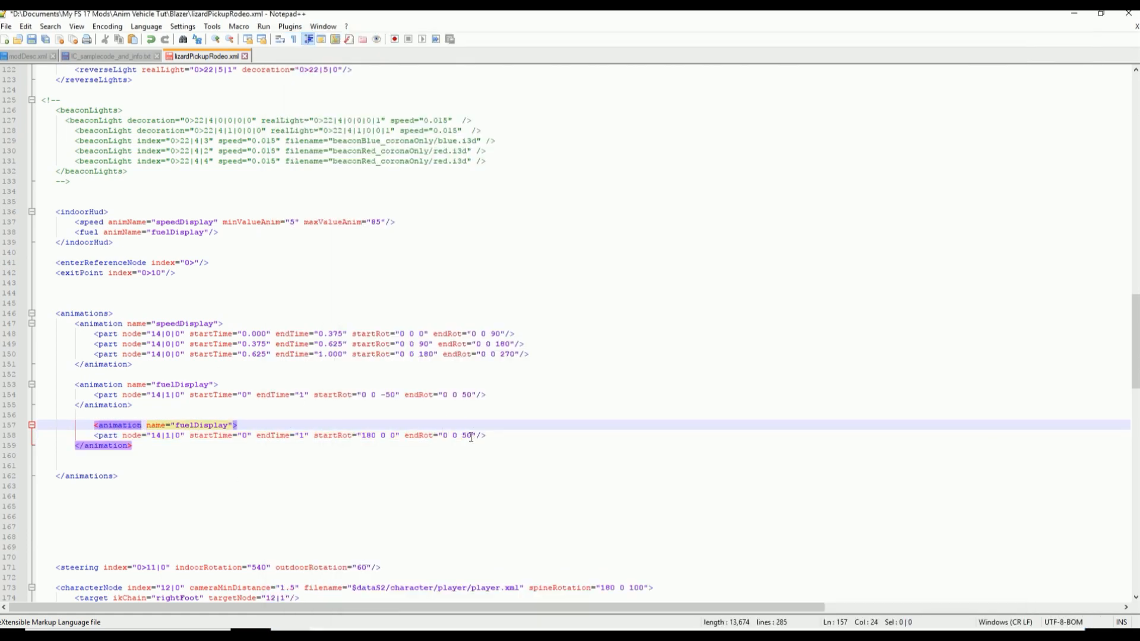
{"action": "left_click", "coordinate": [443, 438]}
{"action": "key", "text": "Delete"}
{"action": "key", "text": "ctrl+v"}
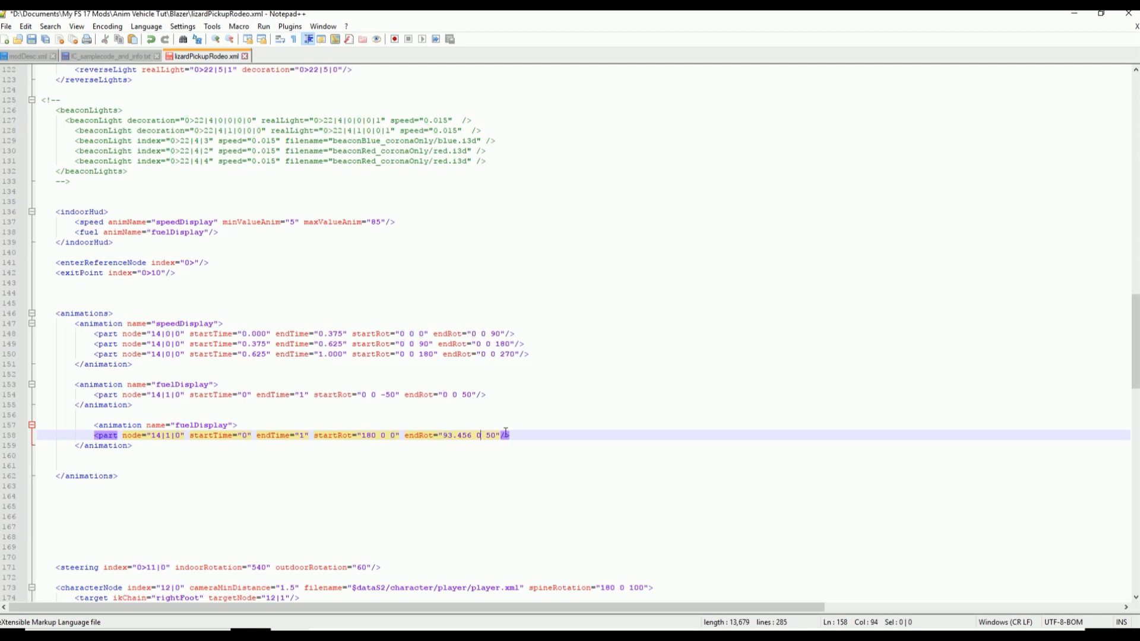
{"action": "left_click", "coordinate": [492, 438]}
{"action": "key", "text": "BackSpace"}
Step: Check the opened hatch in GIANTS Editor, then return to Notepad++ and rename the duplicated animation Trunk
{"action": "key", "text": "alt+Tab"}
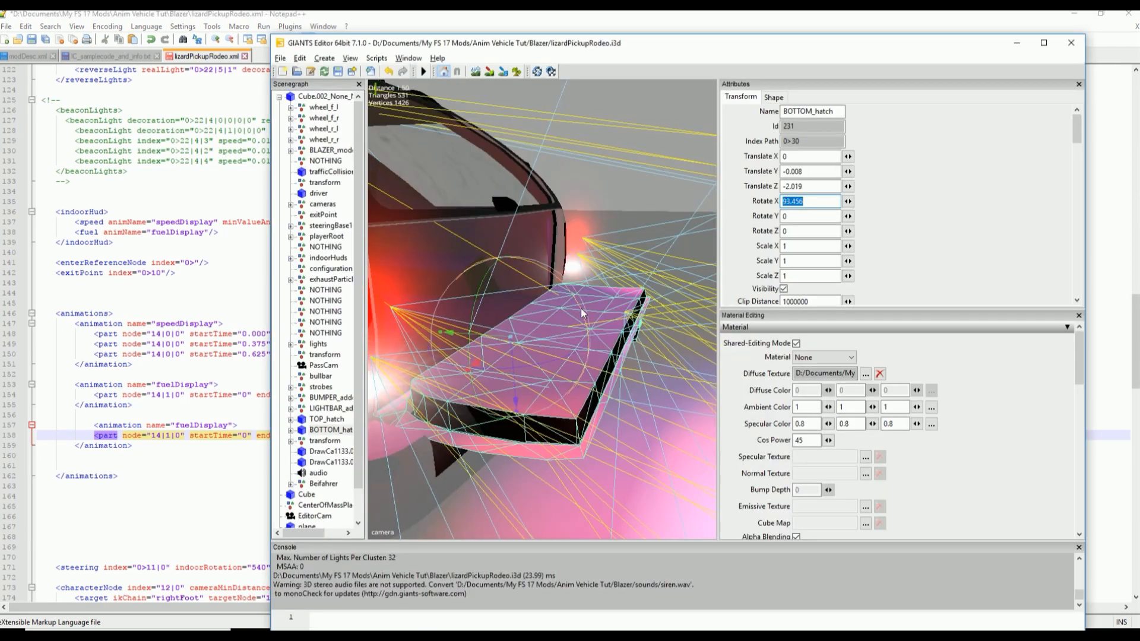
{"action": "key", "text": "alt+Tab"}
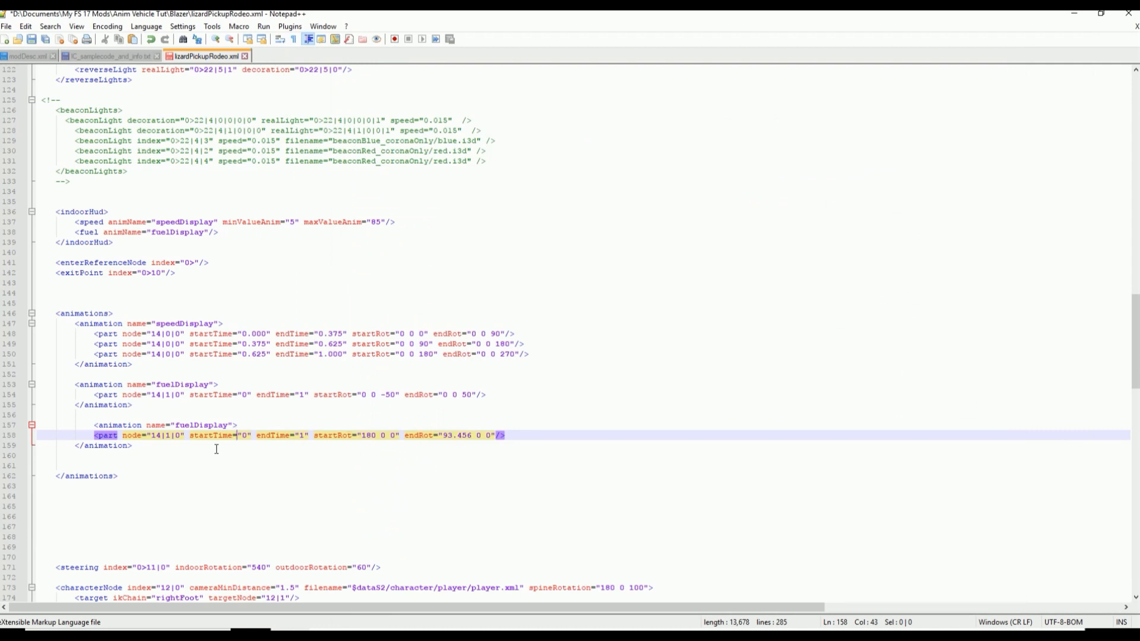
{"action": "double_click", "coordinate": [202, 421]}
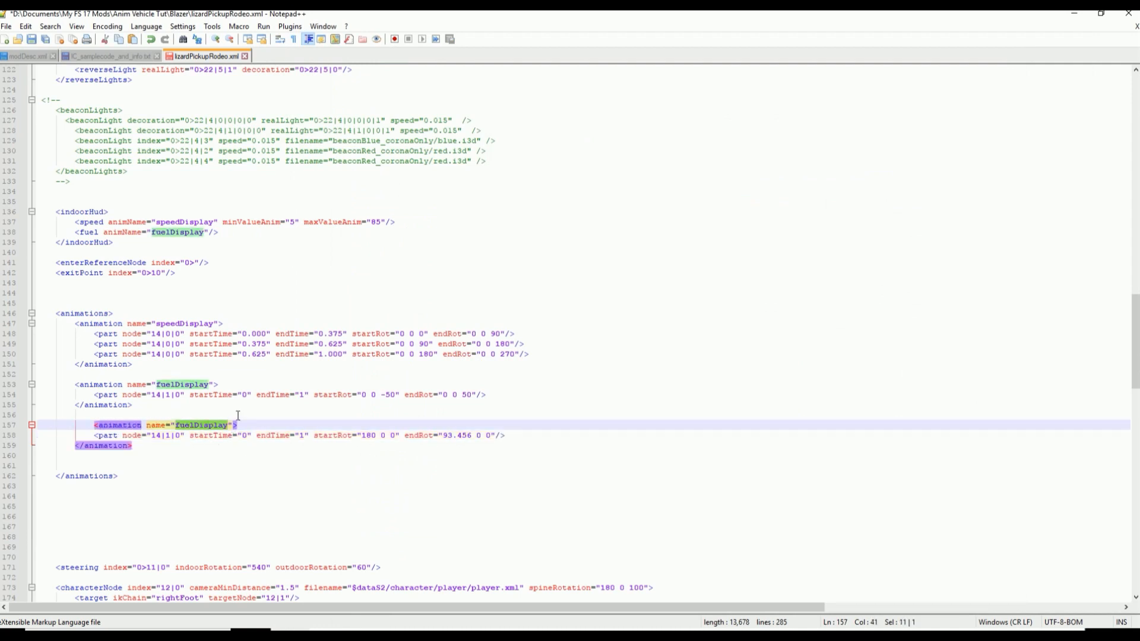
{"action": "type", "text": "Trunk"}
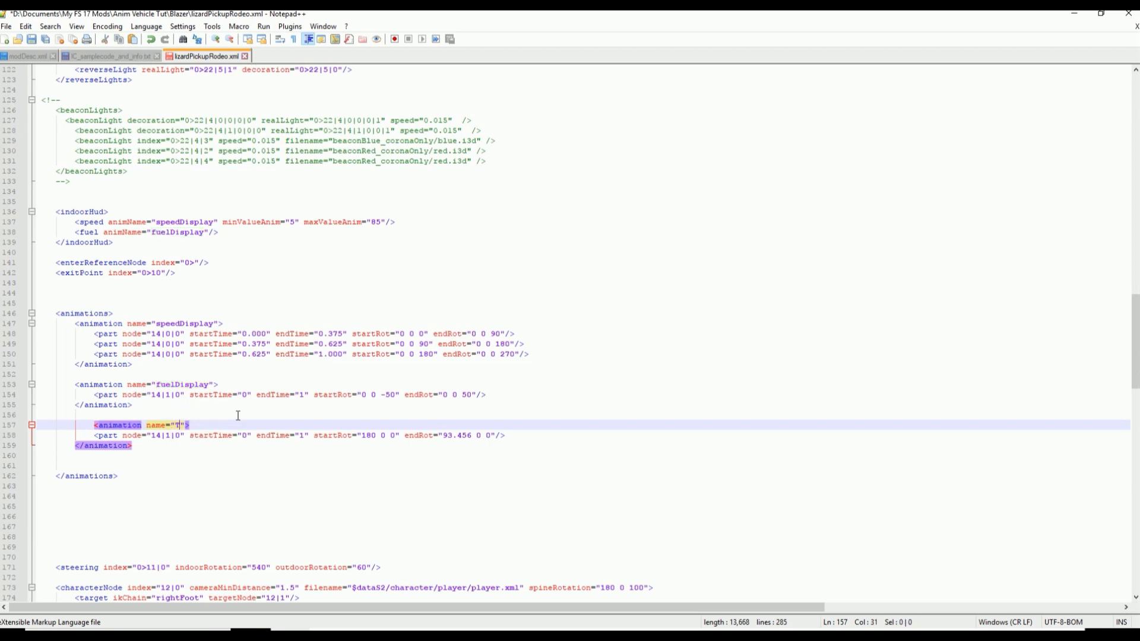
{"action": "left_click", "coordinate": [347, 427]}
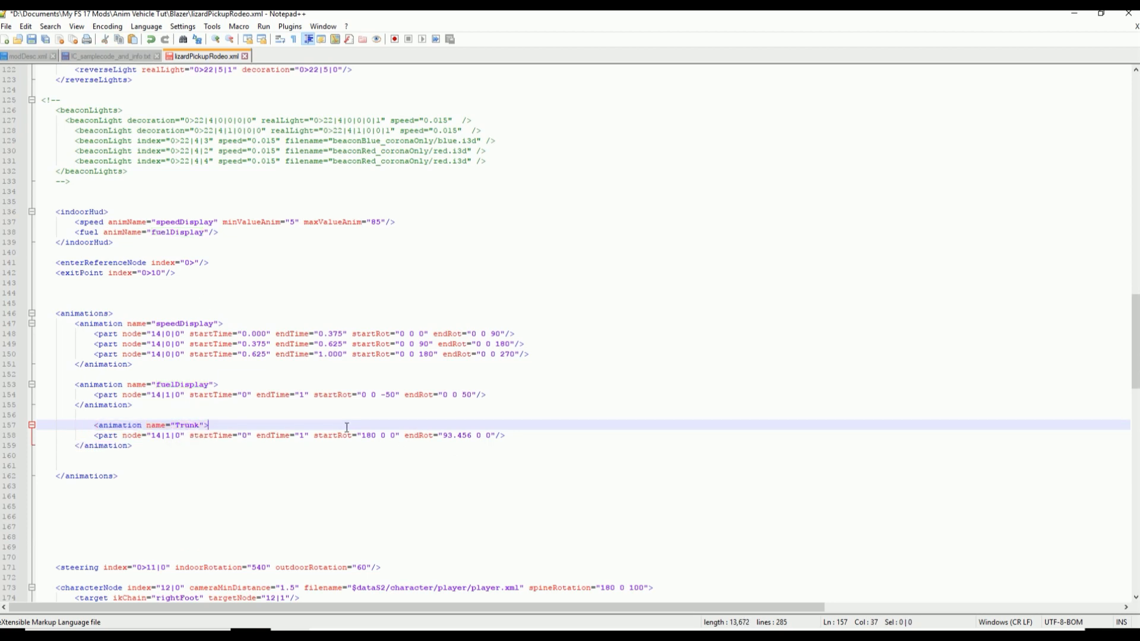
Step: Look up the index path of BOTTOM_hatch in GIANTS Editor and set the Trunk animation's part node to 0>30 in Notepad++
{"action": "key", "text": "alt+Tab"}
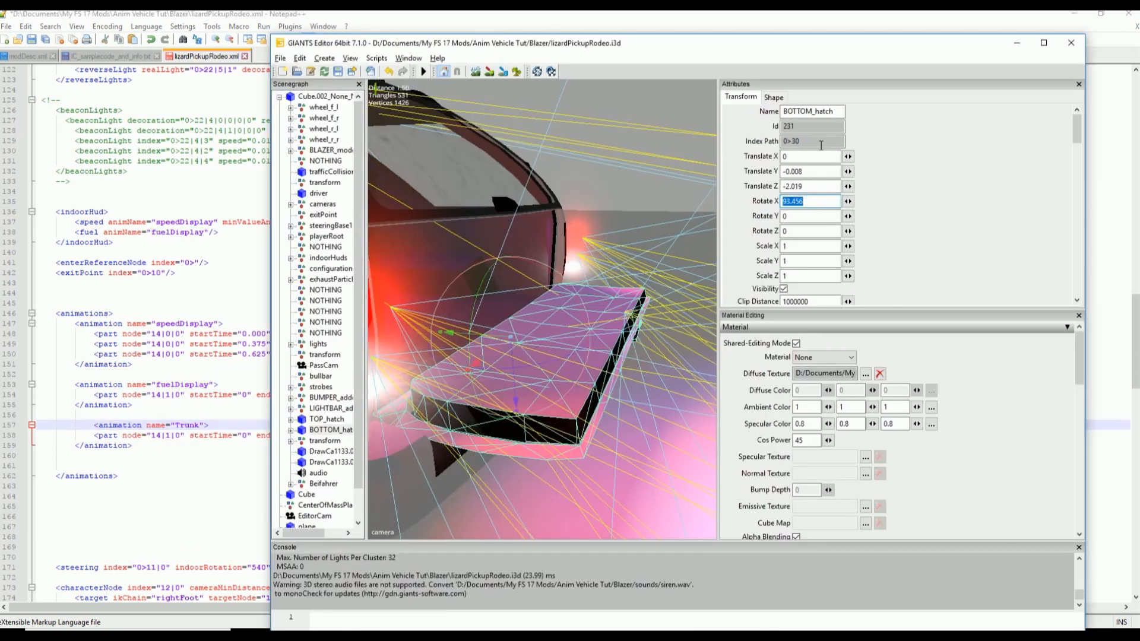
{"action": "left_click", "coordinate": [183, 437]}
{"action": "left_click_drag", "start_coordinate": [181, 437], "coordinate": [152, 437]}
{"action": "type", "text": "0>30"}
{"action": "key", "text": "Down"}
{"action": "key", "text": "Down"}
{"action": "key", "text": "Down"}
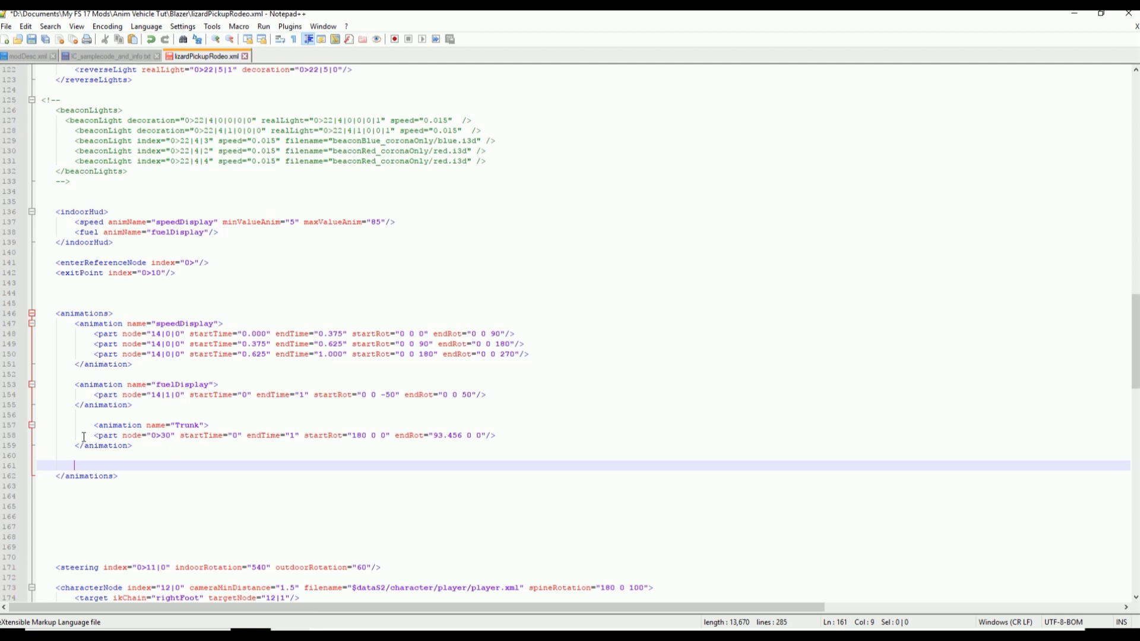
Step: Remove the extra indentation before the Trunk animation's opening tag to align it with the other animations
{"action": "left_click_drag", "start_coordinate": [94, 426], "coordinate": [75, 426]}
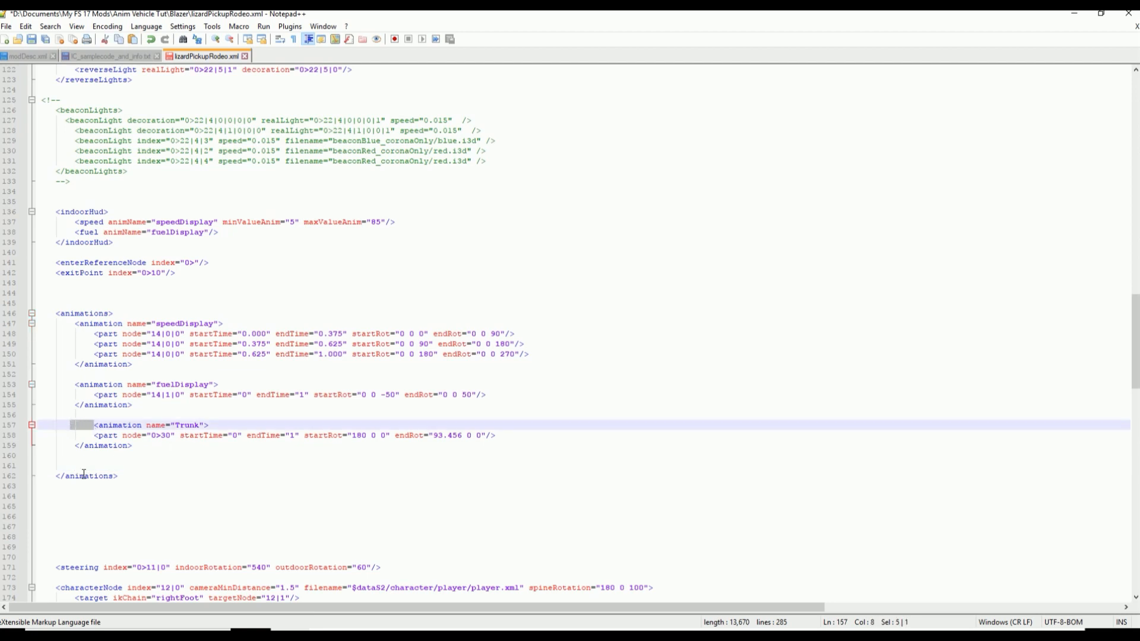
{"action": "key", "text": "Delete"}
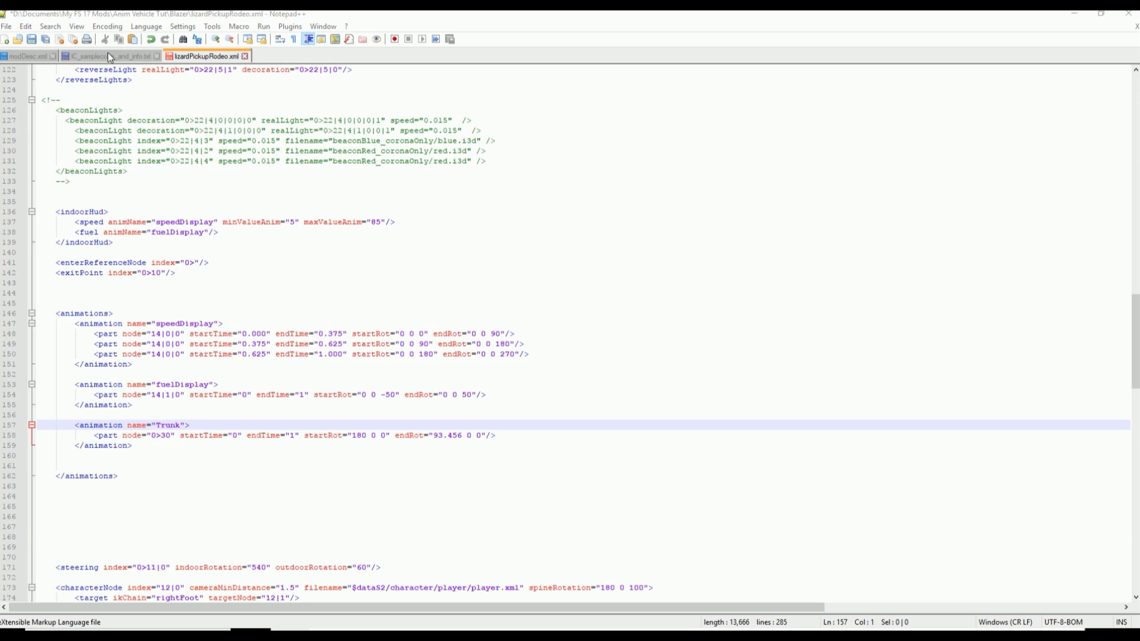
{"action": "left_click", "coordinate": [258, 435]}
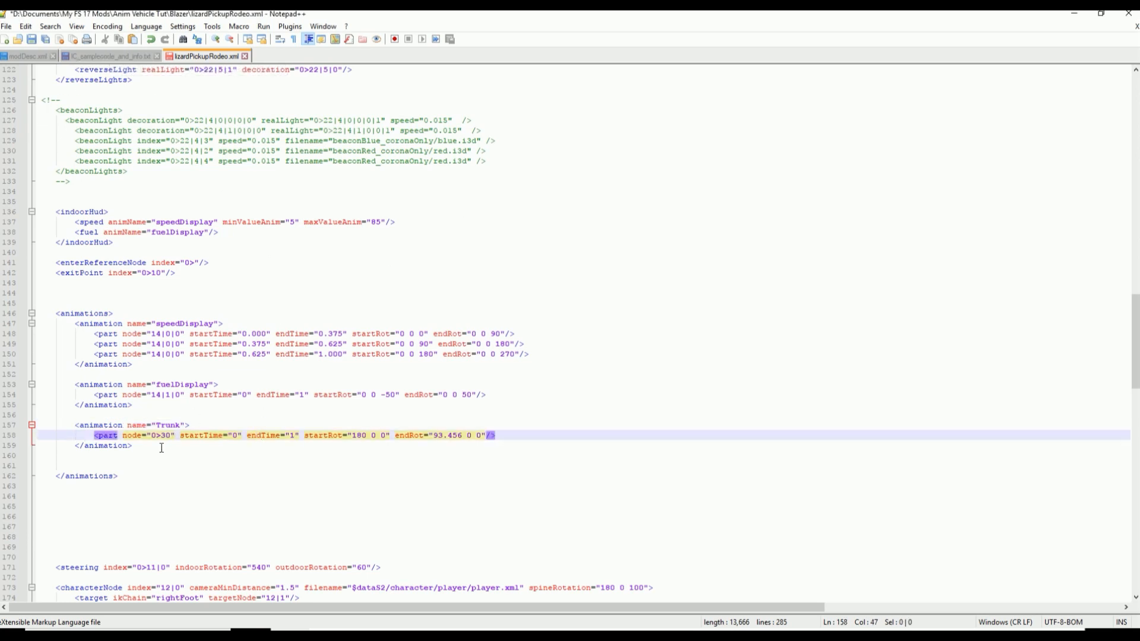
Step: Copy the animatedVehicle specialization line from modDesc.xml into IC_samplecode_and_info.txt, below the important first steps
{"action": "left_click", "coordinate": [33, 57]}
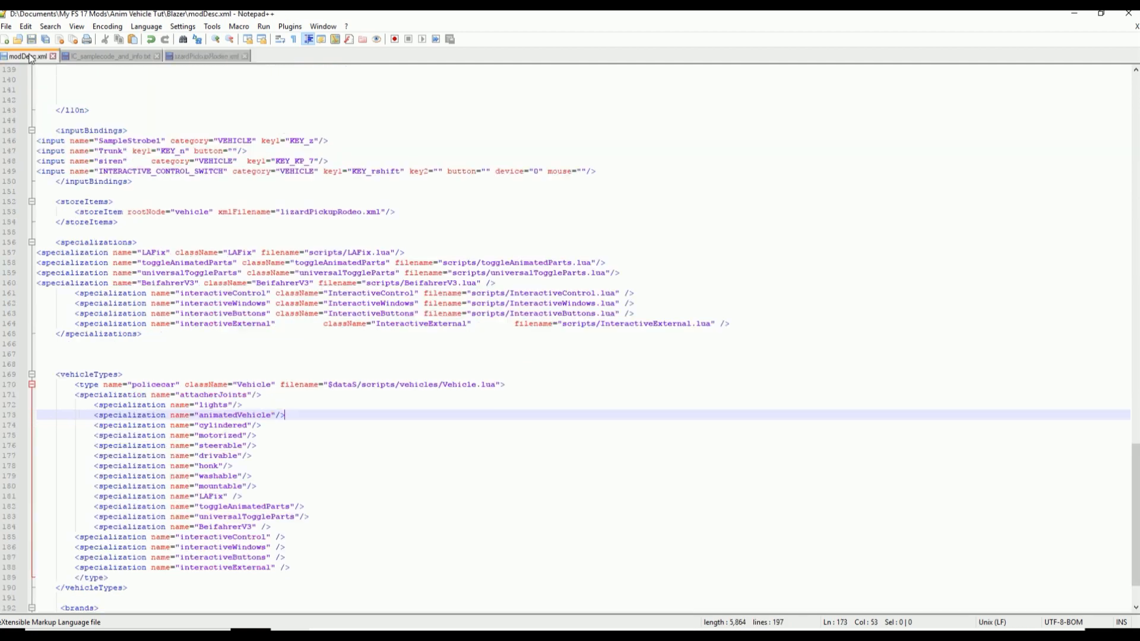
{"action": "left_click_drag", "start_coordinate": [301, 415], "coordinate": [9, 416]}
{"action": "key", "text": "ctrl+c"}
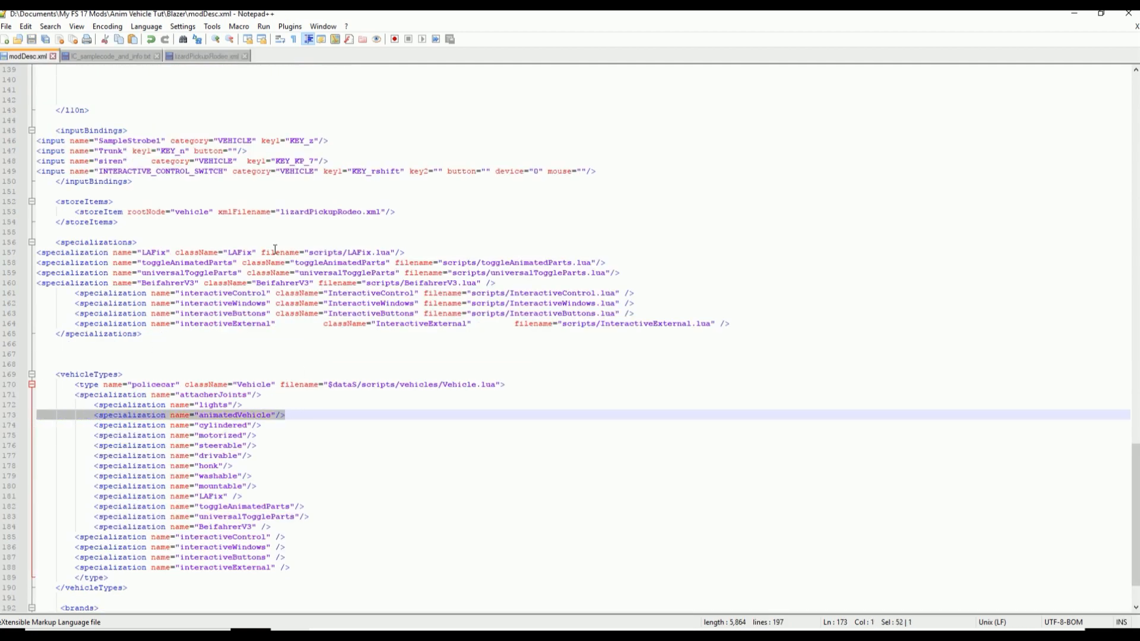
{"action": "left_click", "coordinate": [109, 54]}
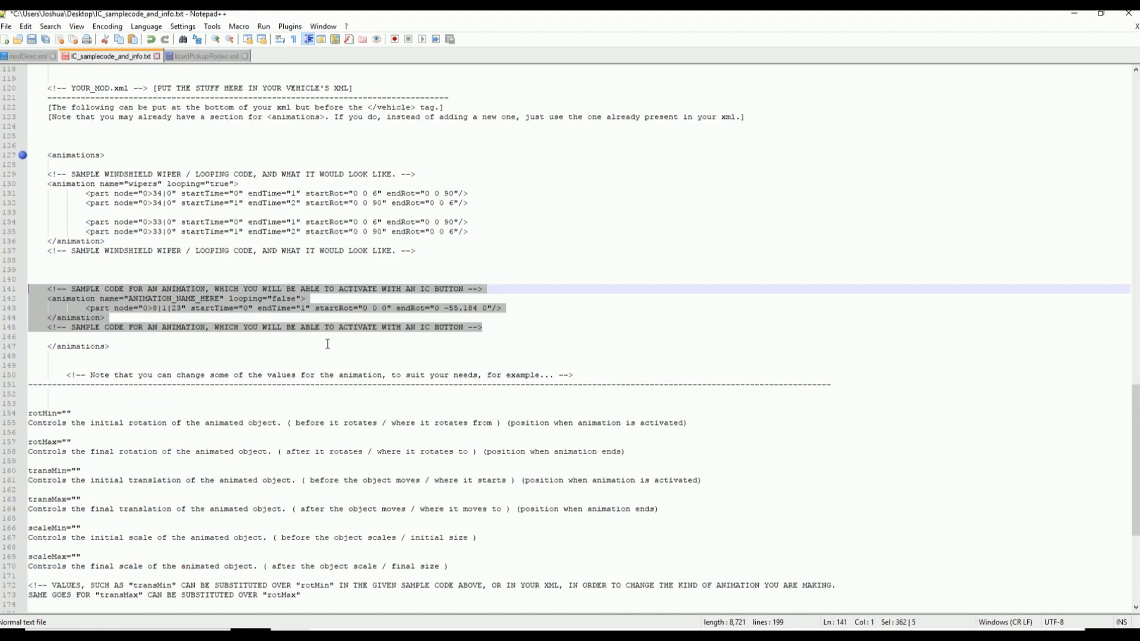
{"action": "scroll", "coordinate": [327, 344], "scroll_direction": "up", "scroll_amount": 3}
{"action": "left_click", "coordinate": [53, 221]}
{"action": "scroll", "coordinate": [160, 215], "scroll_direction": "up", "scroll_amount": 2}
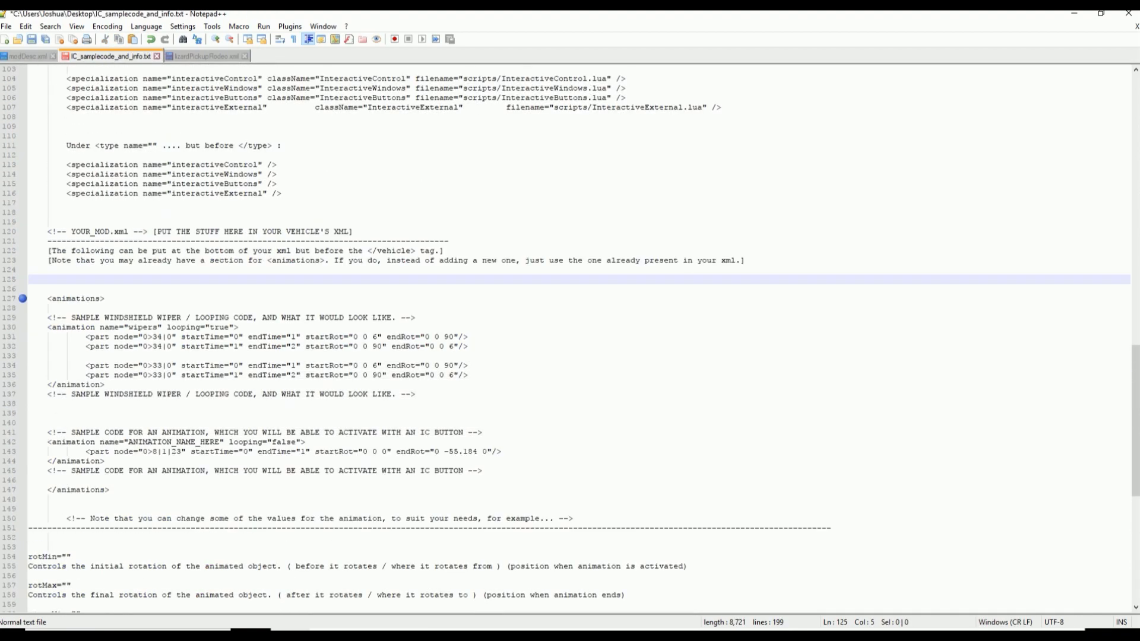
{"action": "left_click_drag", "start_coordinate": [1135, 435], "coordinate": [1107, 138]}
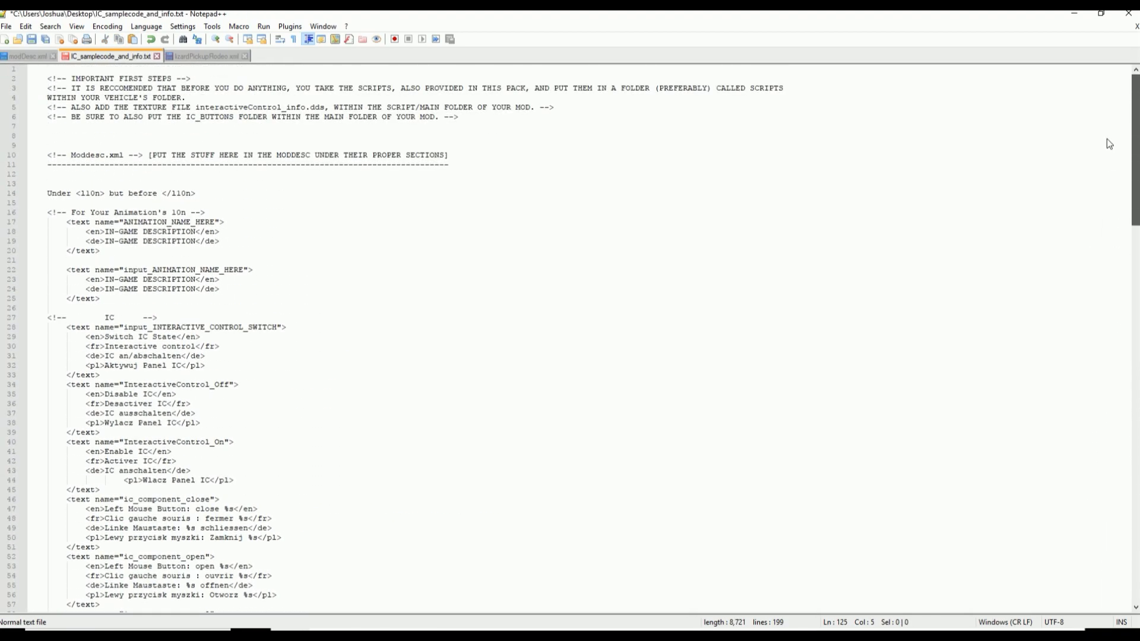
{"action": "left_click", "coordinate": [331, 126]}
{"action": "key", "text": "Return"}
{"action": "key", "text": "ctrl+v"}
Step: Return to modDesc.xml and examine the Trunk input line in the inputBindings section
{"action": "left_click", "coordinate": [37, 55]}
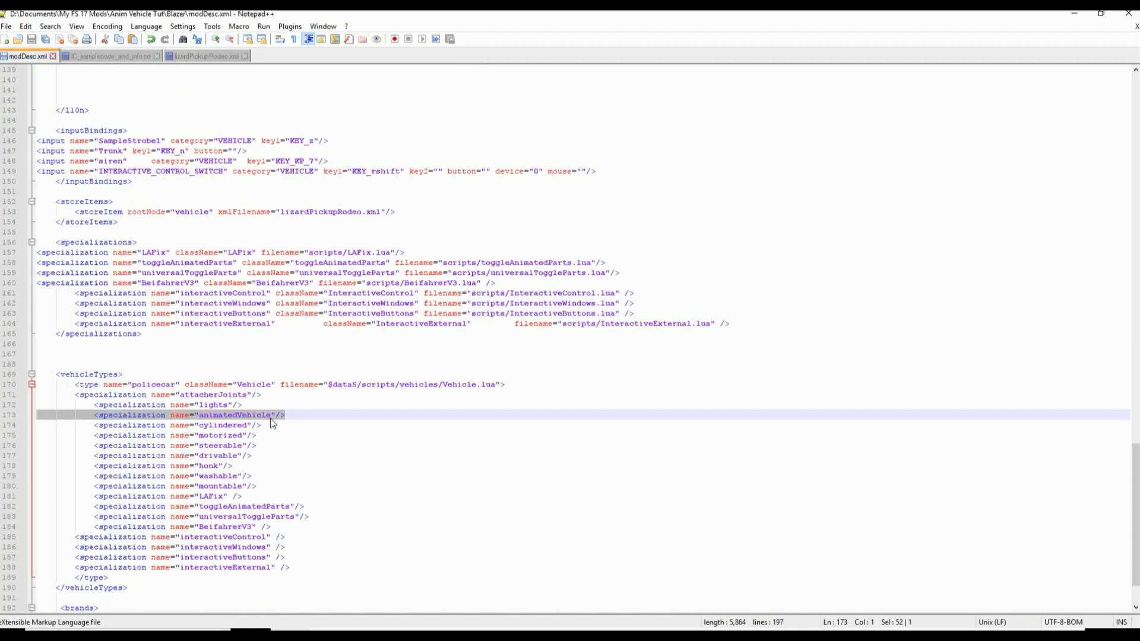
{"action": "scroll", "coordinate": [137, 407], "scroll_direction": "up", "scroll_amount": 8}
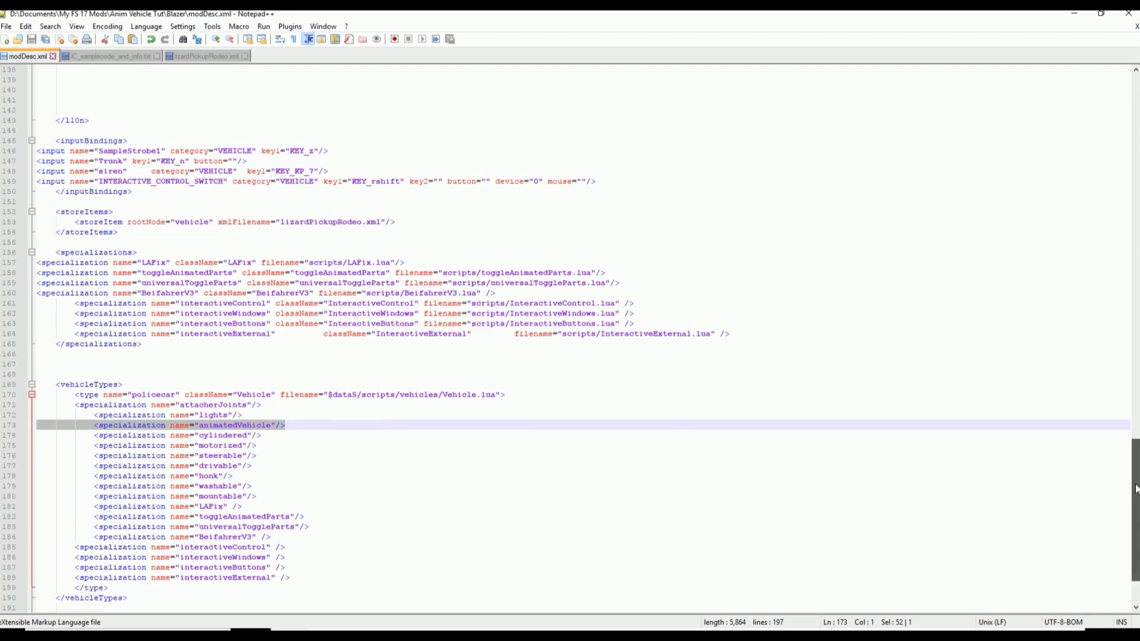
{"action": "left_click", "coordinate": [145, 413]}
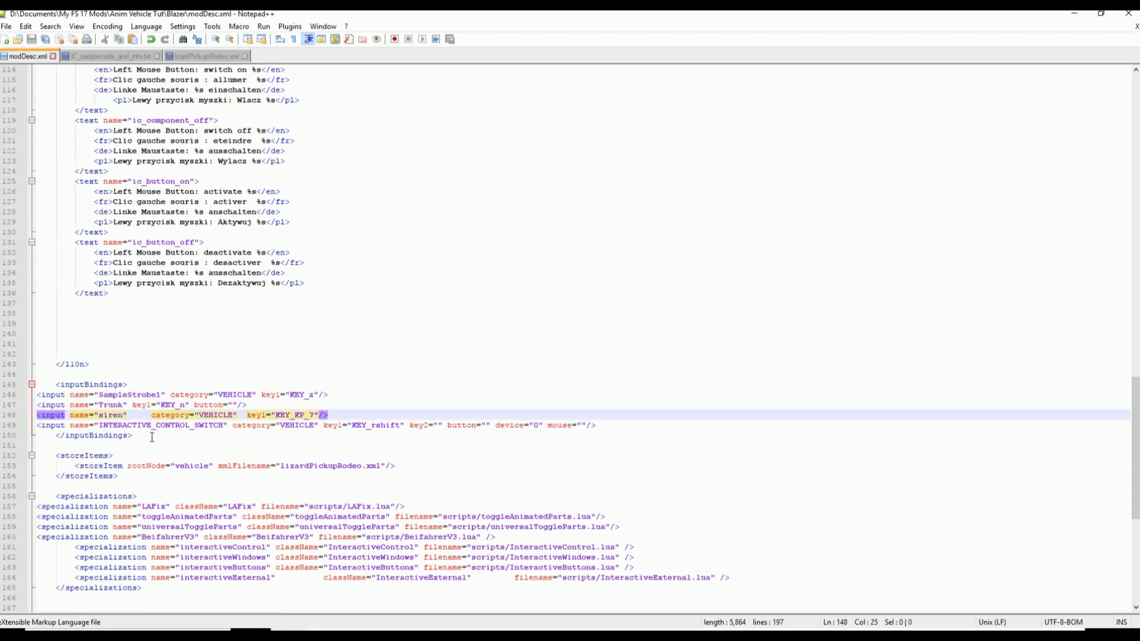
{"action": "left_click", "coordinate": [273, 404]}
{"action": "left_click_drag", "start_coordinate": [273, 405], "coordinate": [13, 406]}
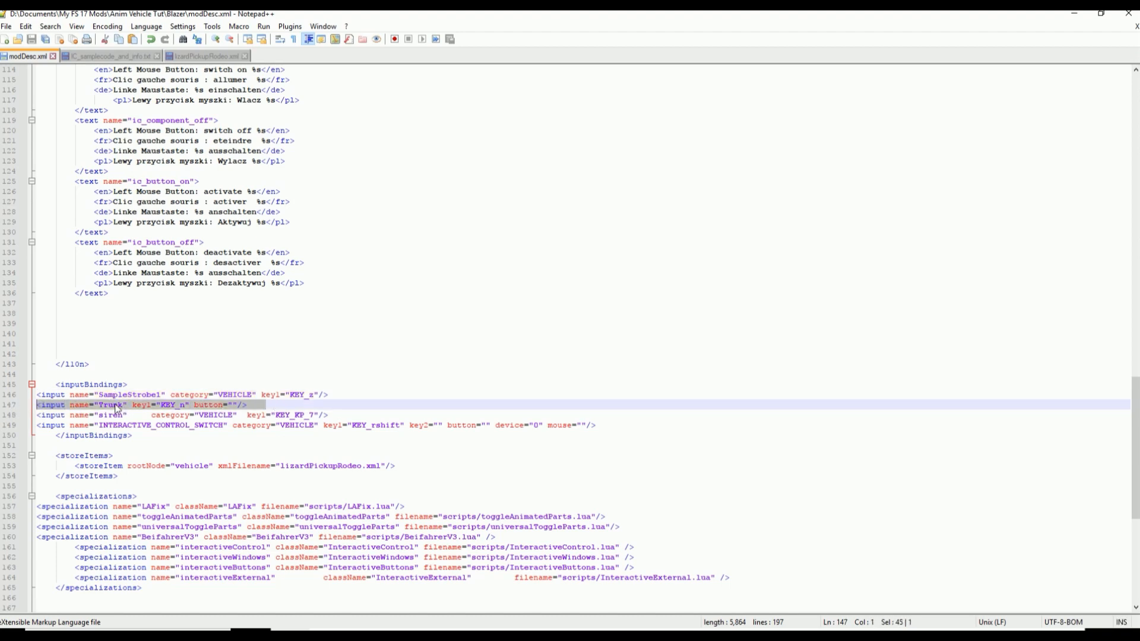
Step: Copy the two sample animation l10n text entries from IC_samplecode_and_info.txt to the end of the l10n section in modDesc.xml
{"action": "left_click", "coordinate": [110, 57]}
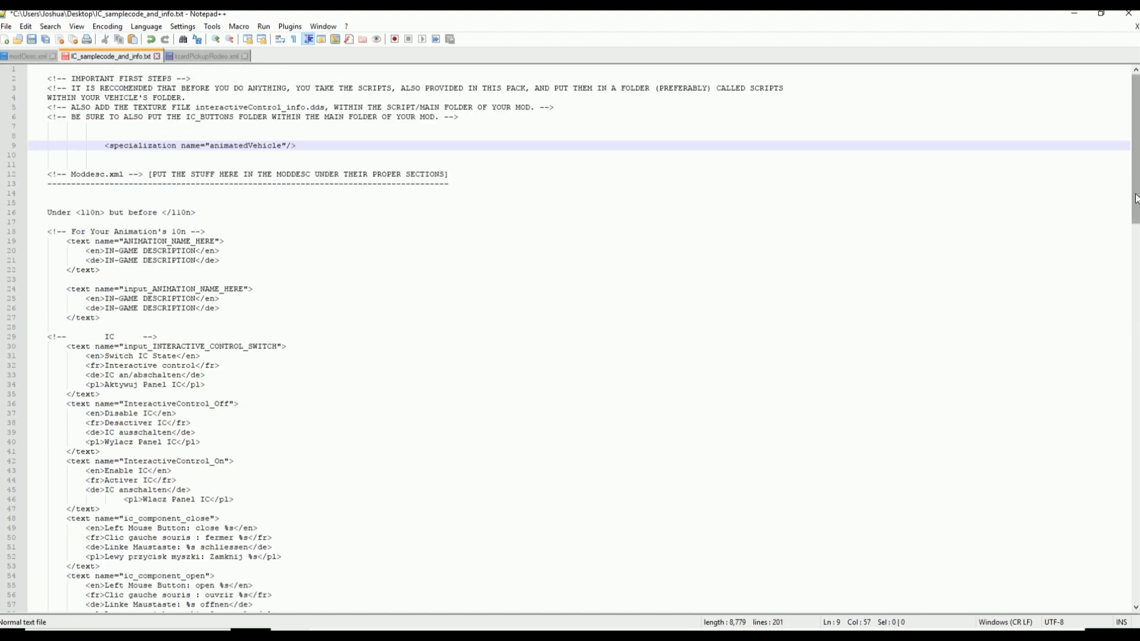
{"action": "scroll", "coordinate": [1136, 207], "scroll_direction": "down", "scroll_amount": 1}
{"action": "scroll", "coordinate": [1136, 206], "scroll_direction": "down", "scroll_amount": 20}
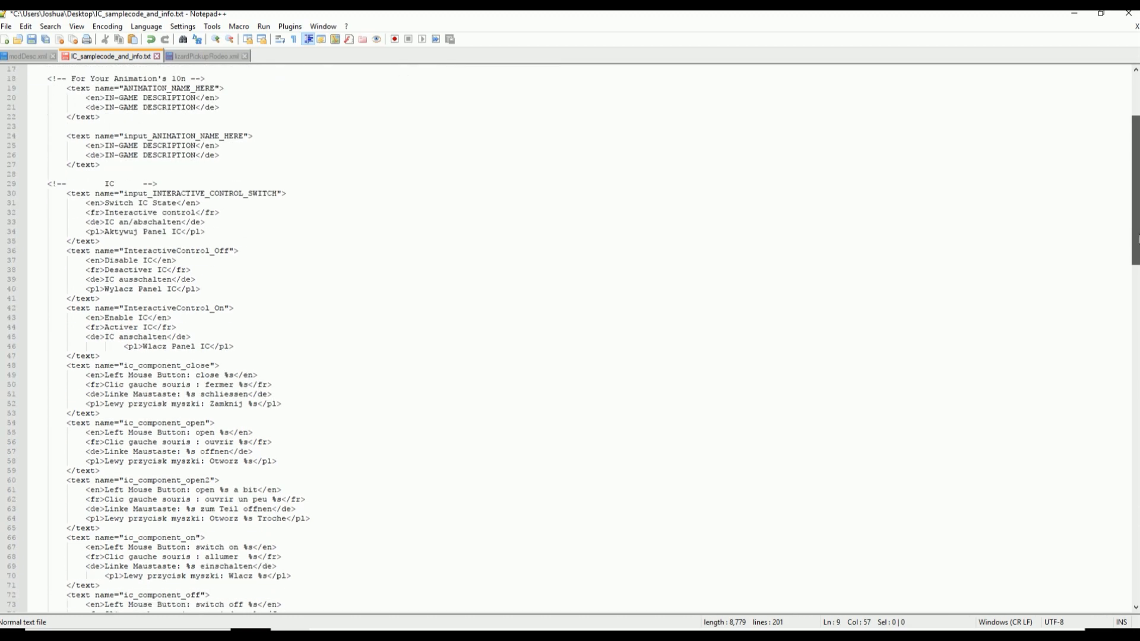
{"action": "scroll", "coordinate": [1123, 194], "scroll_direction": "up", "scroll_amount": 20}
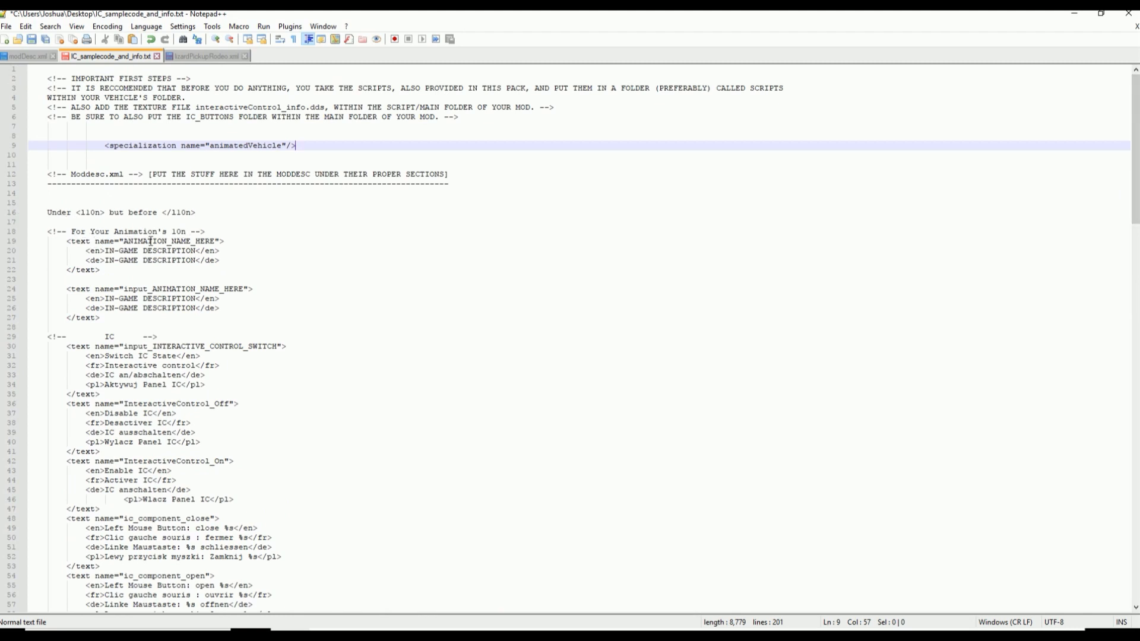
{"action": "double_click", "coordinate": [170, 242]}
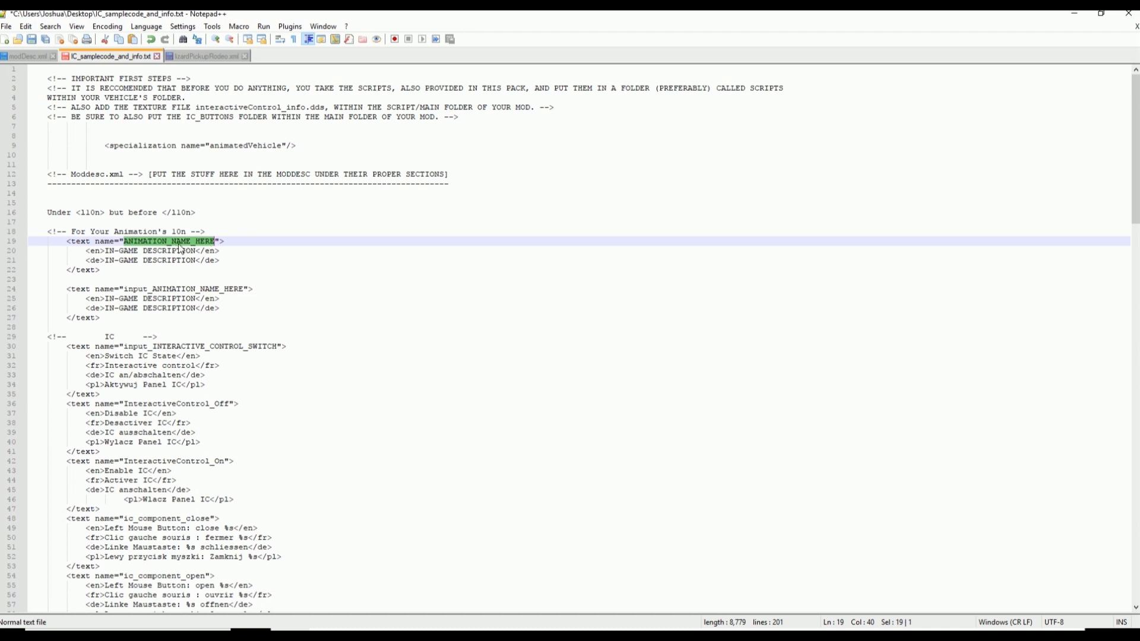
{"action": "left_click_drag", "start_coordinate": [110, 319], "coordinate": [5, 234]}
{"action": "key", "text": "ctrl+c"}
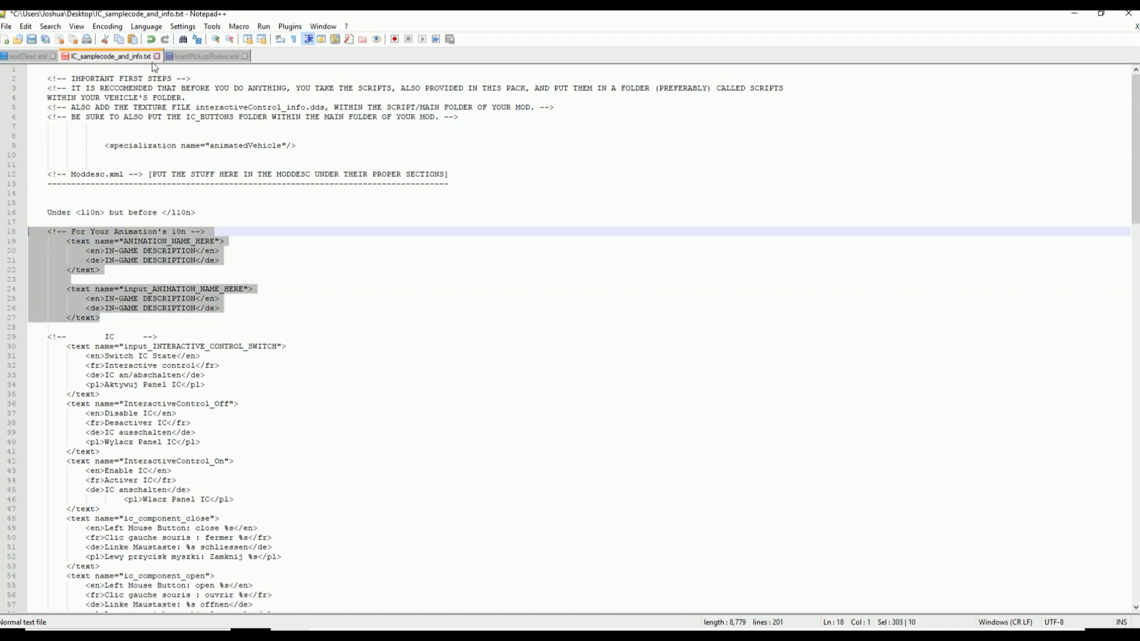
{"action": "left_click", "coordinate": [24, 56]}
{"action": "left_click", "coordinate": [186, 316]}
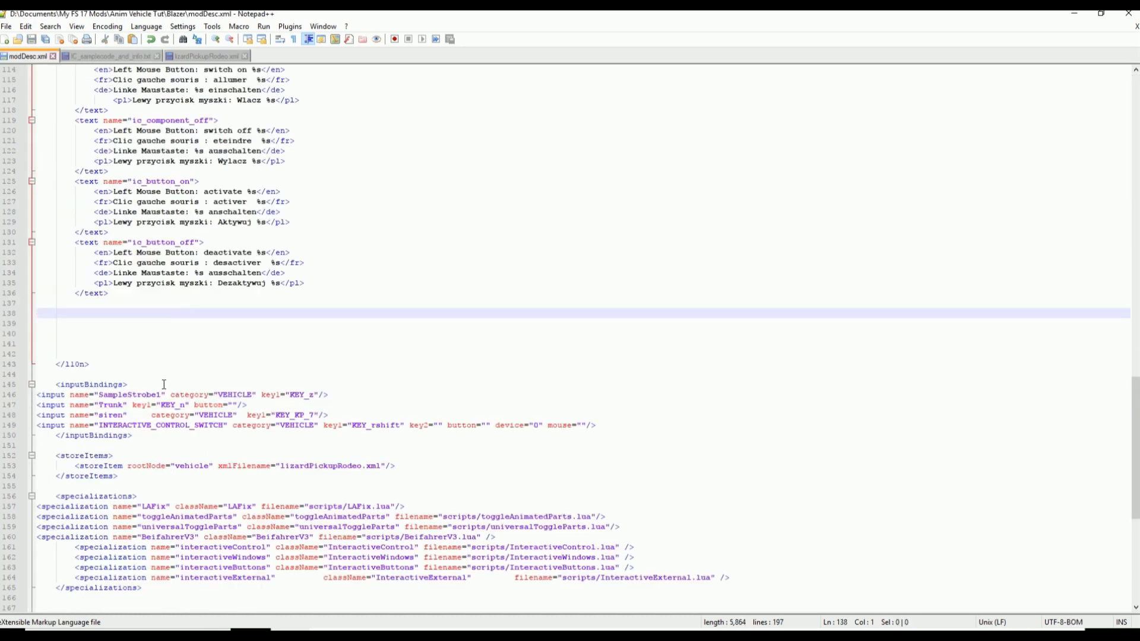
{"action": "scroll", "coordinate": [164, 384], "scroll_direction": "up", "scroll_amount": 2}
{"action": "key", "text": "ctrl+v"}
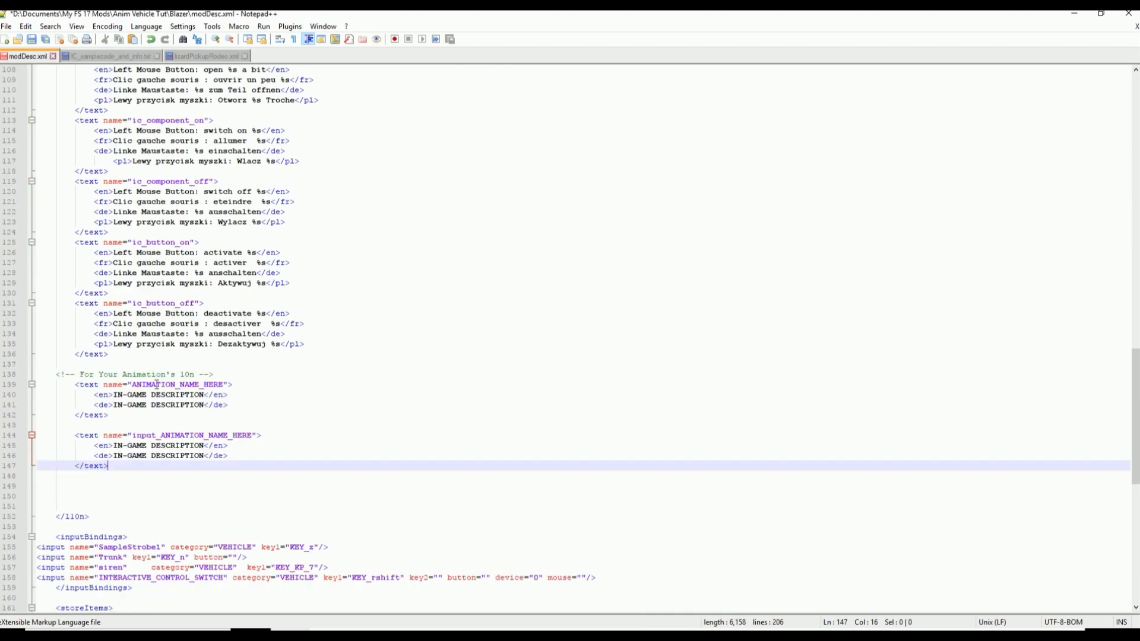
Step: Set the name of the first pasted l10n text entry to Trunk
{"action": "double_click", "coordinate": [172, 386]}
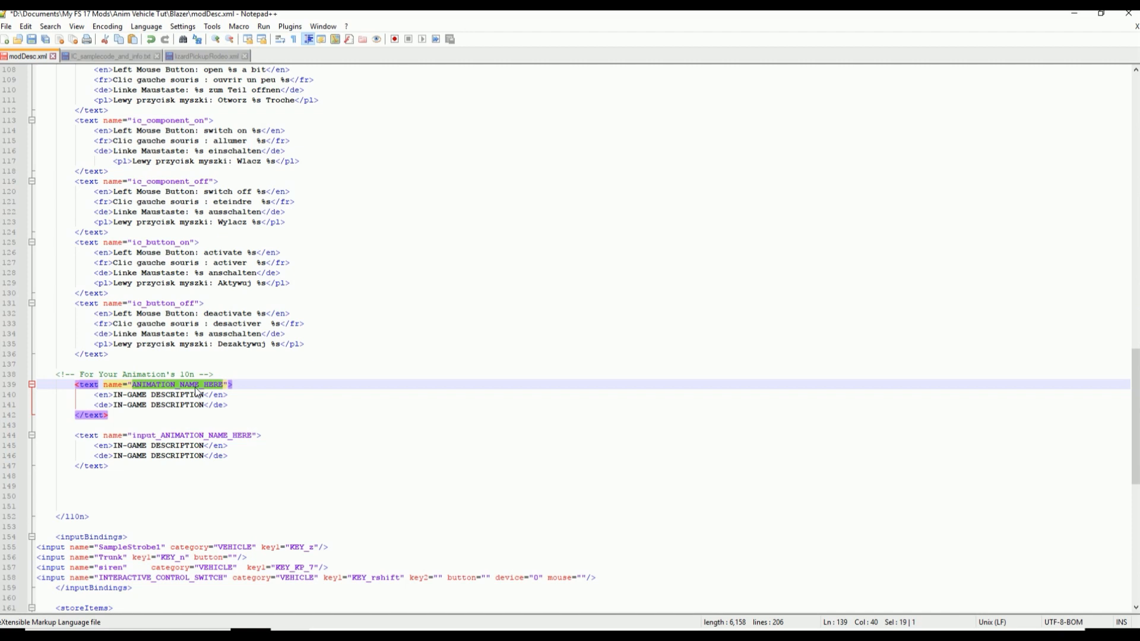
{"action": "type", "text": "Trunk"}
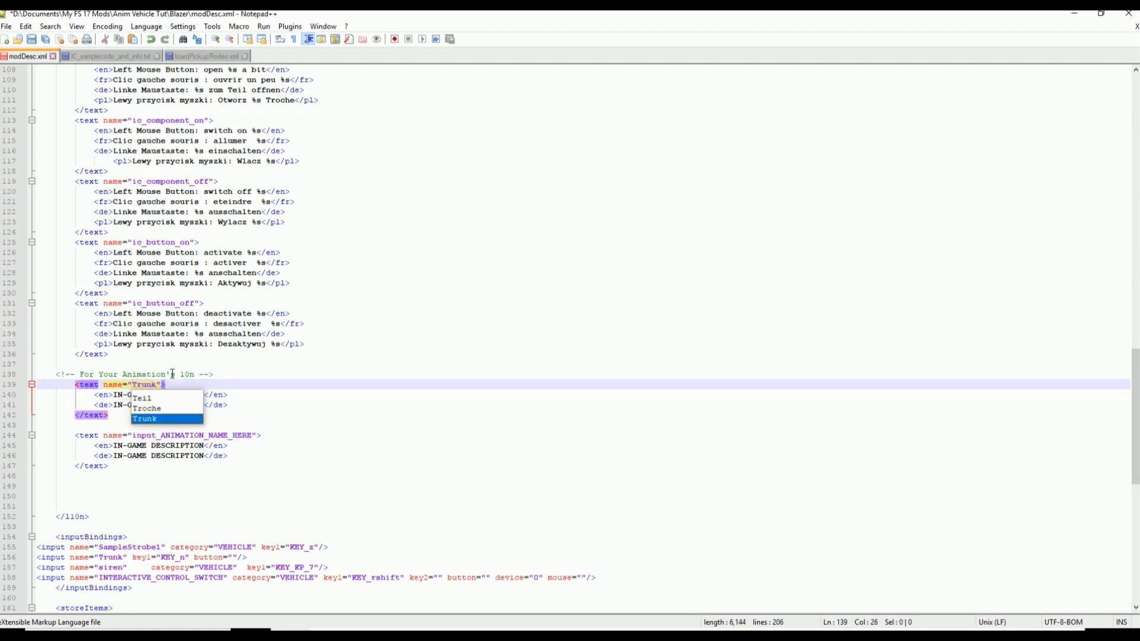
{"action": "left_click", "coordinate": [97, 420]}
Step: Set the name of the second pasted l10n text entry to input_Trunk
{"action": "double_click", "coordinate": [185, 436]}
{"action": "left_click", "coordinate": [161, 436]}
{"action": "left_click_drag", "start_coordinate": [161, 436], "coordinate": [252, 435]}
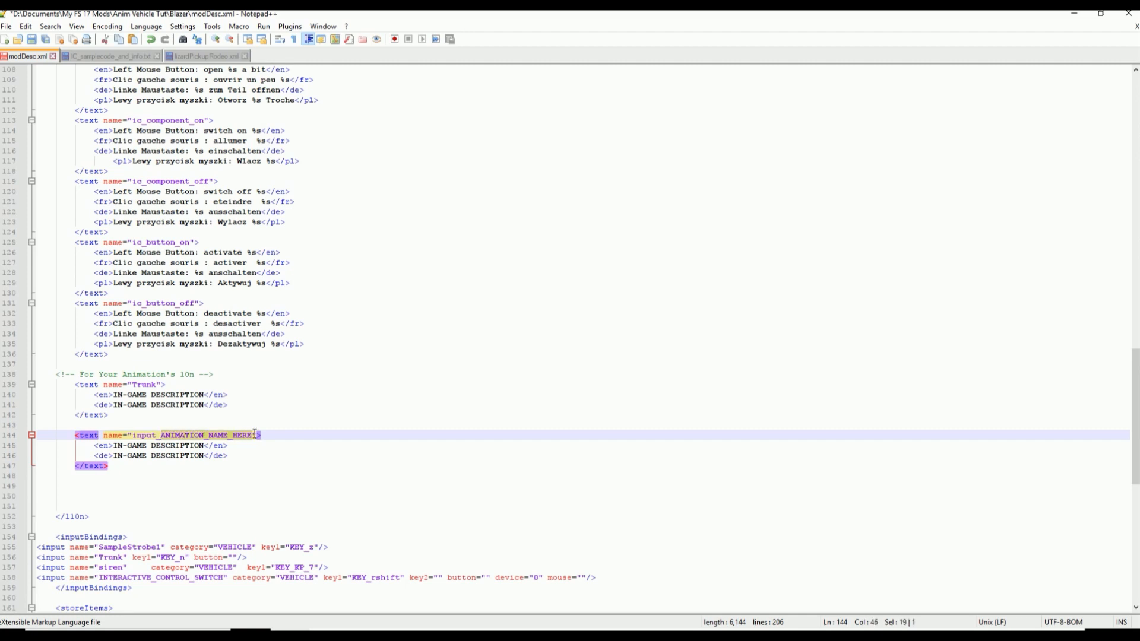
{"action": "type", "text": "Trunk"}
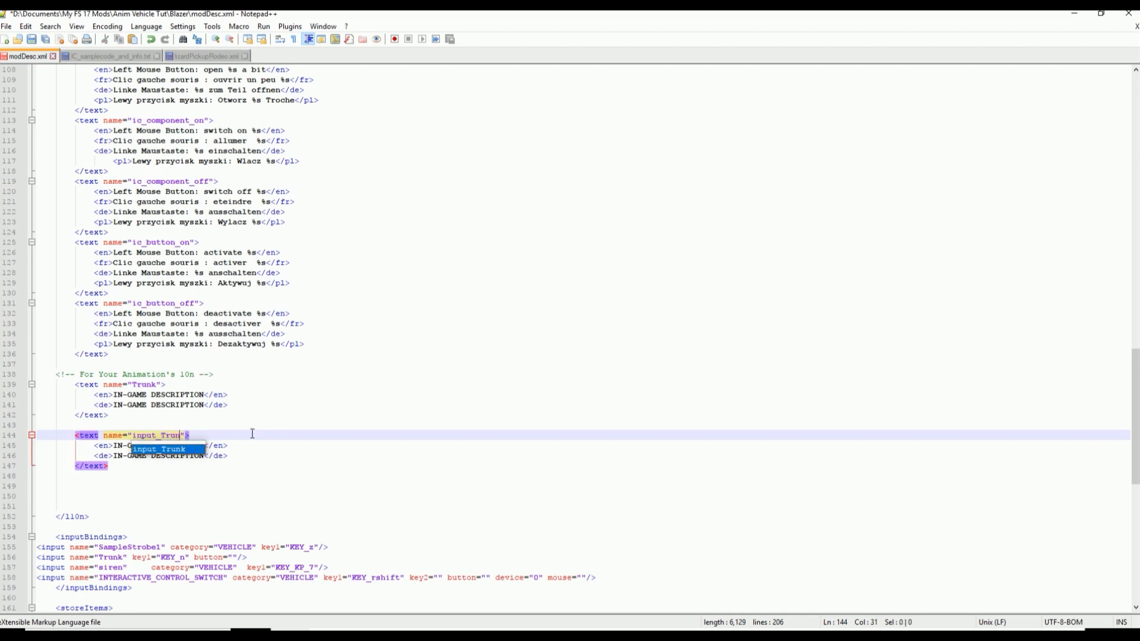
{"action": "left_click", "coordinate": [276, 344]}
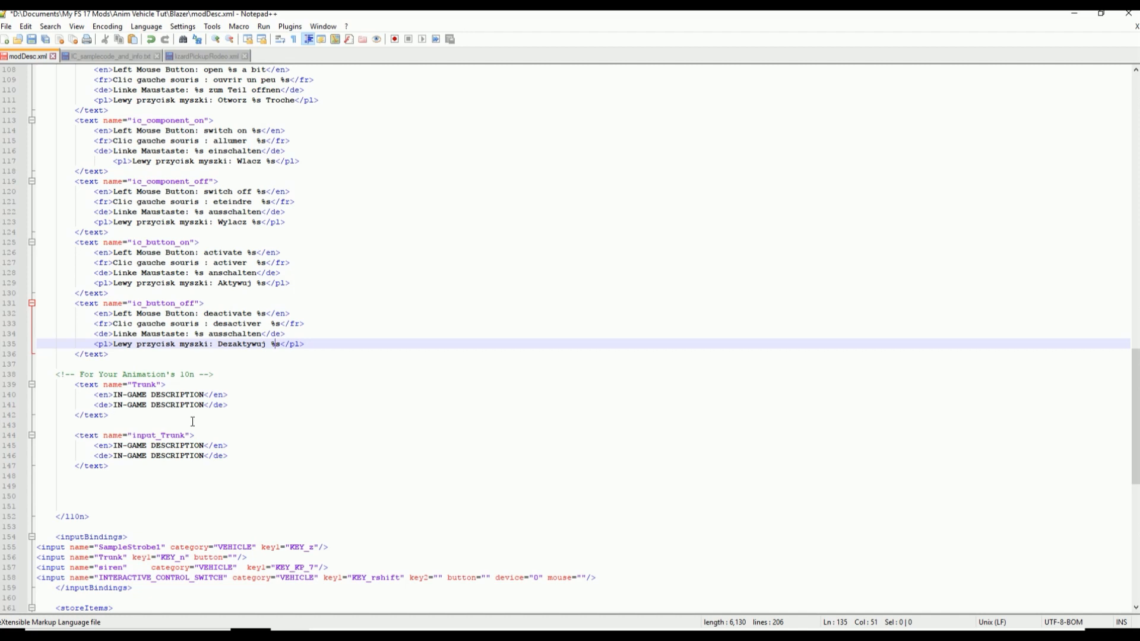
{"action": "left_click_drag", "start_coordinate": [115, 394], "coordinate": [205, 392]}
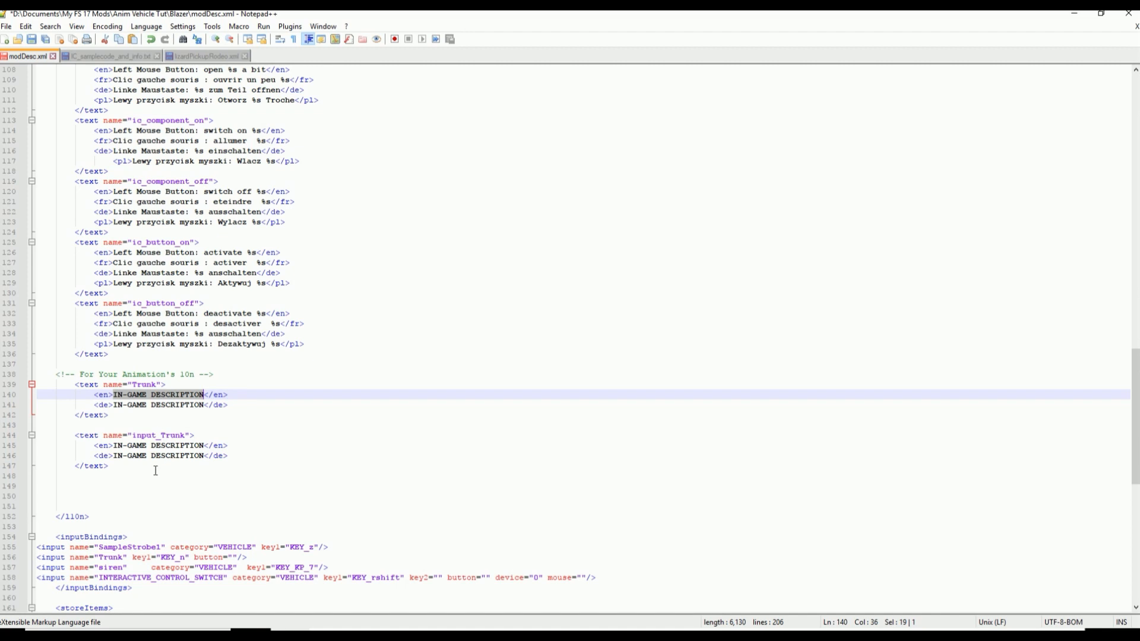
Step: Copy the sample animation input line and its comment from IC_samplecode_and_info.txt to the start of the inputBindings section in modDesc.xml
{"action": "left_click", "coordinate": [134, 60]}
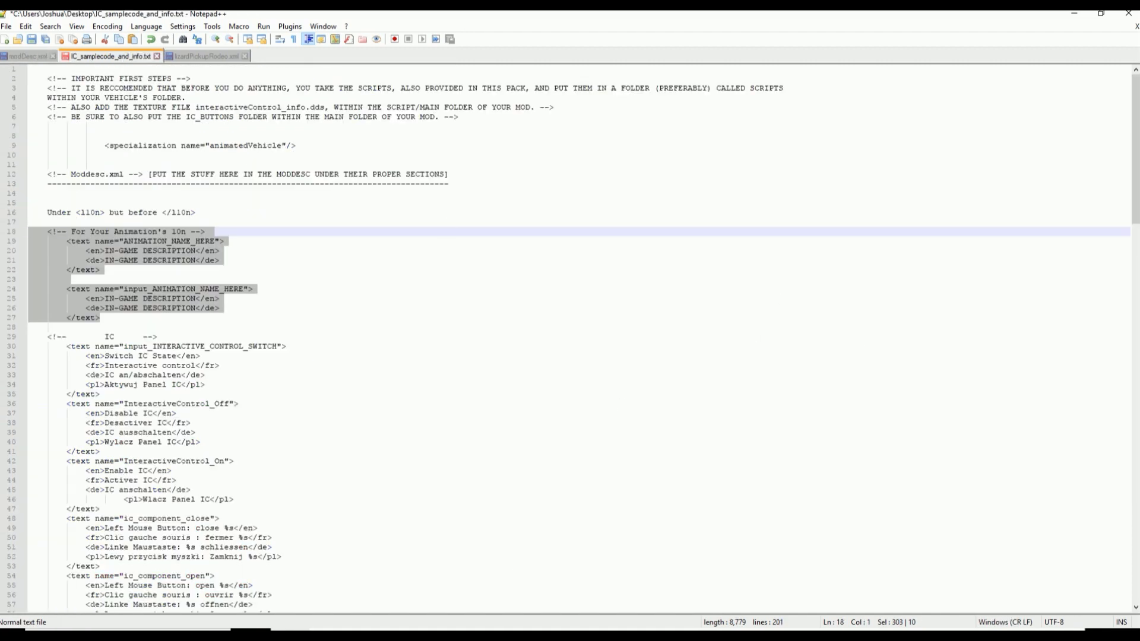
{"action": "left_click_drag", "start_coordinate": [1135, 169], "coordinate": [1135, 340]}
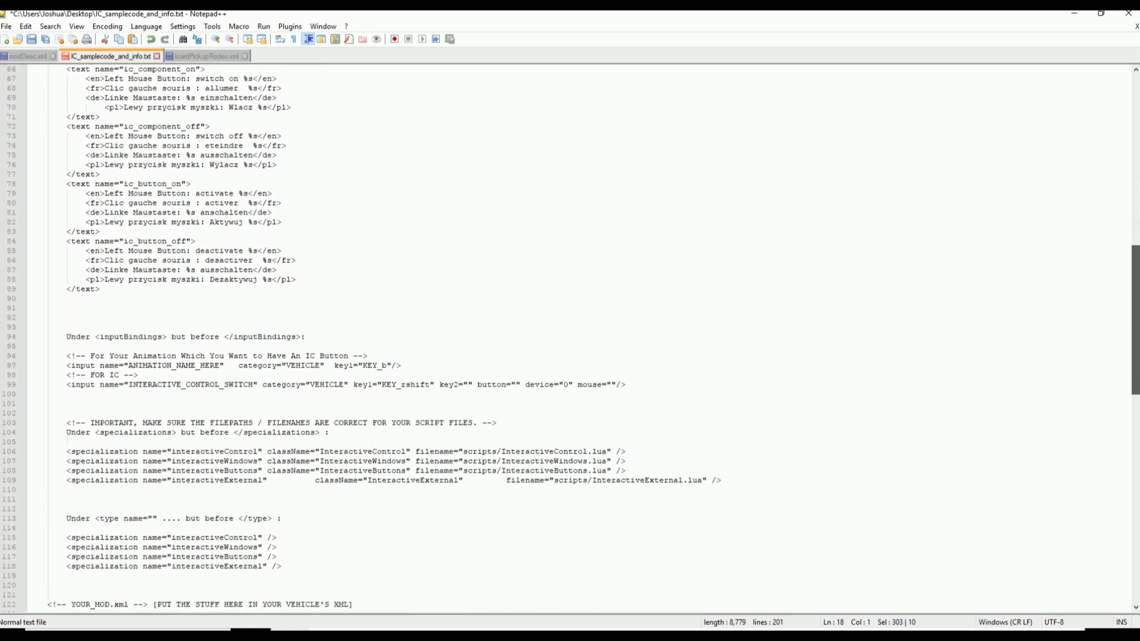
{"action": "left_click_drag", "start_coordinate": [408, 363], "coordinate": [60, 356]}
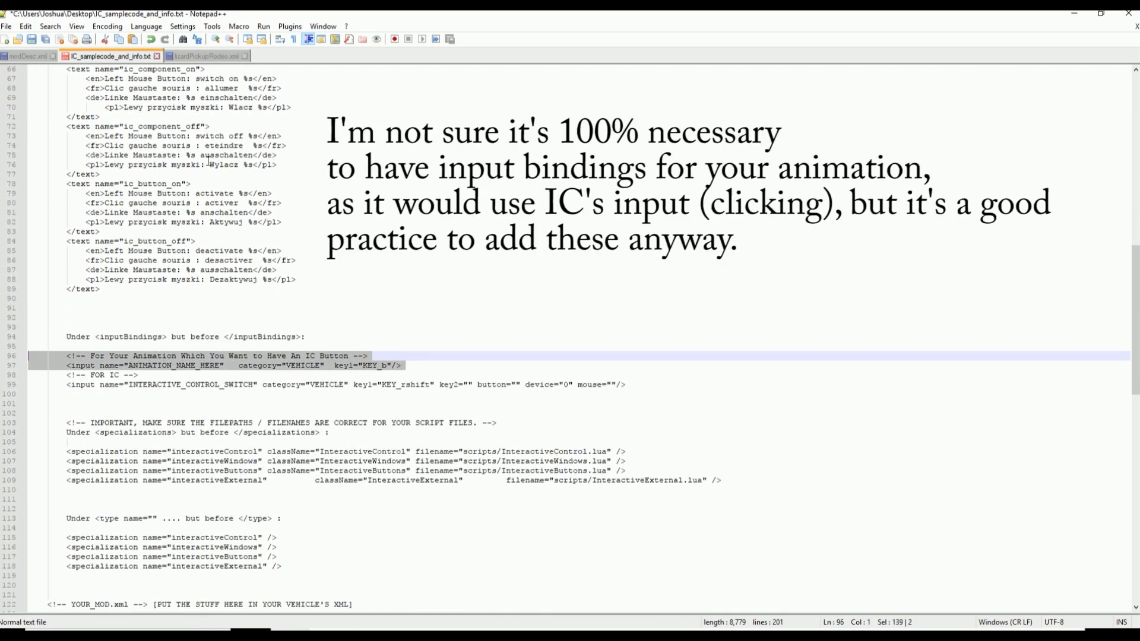
{"action": "left_click", "coordinate": [31, 57]}
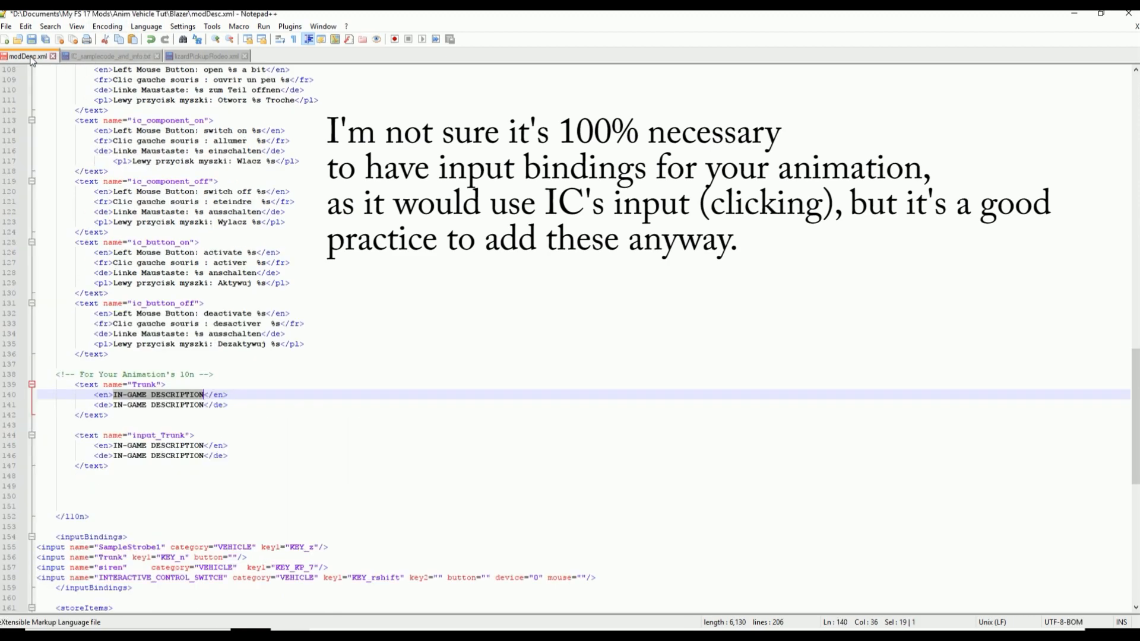
{"action": "left_click", "coordinate": [336, 545]}
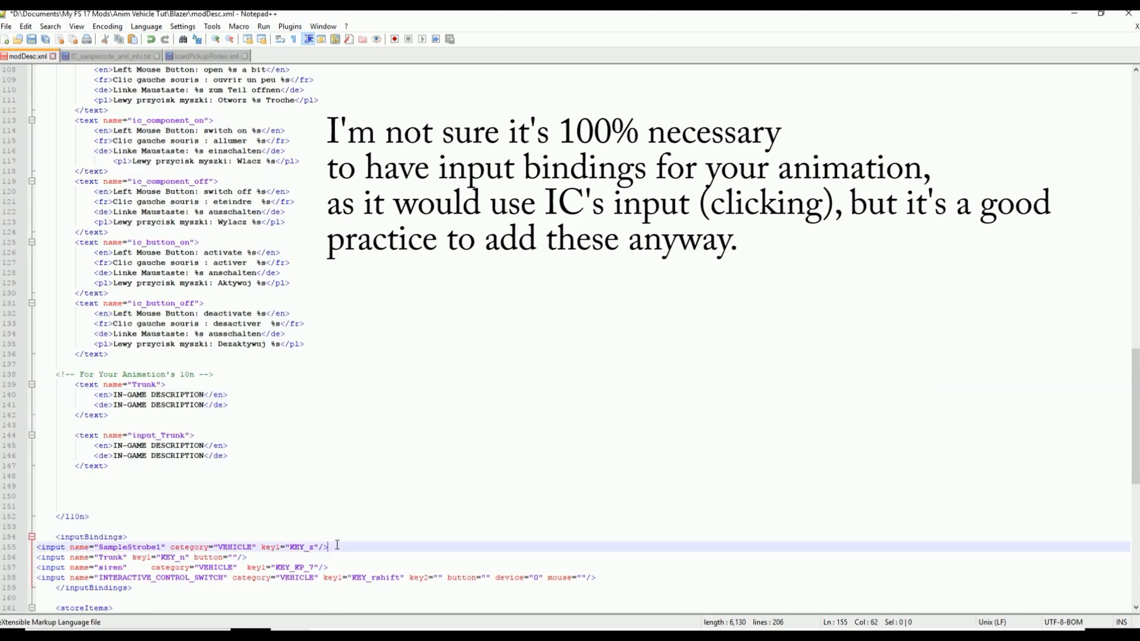
{"action": "left_click", "coordinate": [133, 534]}
{"action": "key", "text": "Return"}
{"action": "type", "text": "<!-- For Your Animation Which You Want to Have An IC Button --> \t\t<input name=\"ANIMATION_NAME_HERE\"   category=\"VEHICLE\"  key1=\"KEY_b\"/>"}
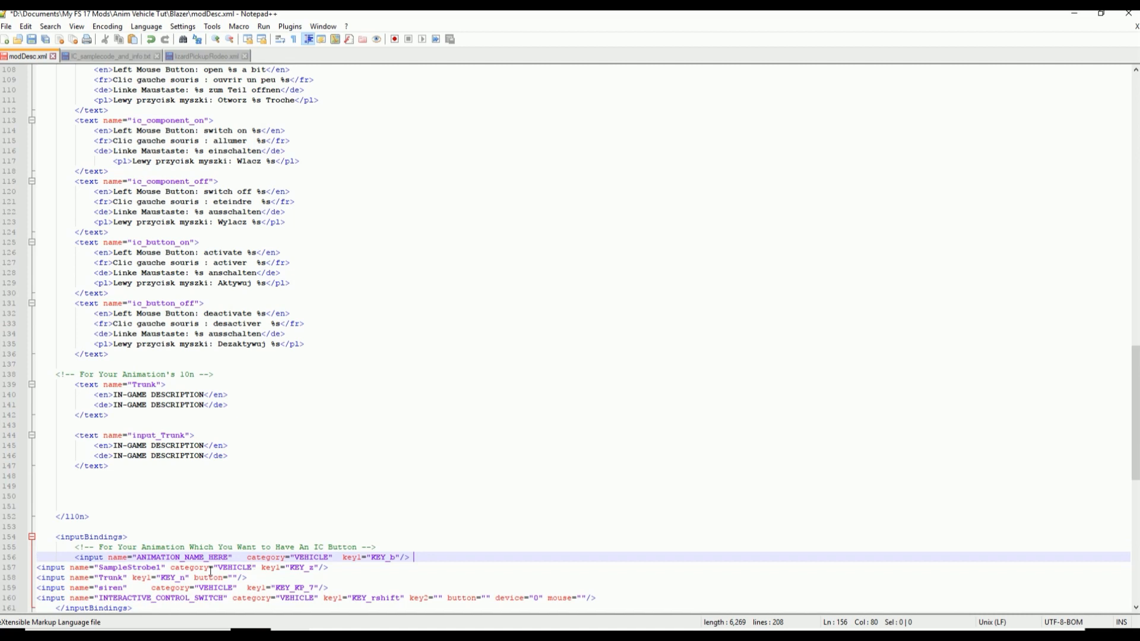
Step: Name the pasted input binding Trunk, checking the name against the animation in lizardPickupRodeo.xml
{"action": "double_click", "coordinate": [206, 558]}
{"action": "type", "text": "Trunk"}
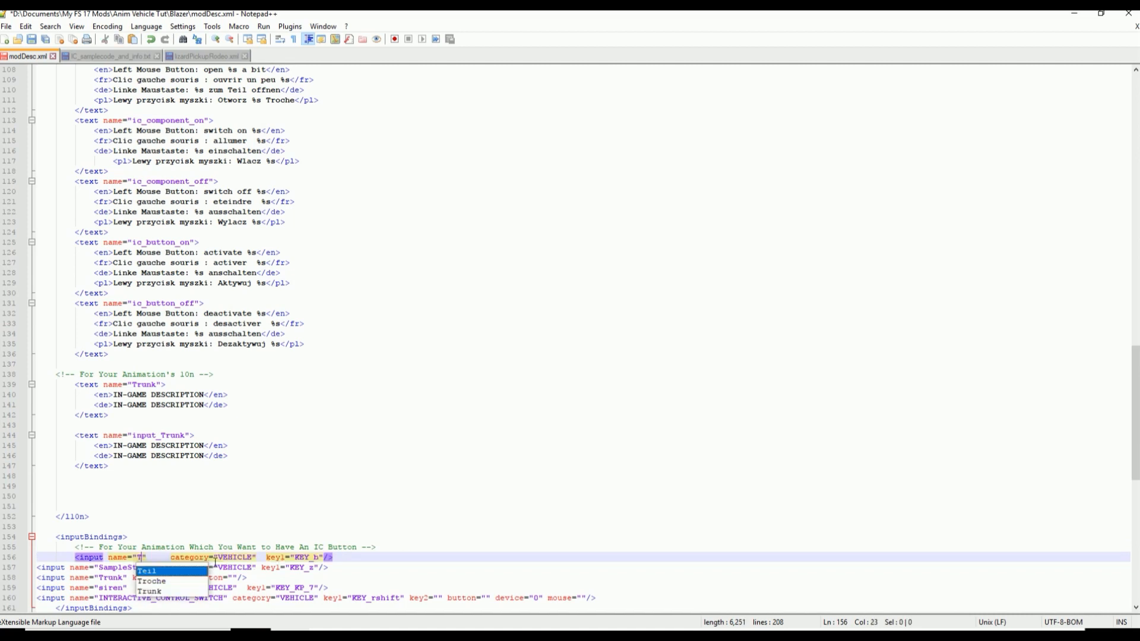
{"action": "left_click", "coordinate": [207, 56]}
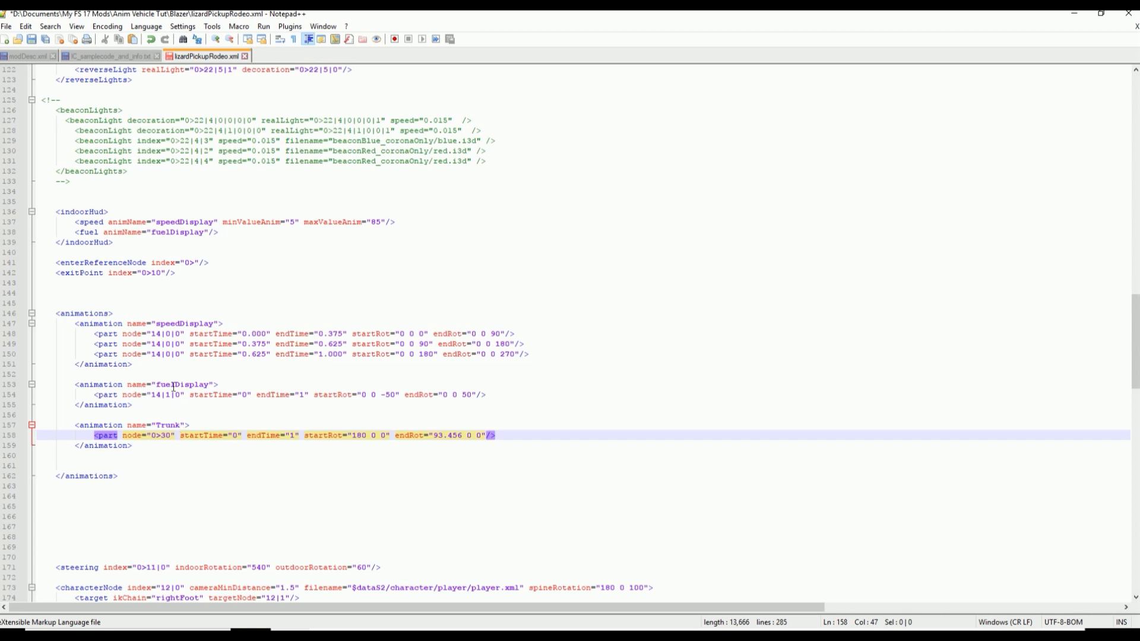
{"action": "left_click", "coordinate": [28, 57]}
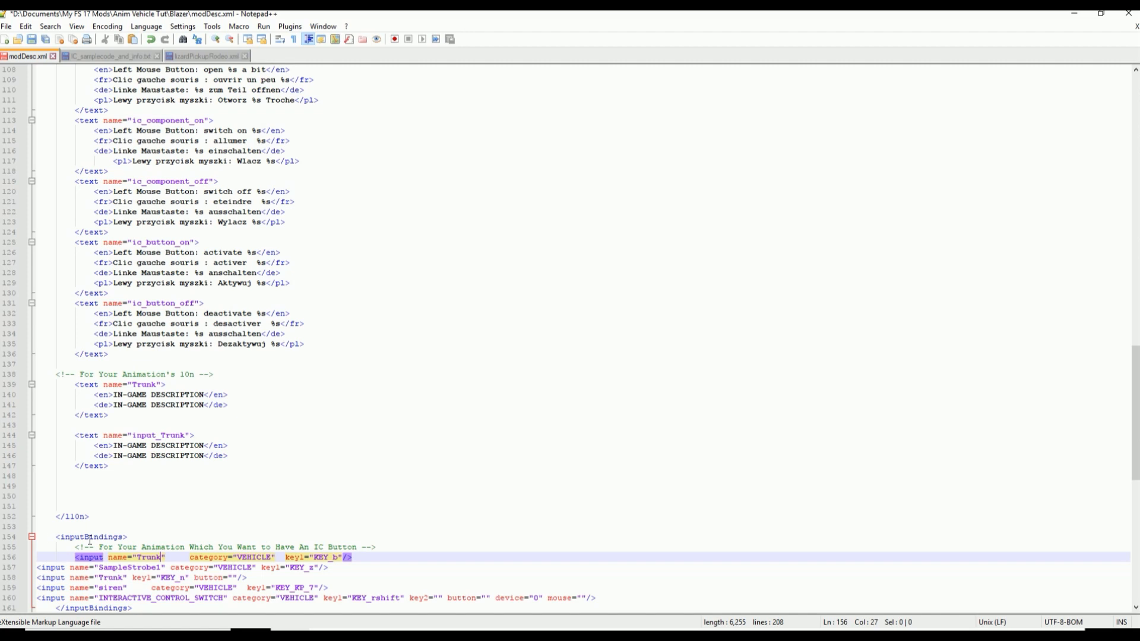
{"action": "left_click", "coordinate": [373, 556]}
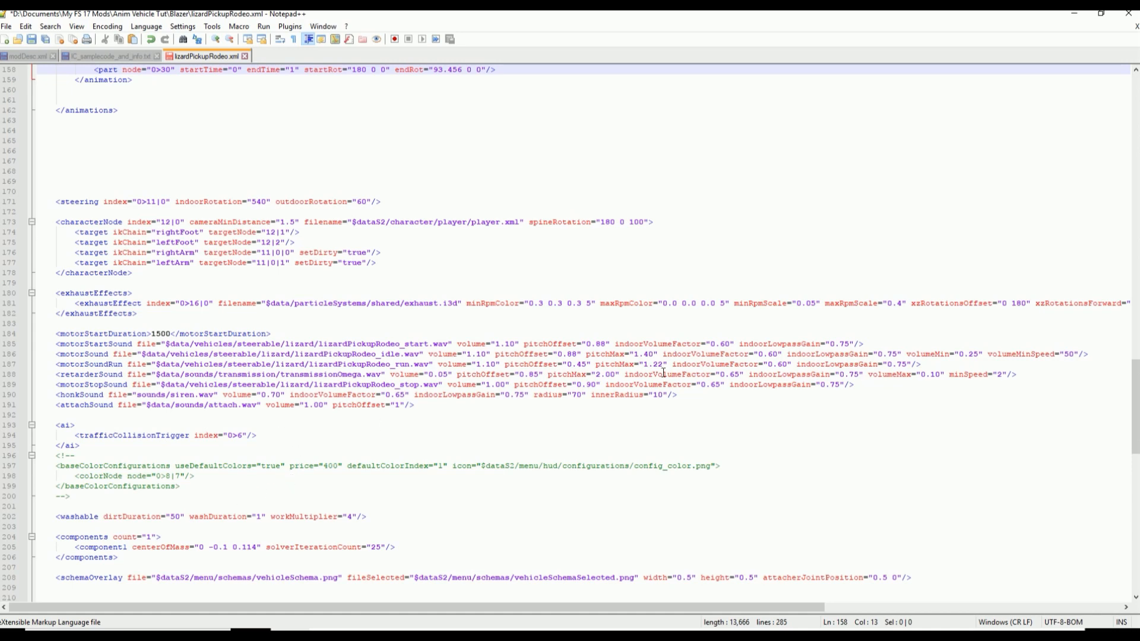
Step: In lizardPickupRodeo.xml, copy the animPart line with index 0>29 from the animParts section to just below the Trunk animation
{"action": "left_click_drag", "start_coordinate": [1135, 405], "coordinate": [1135, 504]}
{"action": "left_click_drag", "start_coordinate": [95, 354], "coordinate": [6, 324]}
{"action": "left_click", "coordinate": [514, 331]}
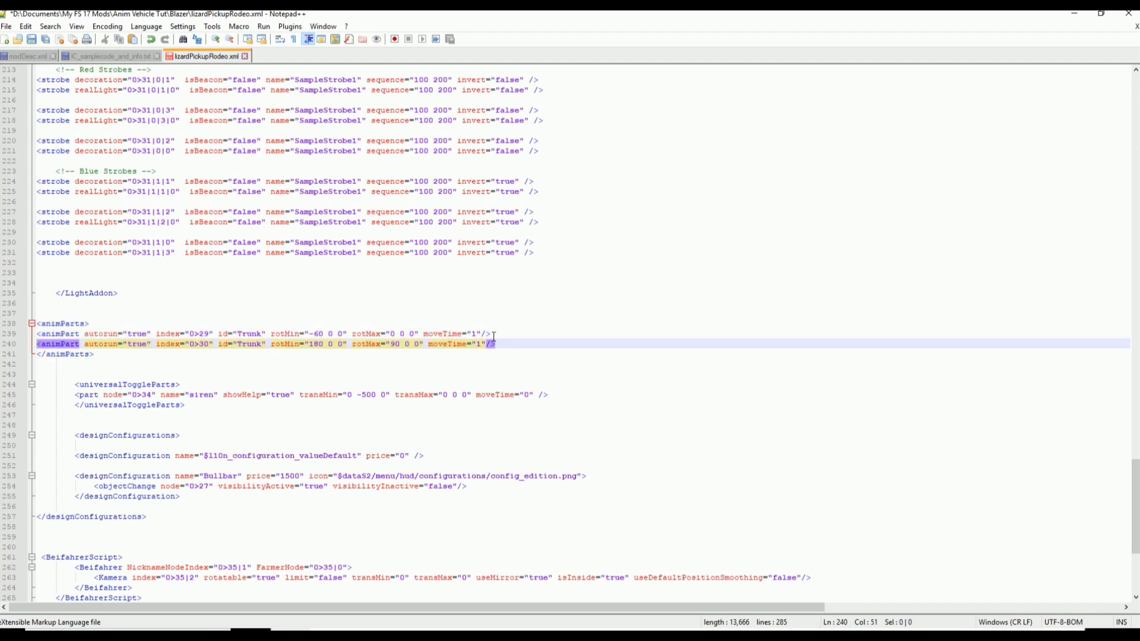
{"action": "key", "text": "shift+Home"}
{"action": "key", "text": "ctrl+c"}
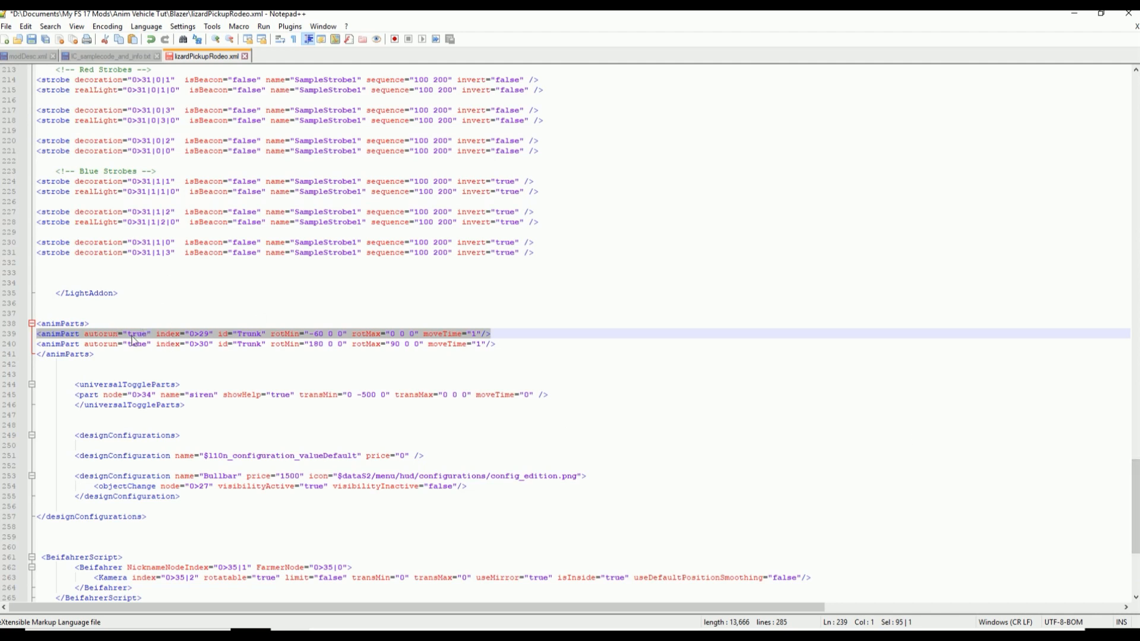
{"action": "left_click_drag", "start_coordinate": [1134, 536], "coordinate": [1135, 513]}
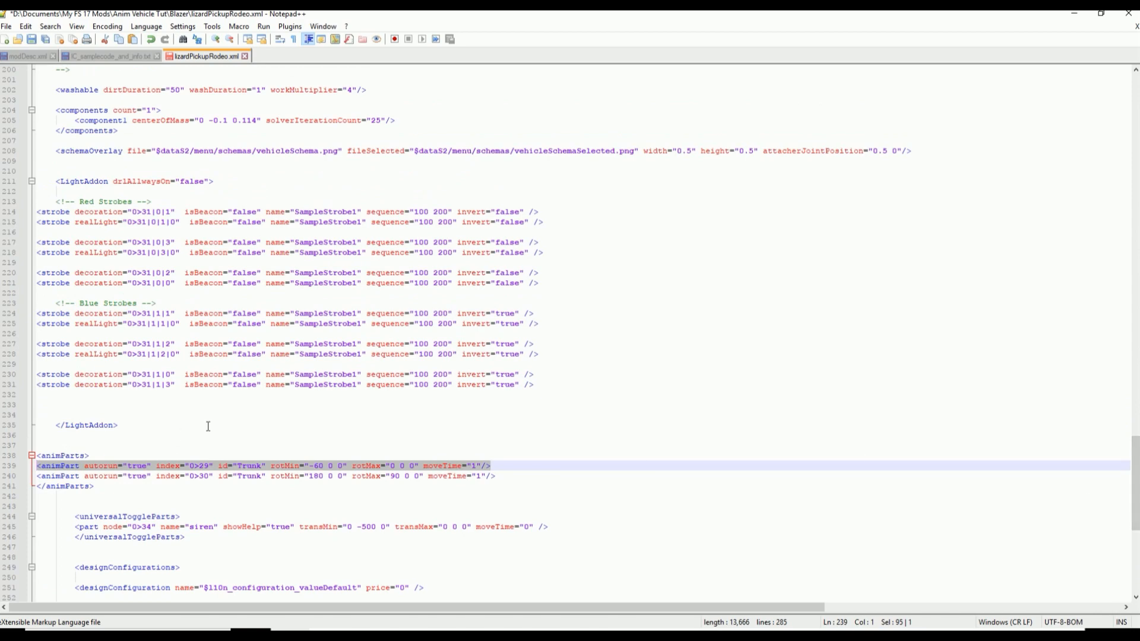
{"action": "left_click_drag", "start_coordinate": [1133, 522], "coordinate": [1093, 377]}
{"action": "left_click", "coordinate": [131, 465]}
{"action": "key", "text": "Return"}
{"action": "key", "text": "Return"}
{"action": "left_click", "coordinate": [102, 466]}
{"action": "key", "text": "ctrl+v"}
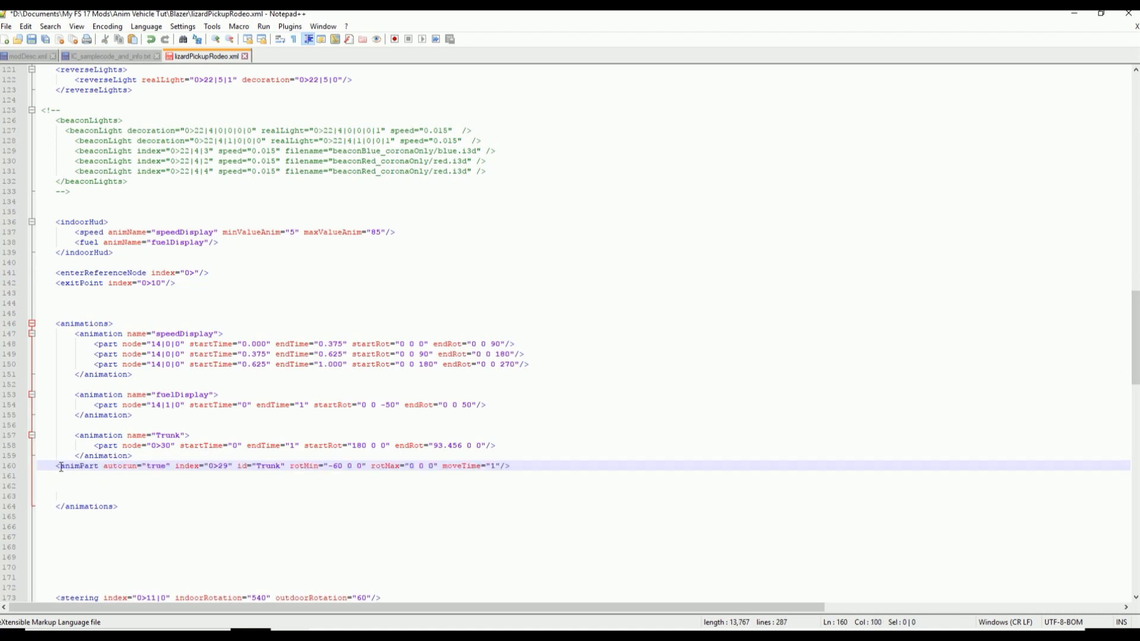
Step: Add blank lines above the pasted animPart line and duplicate the Trunk animation block there, indented like the original
{"action": "key", "text": "Home"}
{"action": "key", "text": "Return"}
{"action": "key", "text": "Return"}
{"action": "key", "text": "Return"}
{"action": "key", "text": "Return"}
{"action": "left_click", "coordinate": [99, 487]}
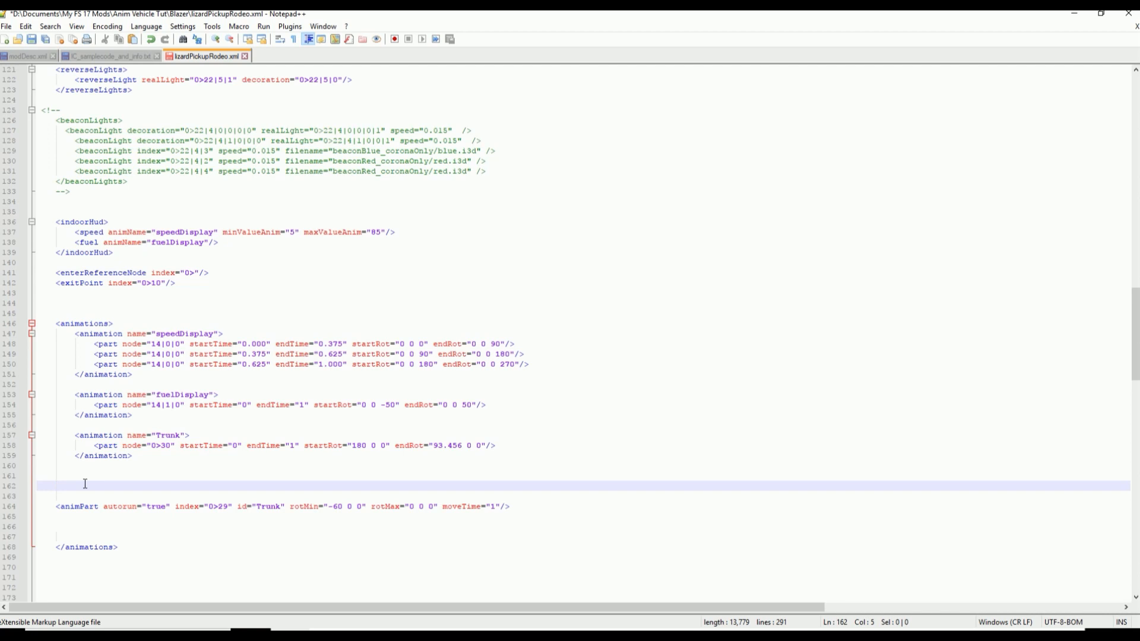
{"action": "key", "text": "Return"}
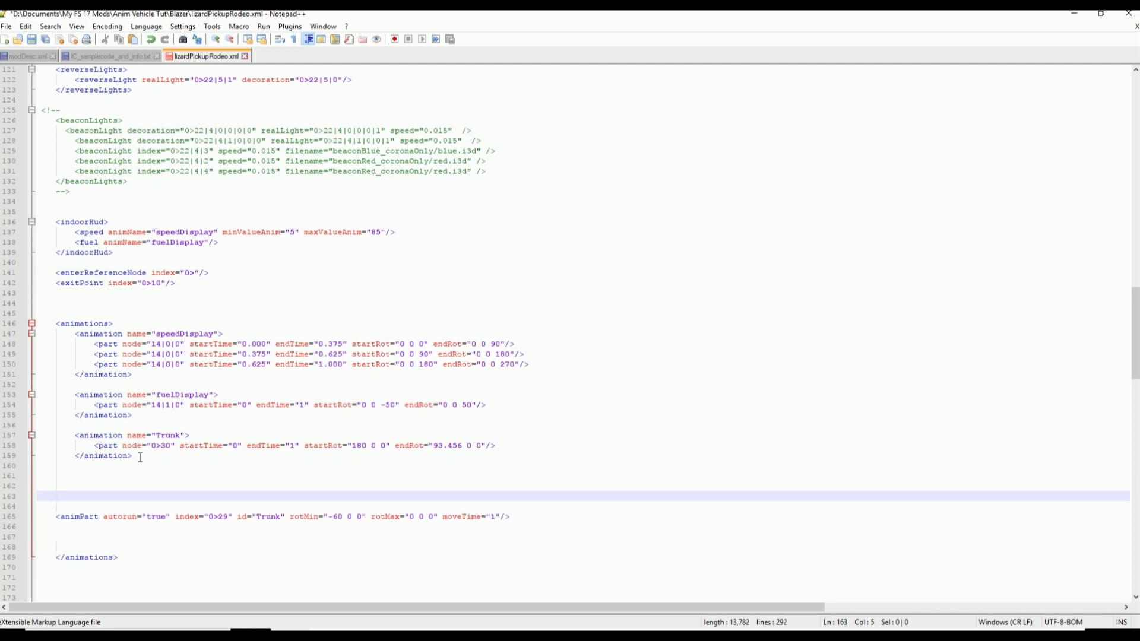
{"action": "left_click_drag", "start_coordinate": [140, 457], "coordinate": [75, 435]}
{"action": "key", "text": "ctrl+c"}
{"action": "left_click", "coordinate": [92, 476]}
{"action": "key", "text": "ctrl+v"}
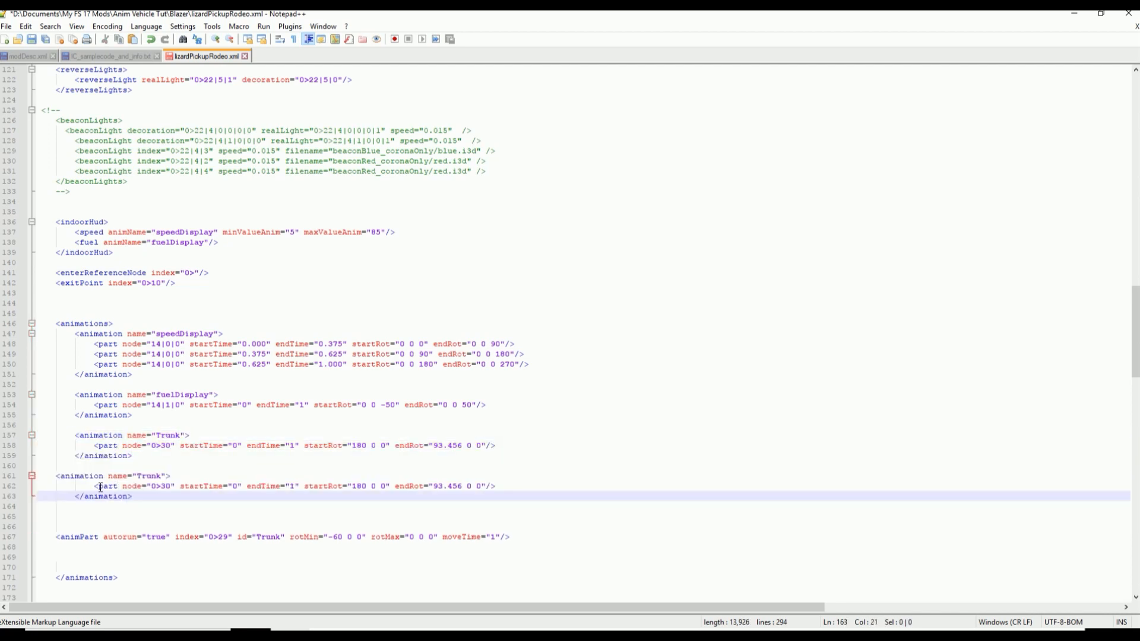
{"action": "left_click", "coordinate": [57, 476]}
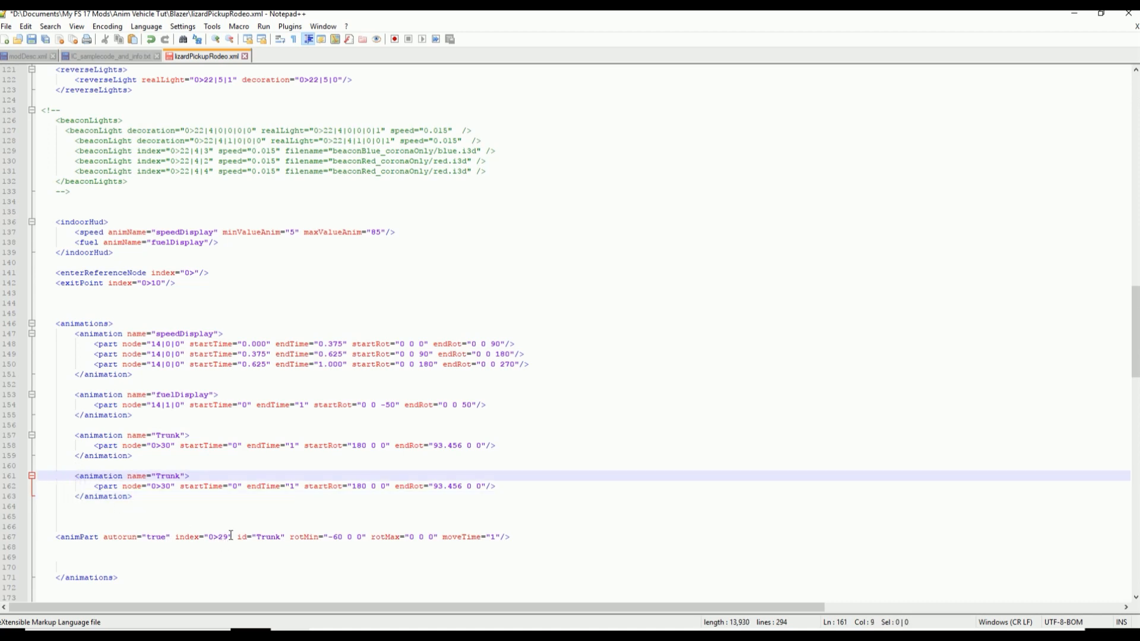
Step: Set the part node of the duplicated Trunk animation to 0>29, copied from the animPart line below it
{"action": "left_click_drag", "start_coordinate": [229, 537], "coordinate": [209, 537]}
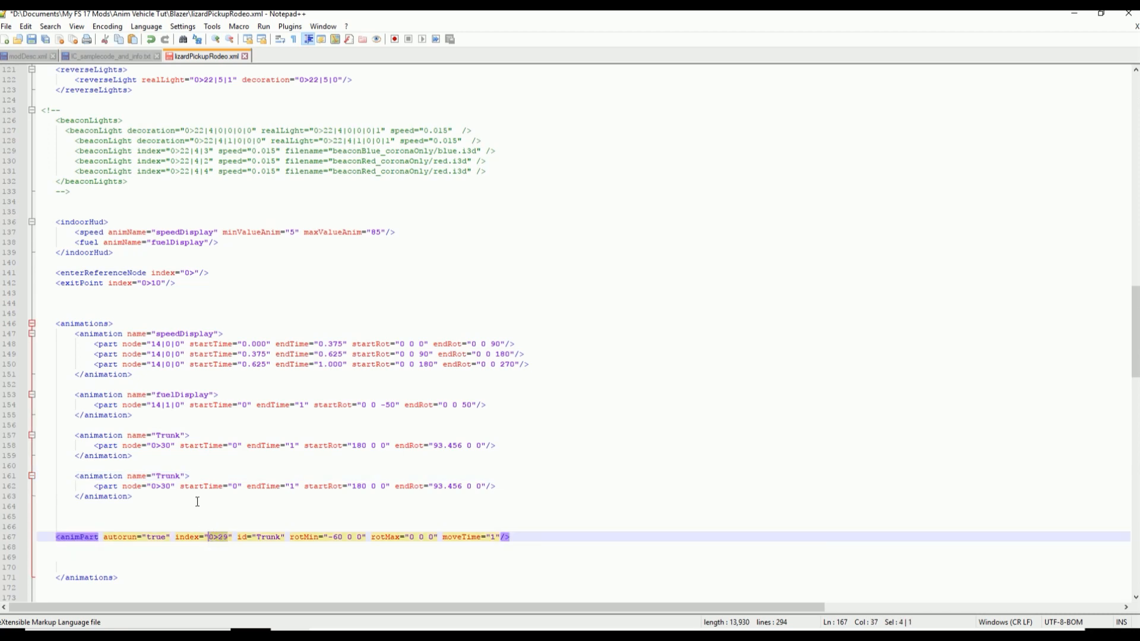
{"action": "left_click", "coordinate": [169, 475]}
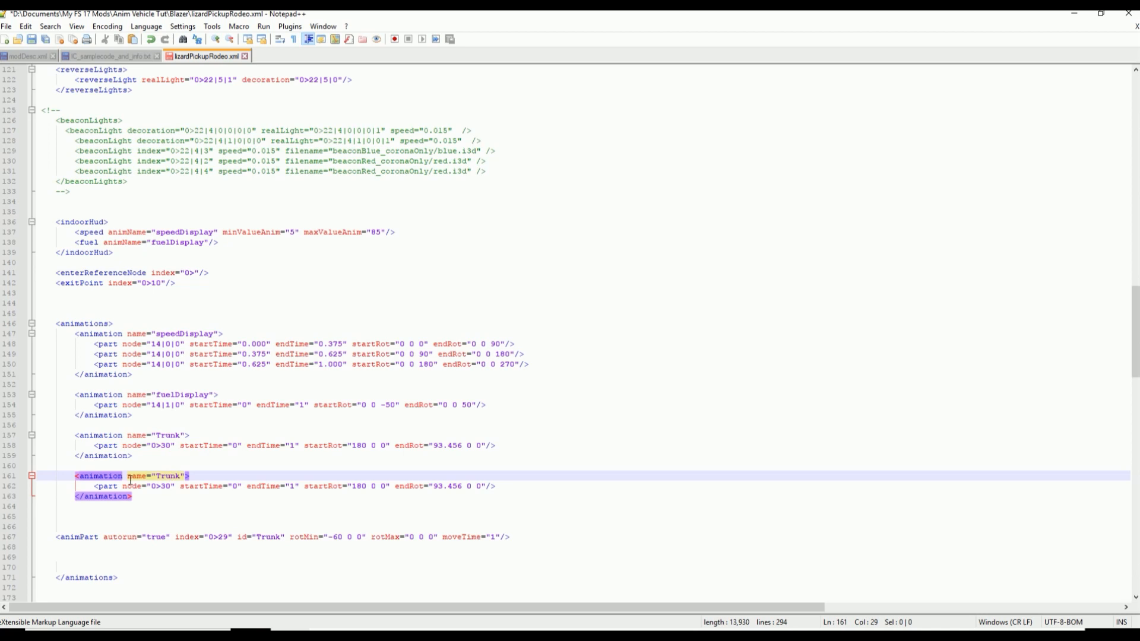
{"action": "left_click", "coordinate": [272, 537]}
{"action": "double_click", "coordinate": [281, 537]}
{"action": "left_click", "coordinate": [180, 476]}
{"action": "left_click_drag", "start_coordinate": [228, 537], "coordinate": [208, 537]}
{"action": "key", "text": "ctrl+c"}
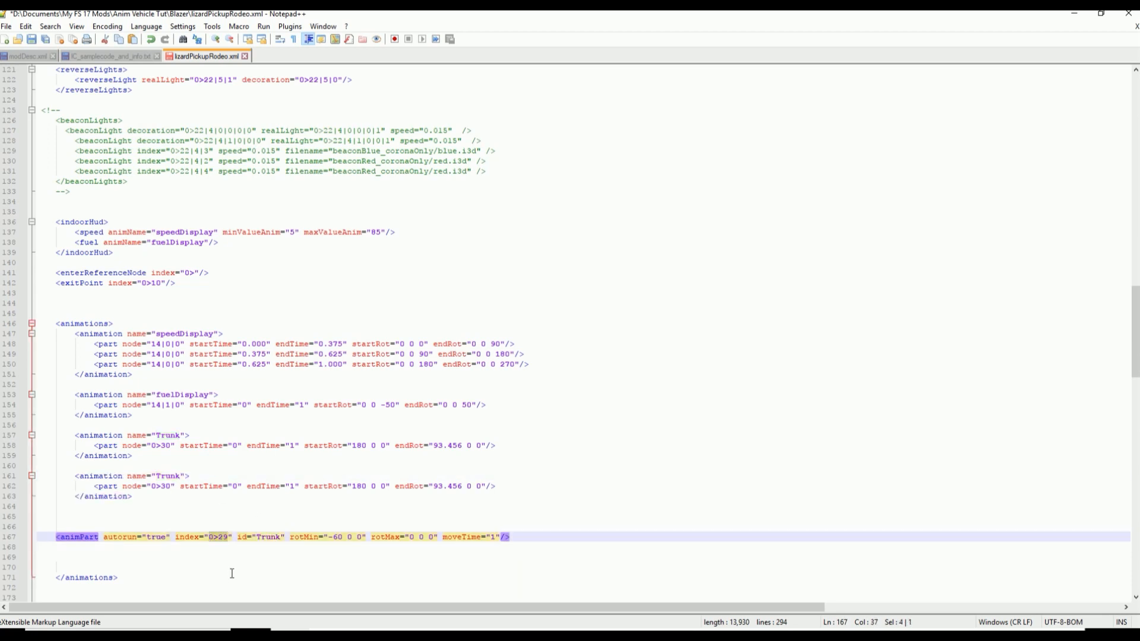
{"action": "left_click", "coordinate": [171, 487]}
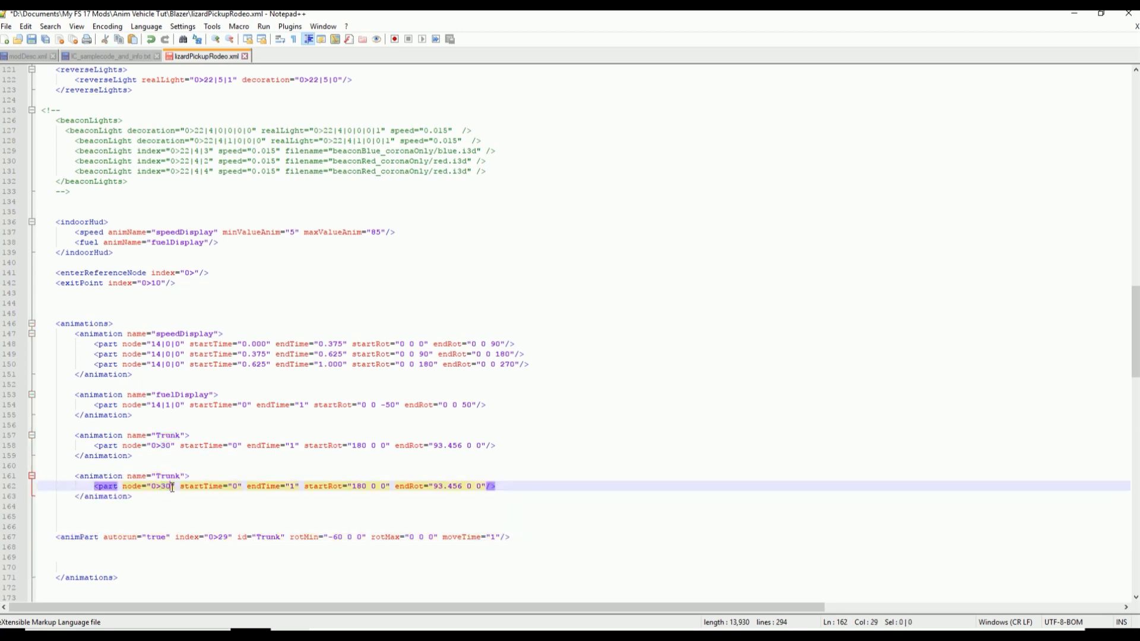
{"action": "left_click_drag", "start_coordinate": [173, 487], "coordinate": [156, 487]}
{"action": "key", "text": "ctrl+v"}
Step: Set the duplicated animation's startRot to -60 0 0 and its endRot to 0 0 0
{"action": "left_click", "coordinate": [343, 539]}
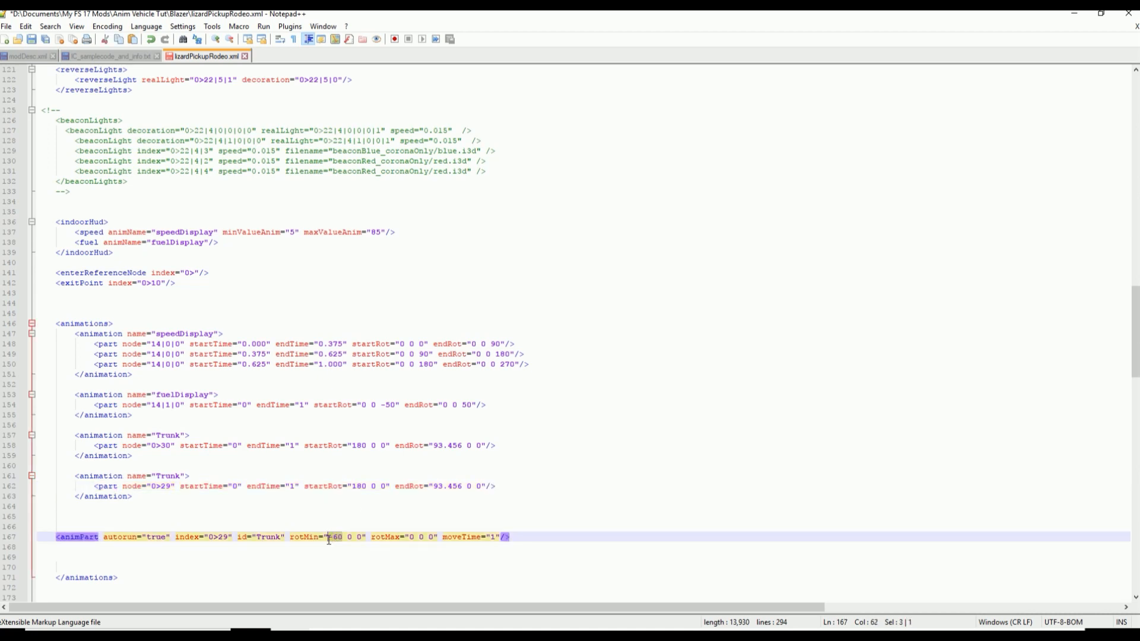
{"action": "left_click_drag", "start_coordinate": [365, 486], "coordinate": [355, 488]}
{"action": "type", "text": "-6"}
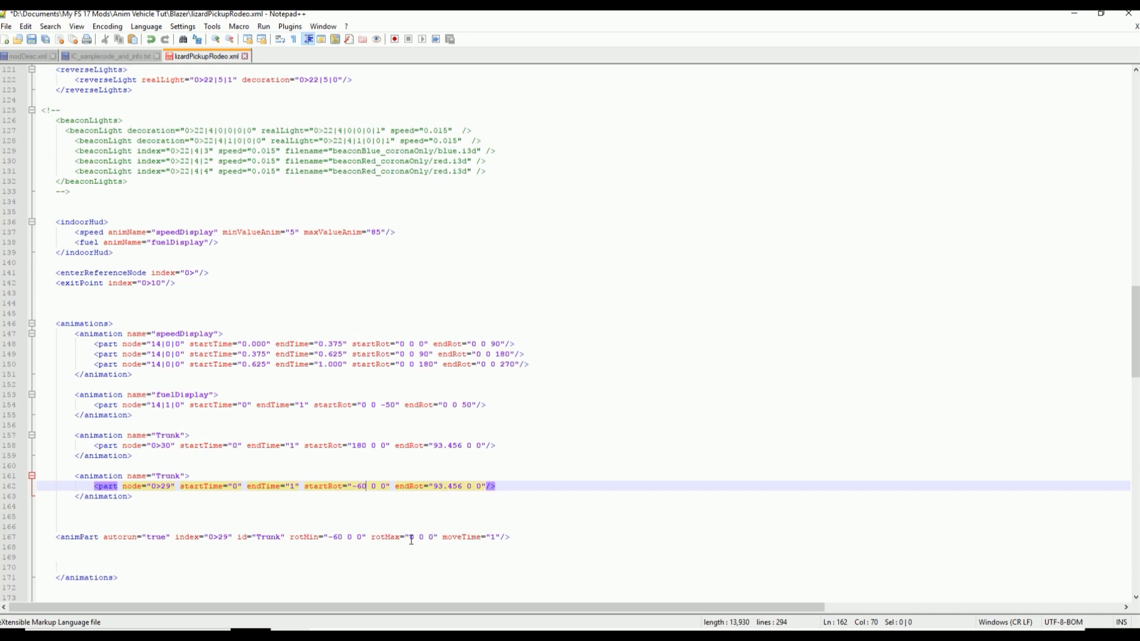
{"action": "left_click_drag", "start_coordinate": [463, 486], "coordinate": [435, 489]}
{"action": "type", "text": "0"}
Step: Remove the pasted animPart line and the surplus blank lines from the end of the animations section
{"action": "left_click_drag", "start_coordinate": [514, 537], "coordinate": [36, 526]}
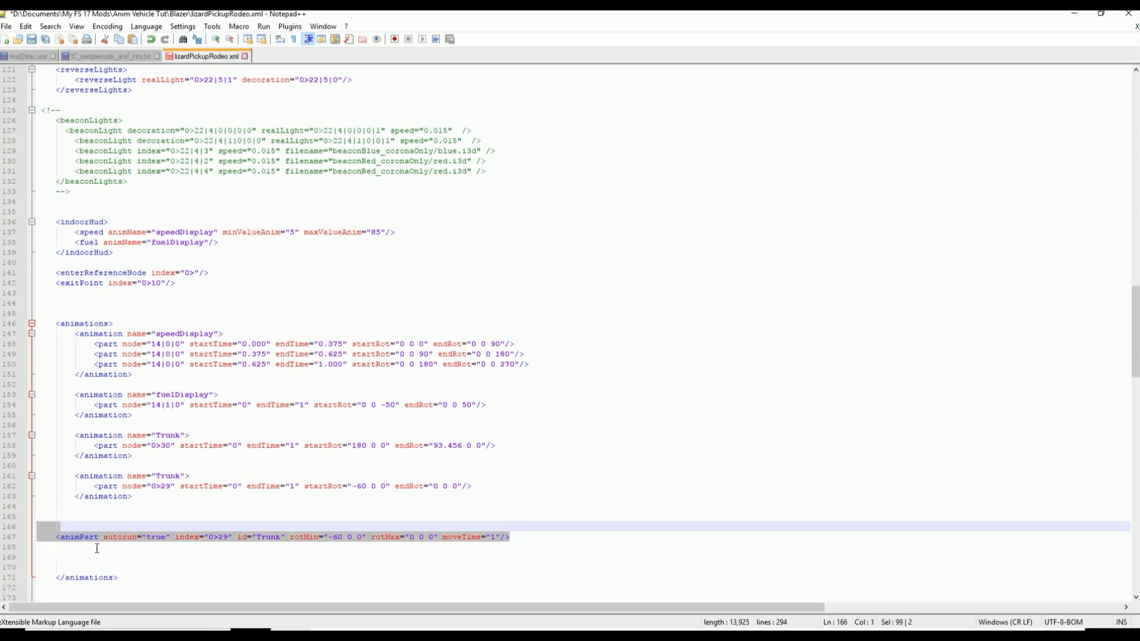
{"action": "key", "text": "ctrl+x"}
{"action": "key", "text": "BackSpace"}
{"action": "key", "text": "BackSpace"}
{"action": "key", "text": "BackSpace"}
{"action": "key", "text": "BackSpace"}
{"action": "key", "text": "BackSpace"}
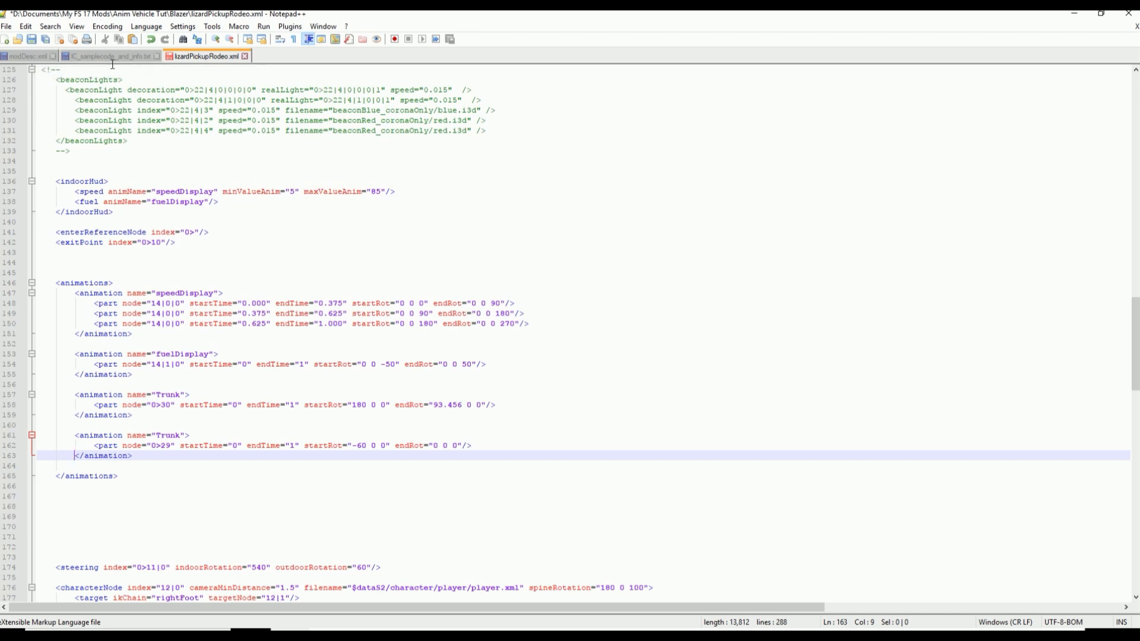
Step: Set the window name in the interactiveComponents section near the end of the file to Trunk
{"action": "scroll", "coordinate": [293, 238], "scroll_direction": "down", "scroll_amount": 2}
{"action": "scroll", "coordinate": [206, 247], "scroll_direction": "down", "scroll_amount": 5}
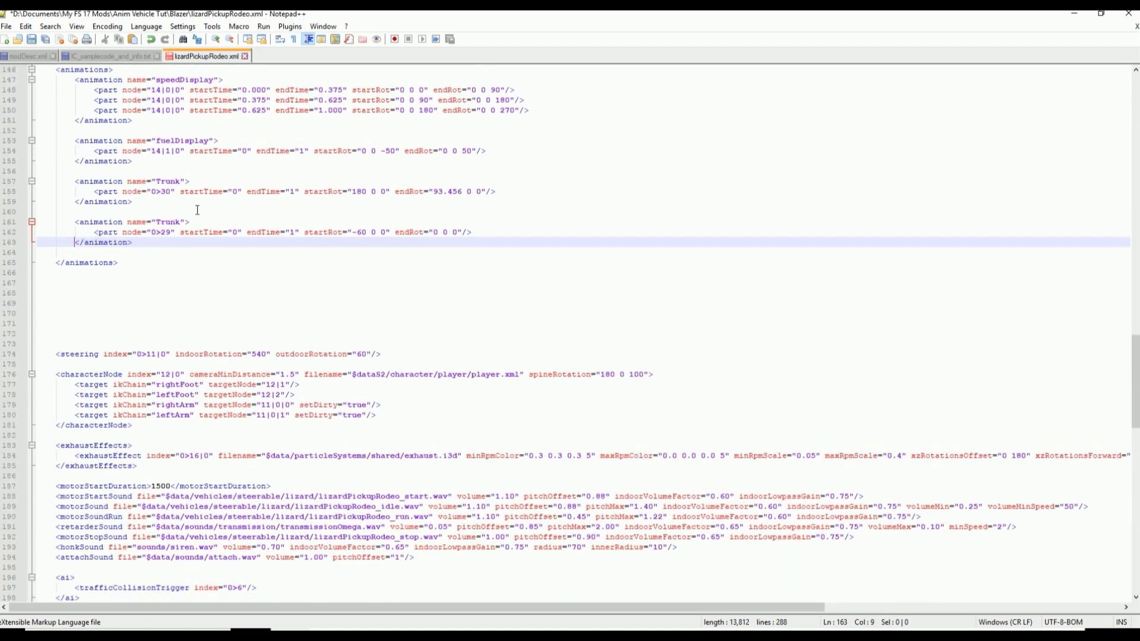
{"action": "left_click_drag", "start_coordinate": [1136, 400], "coordinate": [1136, 567]}
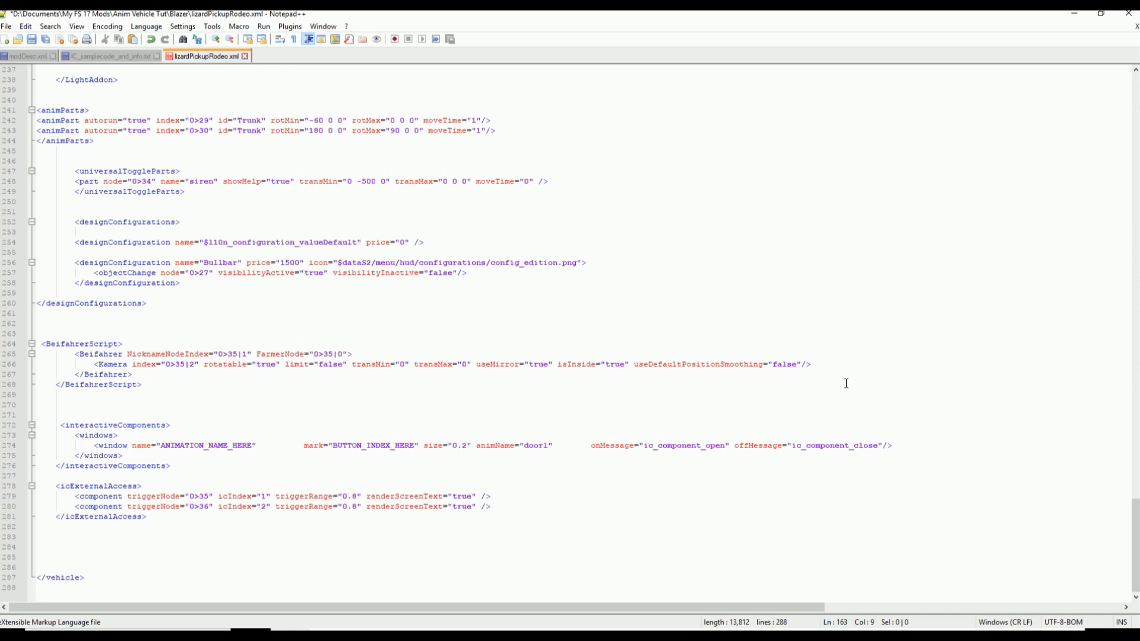
{"action": "left_click_drag", "start_coordinate": [1136, 540], "coordinate": [1136, 540]}
{"action": "left_click_drag", "start_coordinate": [161, 445], "coordinate": [254, 446]}
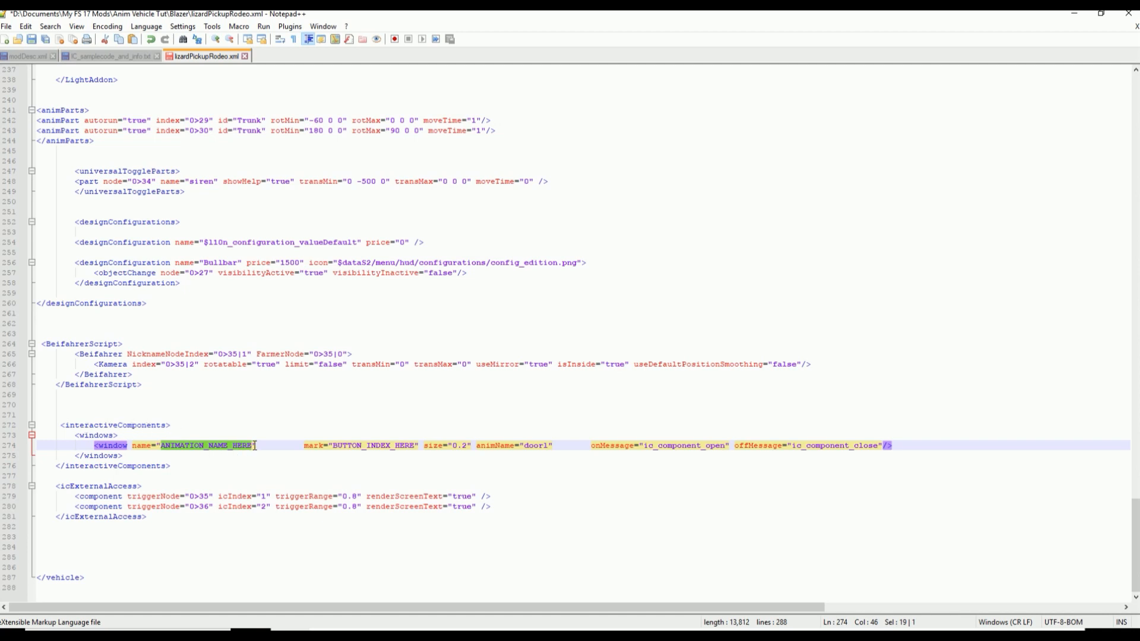
{"action": "key", "text": "Delete"}
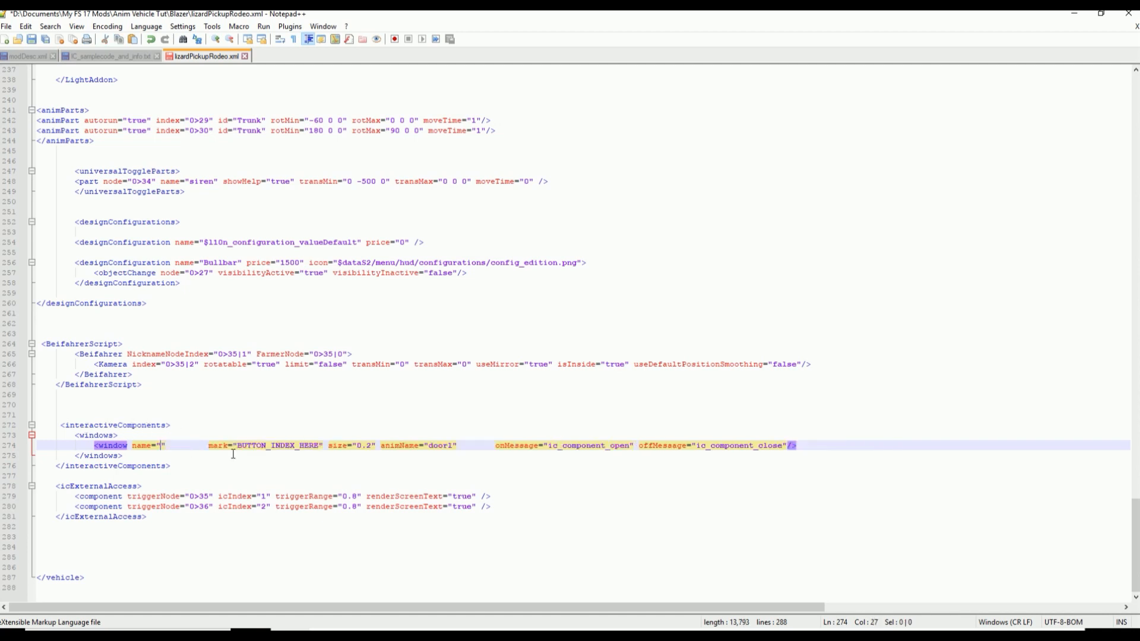
{"action": "type", "text": "Trunk"}
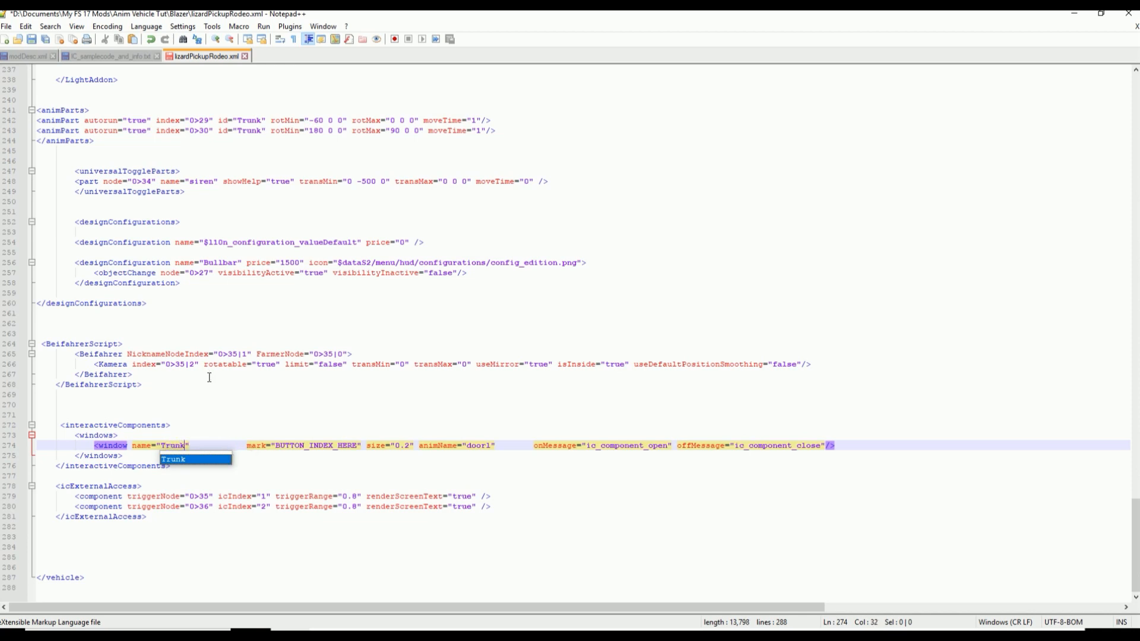
Step: Remove the surplus spacing between the name and mark attributes of the Trunk window line
{"action": "left_click_drag", "start_coordinate": [194, 444], "coordinate": [245, 443]}
{"action": "key", "text": "BackSpace"}
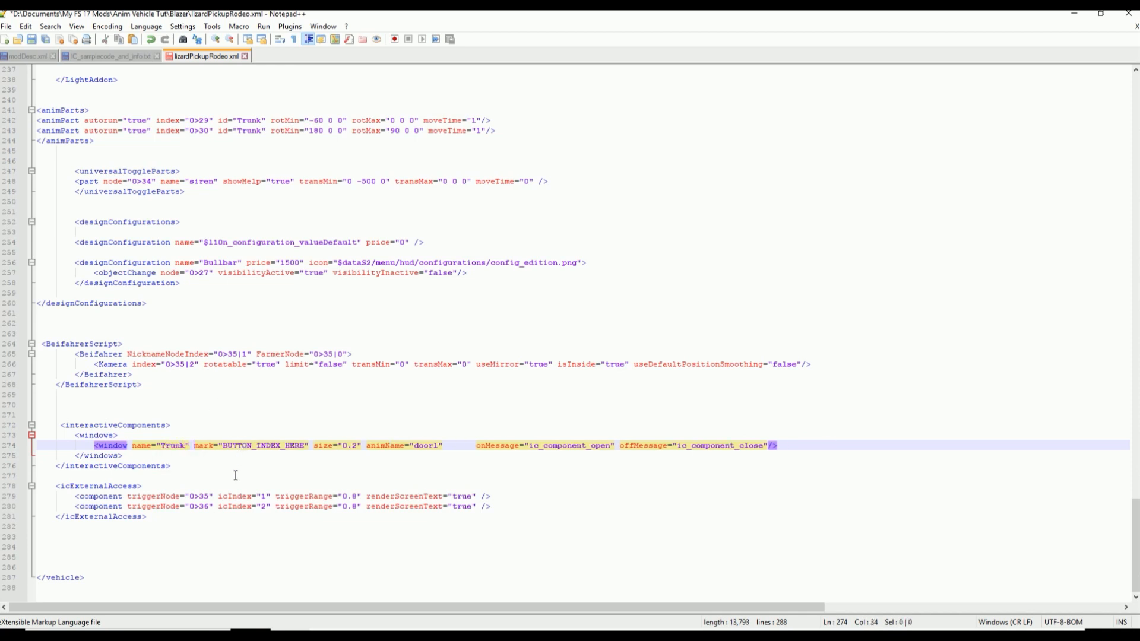
{"action": "left_click_drag", "start_coordinate": [1130, 537], "coordinate": [1130, 355]}
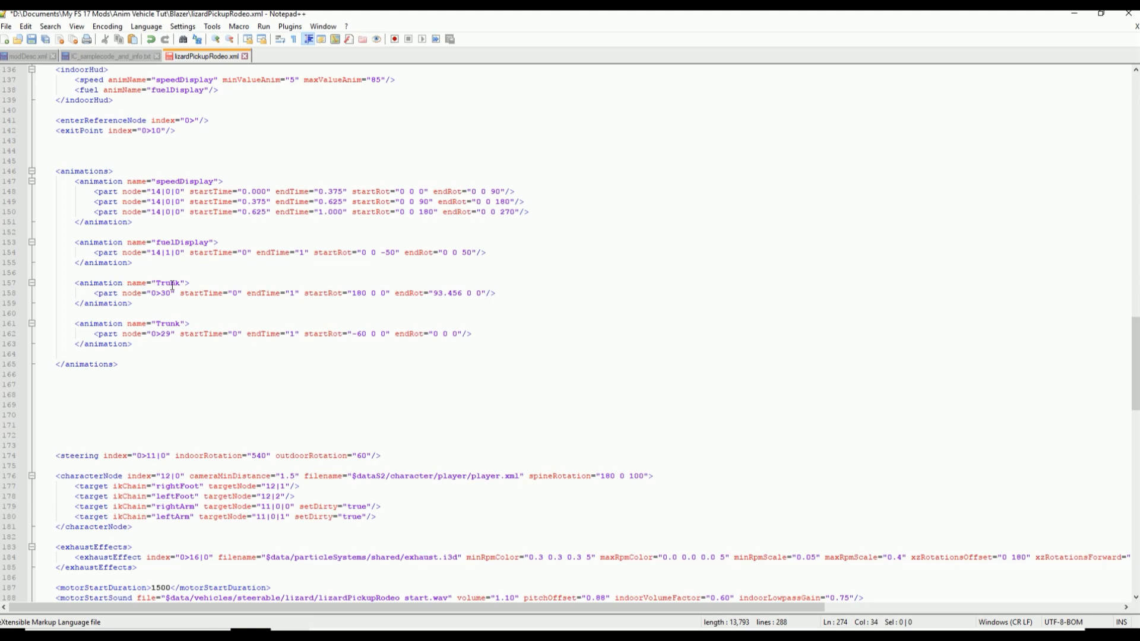
{"action": "left_click_drag", "start_coordinate": [1135, 364], "coordinate": [1135, 545]}
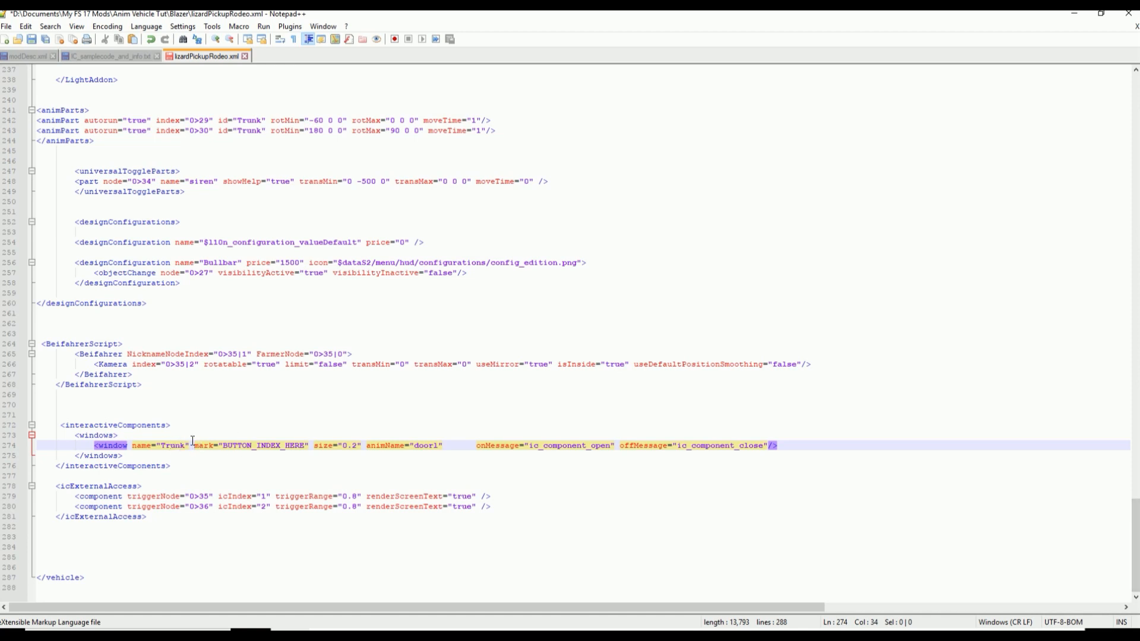
{"action": "left_click", "coordinate": [244, 445]}
{"action": "left_click_drag", "start_coordinate": [223, 444], "coordinate": [305, 444]}
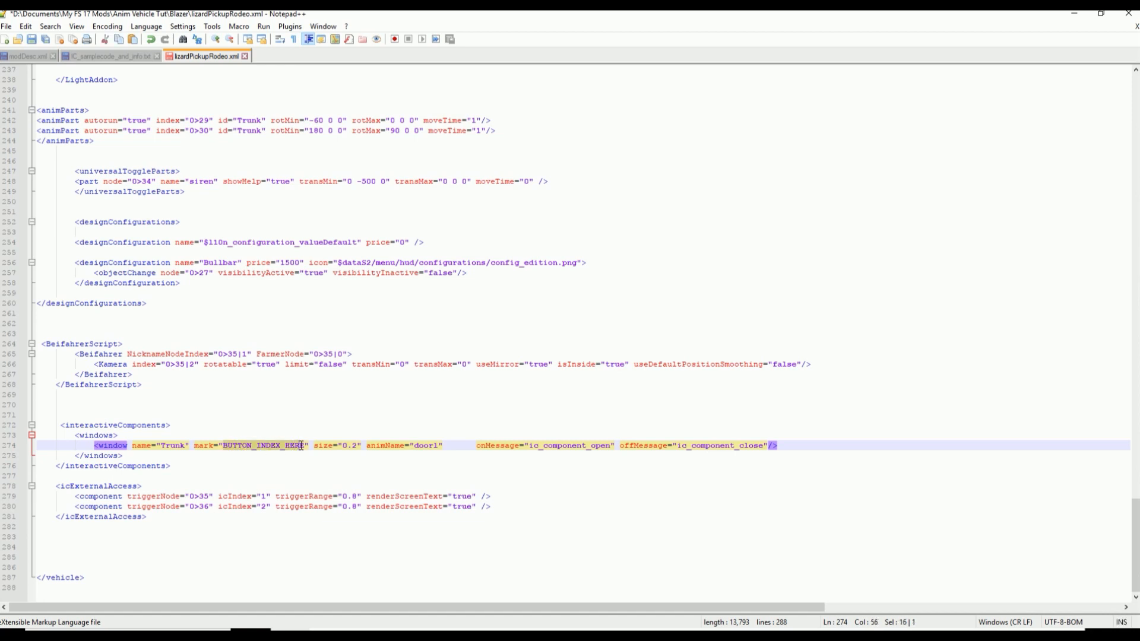
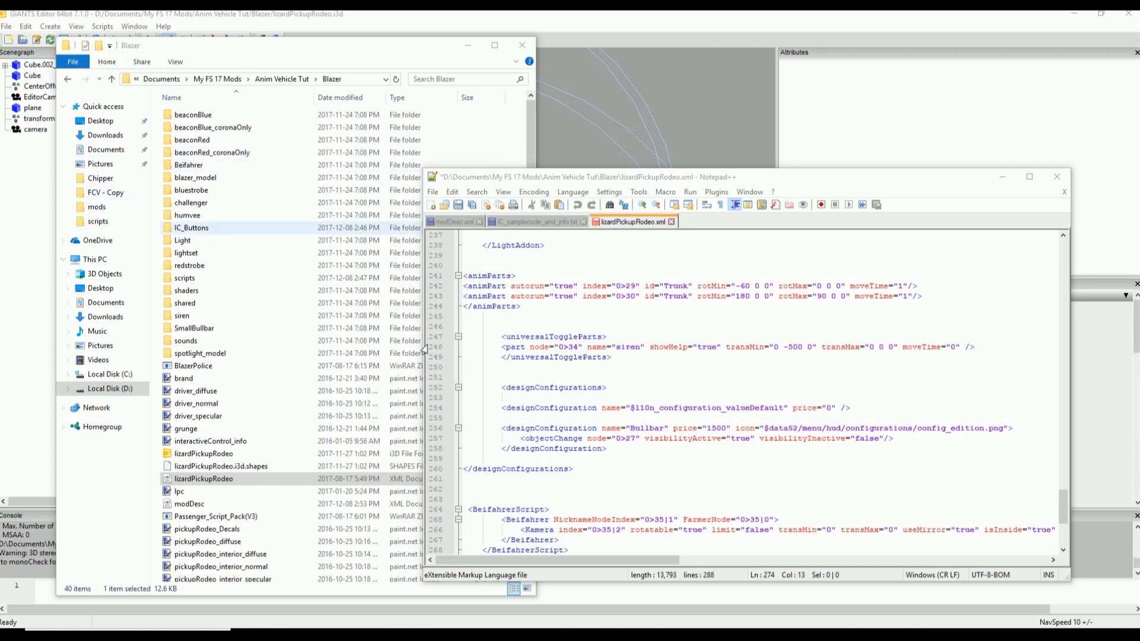
Step: Switch to GIANTS Editor and import button.i3d from the mod's IC_Buttons folder into the lizardPickupRodeo scene
{"action": "left_click", "coordinate": [210, 454]}
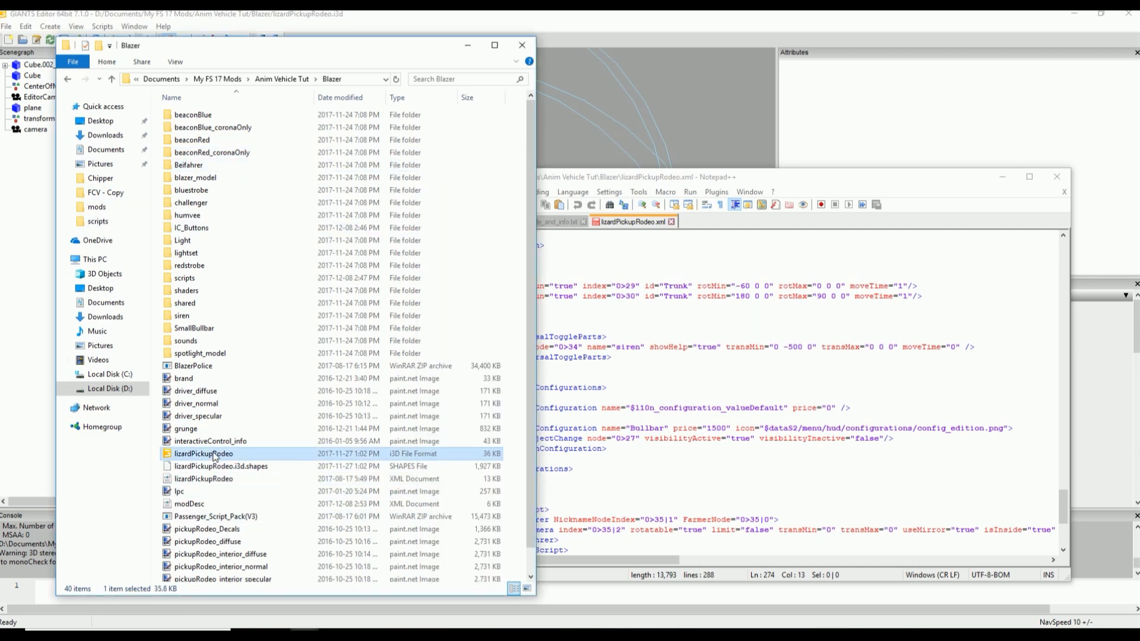
{"action": "left_click", "coordinate": [31, 155]}
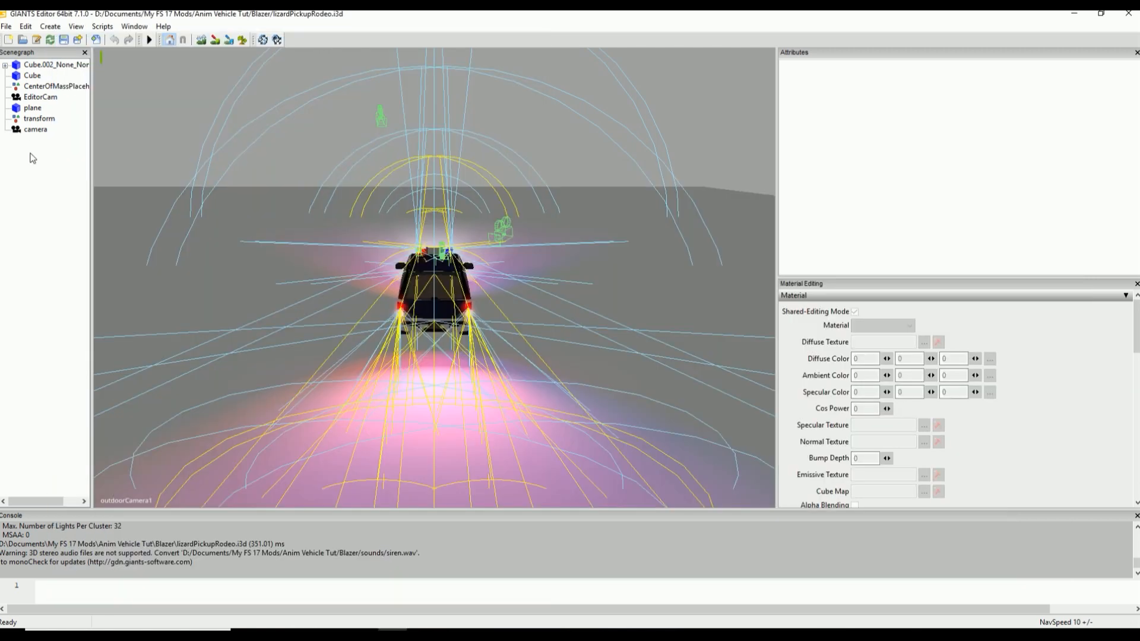
{"action": "left_click", "coordinate": [9, 26]}
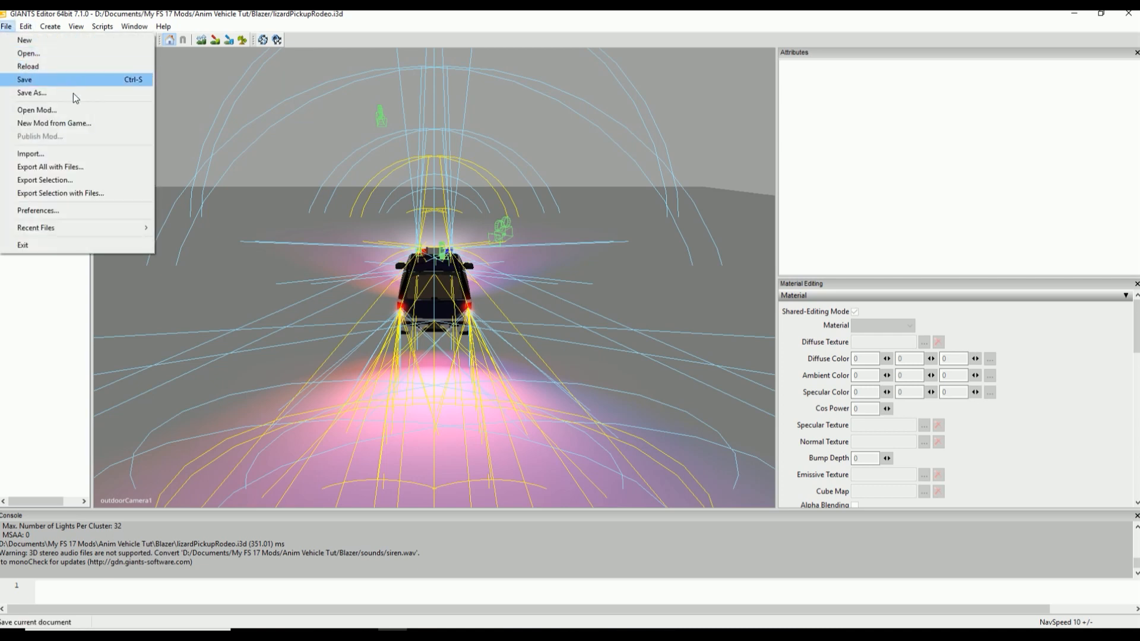
{"action": "left_click", "coordinate": [81, 155]}
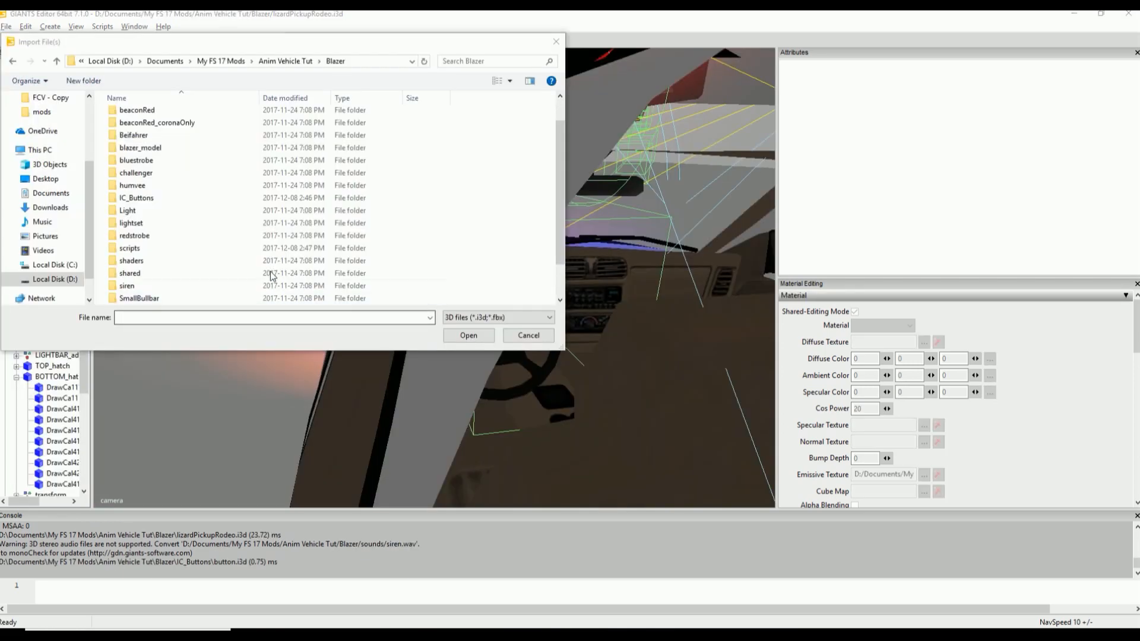
{"action": "left_click", "coordinate": [152, 202]}
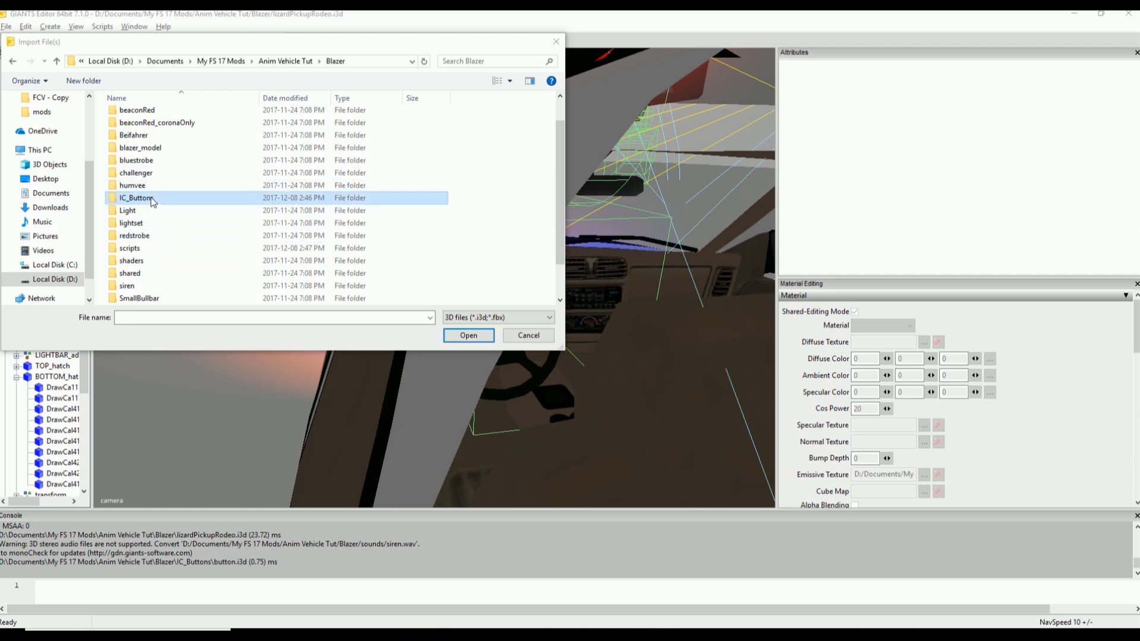
{"action": "double_click", "coordinate": [152, 202]}
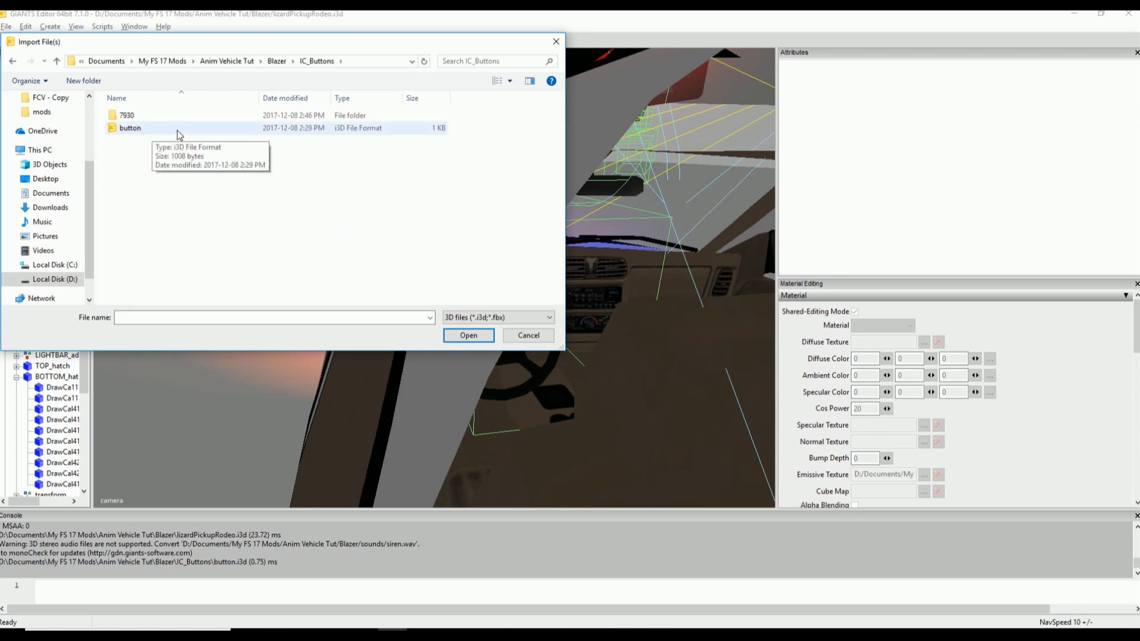
{"action": "left_click", "coordinate": [159, 131]}
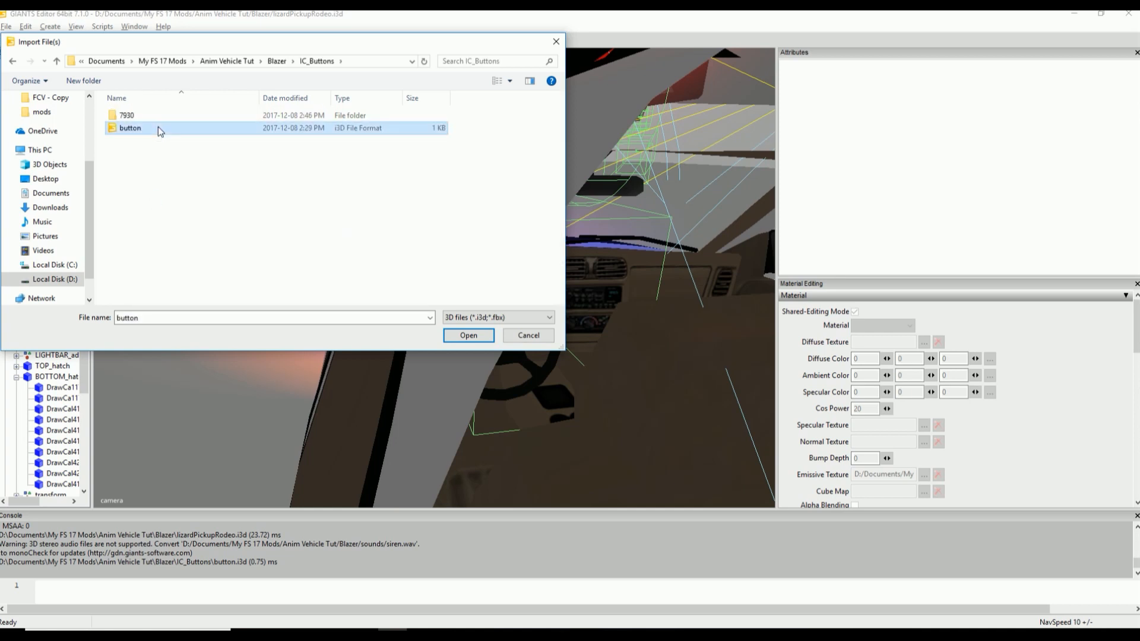
{"action": "left_click", "coordinate": [472, 335]}
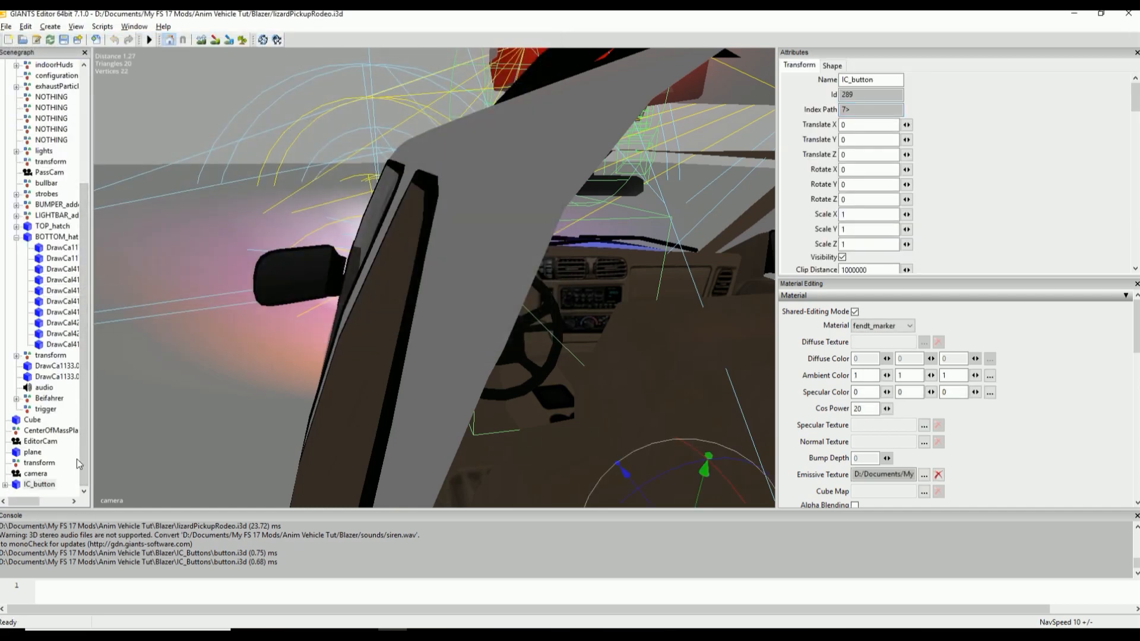
Step: Move the imported IC_button from the scene root into the vehicle's main Cube.002 node
{"action": "scroll", "coordinate": [473, 240], "scroll_direction": "down", "scroll_amount": 1}
{"action": "scroll", "coordinate": [473, 240], "scroll_direction": "down", "scroll_amount": 5}
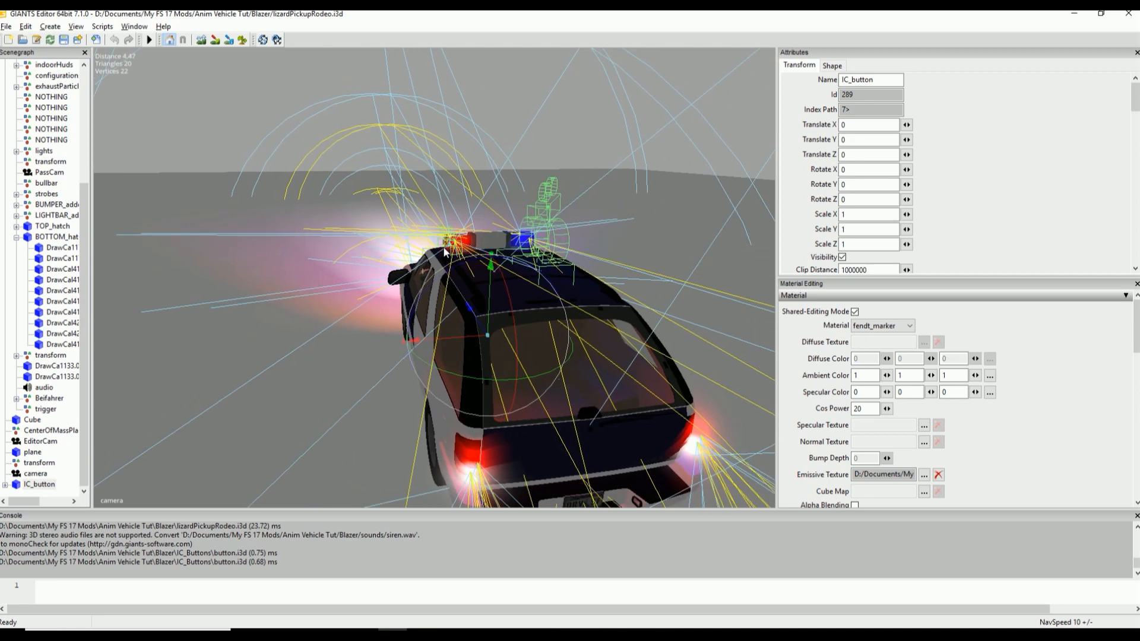
{"action": "left_click", "coordinate": [40, 485]}
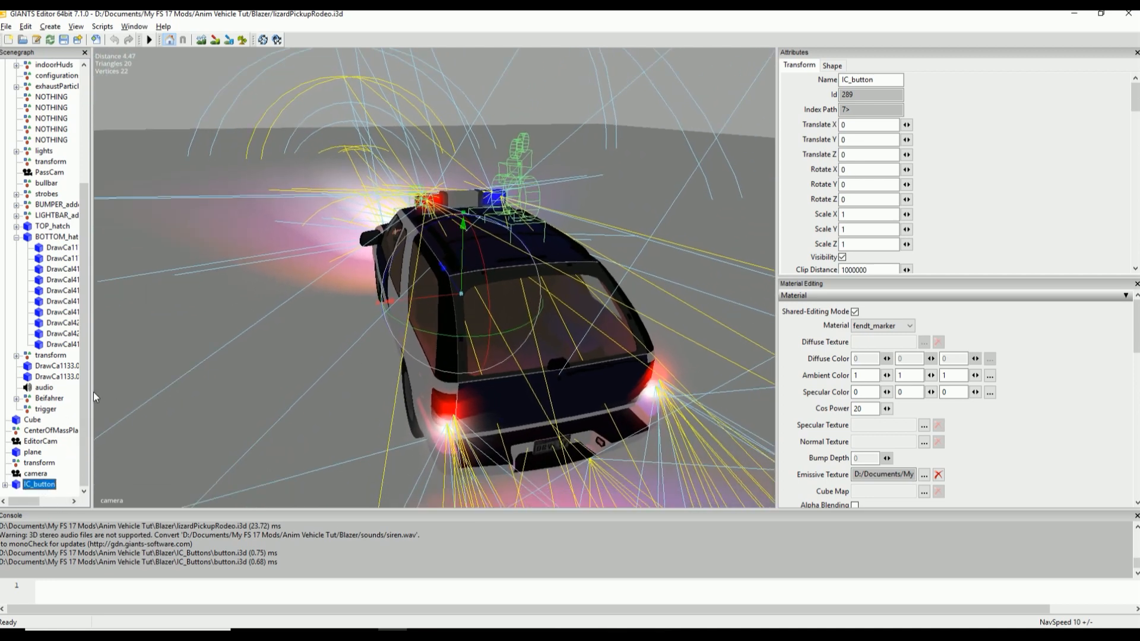
{"action": "scroll", "coordinate": [51, 238], "scroll_direction": "up", "scroll_amount": 5}
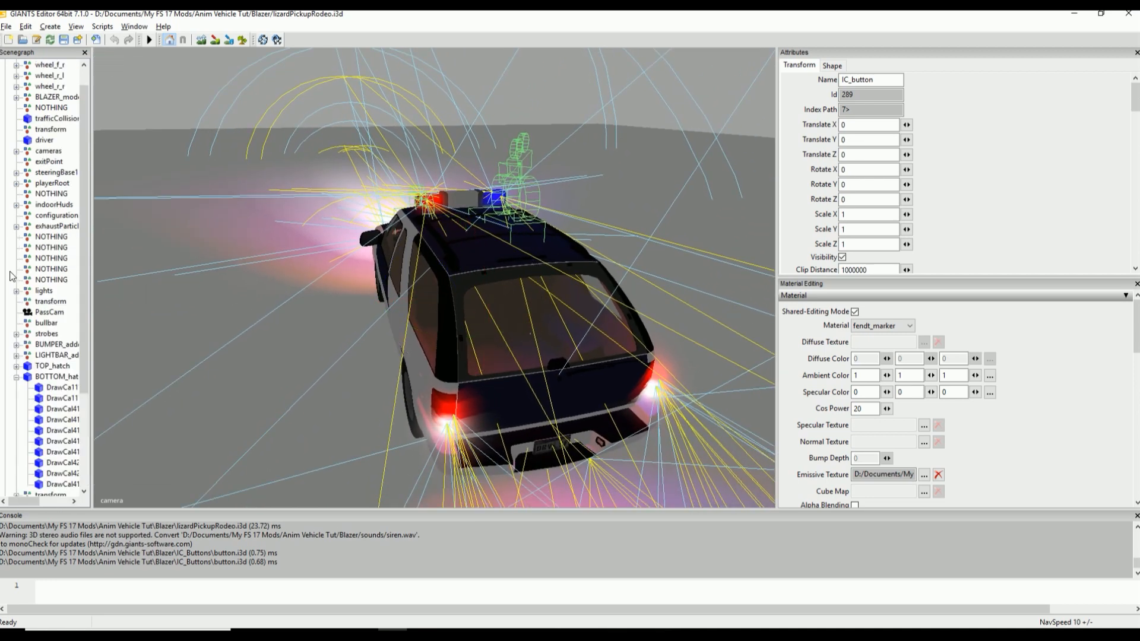
{"action": "left_click", "coordinate": [48, 66]}
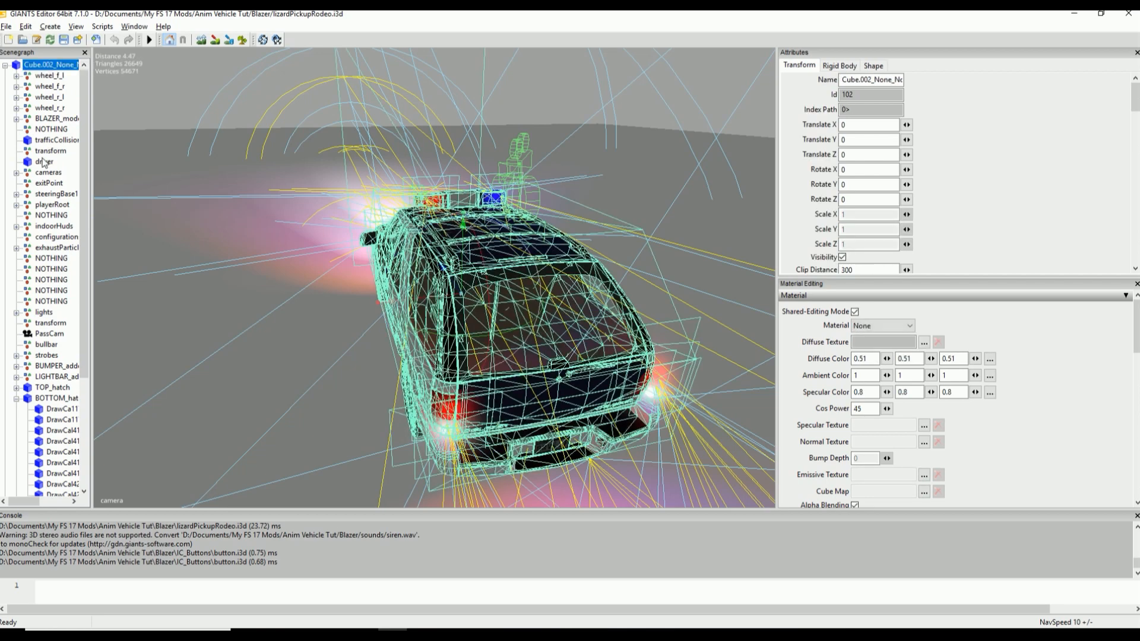
{"action": "key", "text": "ctrl+v"}
{"action": "left_click_drag", "start_coordinate": [83, 351], "coordinate": [75, 424]}
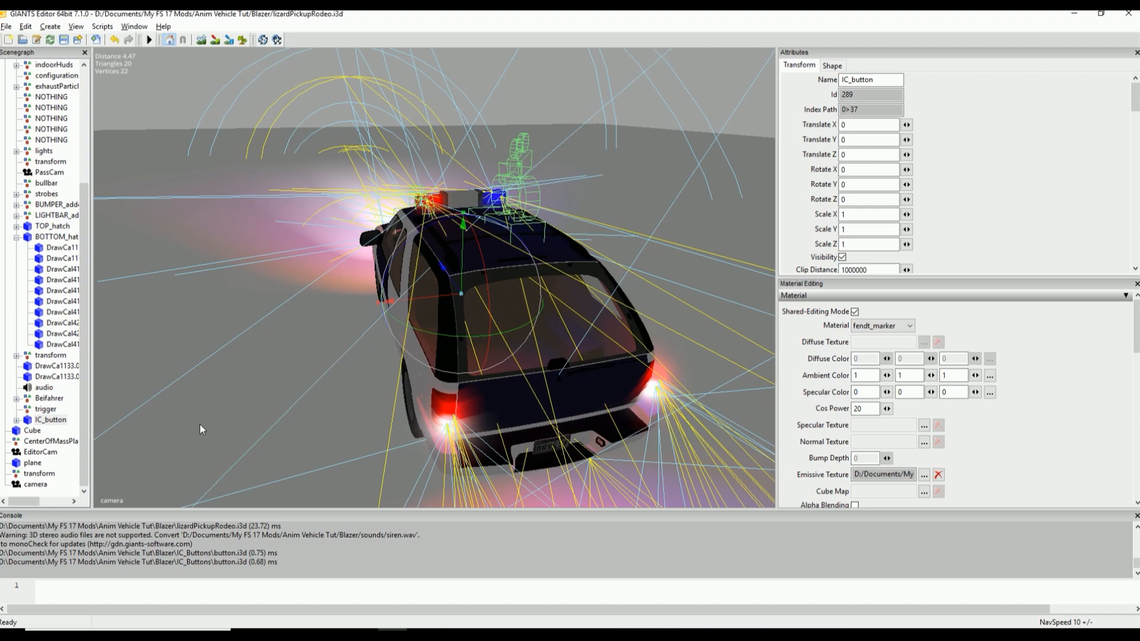
Step: Examine the TOP_hatch and BOTTOM_hatch nodes at the rear of the vehicle and collapse the BOTTOM_hatch children
{"action": "middle_click_drag", "start_coordinate": [585, 390], "coordinate": [635, 393]}
{"action": "scroll", "coordinate": [635, 393], "scroll_direction": "up", "scroll_amount": 5}
{"action": "left_click_drag", "start_coordinate": [657, 388], "coordinate": [652, 423], "text": "alt"}
{"action": "left_click", "coordinate": [55, 270]}
{"action": "left_click", "coordinate": [56, 236]}
{"action": "left_click", "coordinate": [52, 225]}
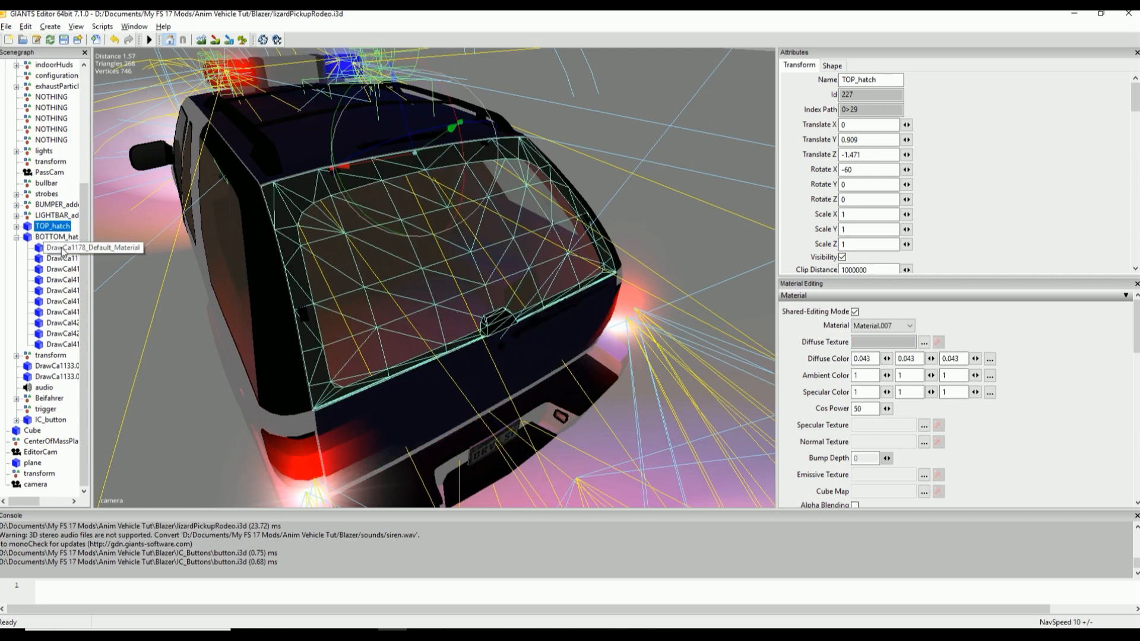
{"action": "left_click", "coordinate": [59, 236]}
{"action": "left_click", "coordinate": [16, 237]}
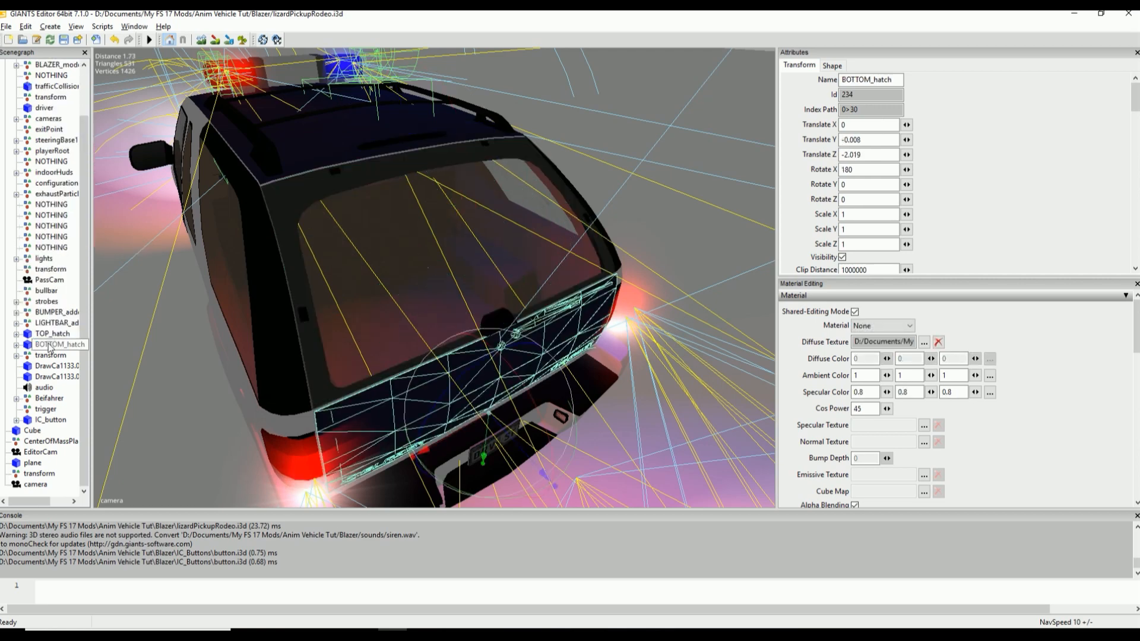
Step: Place IC_button on the dashboard beside the steering wheel, at about X 0.56, Y 0.42, Z 0.61
{"action": "left_click", "coordinate": [56, 419]}
{"action": "left_click_drag", "start_coordinate": [488, 336], "coordinate": [412, 376], "text": "alt"}
{"action": "scroll", "coordinate": [461, 314], "scroll_direction": "up", "scroll_amount": 4}
{"action": "scroll", "coordinate": [446, 276], "scroll_direction": "up", "scroll_amount": 3}
{"action": "scroll", "coordinate": [432, 277], "scroll_direction": "up", "scroll_amount": 4}
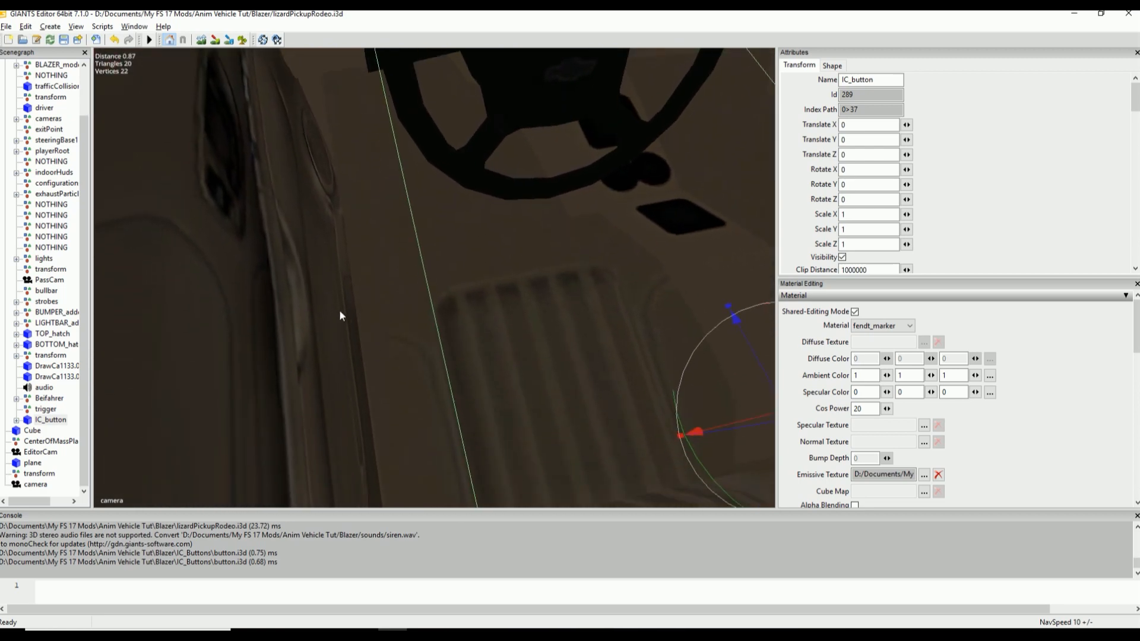
{"action": "left_click_drag", "start_coordinate": [340, 315], "coordinate": [400, 242], "text": "alt"}
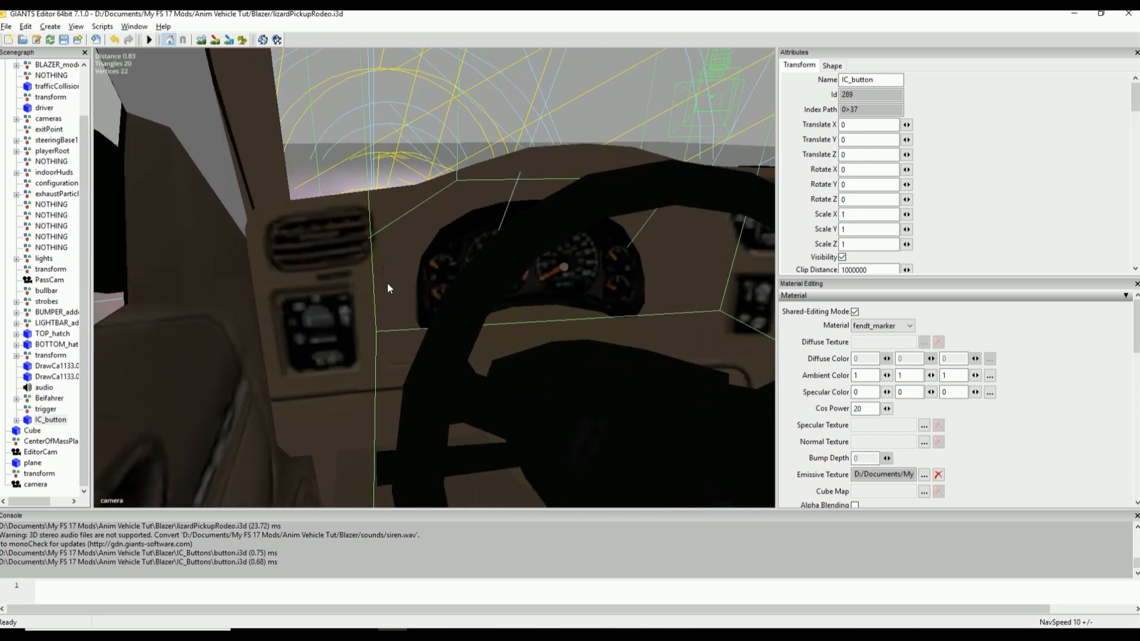
{"action": "scroll", "coordinate": [387, 289], "scroll_direction": "down", "scroll_amount": 5}
{"action": "scroll", "coordinate": [392, 291], "scroll_direction": "up", "scroll_amount": 4}
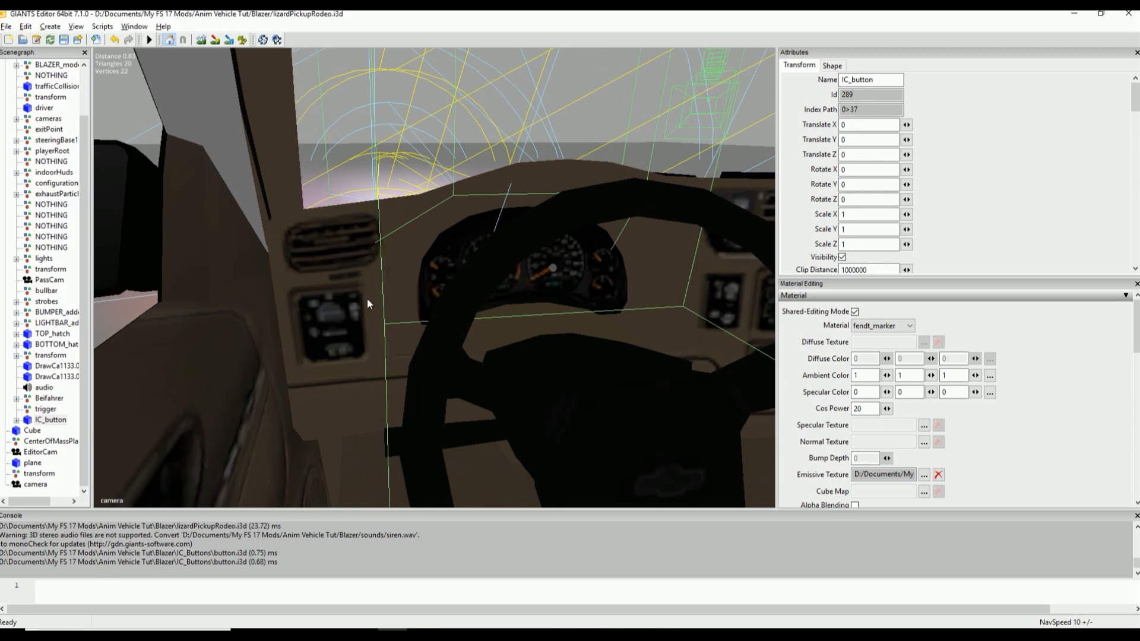
{"action": "key", "text": "ctrl+b"}
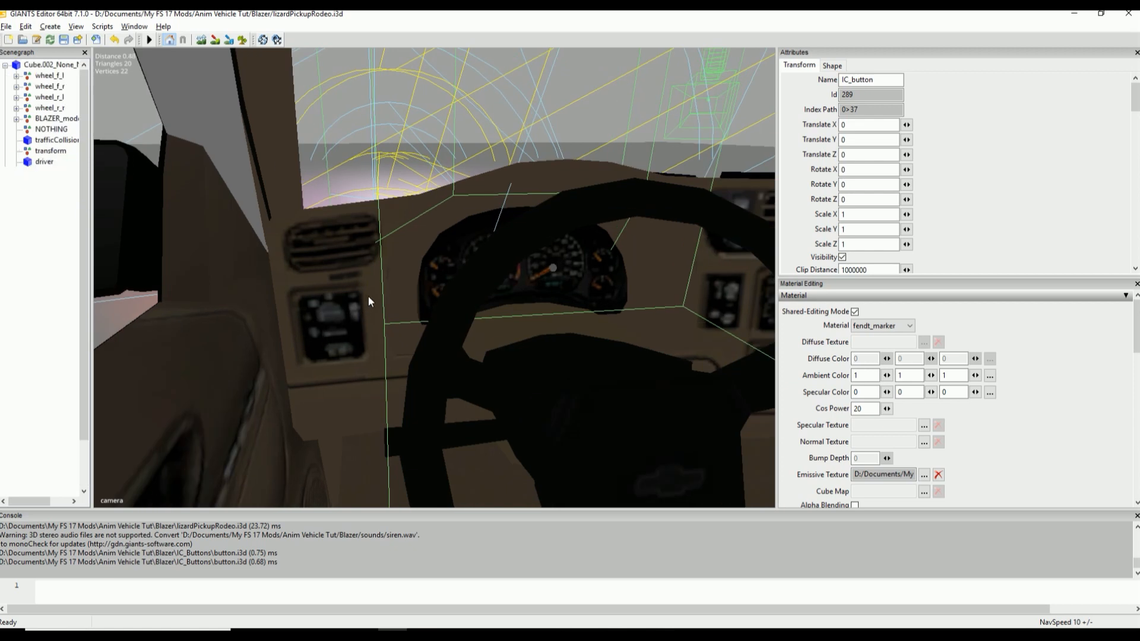
{"action": "left_click_drag", "start_coordinate": [389, 331], "coordinate": [358, 304]}
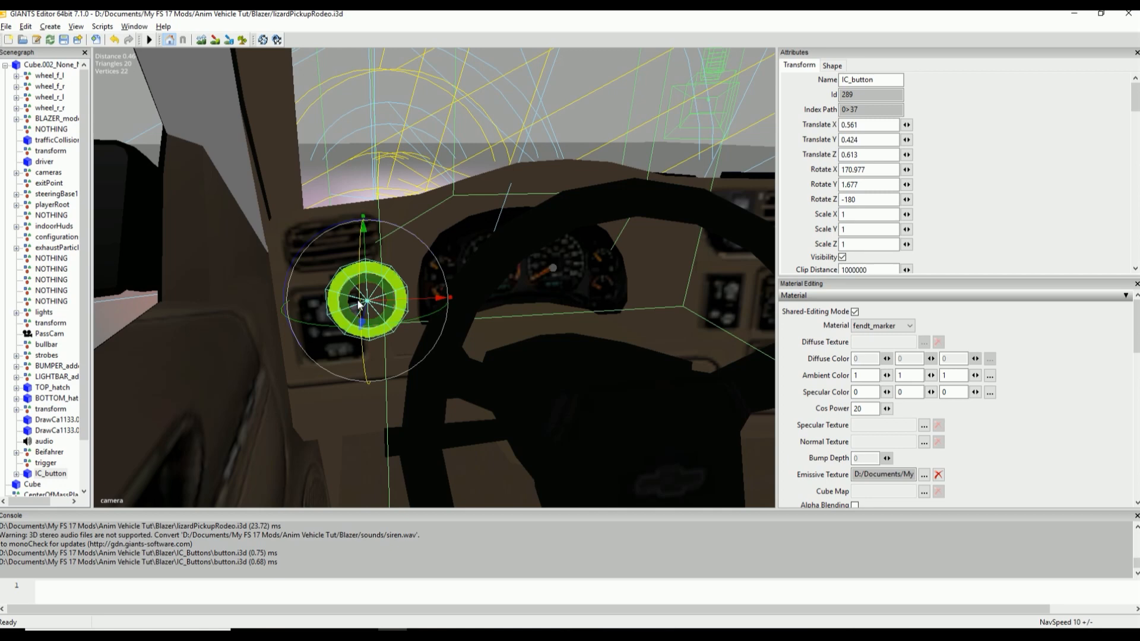
Step: Shift IC_button slightly lower over the dashboard switches, to about X 0.568, Y 0.395, Z 0.609, and check its placement
{"action": "scroll", "coordinate": [459, 258], "scroll_direction": "down", "scroll_amount": 5}
{"action": "scroll", "coordinate": [463, 264], "scroll_direction": "up", "scroll_amount": 2}
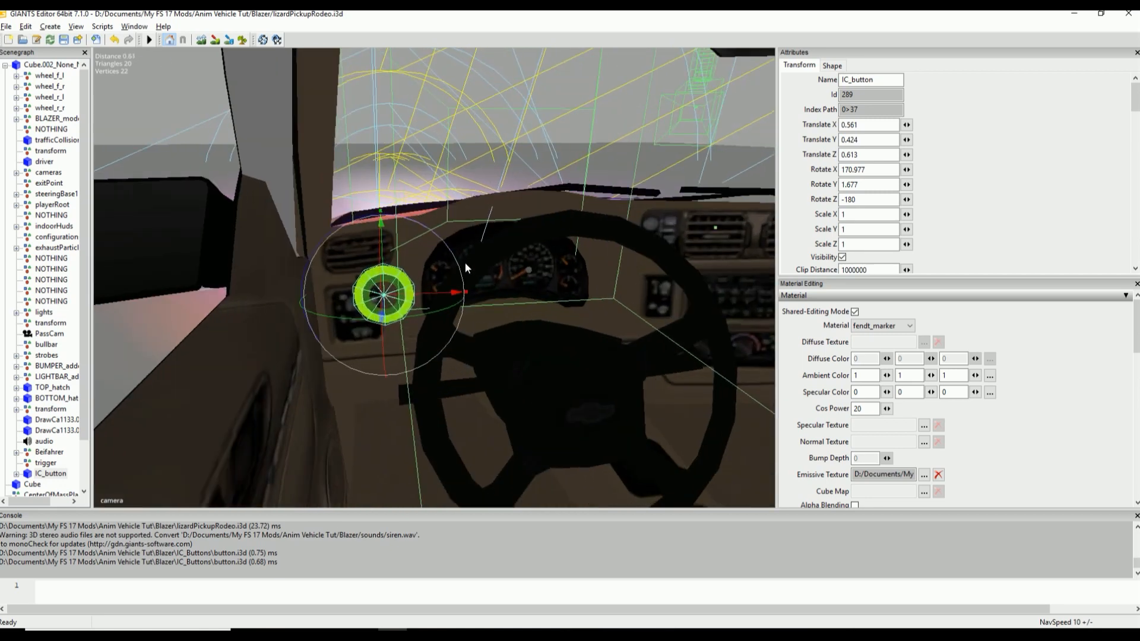
{"action": "left_click_drag", "start_coordinate": [383, 267], "coordinate": [377, 282]}
{"action": "scroll", "coordinate": [427, 280], "scroll_direction": "up", "scroll_amount": 5}
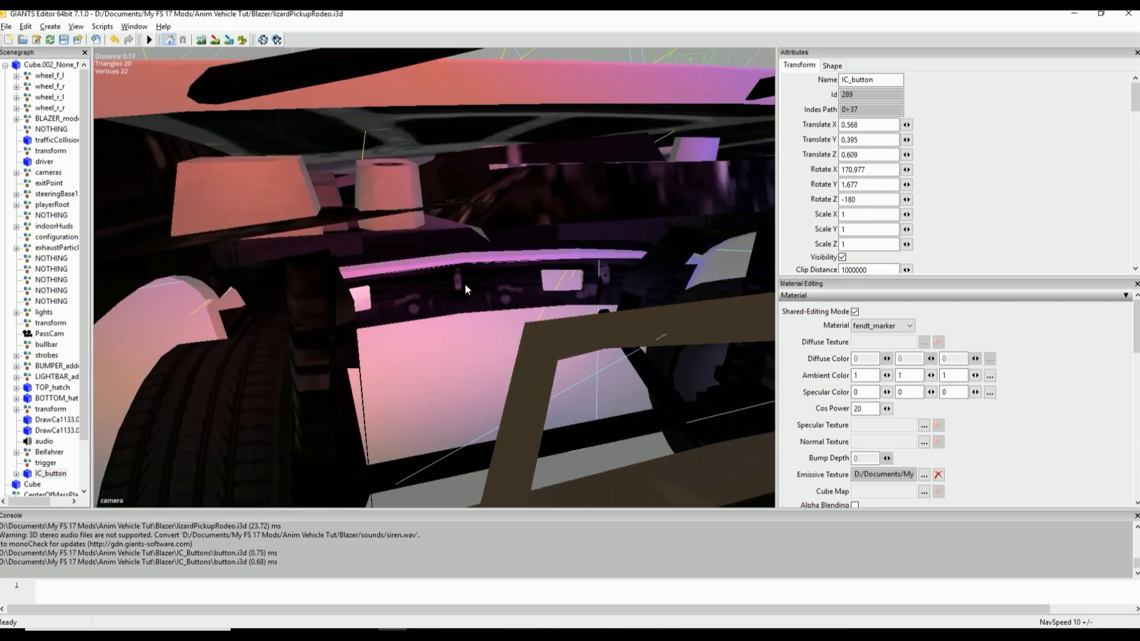
{"action": "scroll", "coordinate": [465, 283], "scroll_direction": "down", "scroll_amount": 6}
{"action": "scroll", "coordinate": [464, 281], "scroll_direction": "up", "scroll_amount": 2}
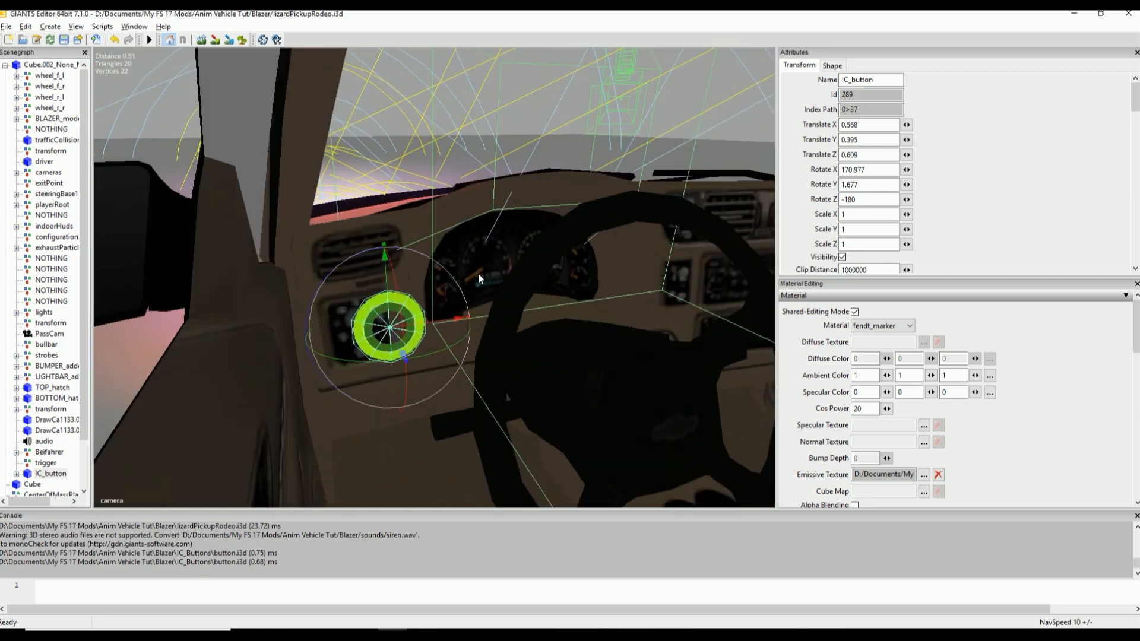
{"action": "scroll", "coordinate": [479, 275], "scroll_direction": "up", "scroll_amount": 3}
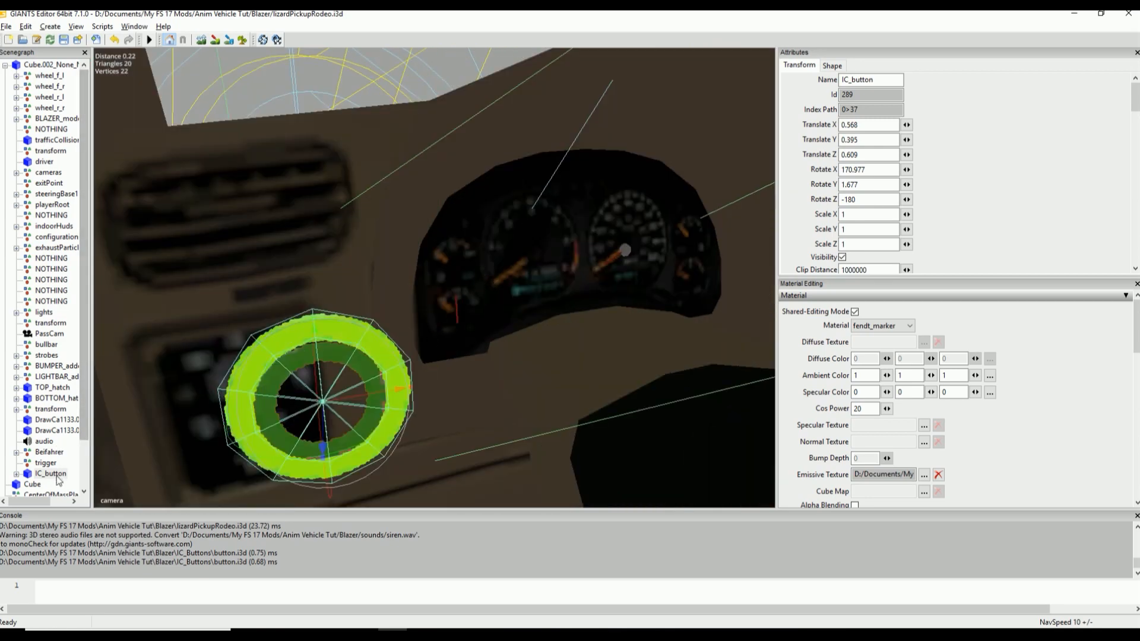
{"action": "scroll", "coordinate": [494, 287], "scroll_direction": "down", "scroll_amount": 5}
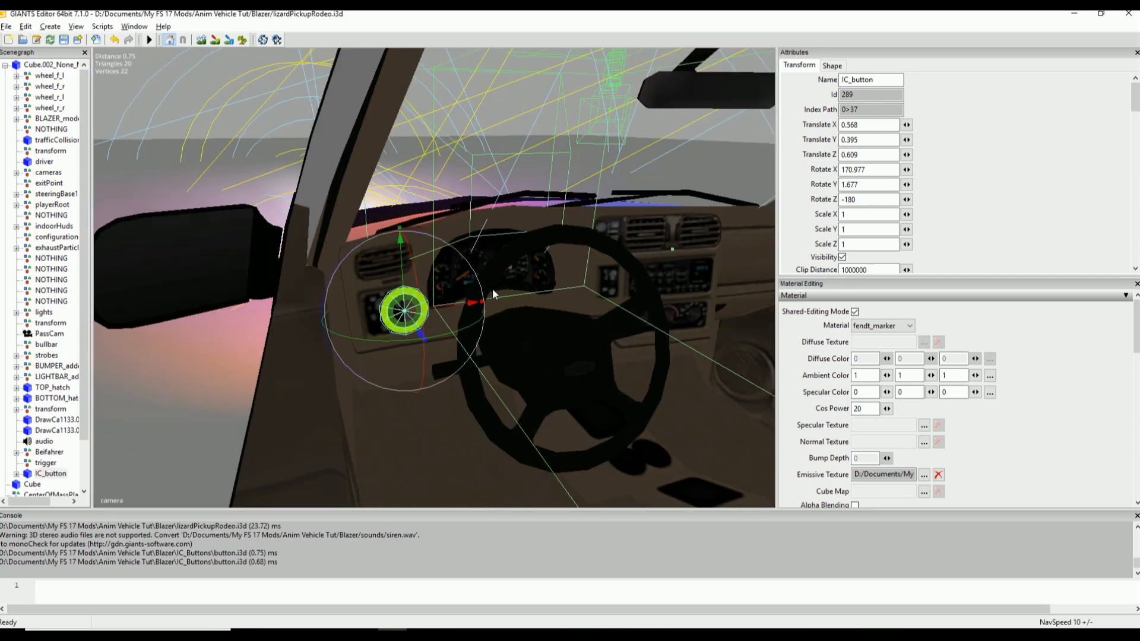
Step: Copy IC_button's index path and, in Notepad++, replace the BUTTON_INDEX_HERE placeholder in the Trunk window's mark with 0>37
{"action": "left_click_drag", "start_coordinate": [882, 108], "coordinate": [832, 110]}
{"action": "mouse_move", "coordinate": [480, 635]}
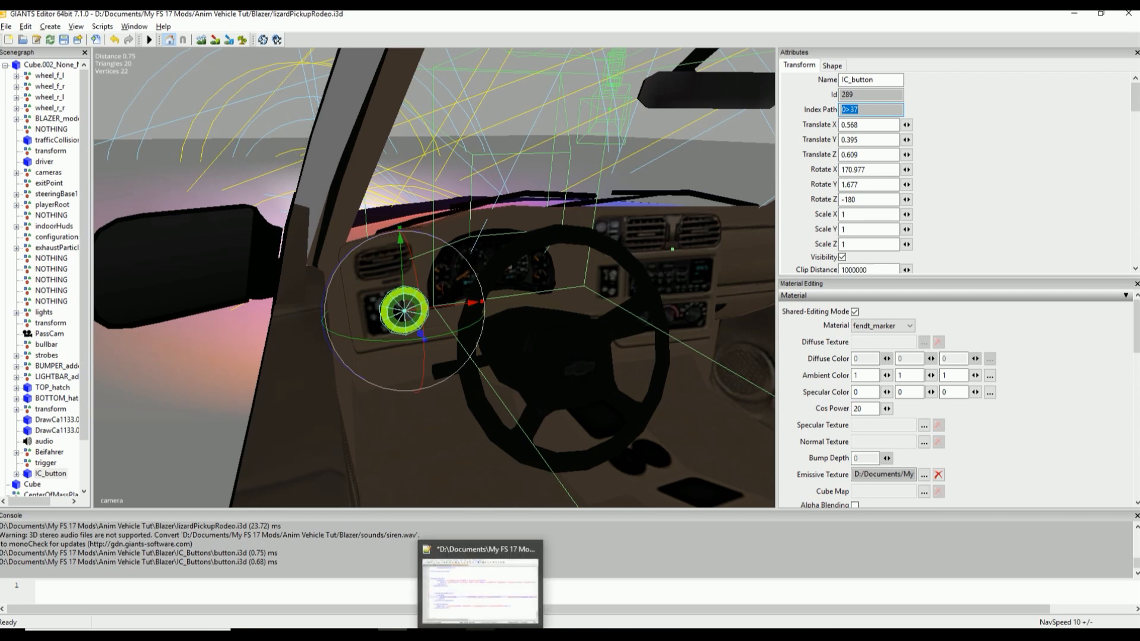
{"action": "left_click", "coordinate": [480, 591]}
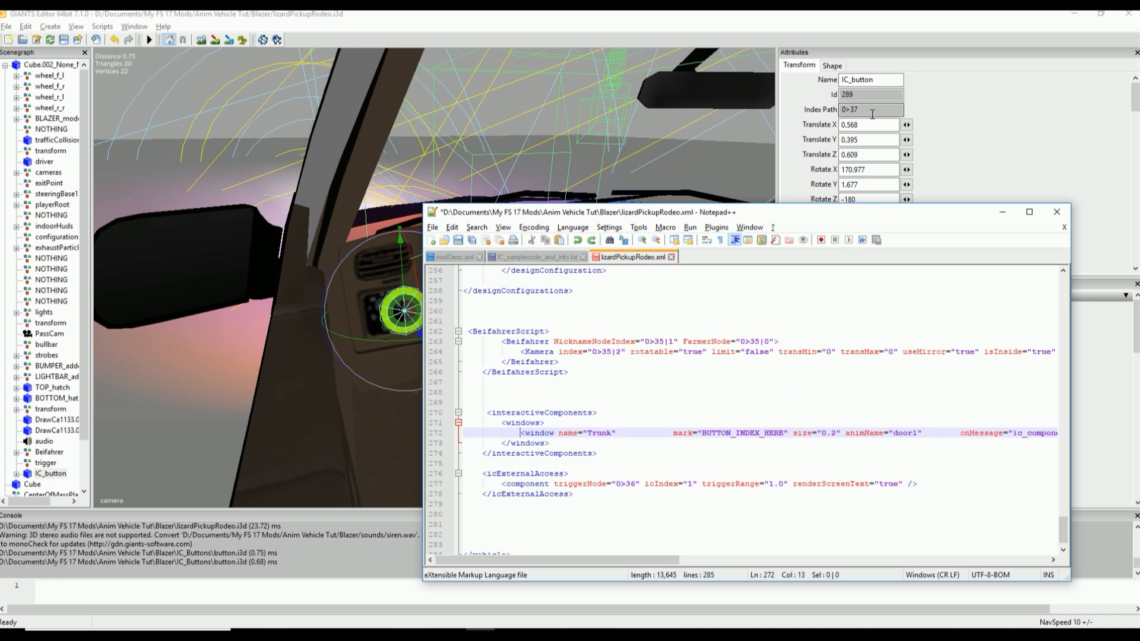
{"action": "double_click", "coordinate": [853, 109]}
{"action": "key", "text": "ctrl+c"}
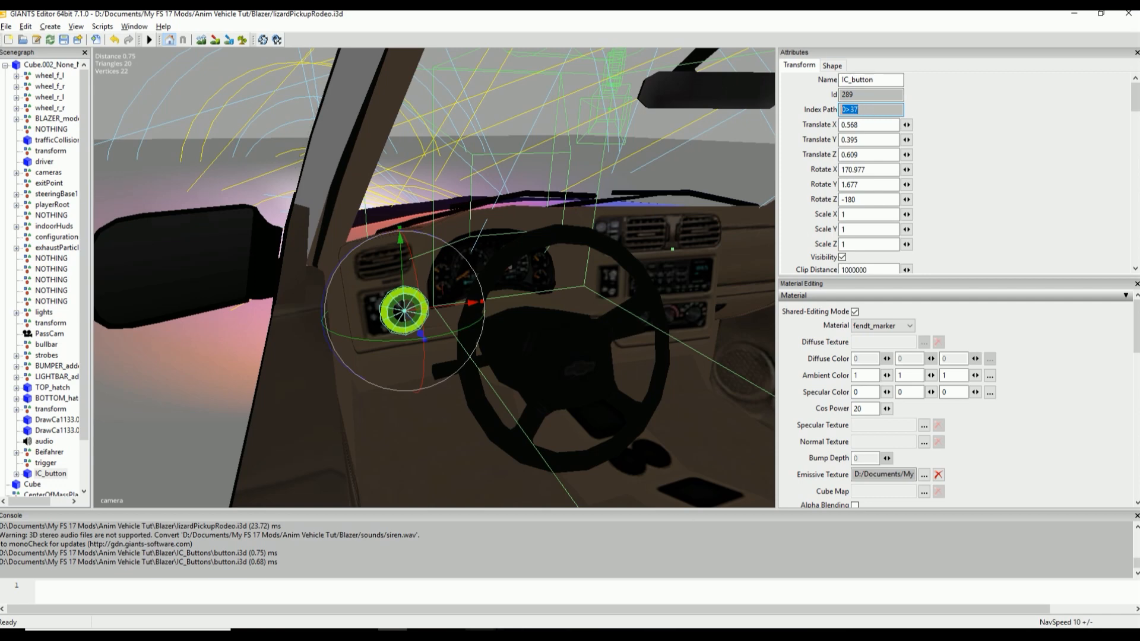
{"action": "left_click", "coordinate": [494, 630]}
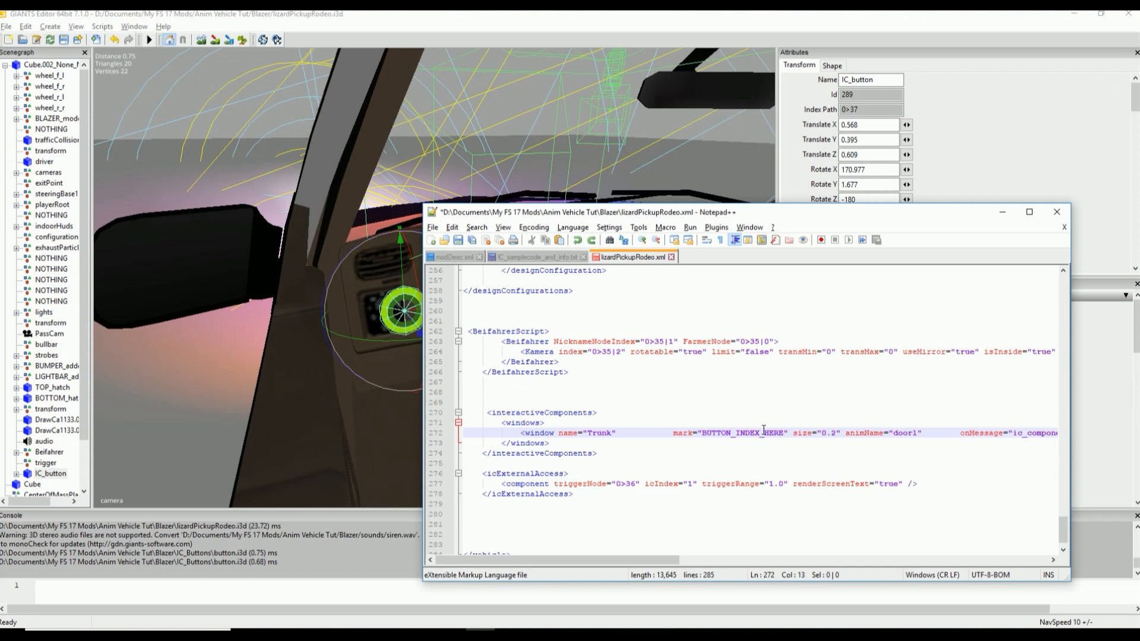
{"action": "left_click_drag", "start_coordinate": [787, 432], "coordinate": [701, 432]}
{"action": "key", "text": "ctrl+v"}
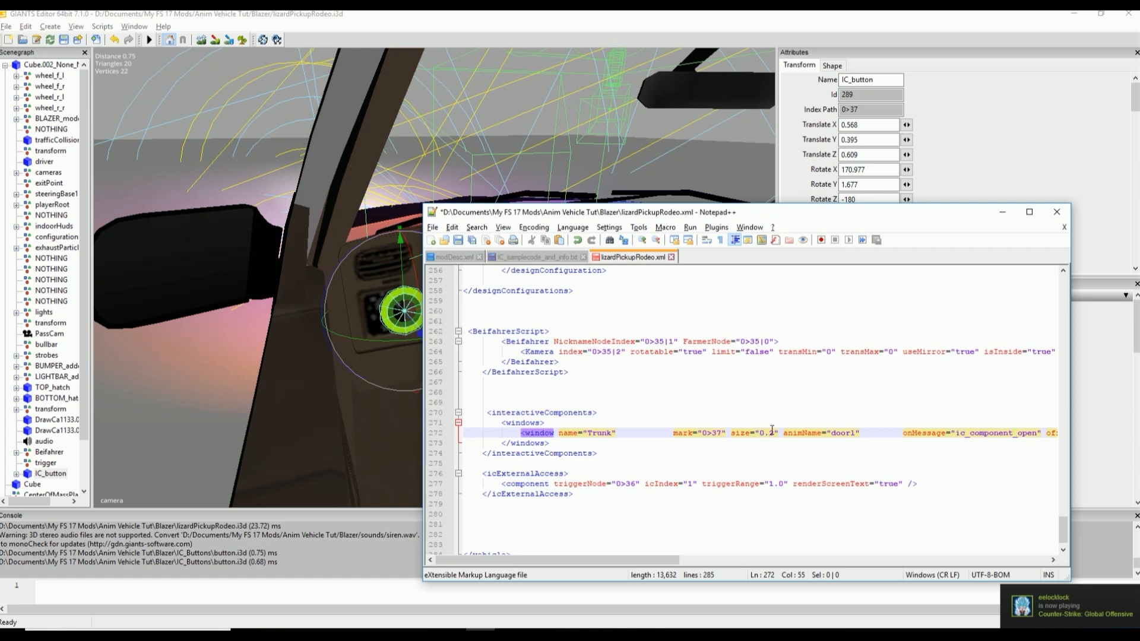
Step: Set the Trunk window's animName to Trunk and remove the extra spacing before its mark attribute
{"action": "double_click", "coordinate": [840, 433]}
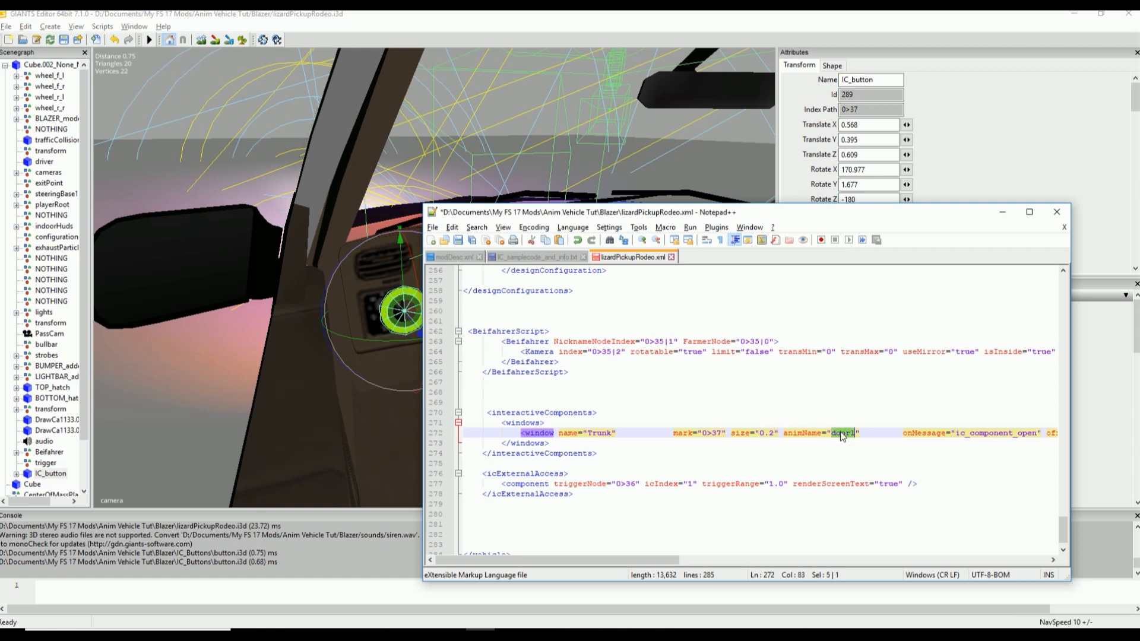
{"action": "type", "text": "Trunk"}
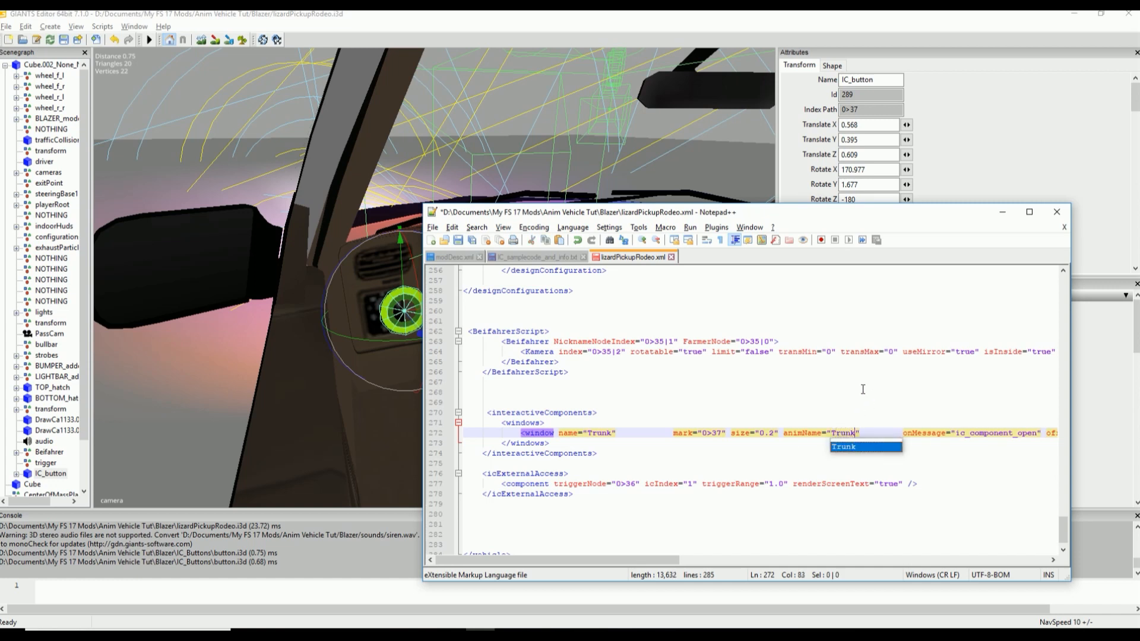
{"action": "left_click", "coordinate": [765, 453]}
{"action": "left_click_drag", "start_coordinate": [673, 436], "coordinate": [622, 433]}
{"action": "key", "text": "Delete"}
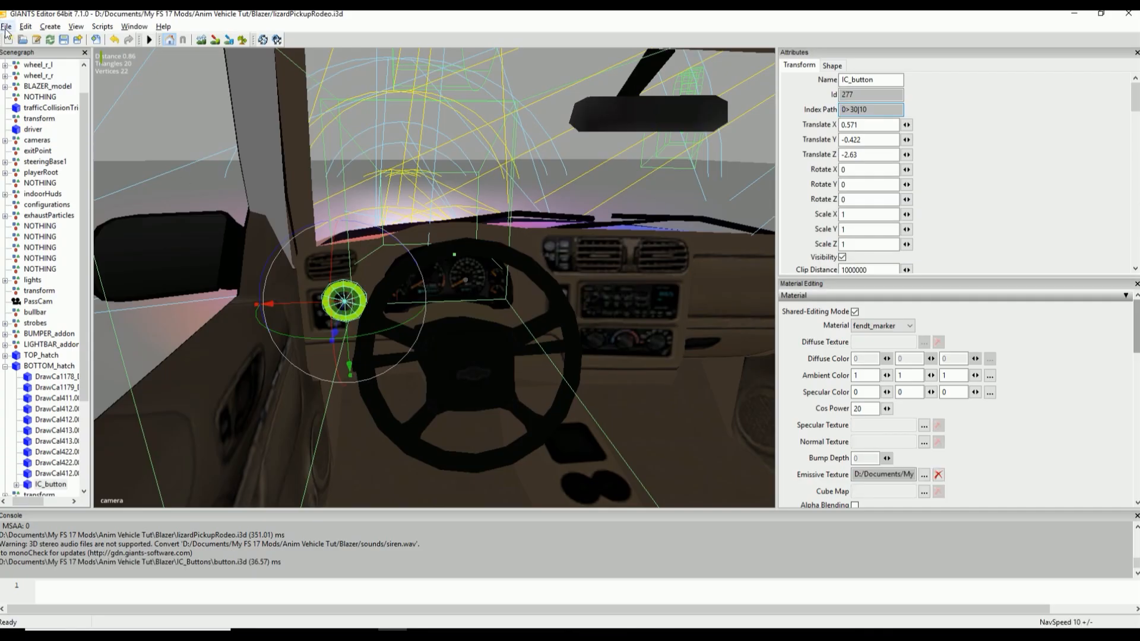
Step: Switch to GIANTS Editor, save the lizardPickupRodeo.i3d vehicle model, and close the editor
{"action": "left_click", "coordinate": [24, 27]}
{"action": "mouse_move", "coordinate": [7, 26]}
{"action": "left_click", "coordinate": [27, 88]}
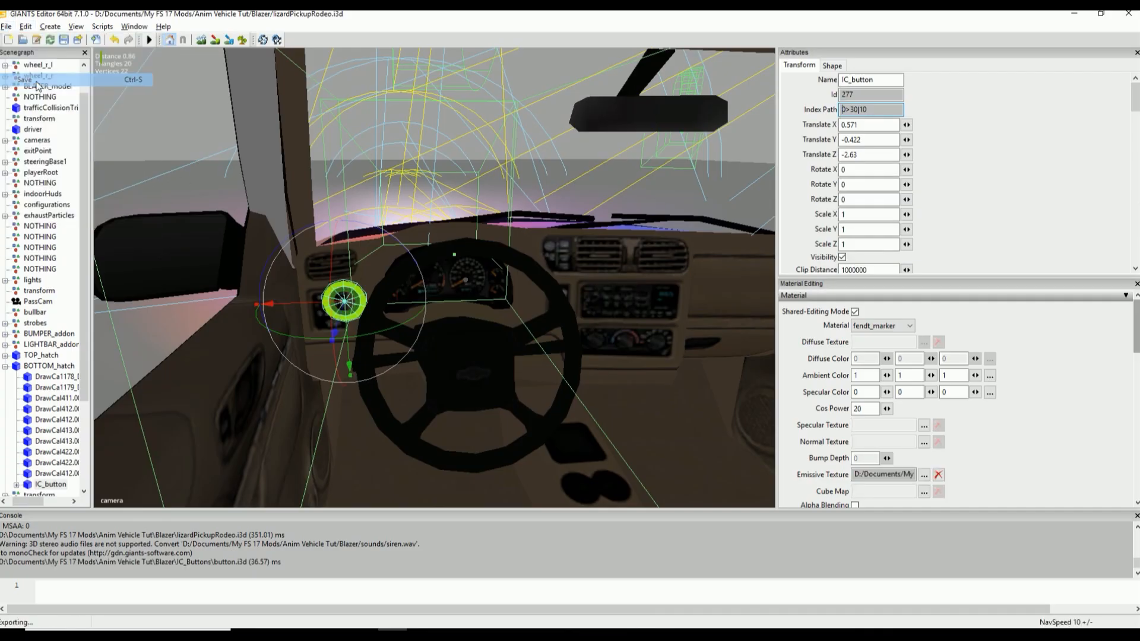
{"action": "left_click", "coordinate": [1115, 18]}
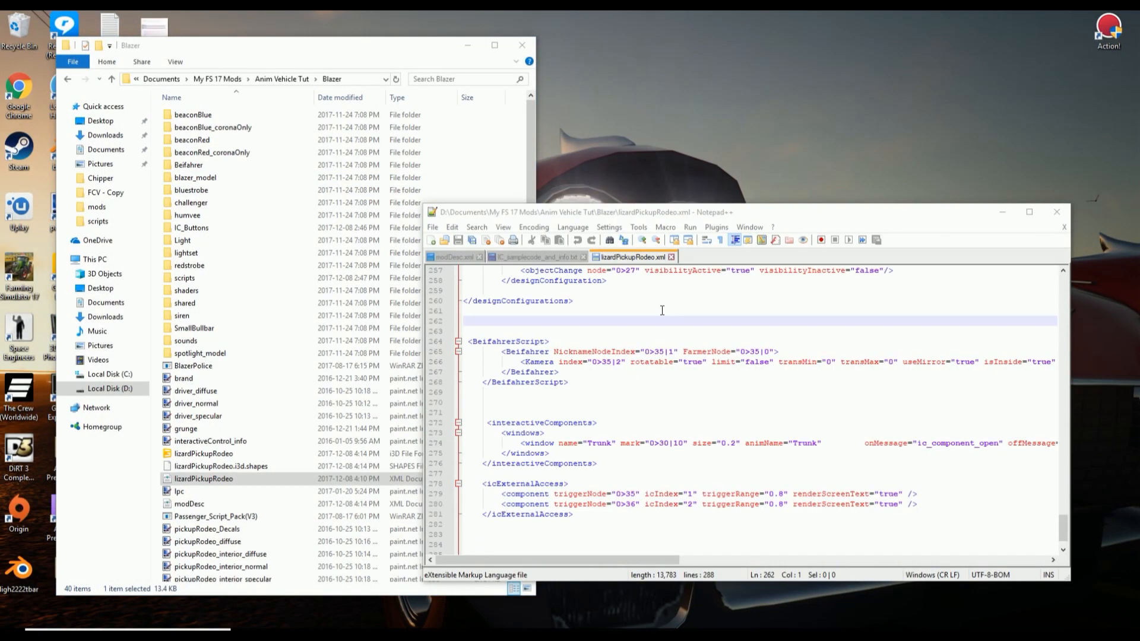
Step: Check modDesc.xml in Notepad++ and return to lizardPickupRodeo.xml
{"action": "left_click", "coordinate": [457, 257]}
{"action": "left_click", "coordinate": [654, 338]}
{"action": "left_click", "coordinate": [629, 252]}
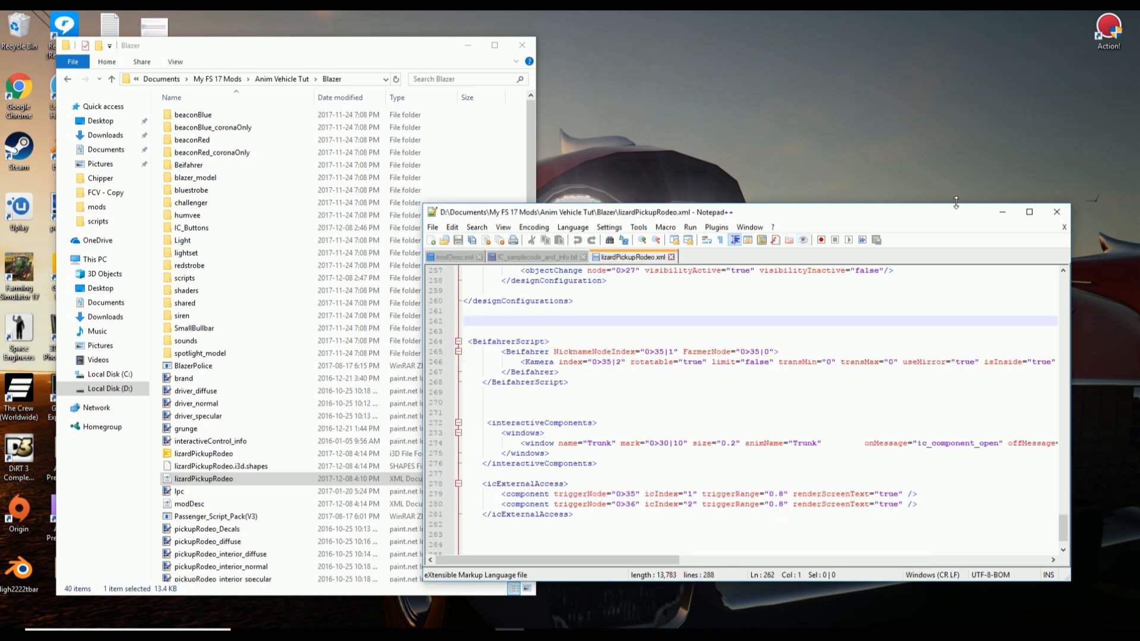
Step: In the Blazer folder, update the BlazerPolice ZIP archive with the mod's files and folders
{"action": "scroll", "coordinate": [419, 457], "scroll_direction": "down", "scroll_amount": 1}
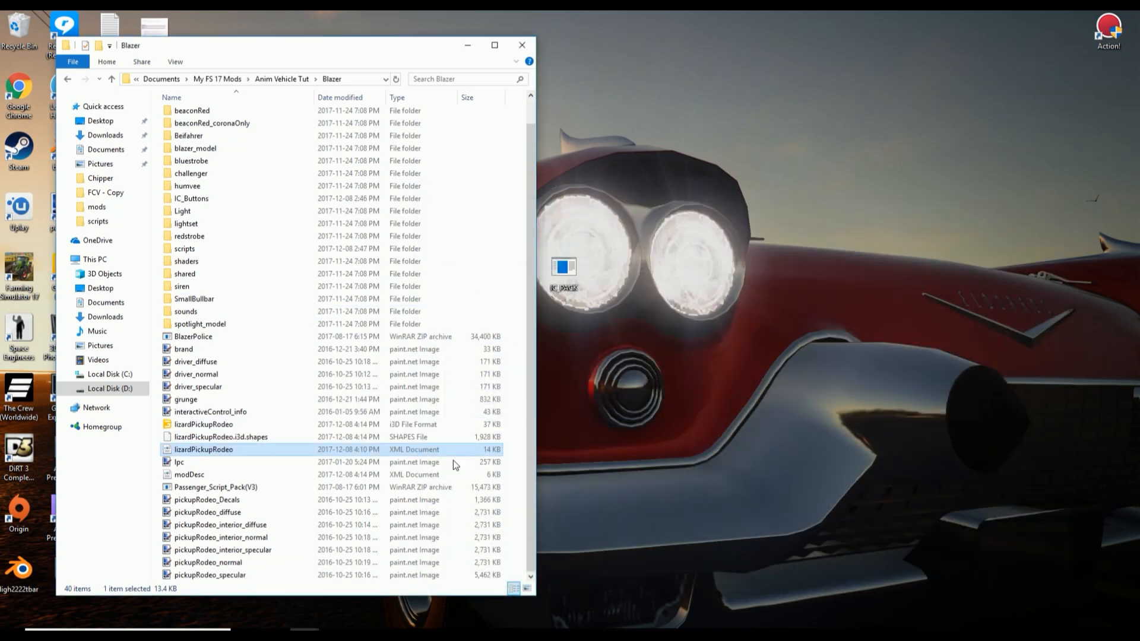
{"action": "left_click_drag", "start_coordinate": [511, 579], "coordinate": [199, 350]}
{"action": "left_click_drag", "start_coordinate": [198, 350], "coordinate": [237, 335]}
{"action": "left_click_drag", "start_coordinate": [160, 323], "coordinate": [315, 107]}
{"action": "left_click_drag", "start_coordinate": [264, 253], "coordinate": [214, 368]}
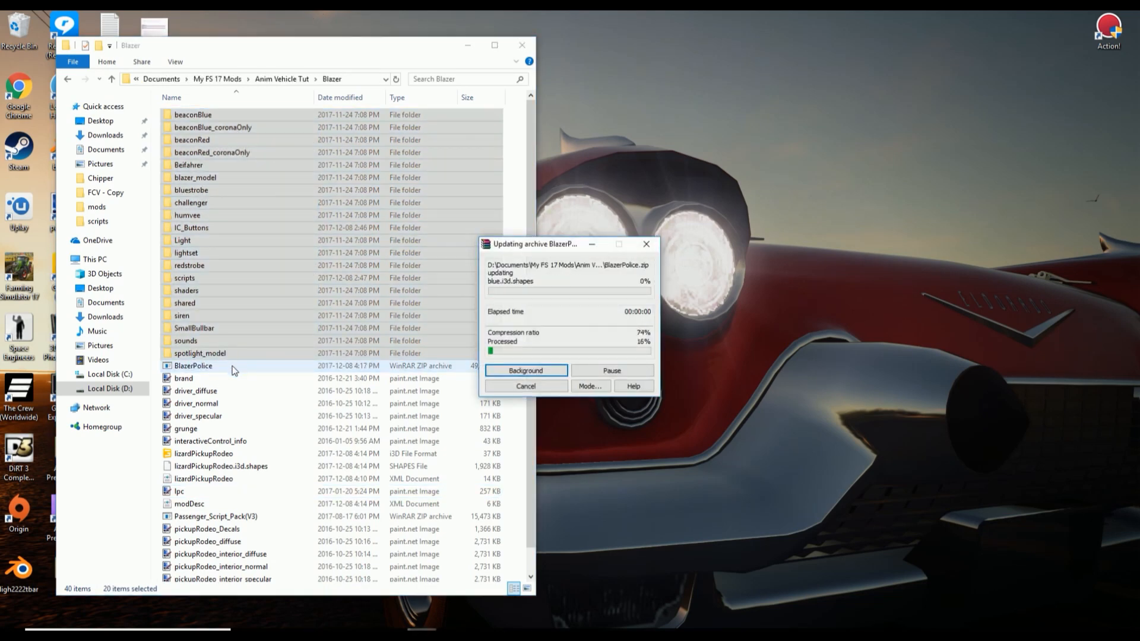
{"action": "left_click", "coordinate": [234, 367]}
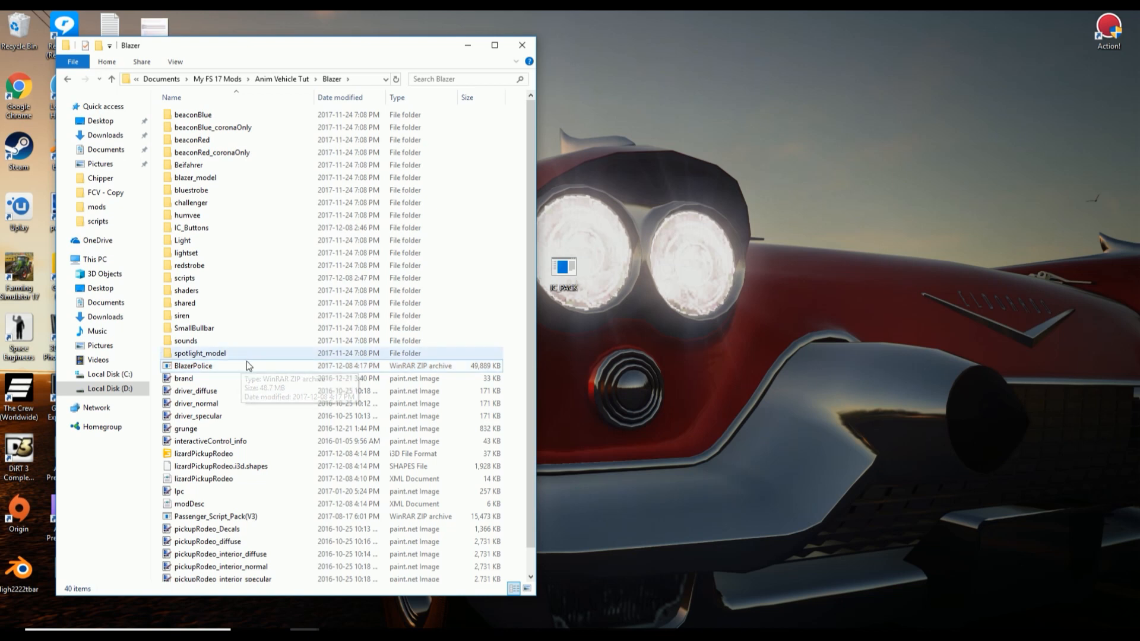
Step: Copy the updated BlazerPolice ZIP archive from the Blazer folder
{"action": "left_click", "coordinate": [230, 366]}
{"action": "right_click", "coordinate": [231, 365]}
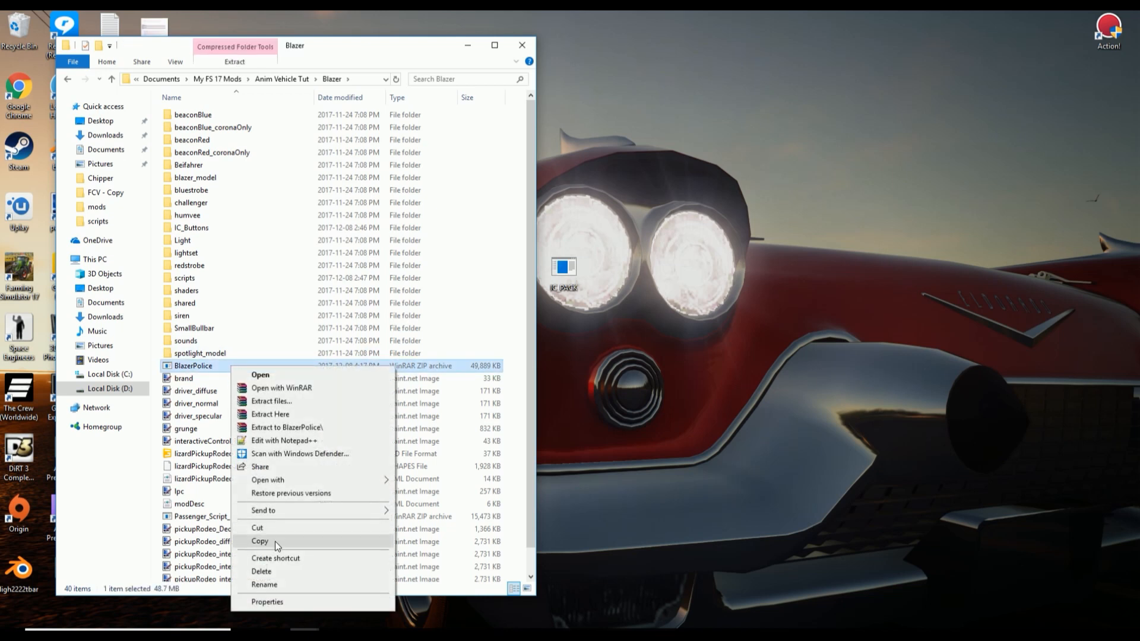
{"action": "left_click", "coordinate": [275, 541]}
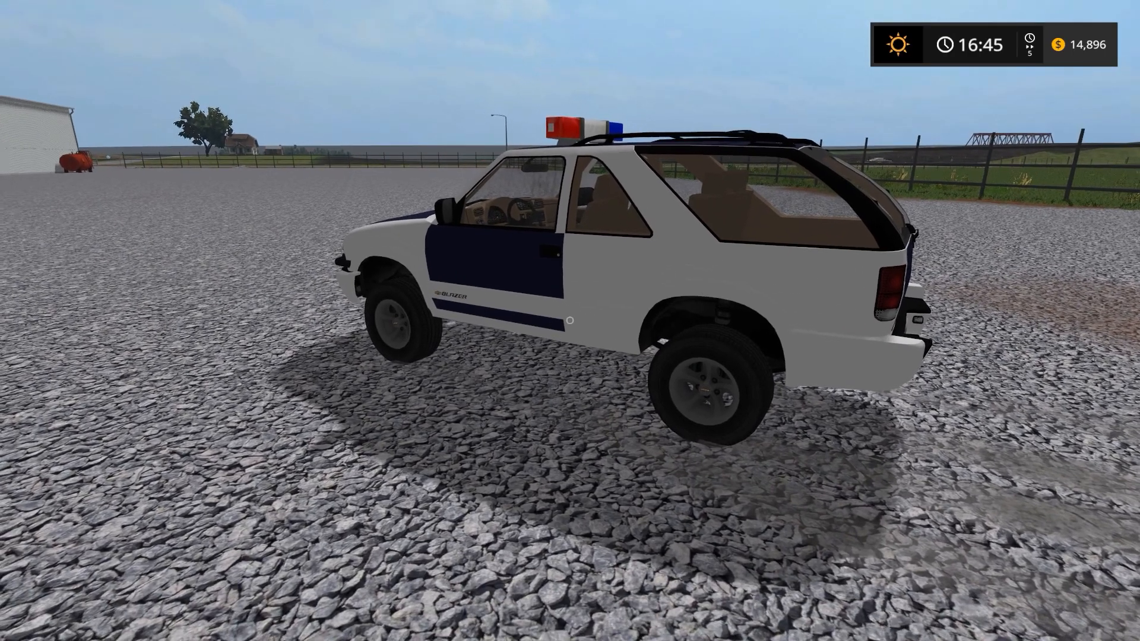
Step: In Farming Simulator 17, walk to the Blazer, get in, show the controls help, and enable IC
{"action": "key", "text": "w"}
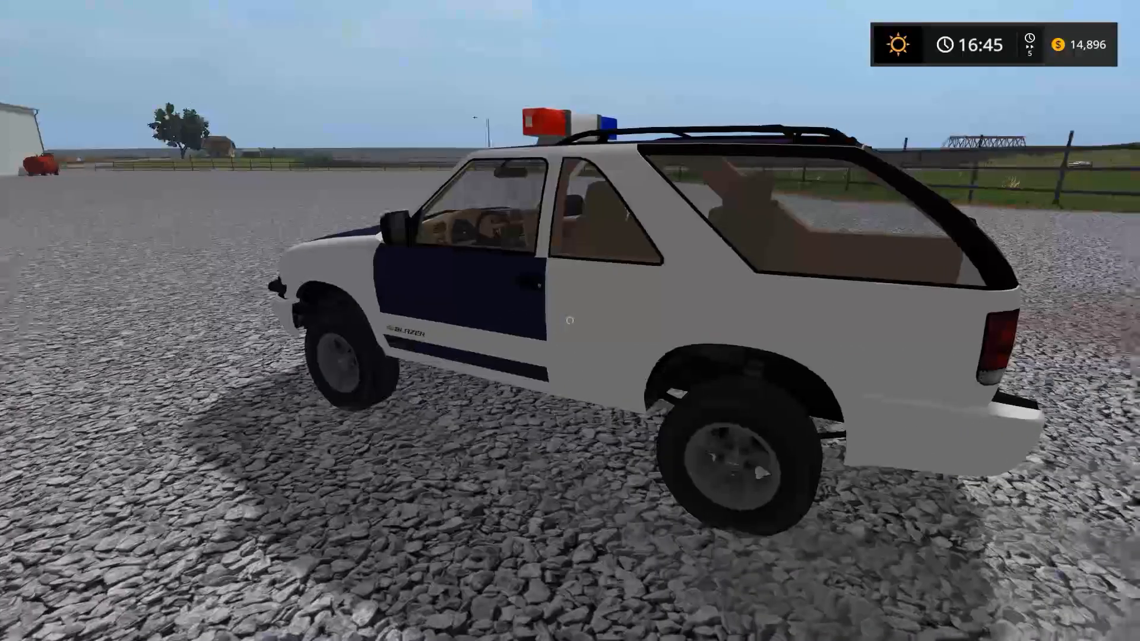
{"action": "key", "text": "w"}
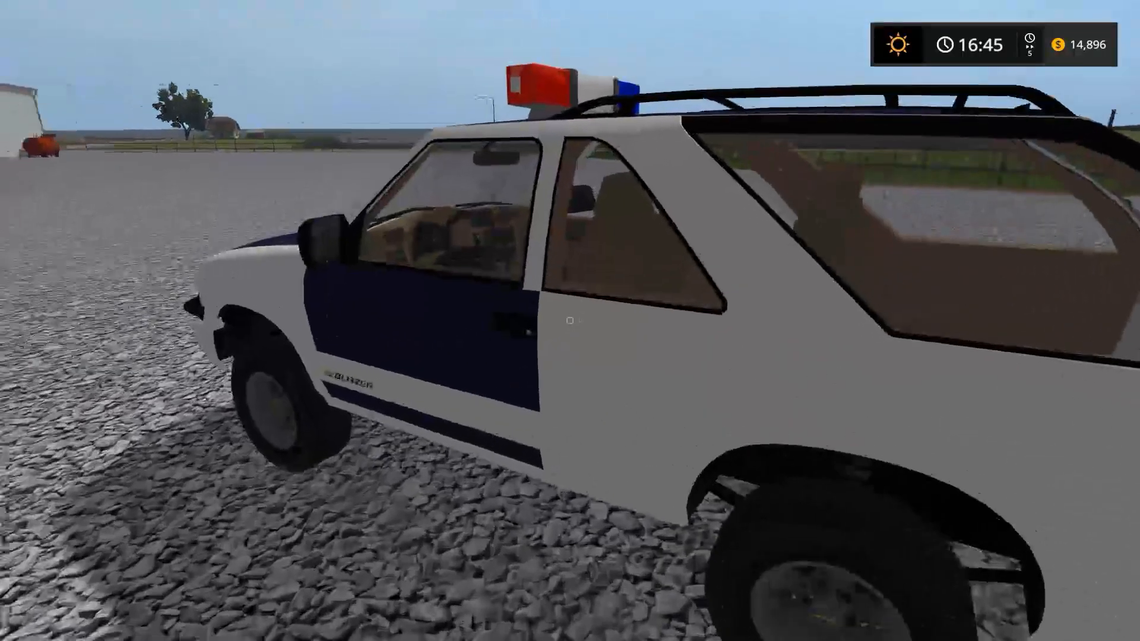
{"action": "key", "text": "e"}
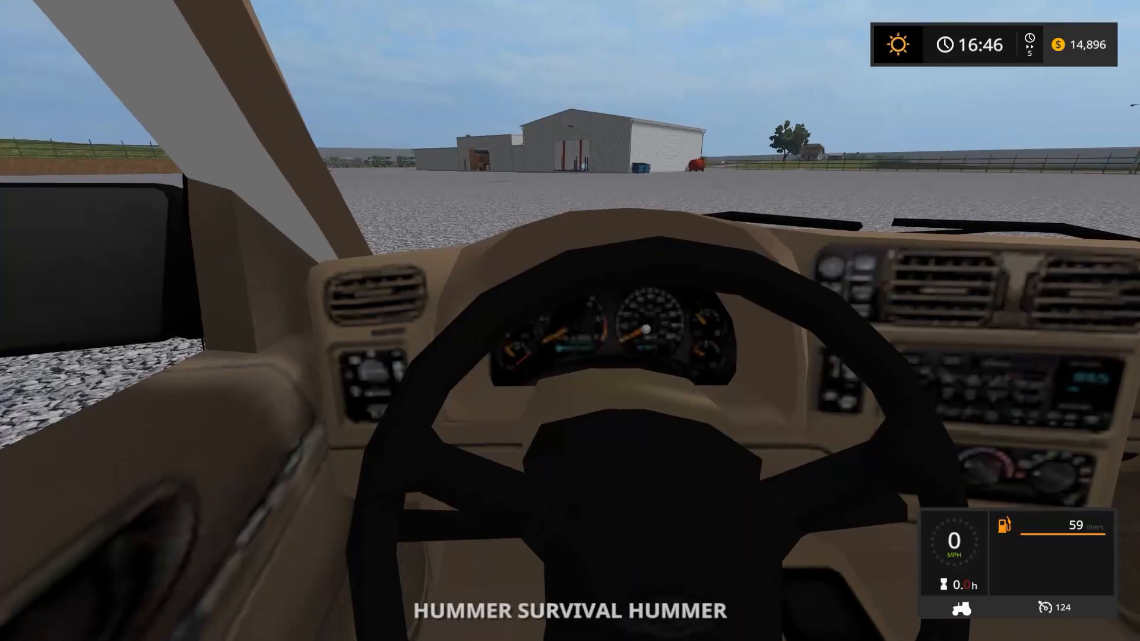
{"action": "key", "text": "F1"}
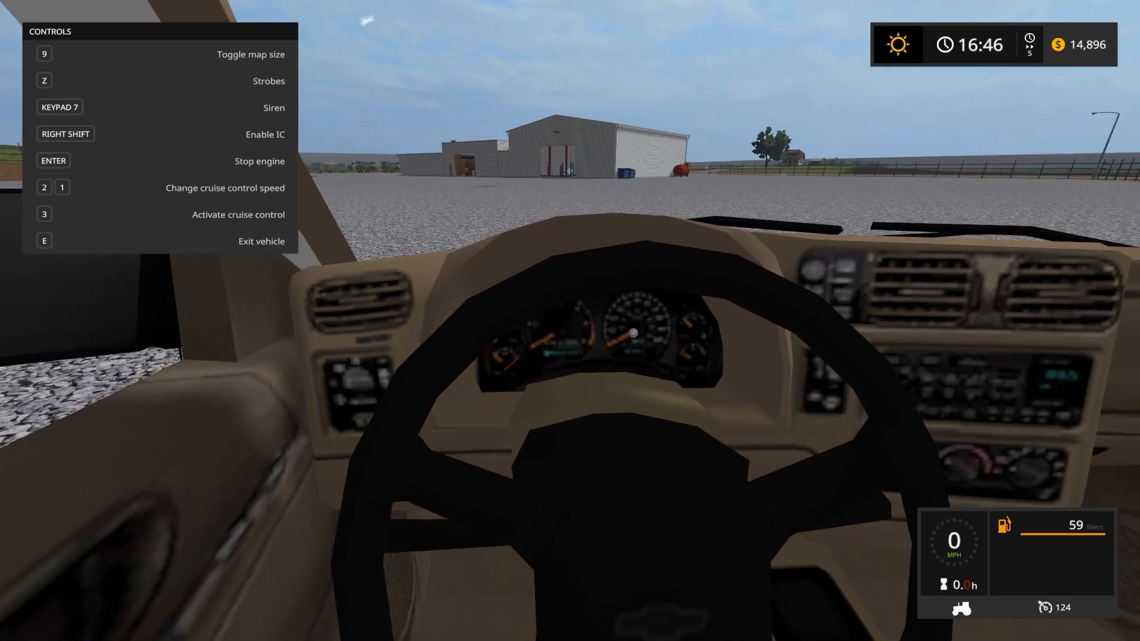
{"action": "key", "text": "Shift_R"}
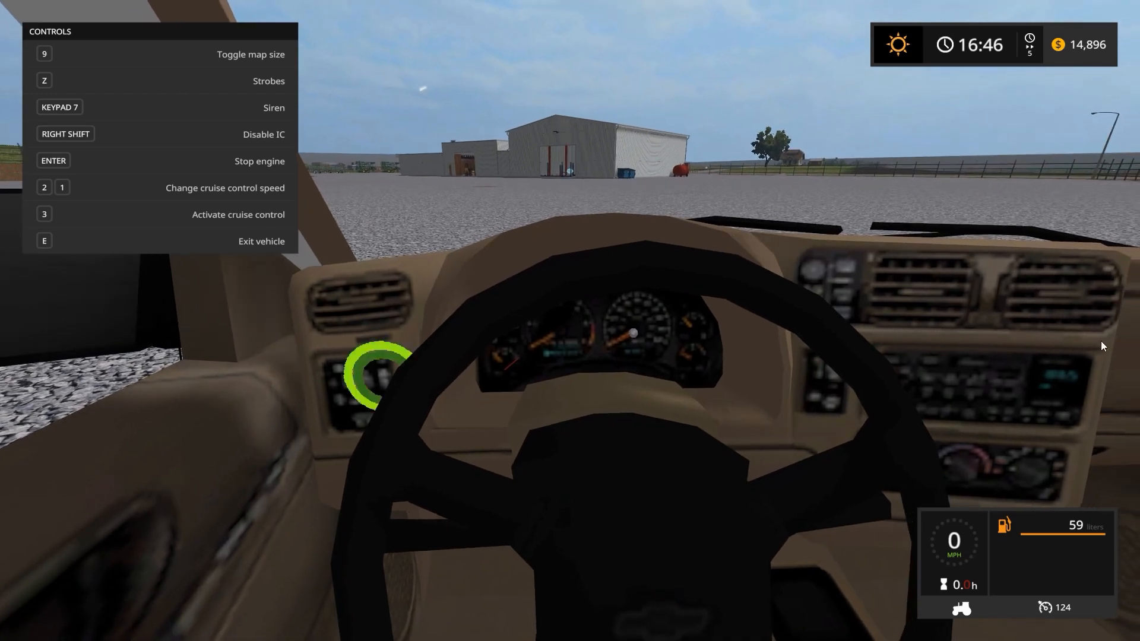
Step: Test opening and closing the trunk with the dashboard IC button, checking the rear hatch from the outside camera
{"action": "left_click", "coordinate": [380, 383]}
{"action": "key", "text": "c"}
{"action": "key", "text": "c"}
{"action": "left_click", "coordinate": [415, 389]}
{"action": "key", "text": "c"}
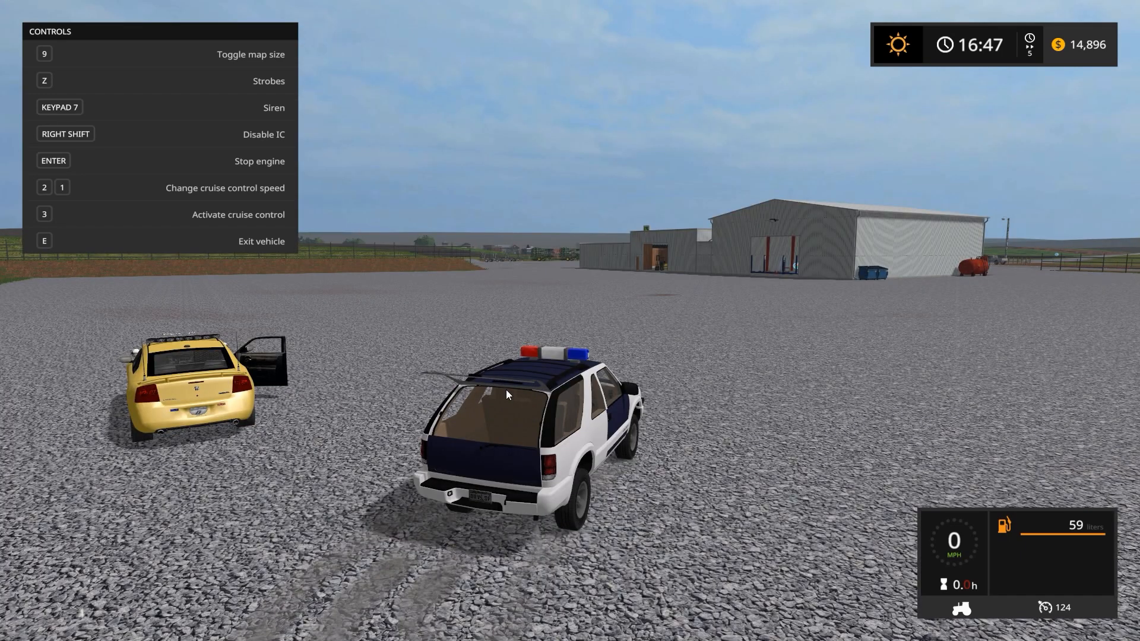
{"action": "key", "text": "c"}
{"action": "left_click", "coordinate": [376, 374]}
{"action": "key", "text": "c"}
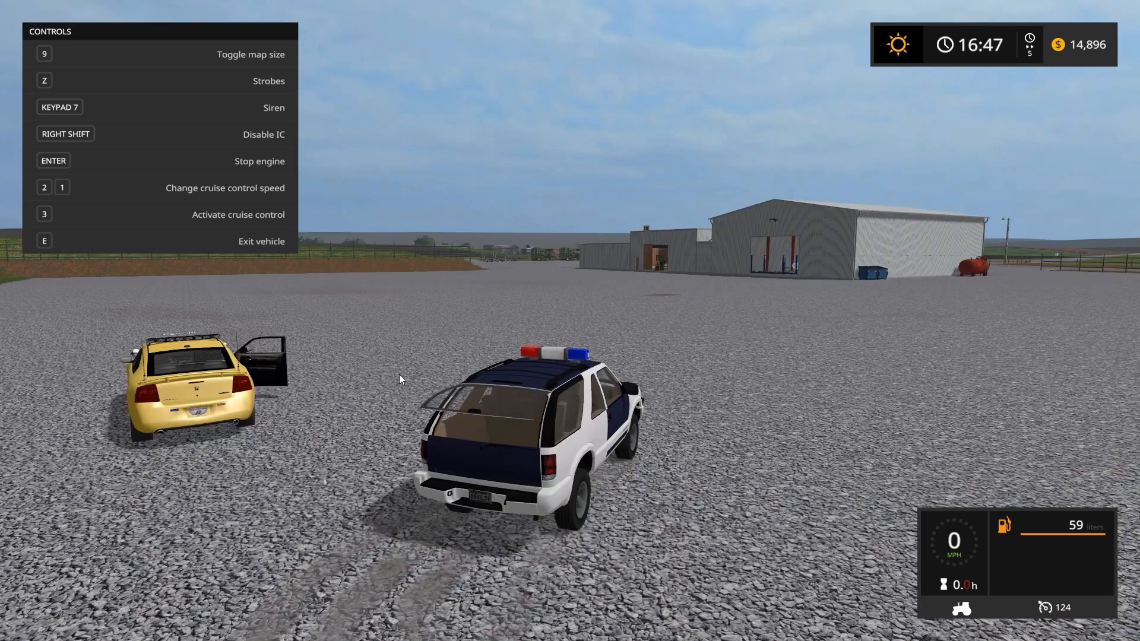
{"action": "key", "text": "c"}
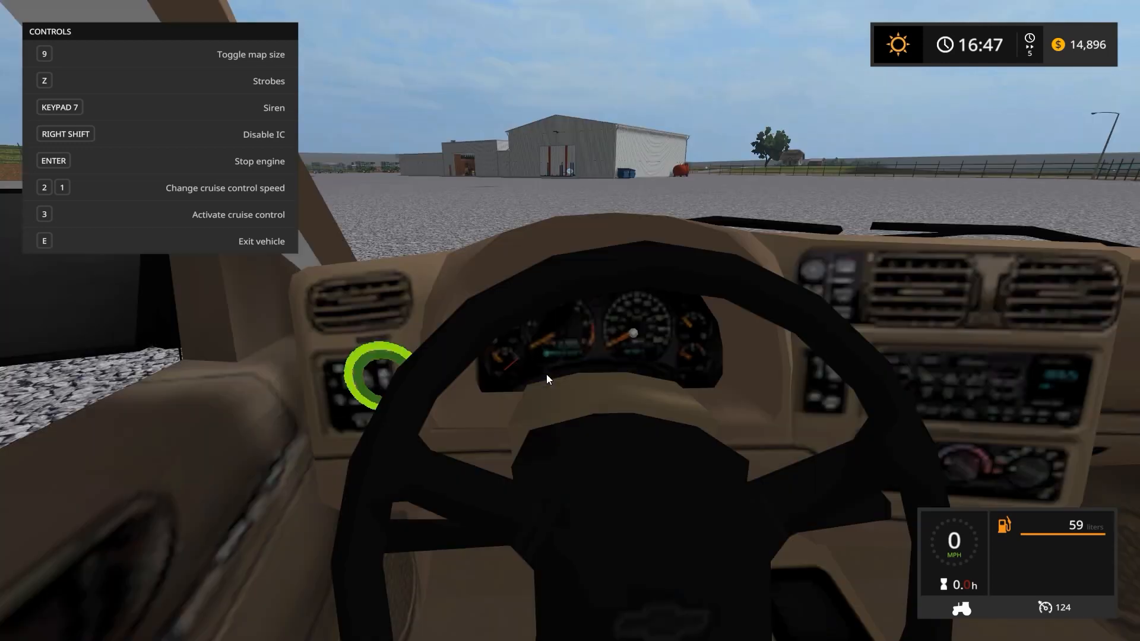
{"action": "key", "text": "c"}
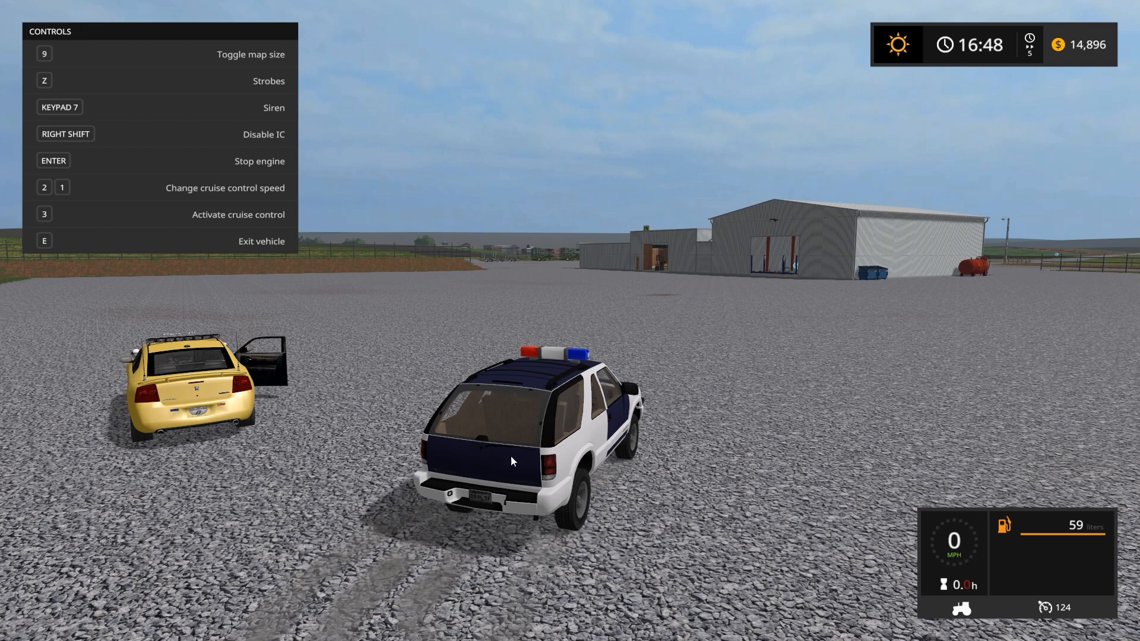
Step: Repeat the trunk open-and-close test with the dashboard button, watching how the hatch parts move from outside
{"action": "key", "text": "c"}
{"action": "left_click", "coordinate": [384, 379]}
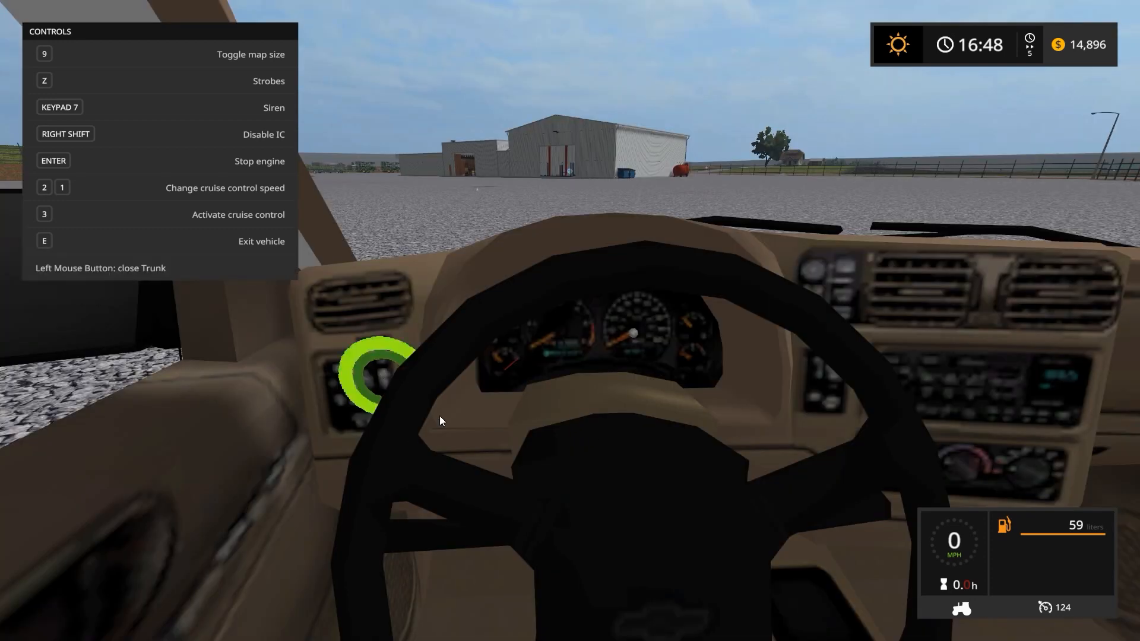
{"action": "key", "text": "c"}
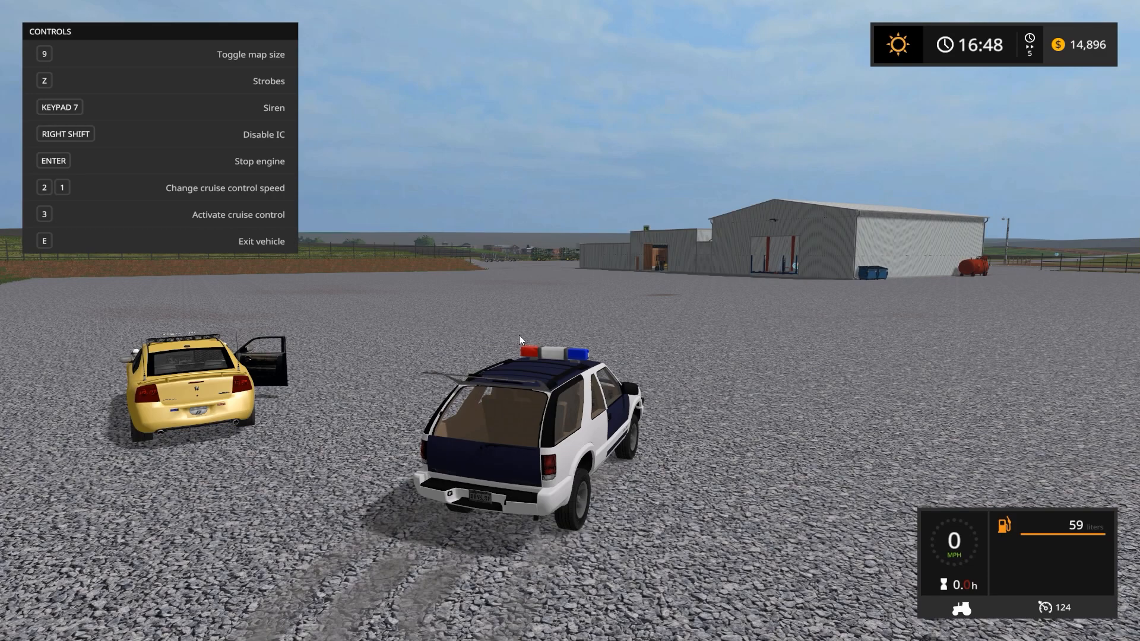
{"action": "key", "text": "c"}
{"action": "key", "text": "c"}
{"action": "key", "text": "c"}
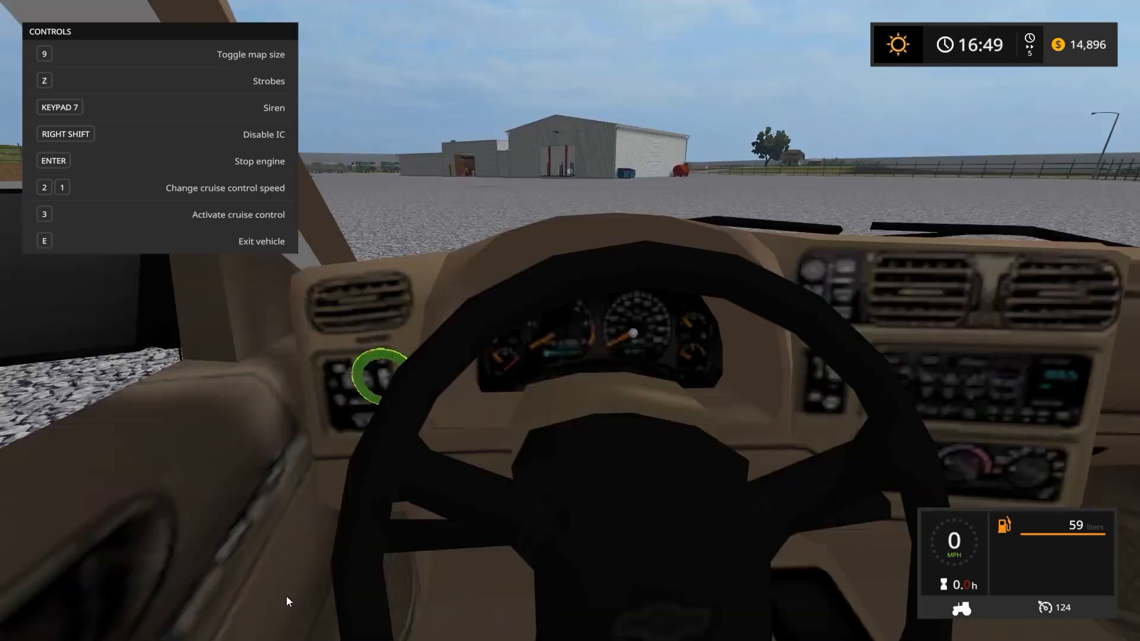
{"action": "left_click", "coordinate": [380, 377]}
{"action": "key", "text": "c"}
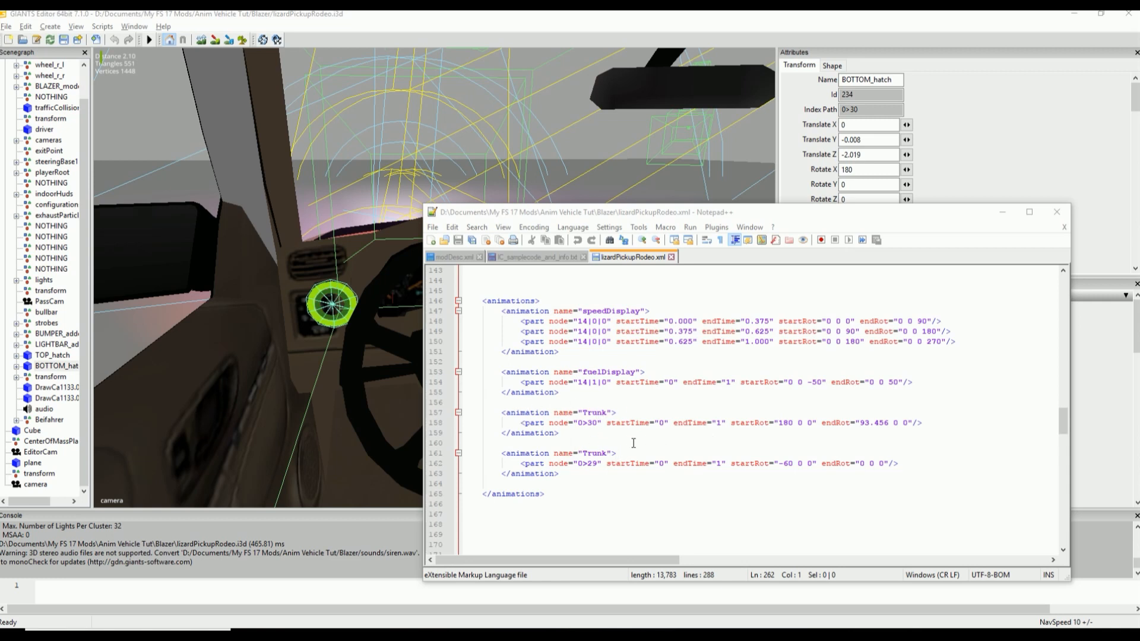
Step: In lizardPickupRodeo.xml, move the 0>29 part line from the second Trunk animation into the first, below the 0>30 part
{"action": "left_click_drag", "start_coordinate": [899, 464], "coordinate": [520, 467]}
{"action": "key", "text": "ctrl+c"}
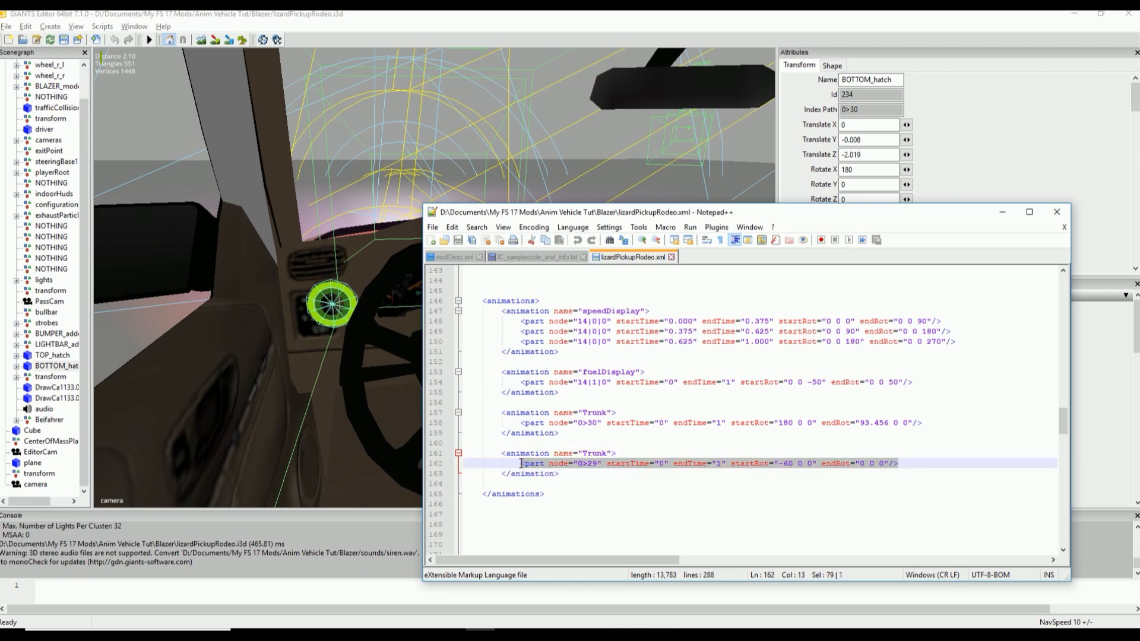
{"action": "key", "text": "Delete"}
{"action": "left_click", "coordinate": [940, 426]}
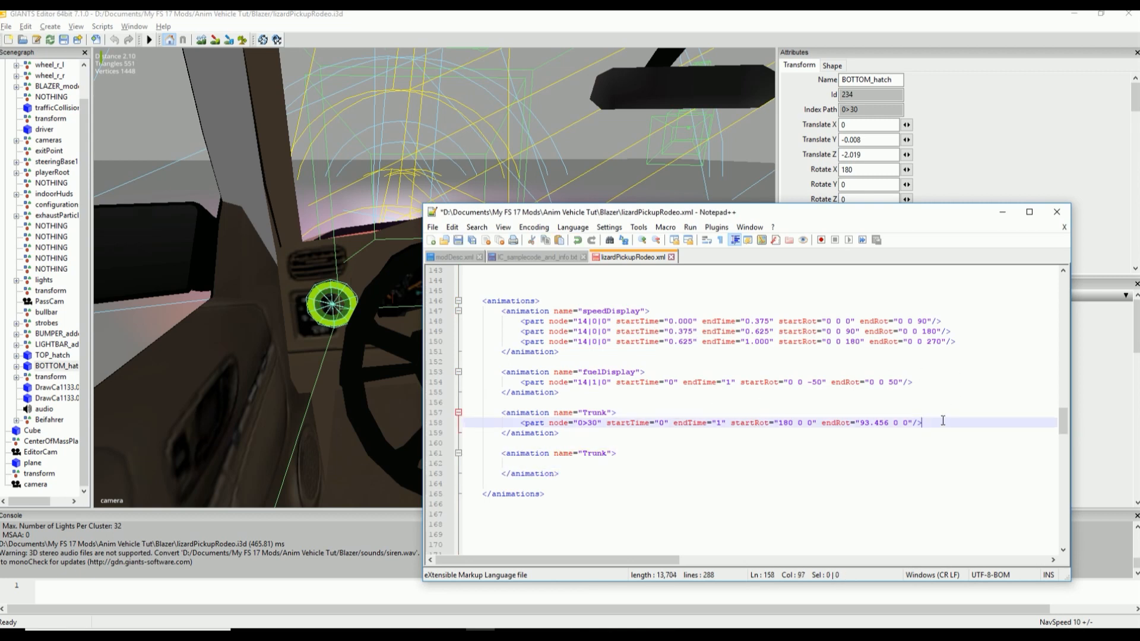
{"action": "key", "text": "Return"}
{"action": "key", "text": "ctrl+v"}
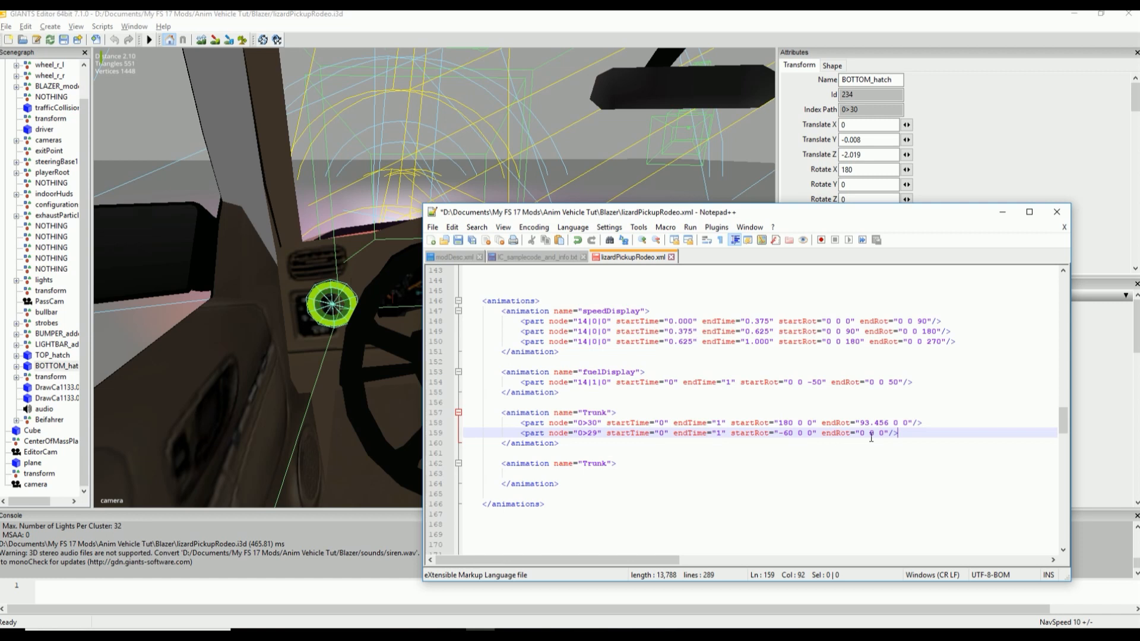
Step: Delete the emptied second Trunk animation block along with its leftover blank line
{"action": "left_click_drag", "start_coordinate": [614, 484], "coordinate": [451, 467]}
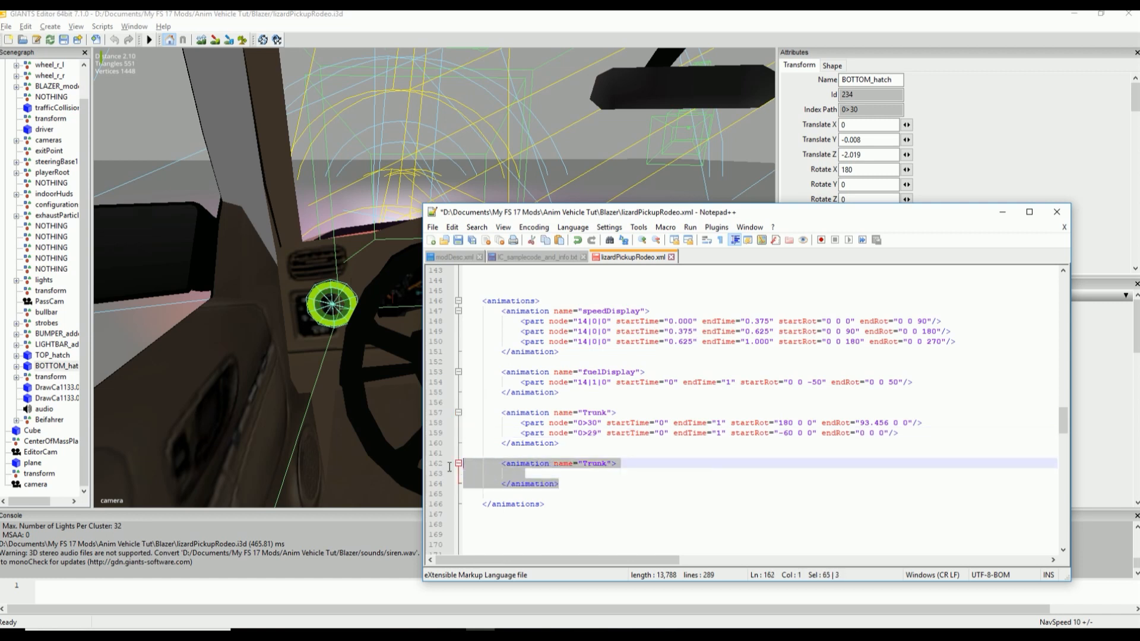
{"action": "key", "text": "BackSpace"}
{"action": "key", "text": "BackSpace"}
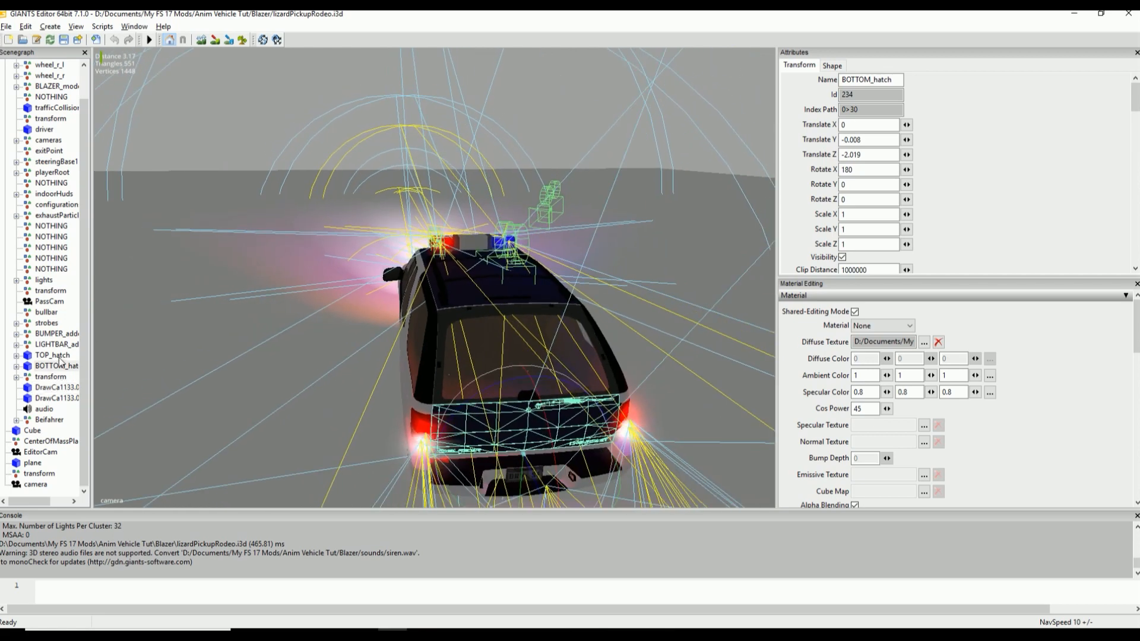
Step: Check the TOP_hatch and BOTTOM_hatch nodes in GIANTS Editor and return to the XML in Notepad++
{"action": "left_click", "coordinate": [59, 356]}
{"action": "left_click", "coordinate": [58, 365]}
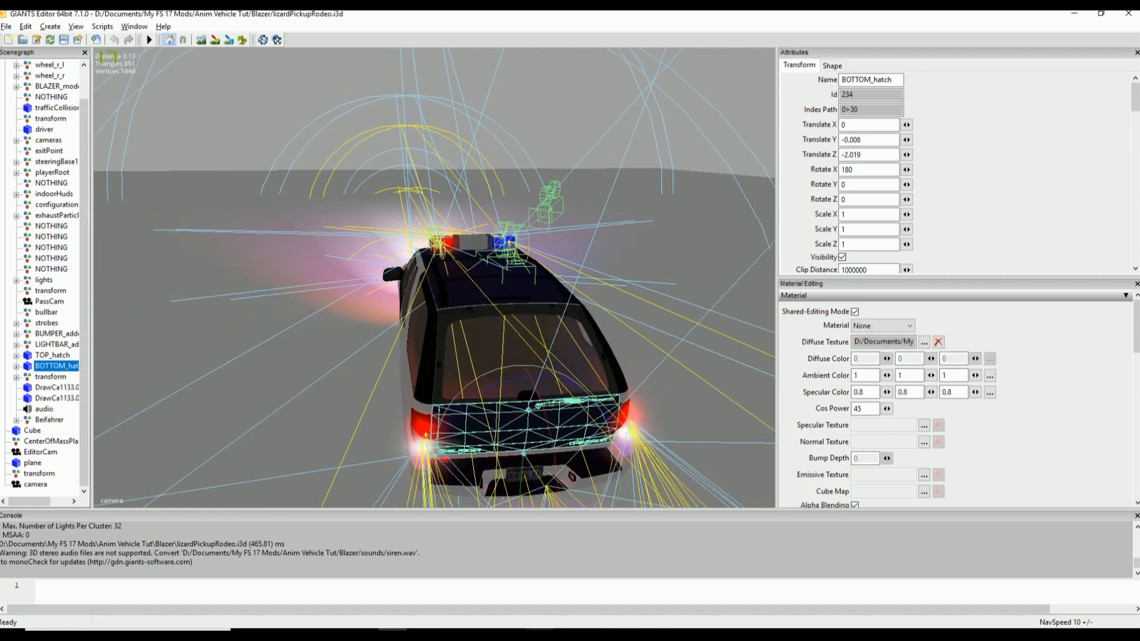
{"action": "key", "text": "alt+Tab"}
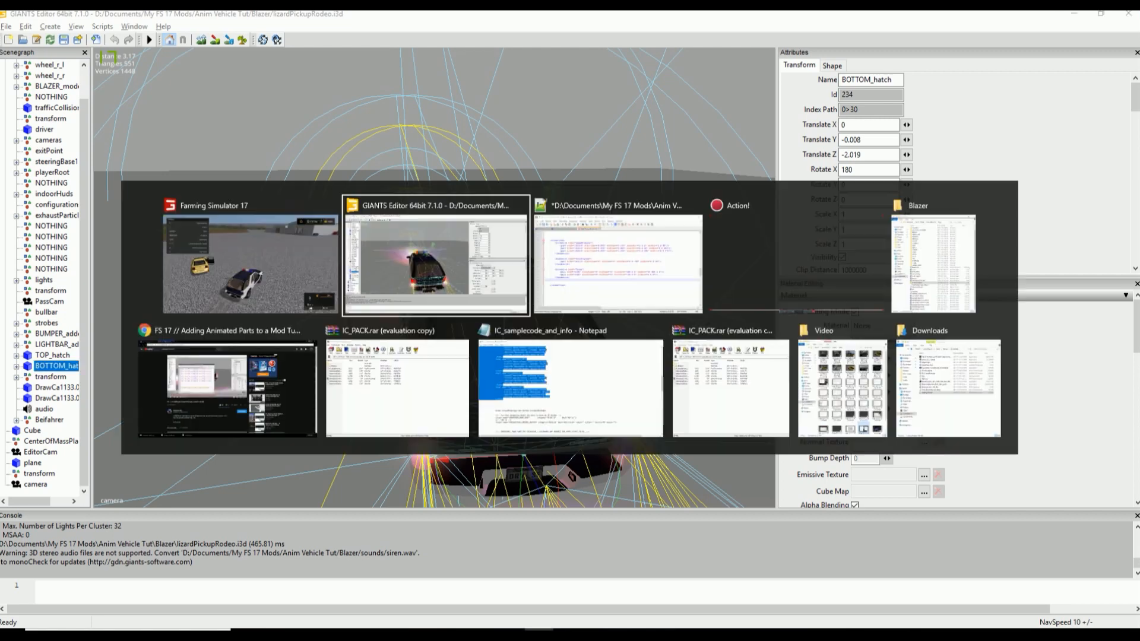
{"action": "left_click", "coordinate": [484, 633]}
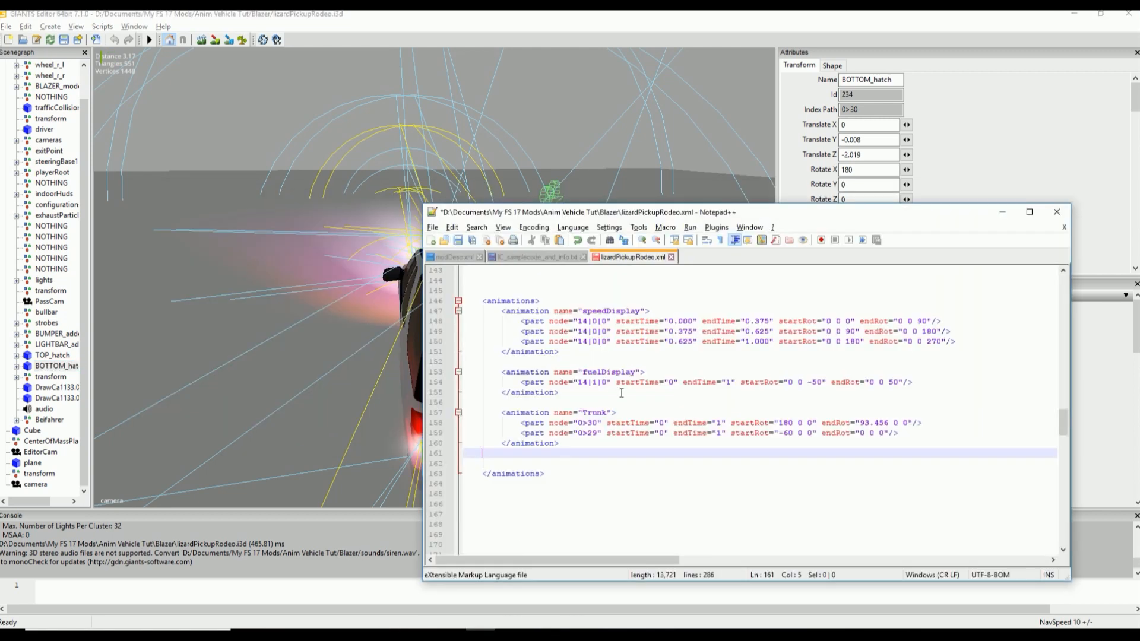
Step: Review the combined Trunk animation block and save lizardPickupRodeo.xml
{"action": "left_click_drag", "start_coordinate": [587, 451], "coordinate": [482, 404]}
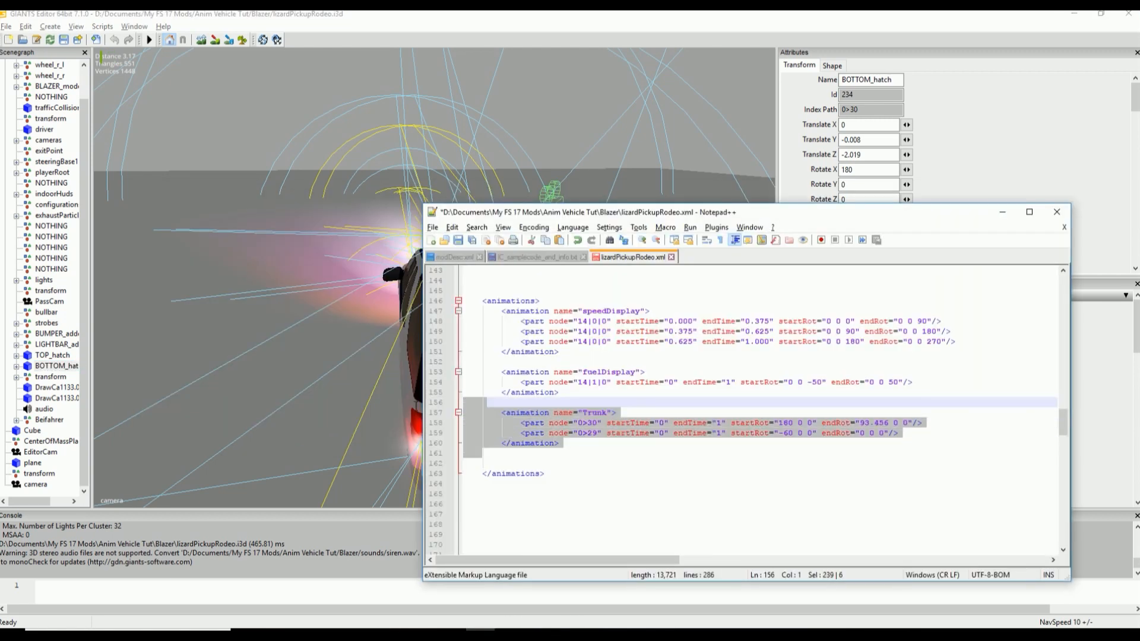
{"action": "left_click", "coordinate": [633, 453]}
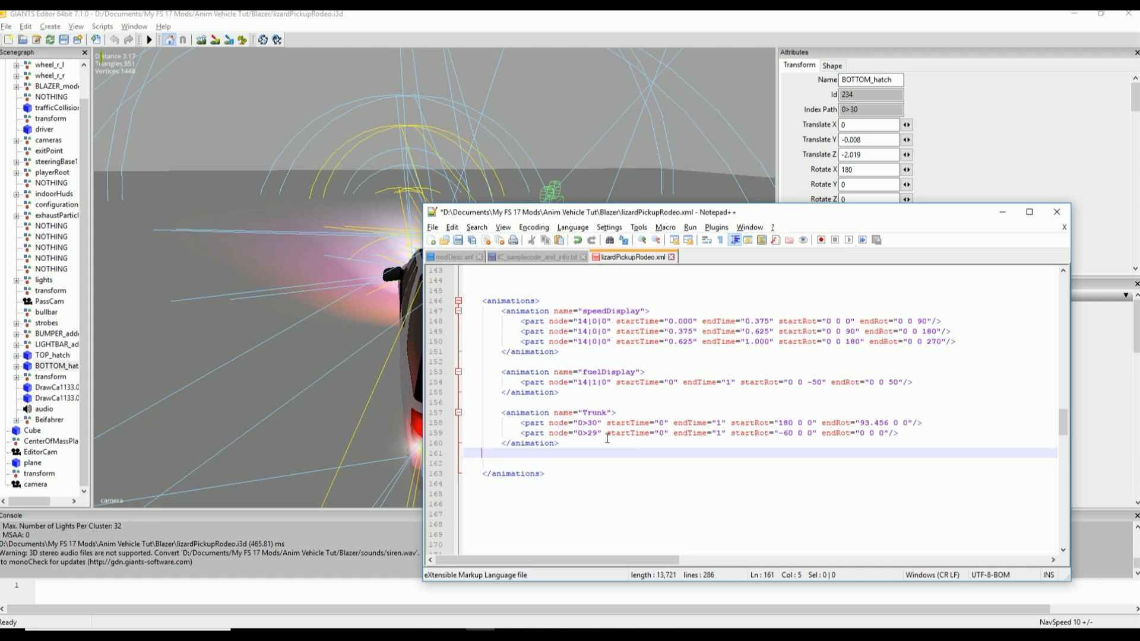
{"action": "key", "text": "ctrl+s"}
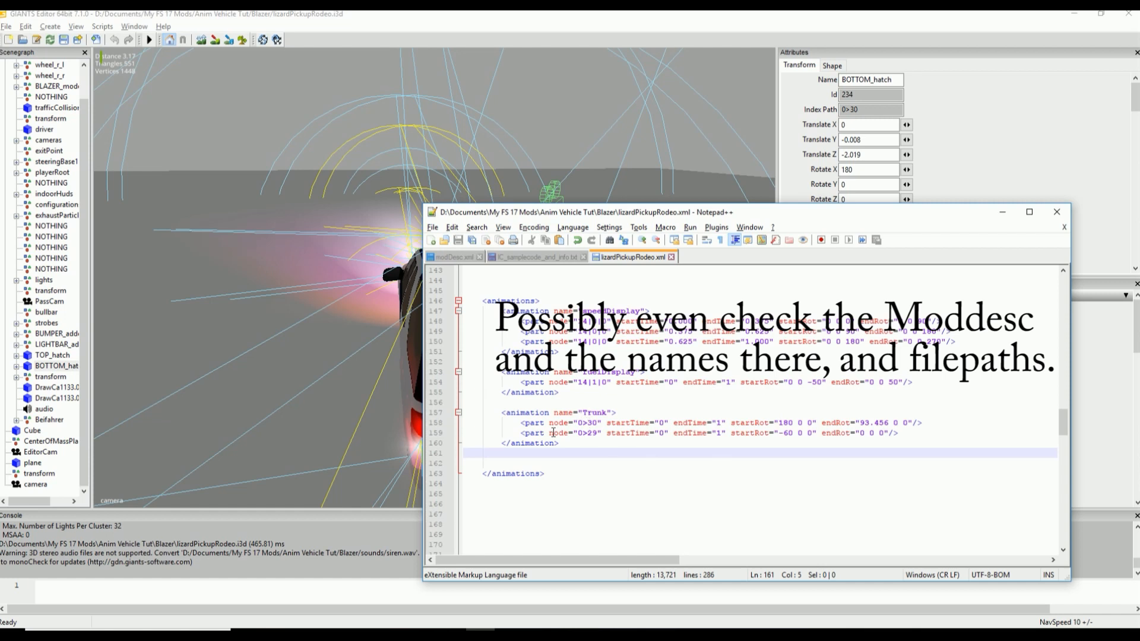
Step: Review the node indexes in the Trunk animation and the icExternalAccess components in lizardPickupRodeo.xml
{"action": "left_click_drag", "start_coordinate": [588, 423], "coordinate": [598, 423]}
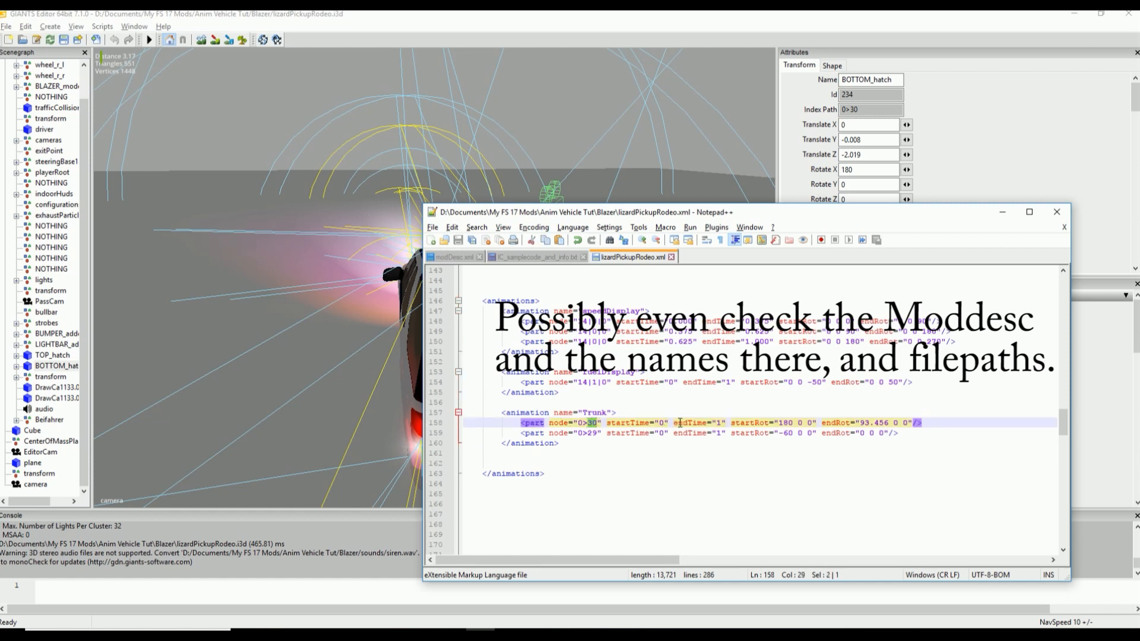
{"action": "left_click", "coordinate": [603, 412]}
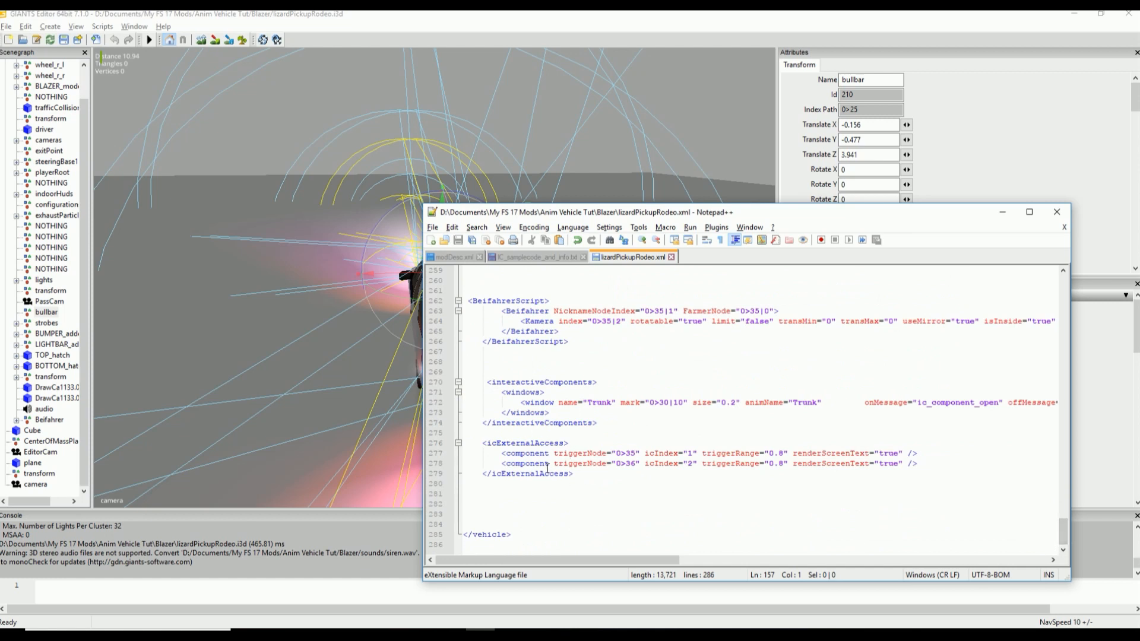
{"action": "left_click_drag", "start_coordinate": [595, 478], "coordinate": [463, 442]}
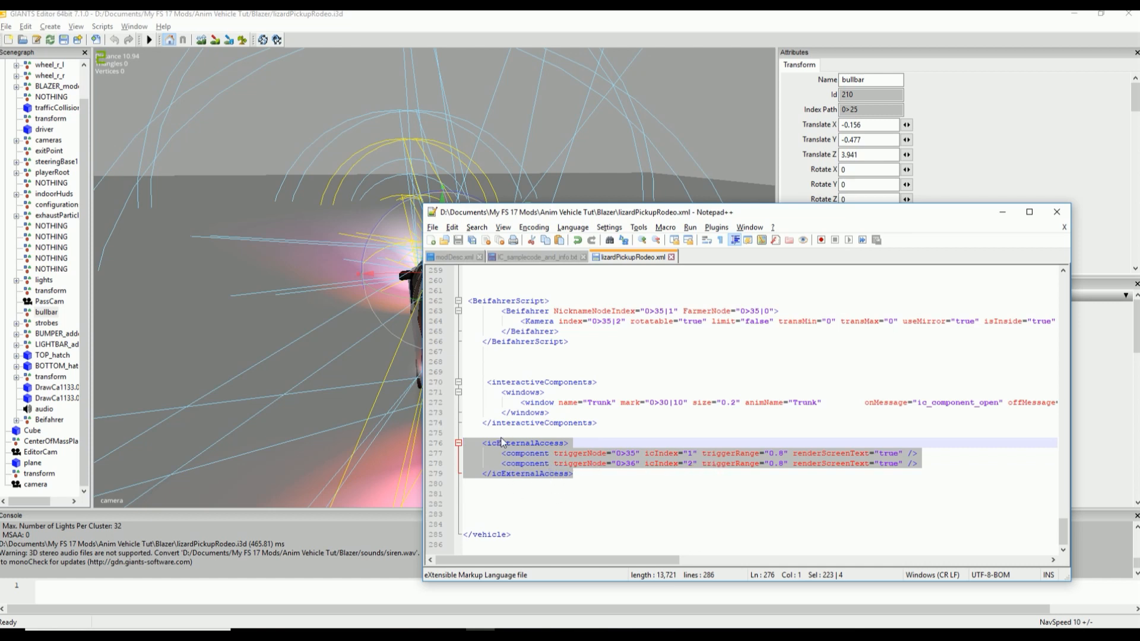
{"action": "left_click", "coordinate": [611, 480]}
{"action": "left_click", "coordinate": [605, 469]}
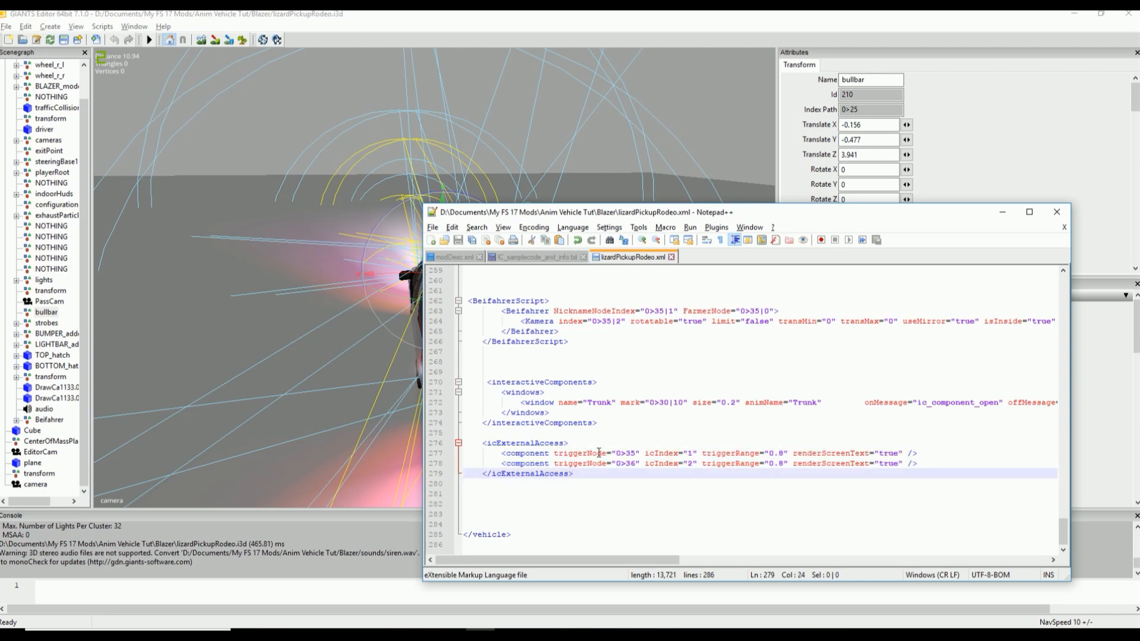
Step: In GIANTS Editor, create a transform group and move it under the vehicle's Cube.002 root node
{"action": "left_click", "coordinate": [52, 108]}
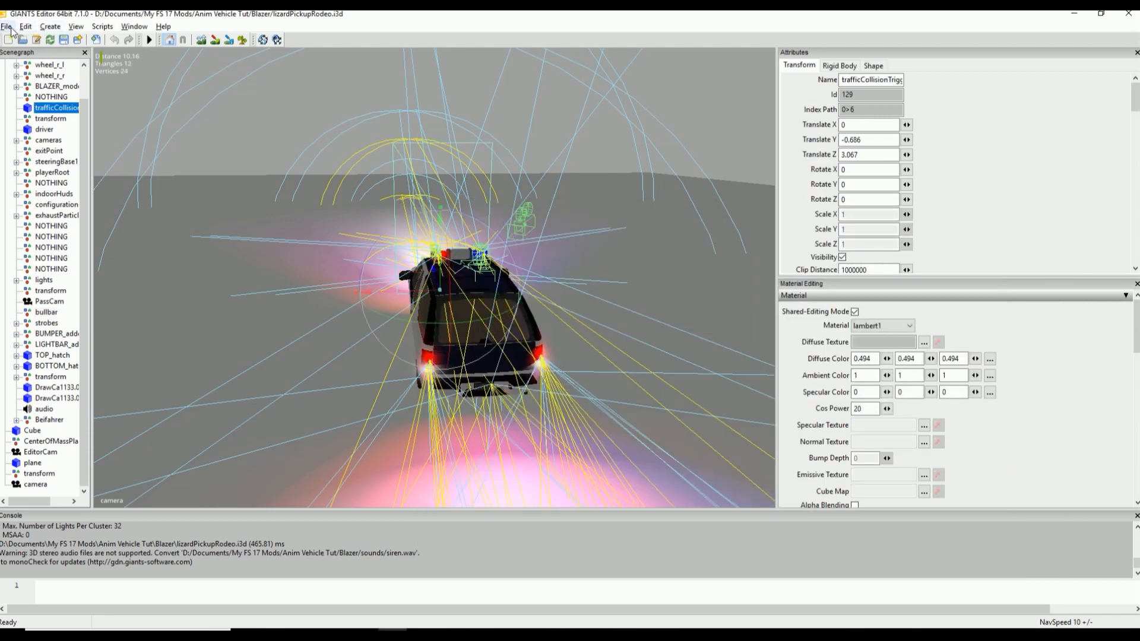
{"action": "left_click", "coordinate": [50, 26]}
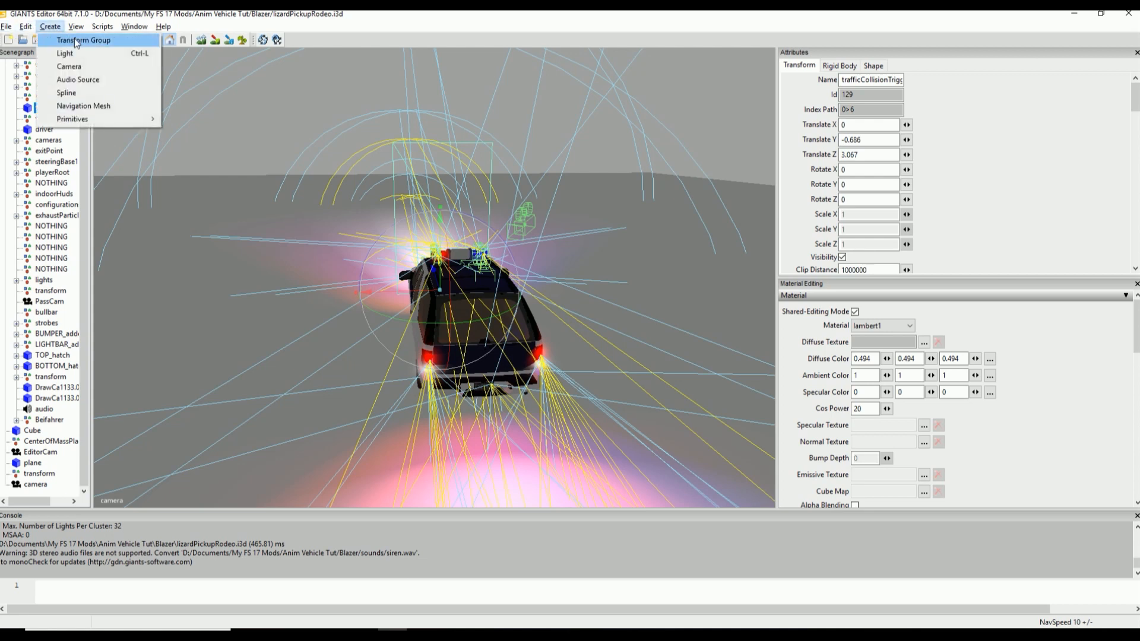
{"action": "left_click", "coordinate": [66, 38]}
{"action": "left_click_drag", "start_coordinate": [83, 445], "coordinate": [24, 501]}
{"action": "left_click", "coordinate": [24, 482]}
{"action": "scroll", "coordinate": [46, 68], "scroll_direction": "up", "scroll_amount": 2}
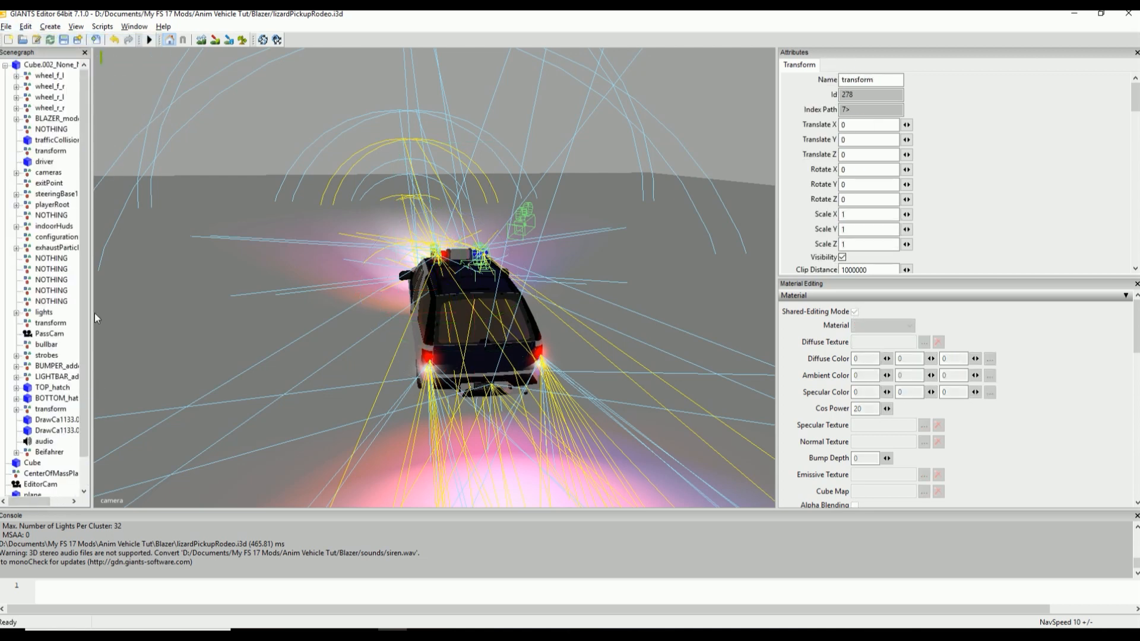
{"action": "left_click", "coordinate": [46, 65]}
{"action": "key", "text": "ctrl+v"}
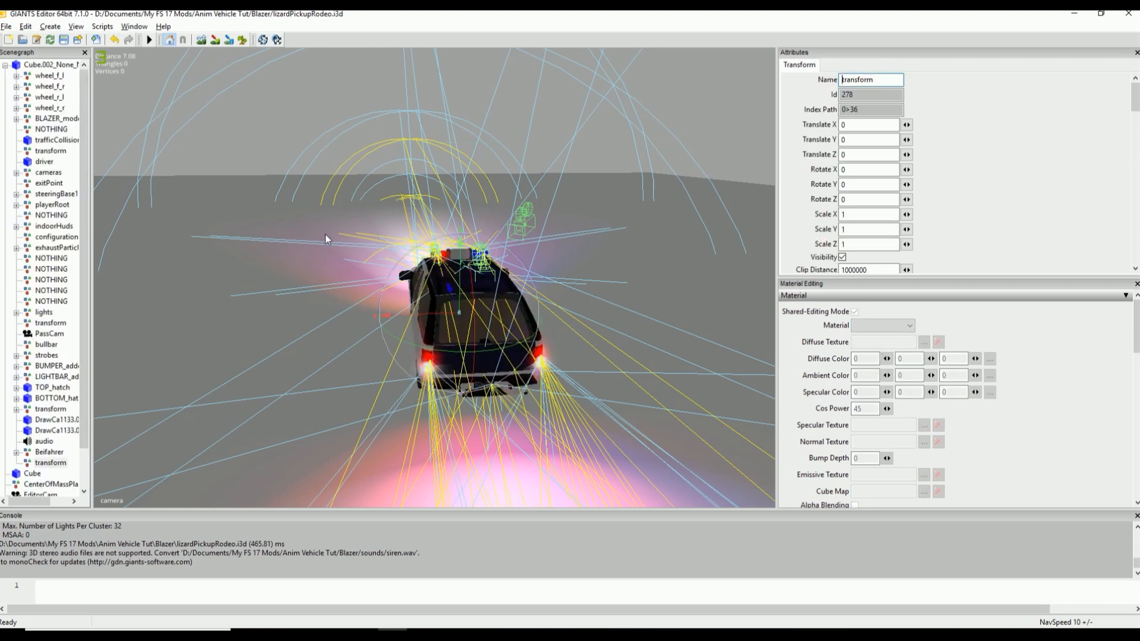
Step: Rename the new transform group as trigger
{"action": "double_click", "coordinate": [869, 80]}
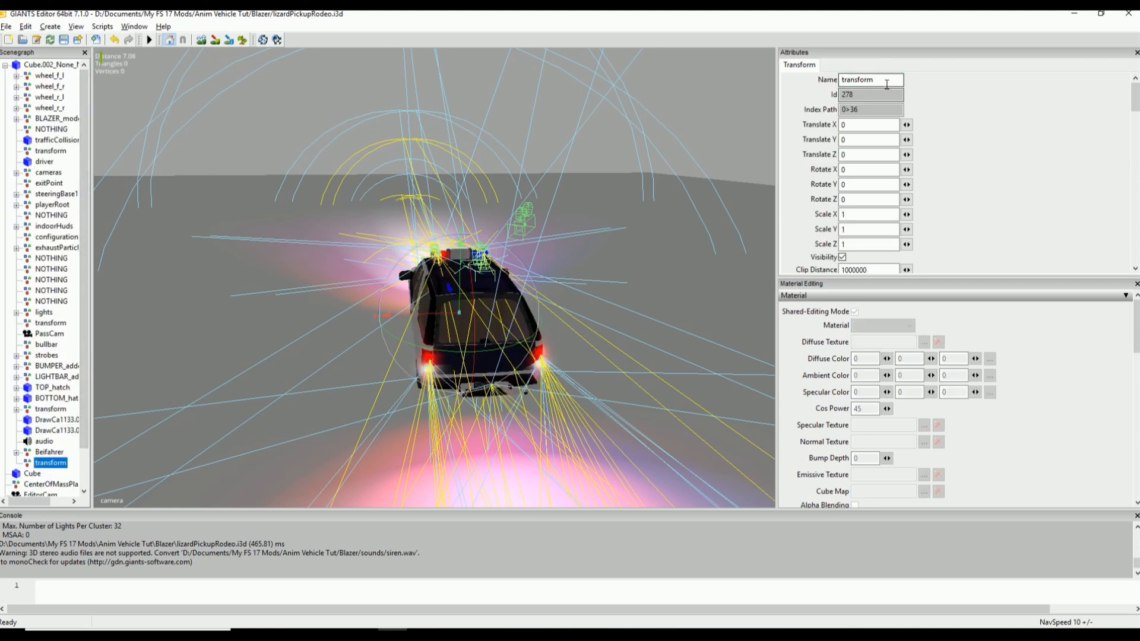
{"action": "type", "text": "trigger"}
{"action": "key", "text": "Return"}
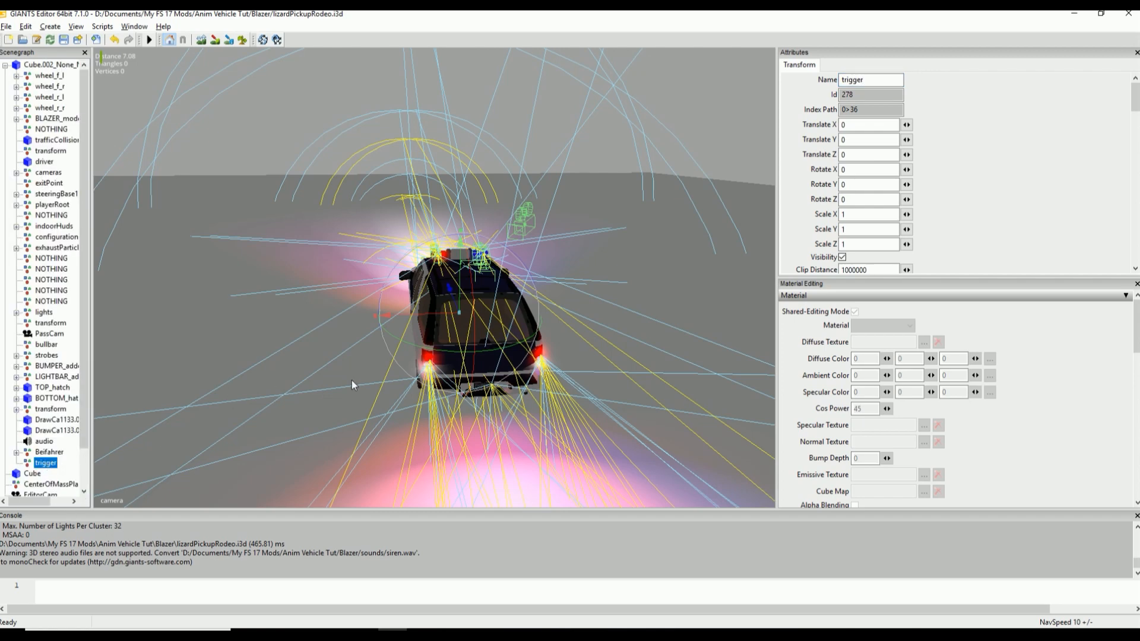
Step: Move the trigger node backwards to the Blazer's rear bumper, at a Translate Z of about -2.31
{"action": "scroll", "coordinate": [545, 386], "scroll_direction": "up", "scroll_amount": 4}
{"action": "middle_click_drag", "start_coordinate": [545, 386], "coordinate": [364, 336]}
{"action": "left_click_drag", "start_coordinate": [331, 243], "coordinate": [511, 362]}
{"action": "middle_click_drag", "start_coordinate": [511, 362], "coordinate": [482, 368]}
{"action": "scroll", "coordinate": [494, 367], "scroll_direction": "up", "scroll_amount": 5}
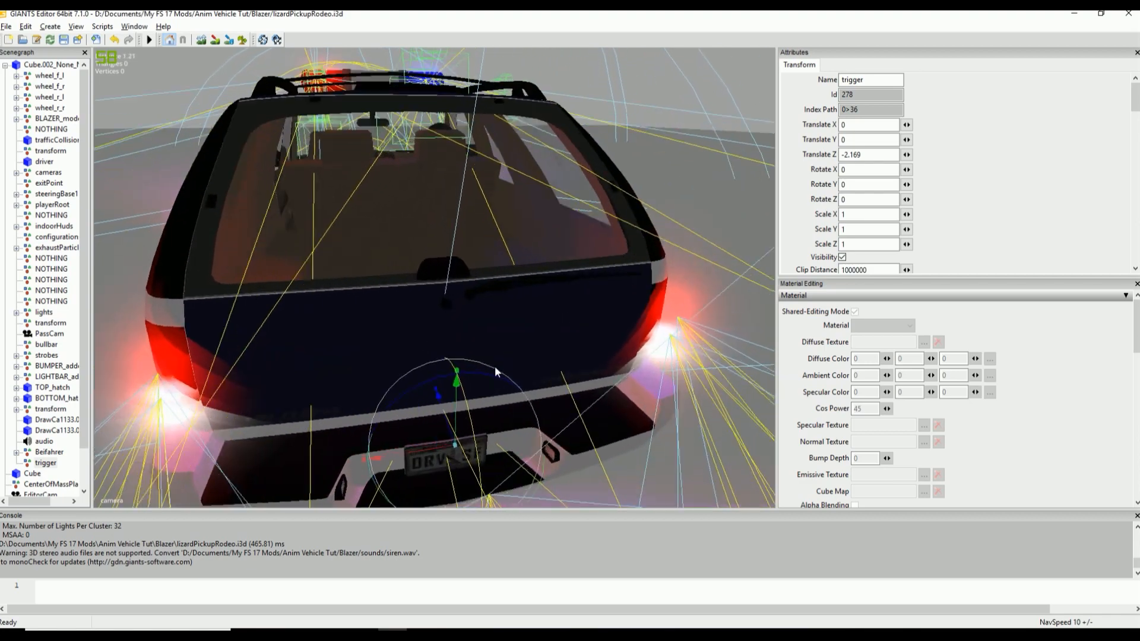
{"action": "middle_click_drag", "start_coordinate": [508, 379], "coordinate": [349, 407]}
{"action": "left_click_drag", "start_coordinate": [285, 431], "coordinate": [334, 452]}
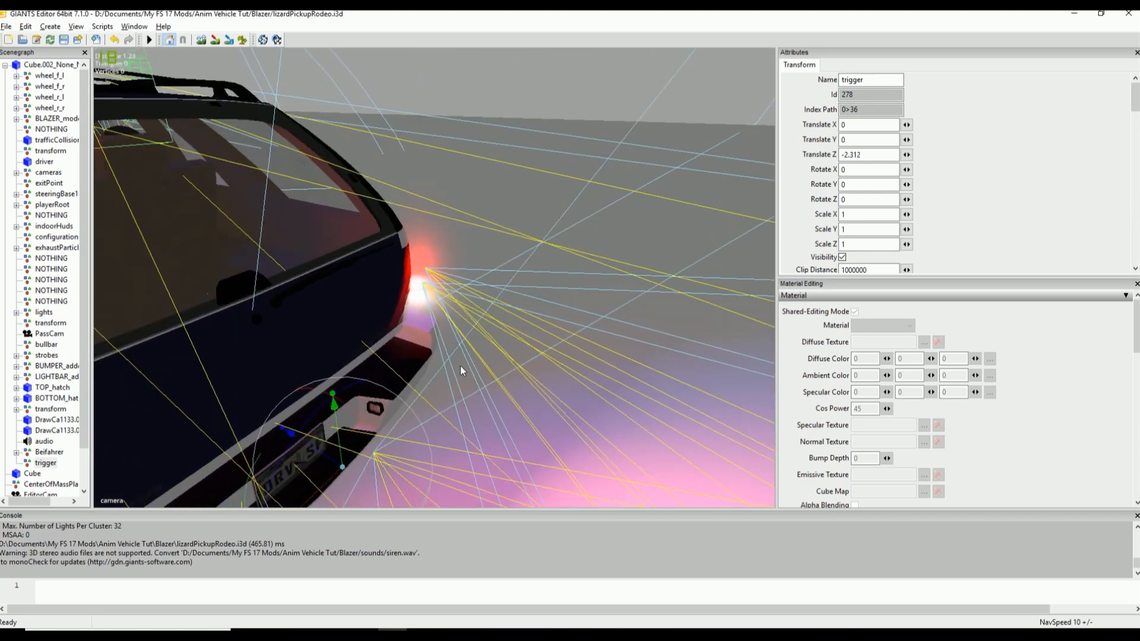
{"action": "left_click_drag", "start_coordinate": [460, 366], "coordinate": [400, 374], "text": "alt"}
{"action": "scroll", "coordinate": [400, 371], "scroll_direction": "down", "scroll_amount": 4}
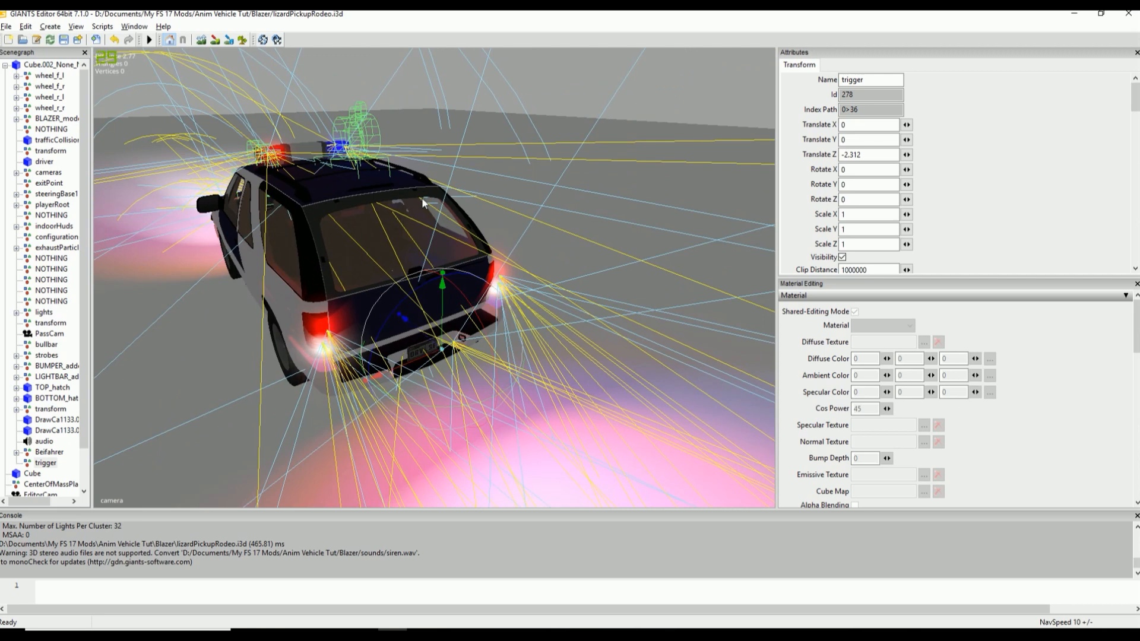
Step: Copy the trigger node's index path 0>36 into the triggerNode of the first icExternalAccess component in lizardPickupRodeo.xml
{"action": "double_click", "coordinate": [855, 109]}
{"action": "key", "text": "ctrl+c"}
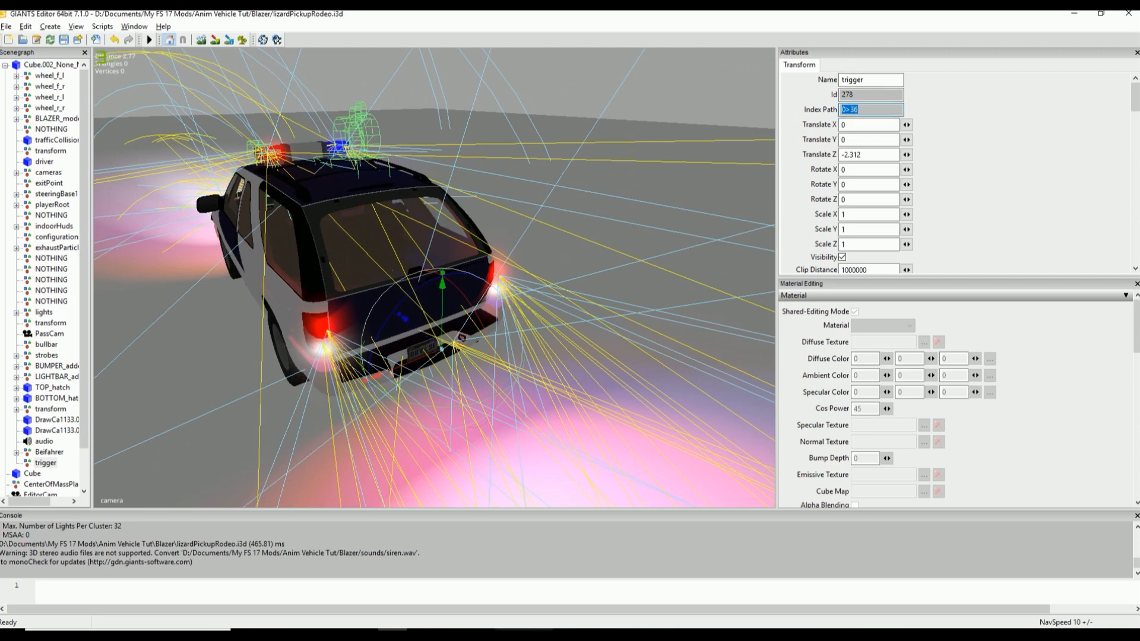
{"action": "key", "text": "alt+Tab"}
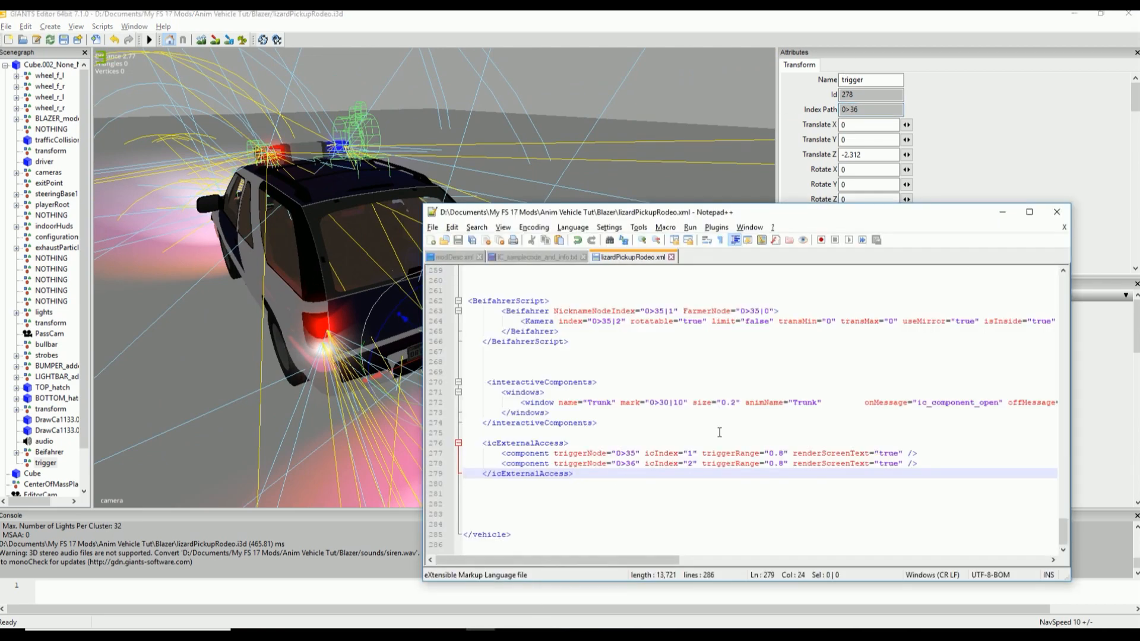
{"action": "left_click_drag", "start_coordinate": [635, 453], "coordinate": [619, 454]}
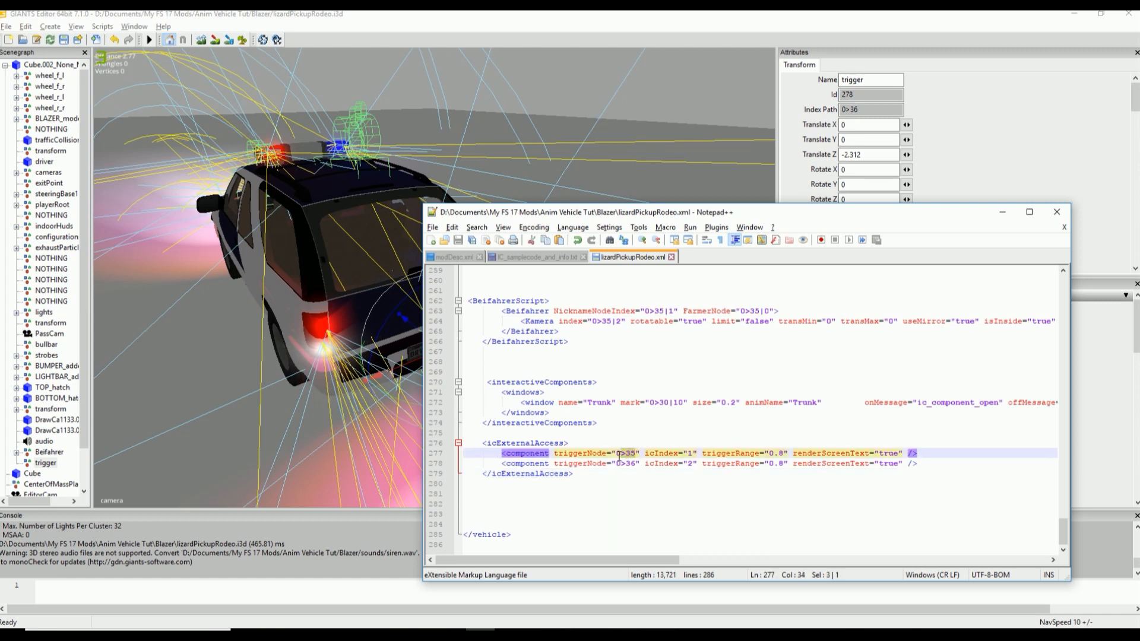
{"action": "key", "text": "ctrl+v"}
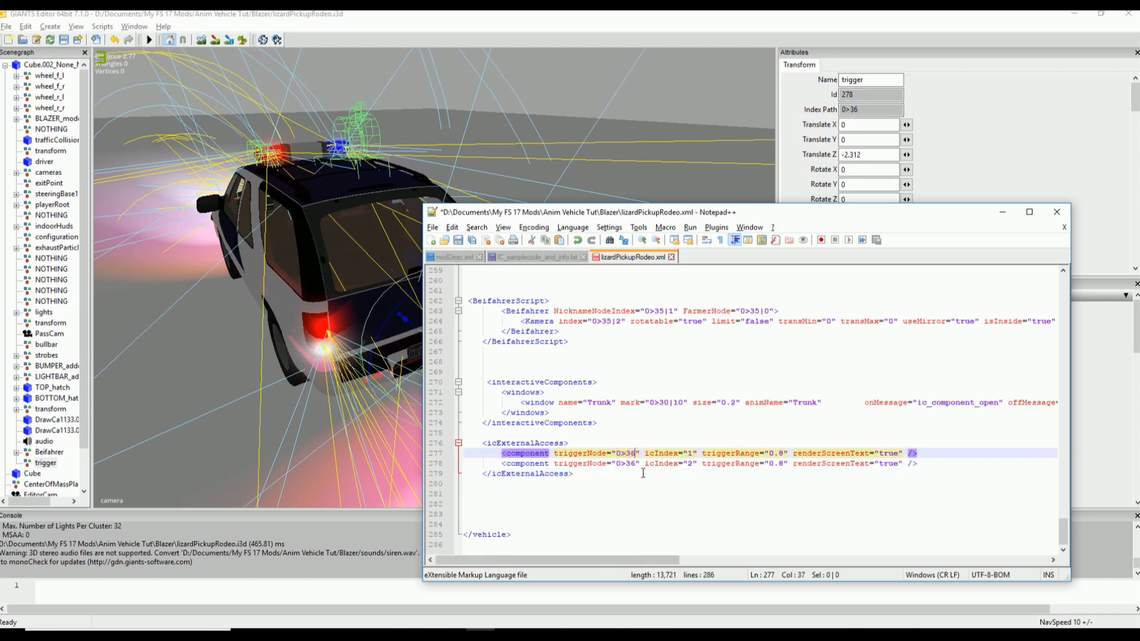
Step: Delete the second icExternalAccess component line, the one with icIndex 2
{"action": "left_click_drag", "start_coordinate": [918, 466], "coordinate": [430, 466]}
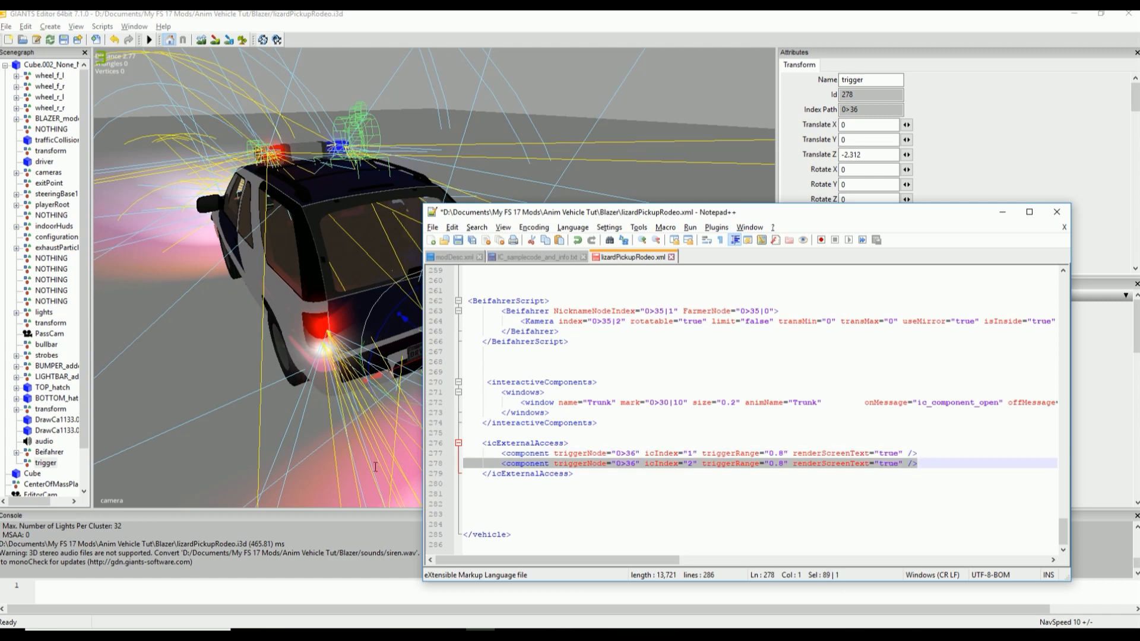
{"action": "key", "text": "BackSpace"}
{"action": "key", "text": "BackSpace"}
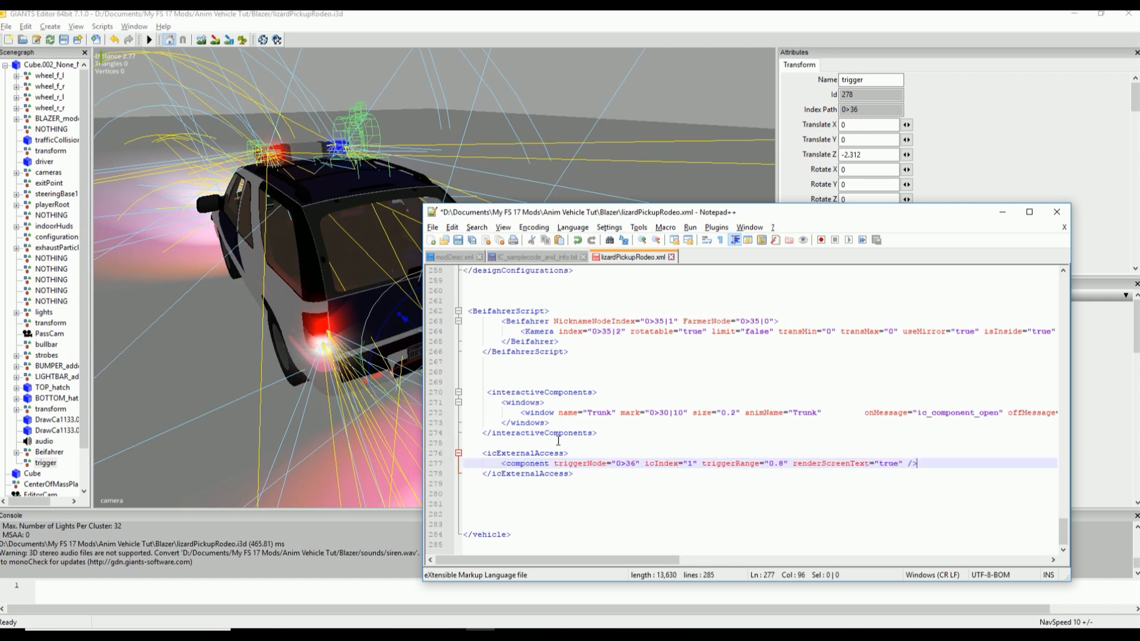
Step: Set the remaining icExternalAccess component's triggerRange to 1.0
{"action": "left_click", "coordinate": [690, 463]}
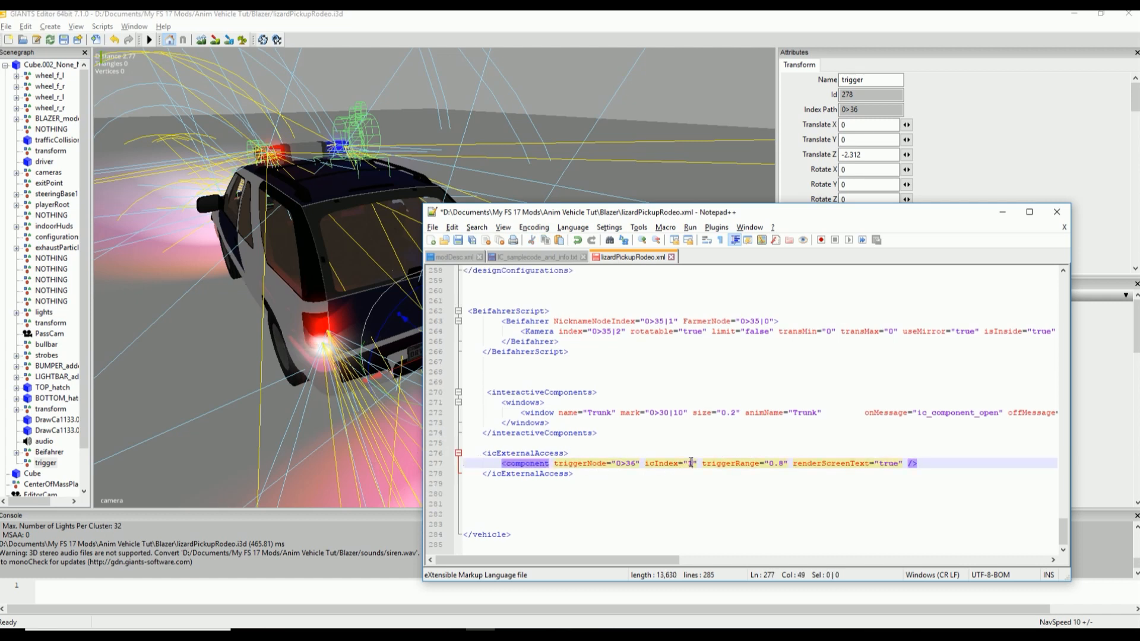
{"action": "left_click", "coordinate": [778, 464]}
{"action": "left_click_drag", "start_coordinate": [784, 464], "coordinate": [769, 467]}
{"action": "type", "text": "1.0"}
{"action": "key", "text": "Home"}
{"action": "key", "text": "Home"}
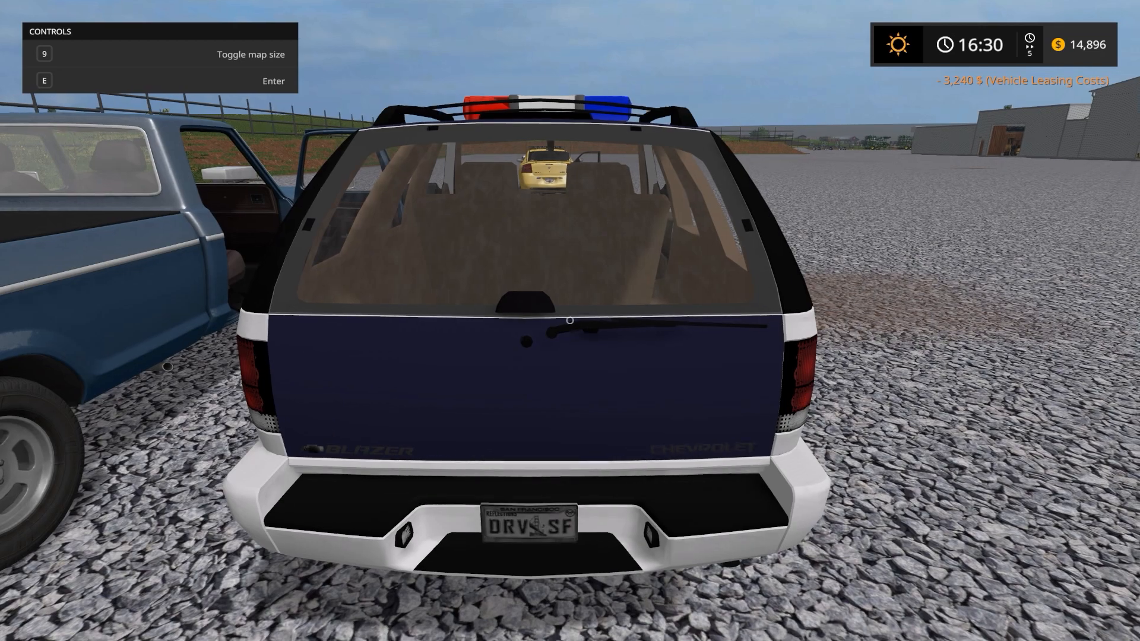
Step: In Farming Simulator 17, walk up to the Blazer's rear, open the trunk from outside and inspect both hatch parts
{"action": "key", "text": "w"}
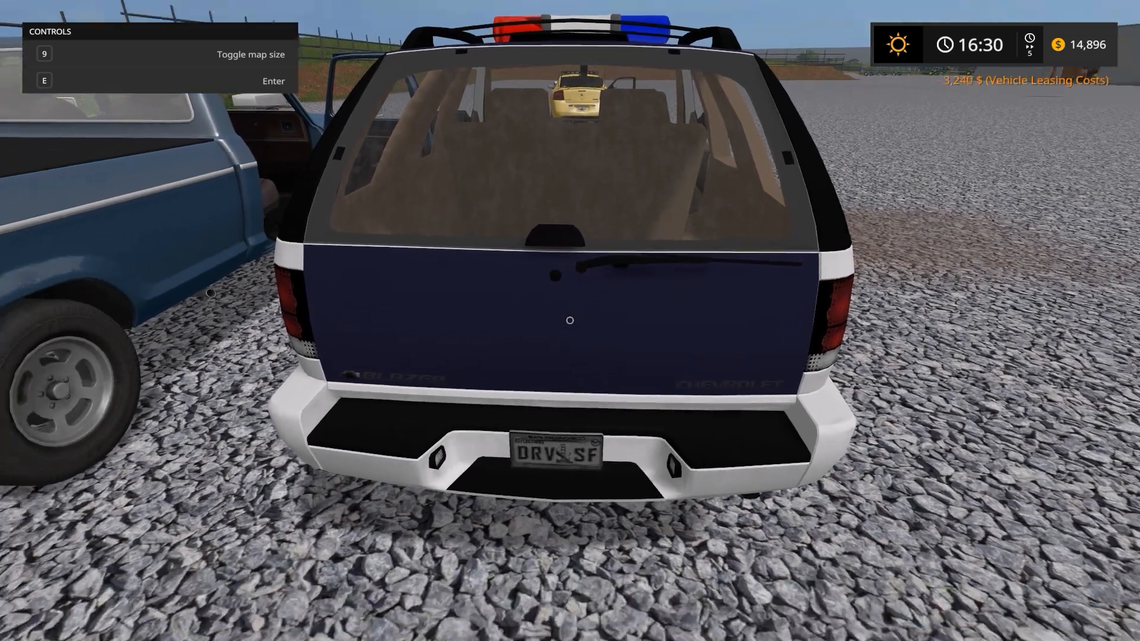
{"action": "key", "text": "s"}
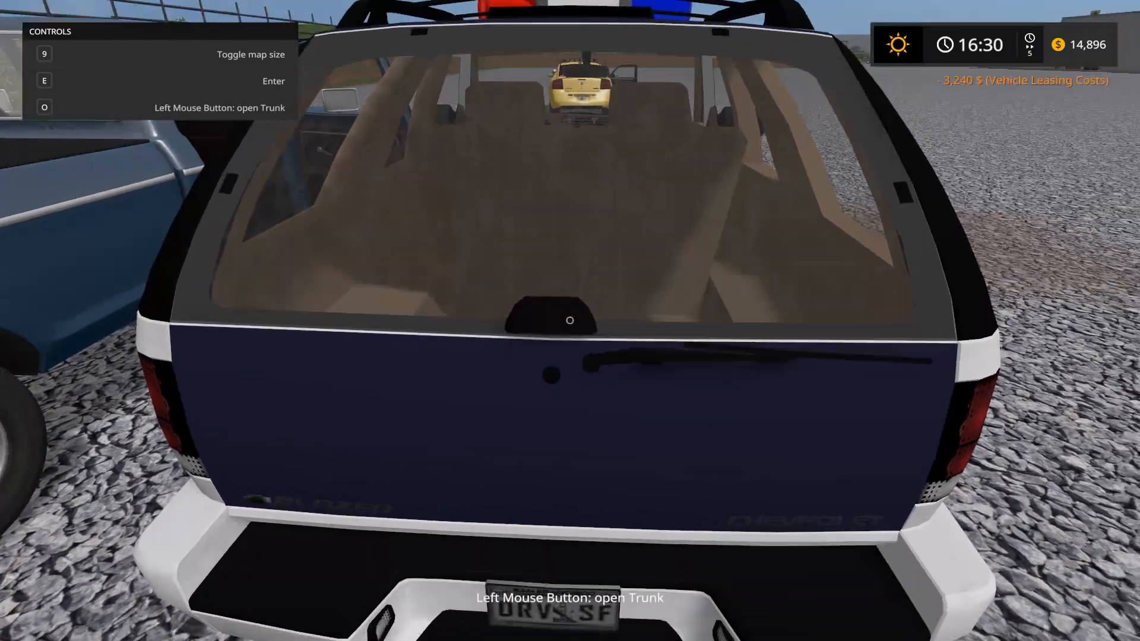
{"action": "left_click", "coordinate": [569, 320]}
{"action": "key", "text": "d"}
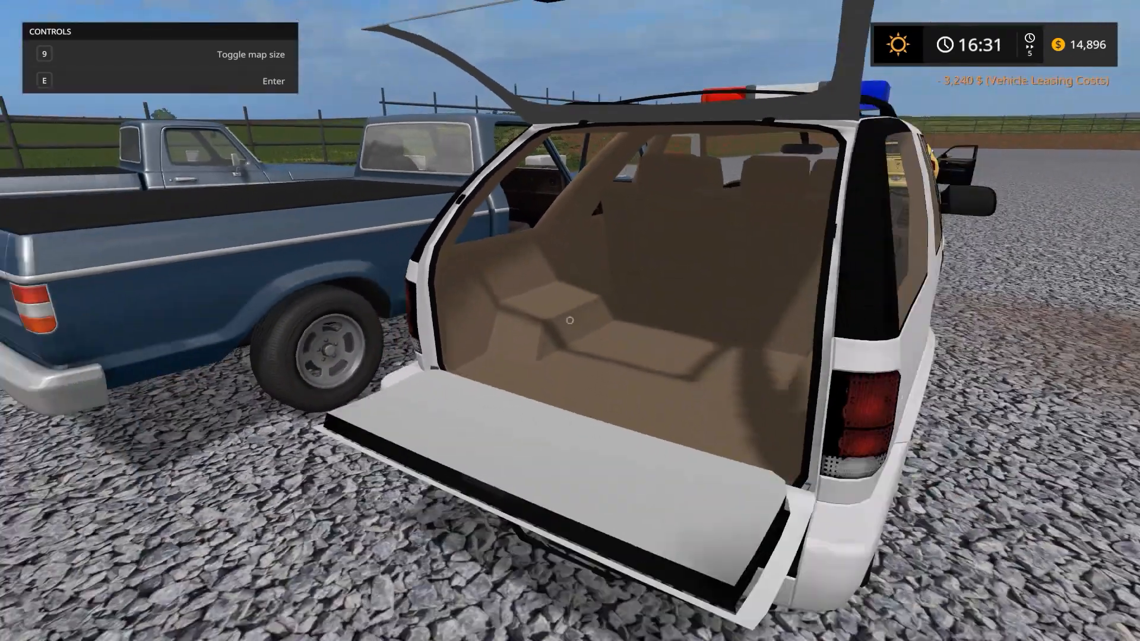
{"action": "key", "text": "d"}
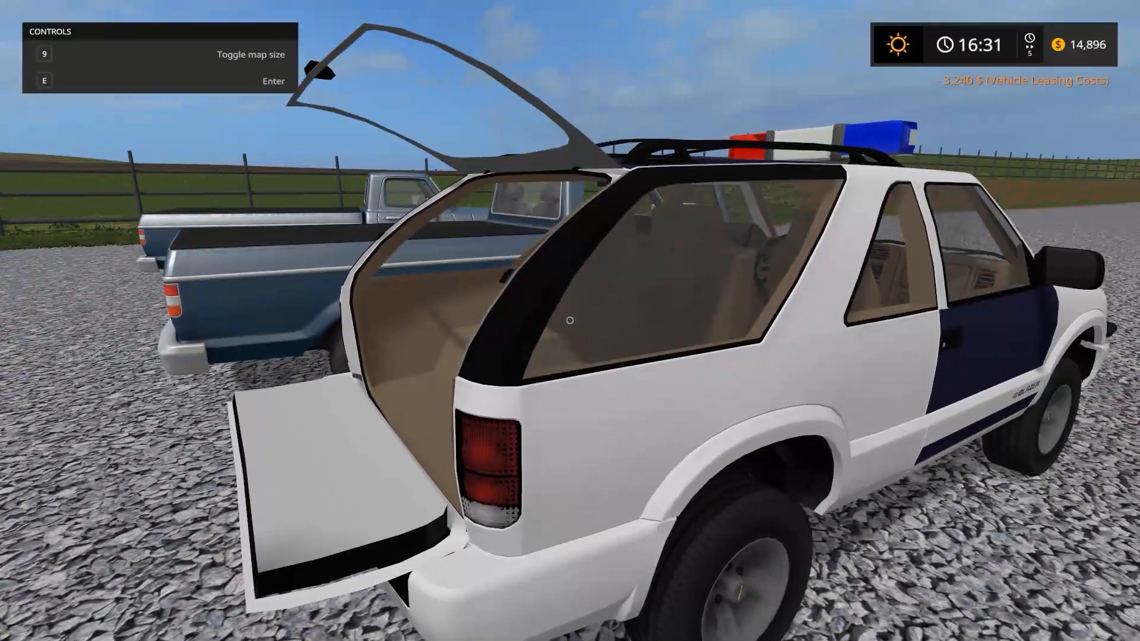
{"action": "key", "text": "a"}
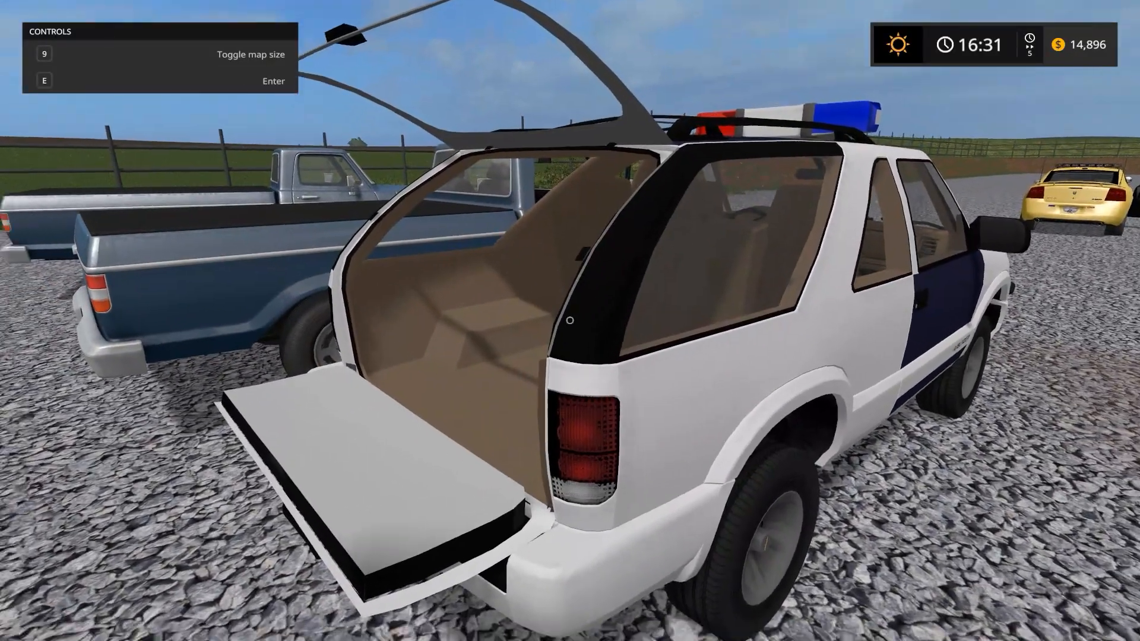
Step: Return to the rear trigger area and close the Blazer's trunk from outside
{"action": "key", "text": "a"}
{"action": "key", "text": "space"}
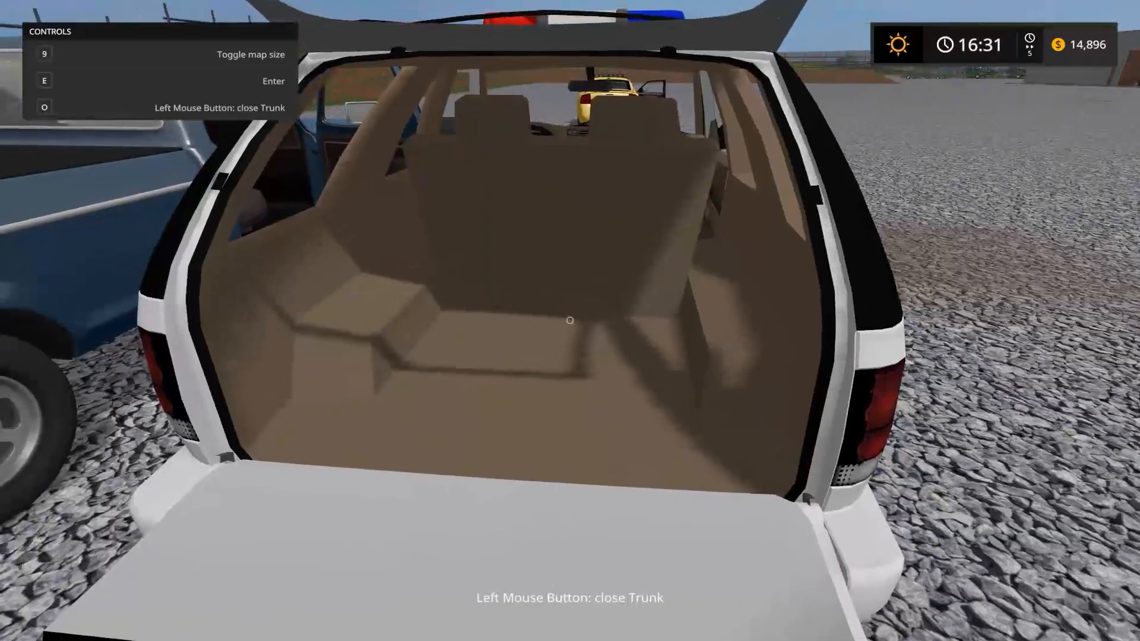
{"action": "left_click", "coordinate": [570, 321]}
{"action": "key", "text": "d"}
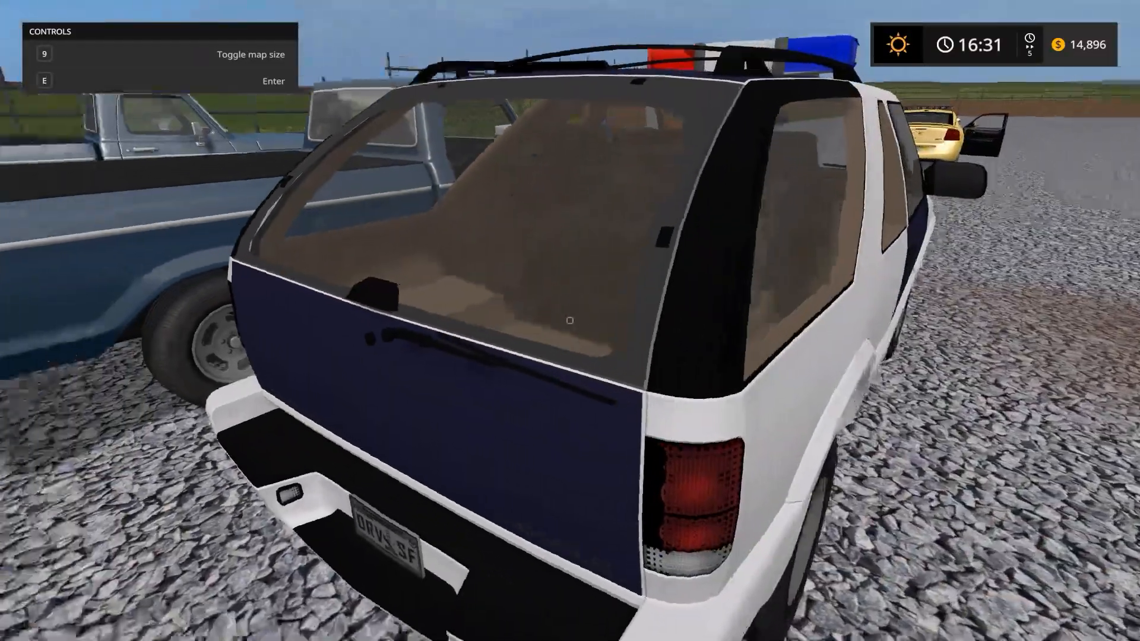
Step: Walk around and enter the Blazer, start its engine and open the trunk through Interactive Control
{"action": "key", "text": "d"}
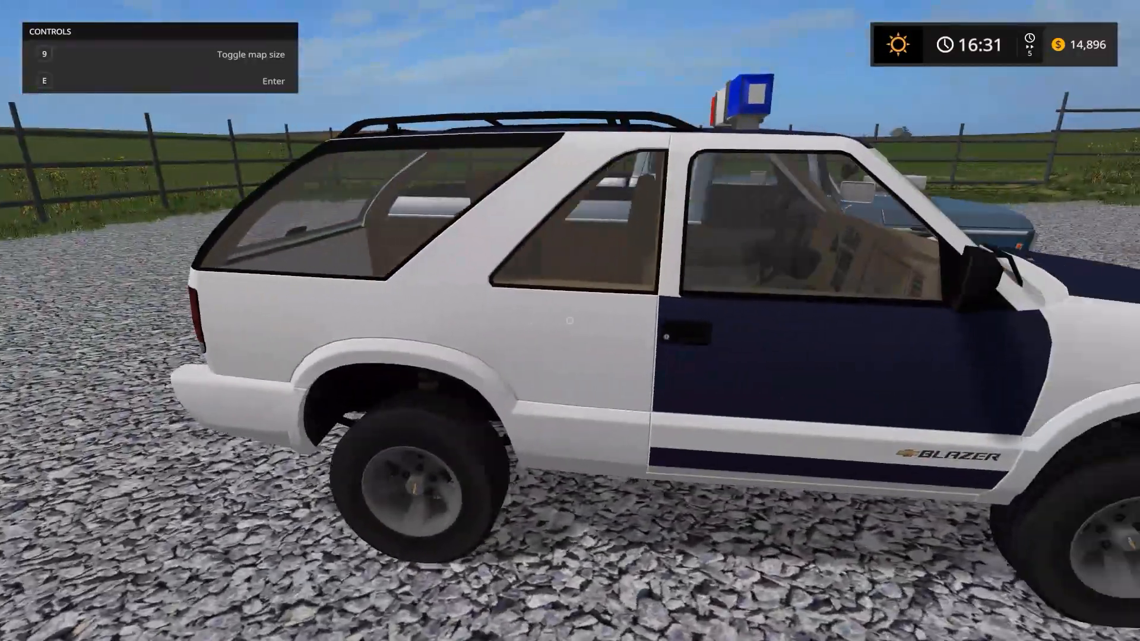
{"action": "key", "text": "d"}
{"action": "key", "text": "d"}
{"action": "key", "text": "a"}
{"action": "key", "text": "space"}
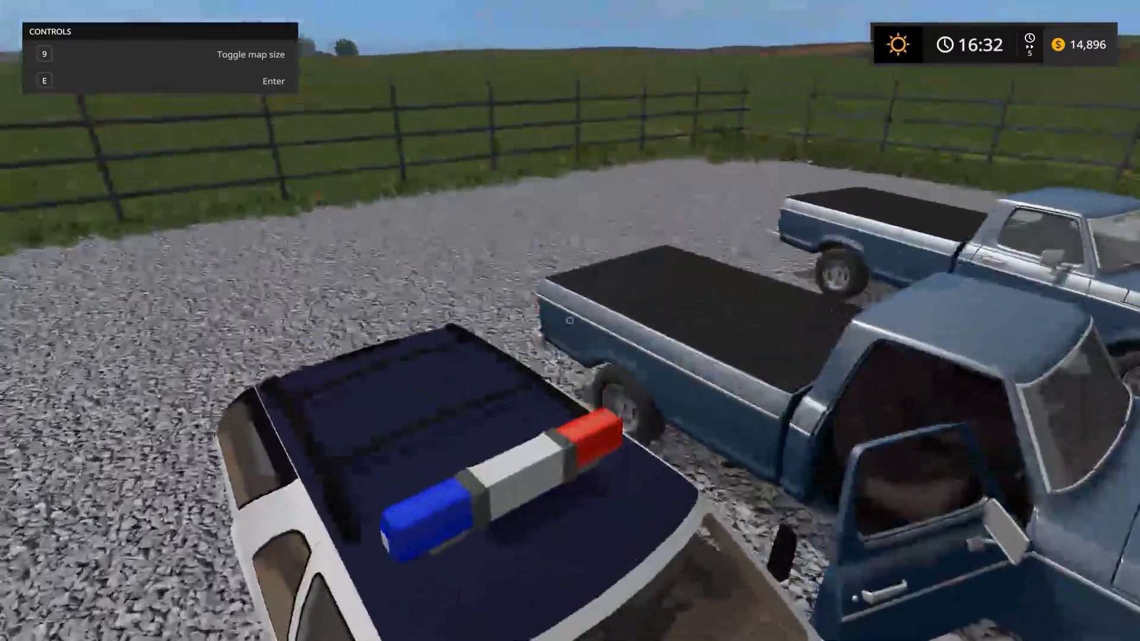
{"action": "key", "text": "e"}
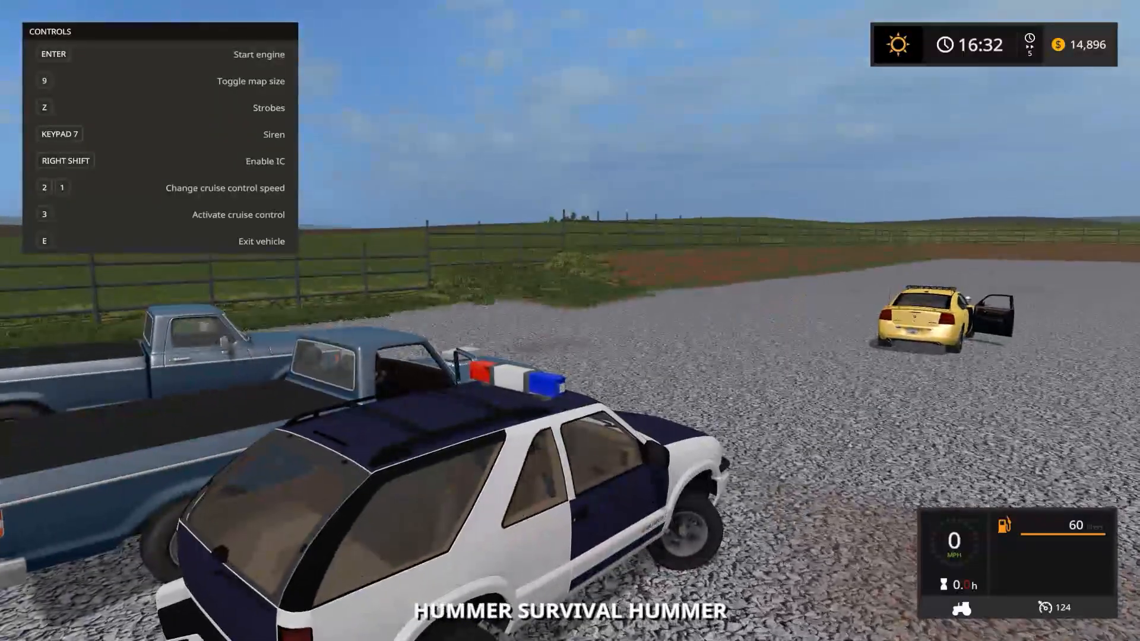
{"action": "key", "text": "Return"}
{"action": "key", "text": "c"}
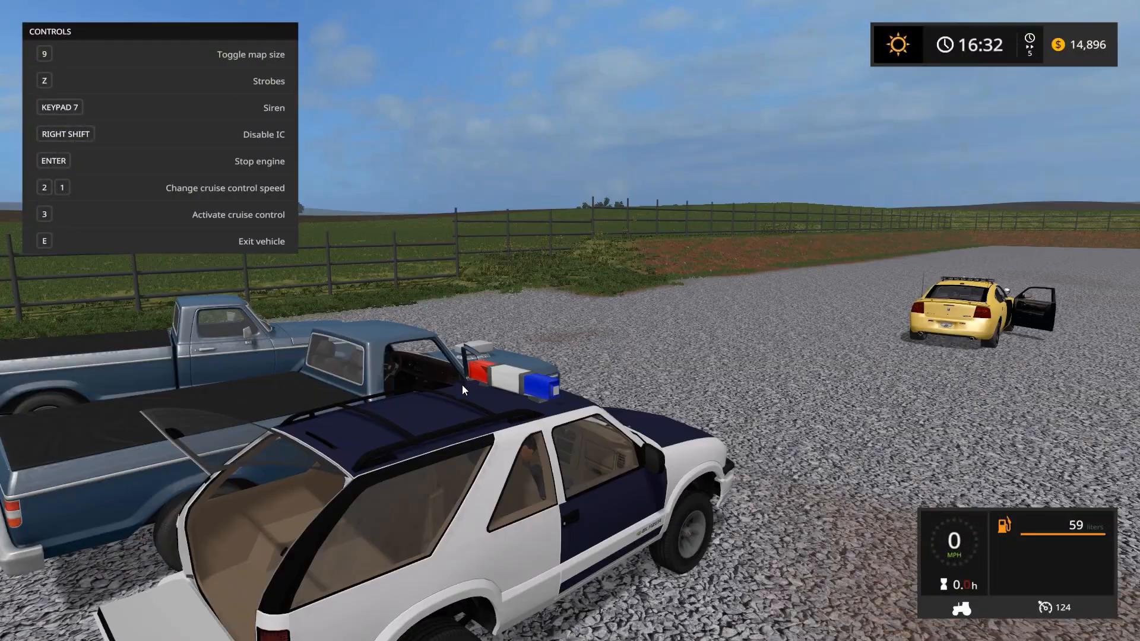
Step: Switch to the driver's interior view, disable Interactive Control and change back to the exterior camera
{"action": "key", "text": "c"}
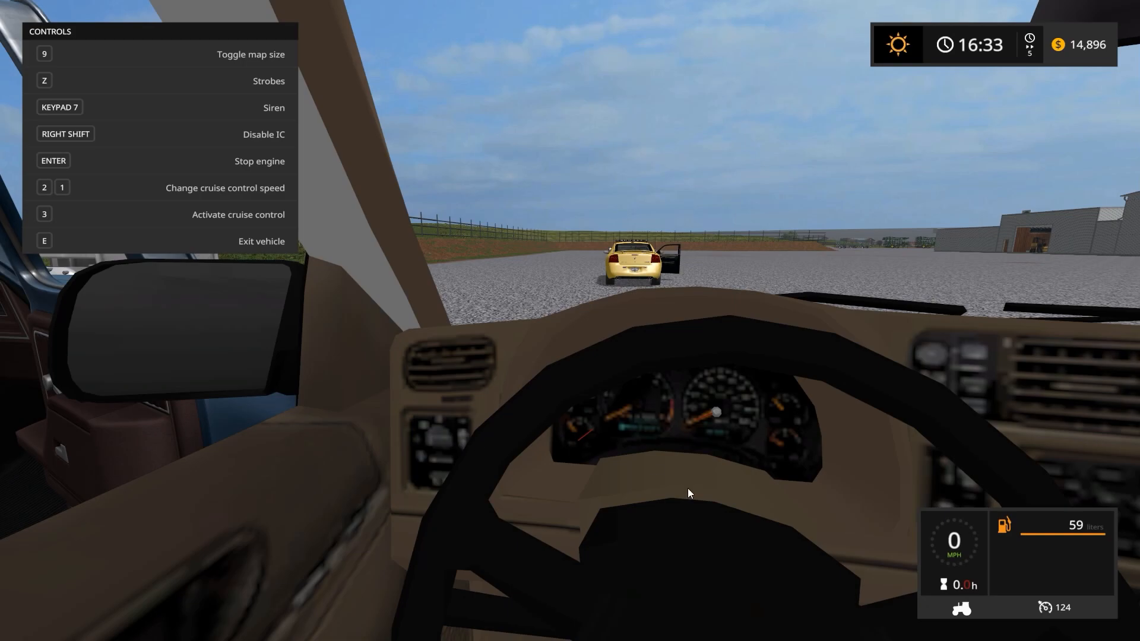
{"action": "key", "text": "Shift_R"}
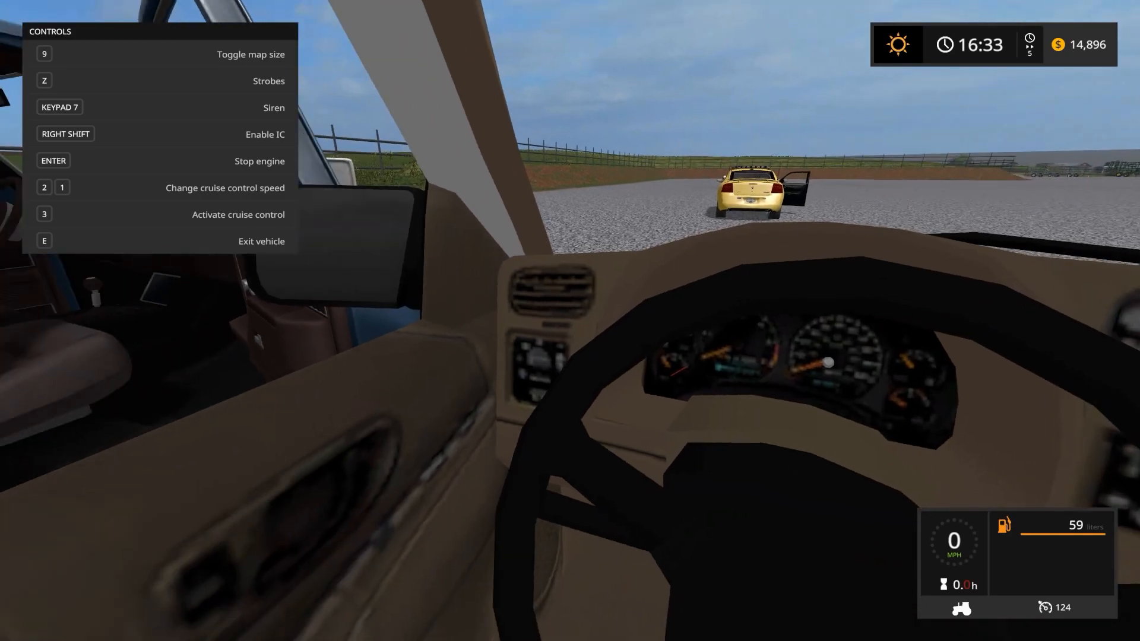
{"action": "key", "text": "c"}
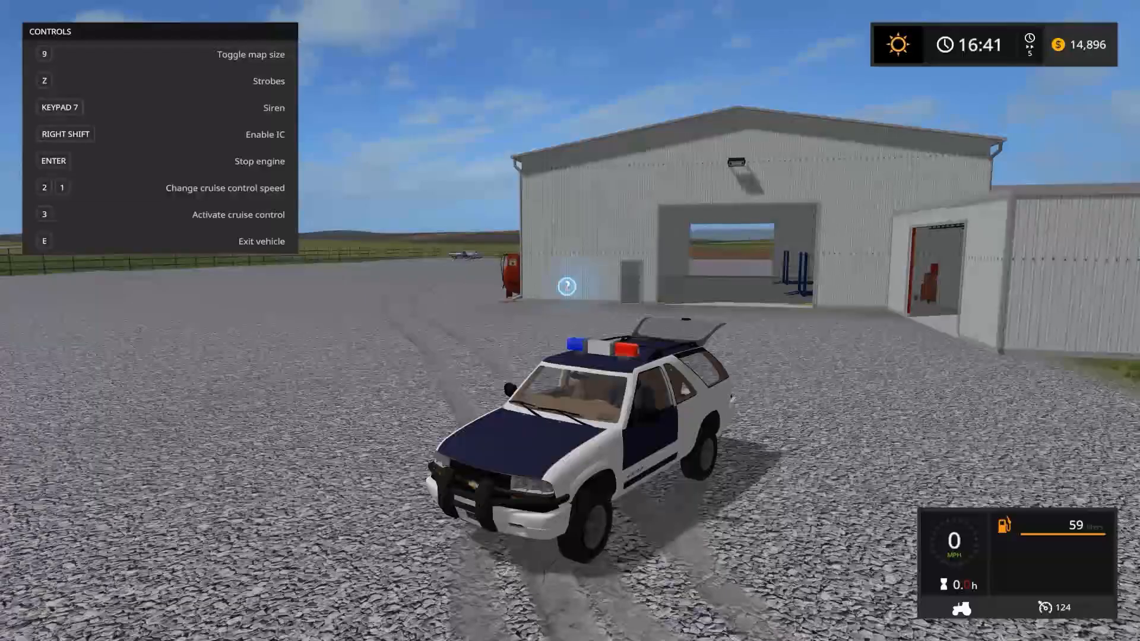
Step: Drive the Blazer with its trunk open across the gravel yard to the roadside entrance
{"action": "key", "text": "w"}
{"action": "key", "text": "a"}
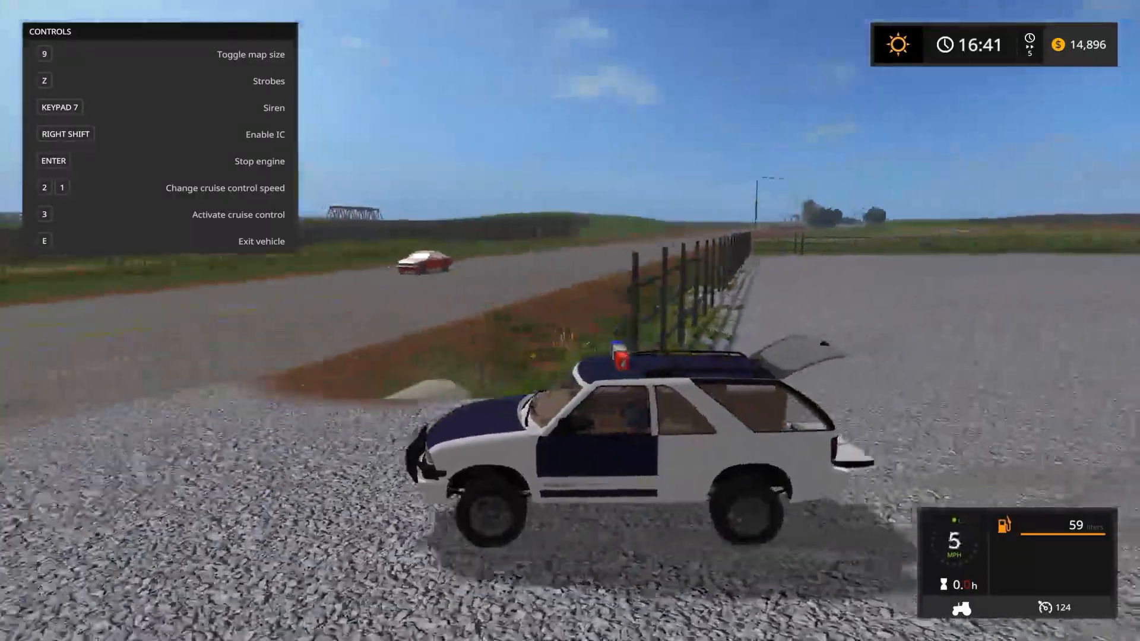
{"action": "key", "text": "w"}
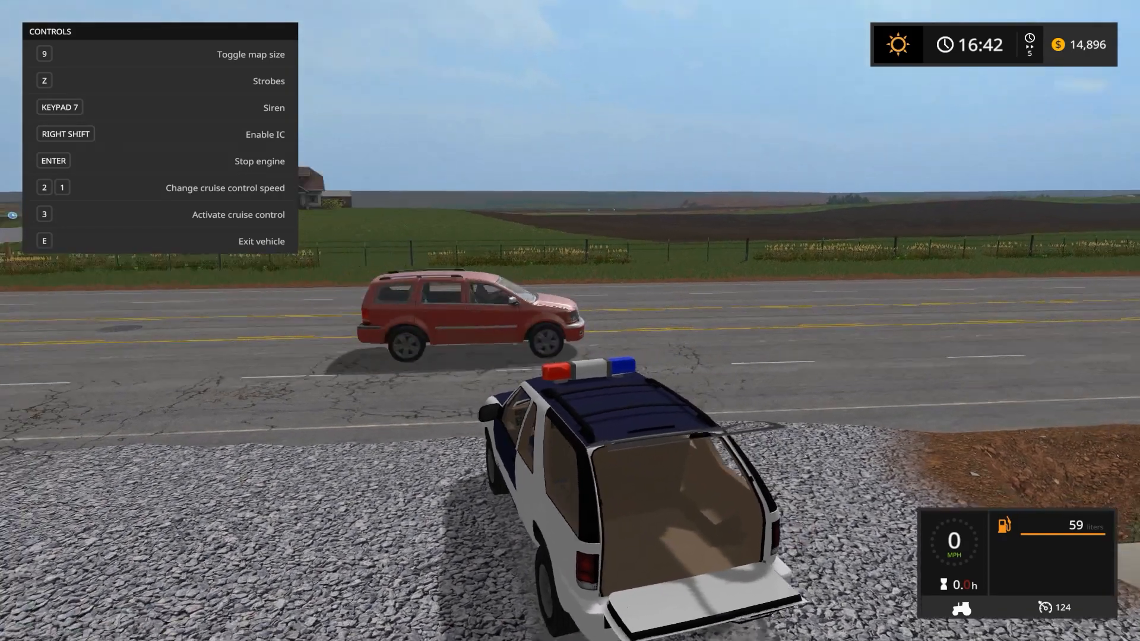
{"action": "key", "text": "w"}
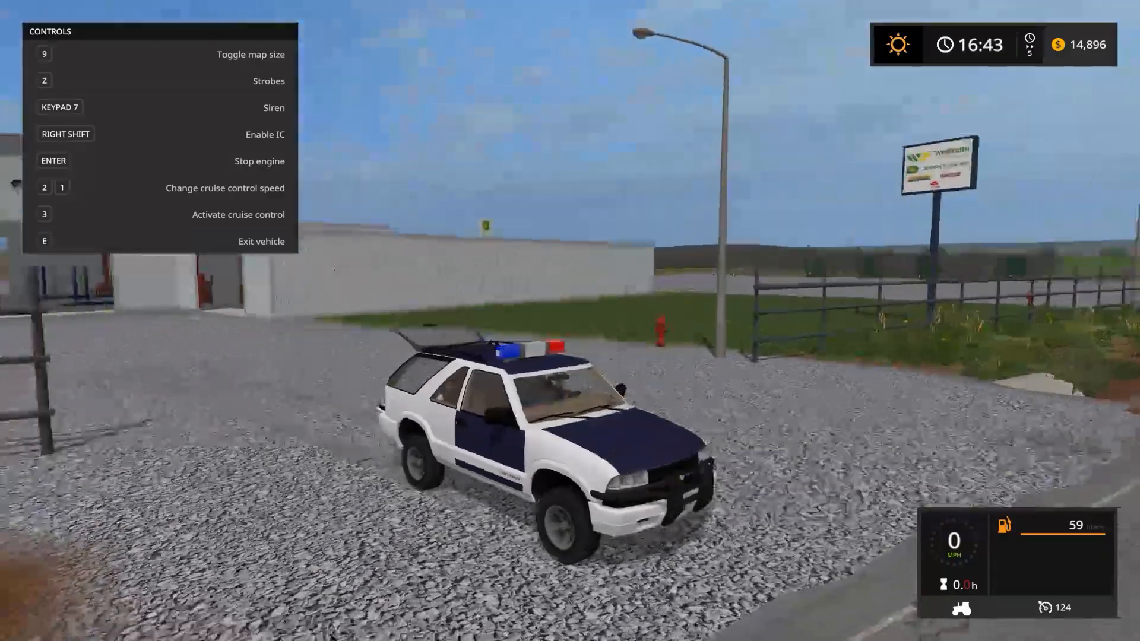
Step: Reverse the Blazer from the roadside back into the gravel yard and swing it around beside the workshop building
{"action": "key", "text": "s"}
{"action": "key", "text": "d"}
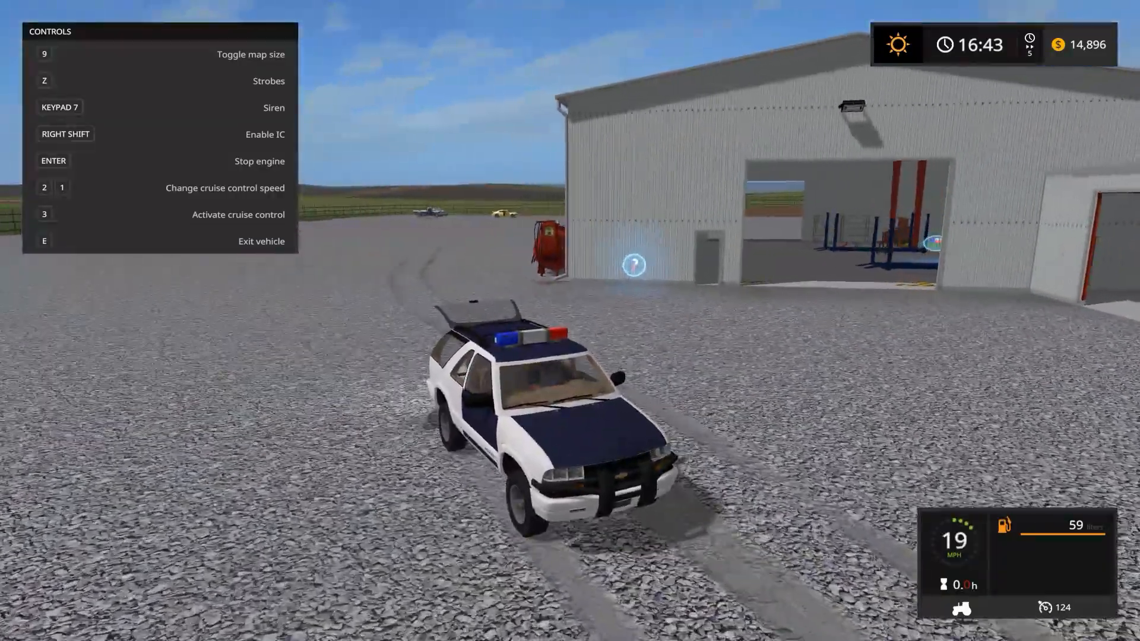
{"action": "key", "text": "a"}
{"action": "key", "text": "d"}
{"action": "key", "text": "d"}
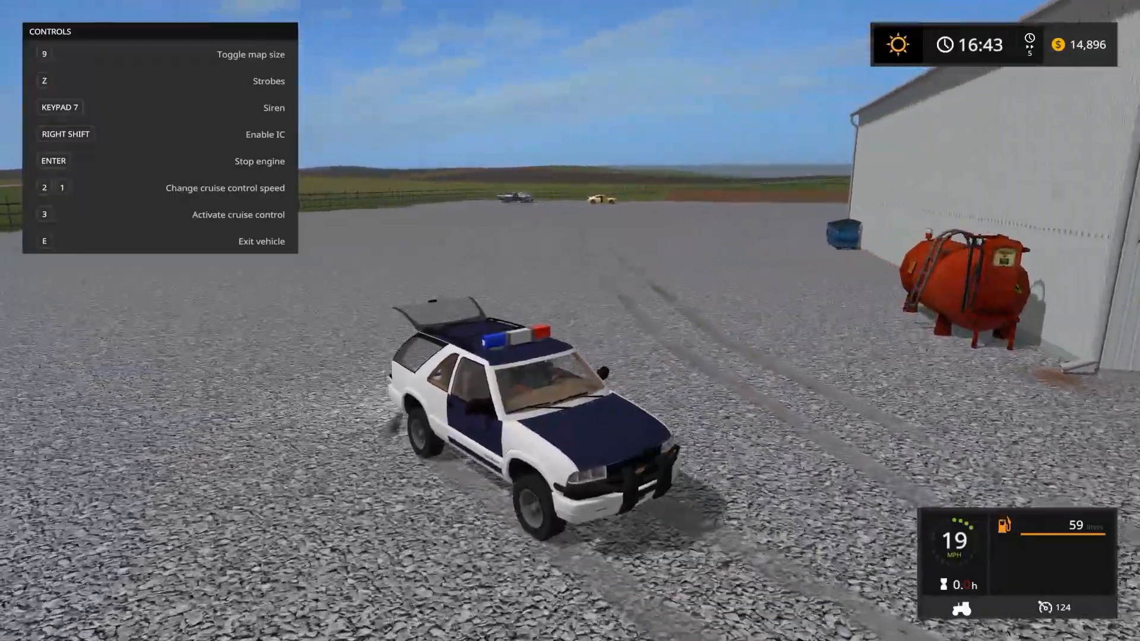
{"action": "key", "text": "w"}
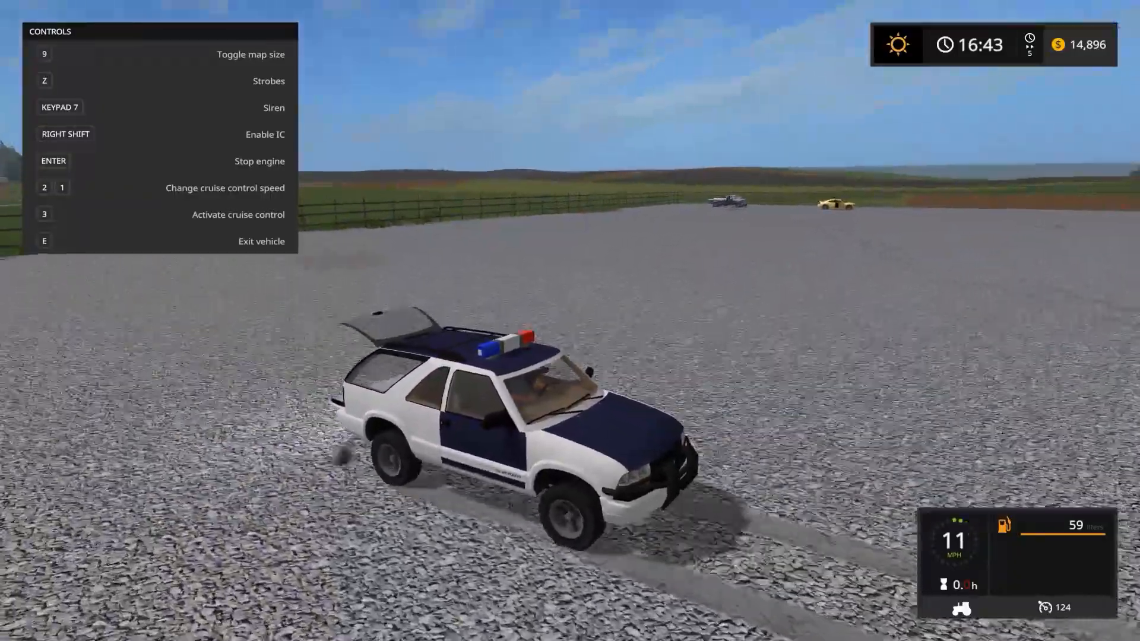